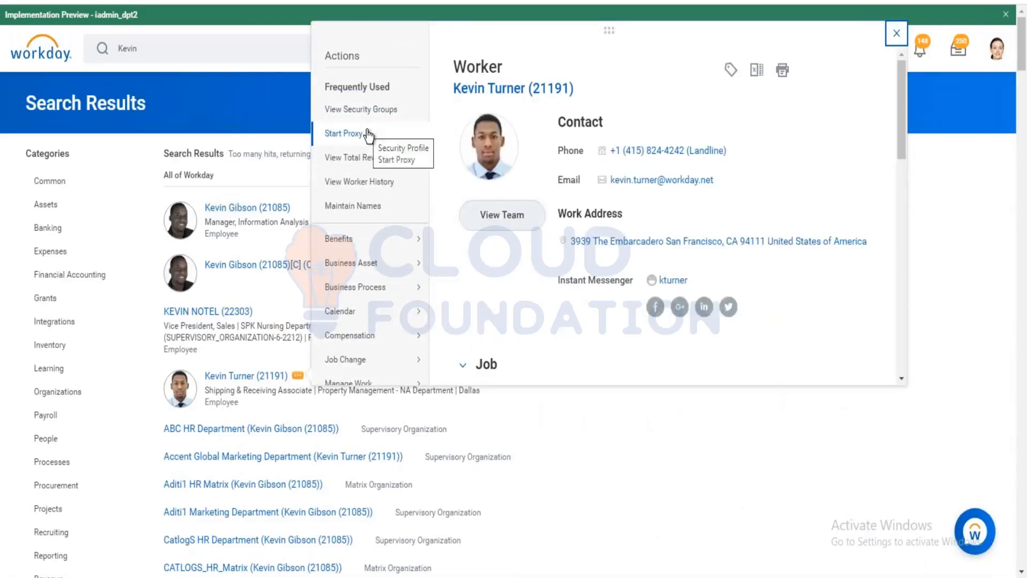
Cancel the proxy session and bring up the worker's Time and Leave actions from the search results.
click(573, 450)
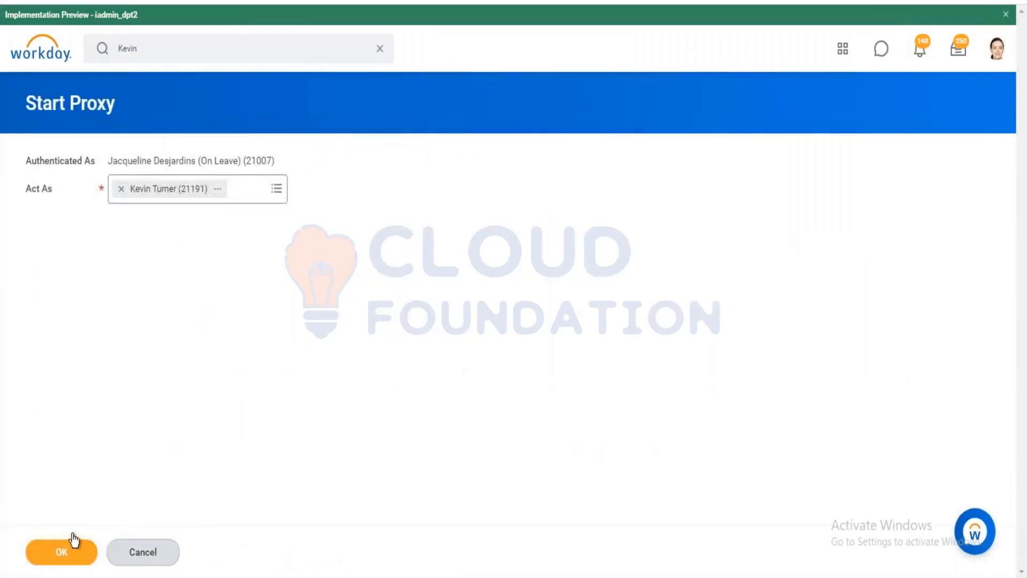
click(159, 557)
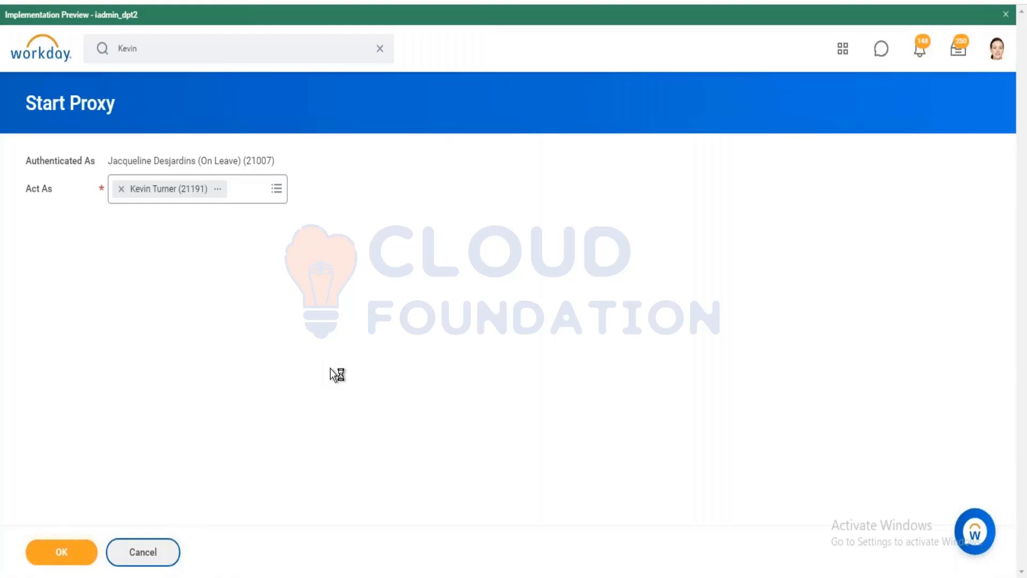
mouse_move(296, 378)
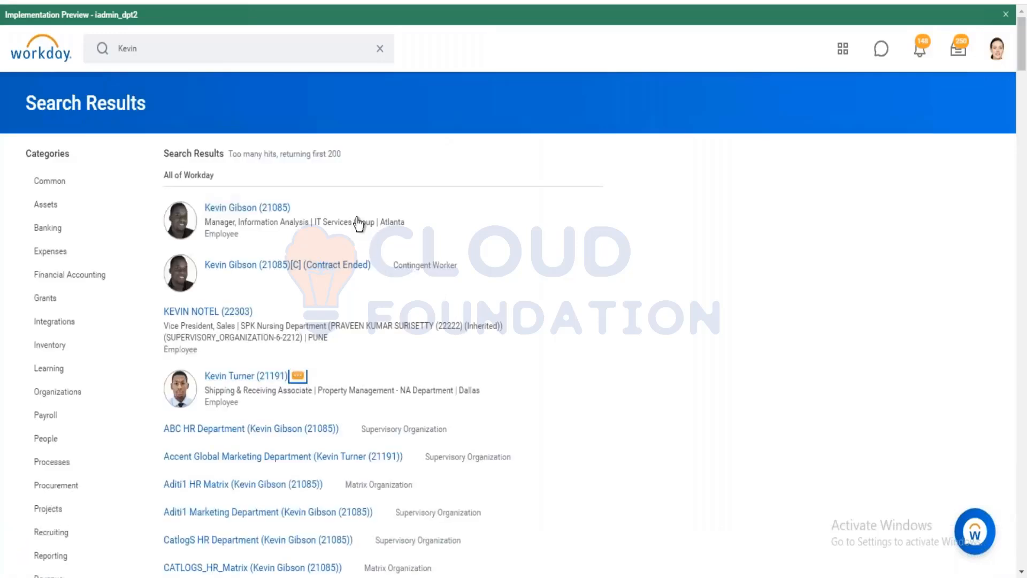
scroll(378, 284, down, 4)
mouse_move(369, 295)
scroll(370, 301, down, 3)
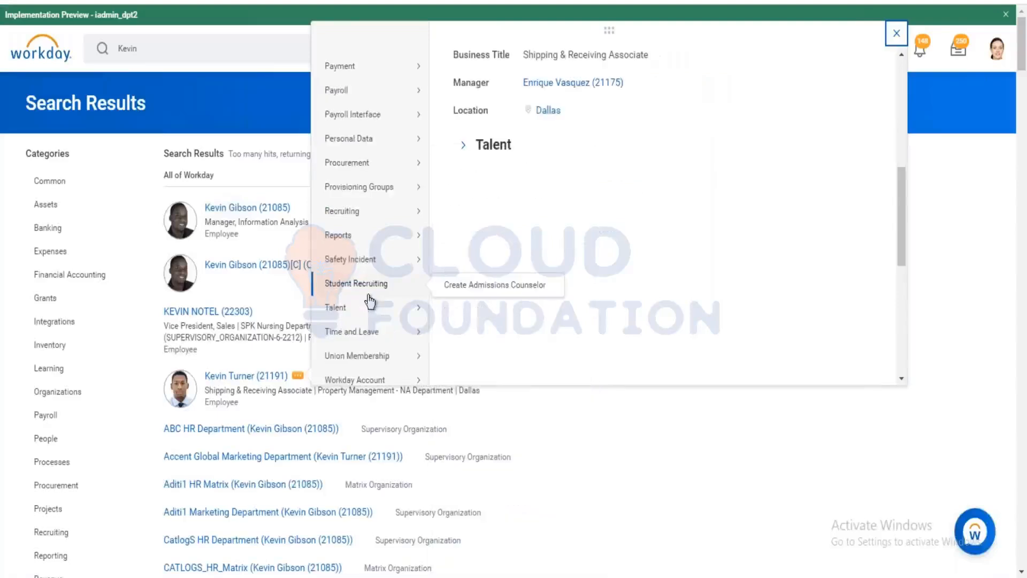
mouse_move(388, 336)
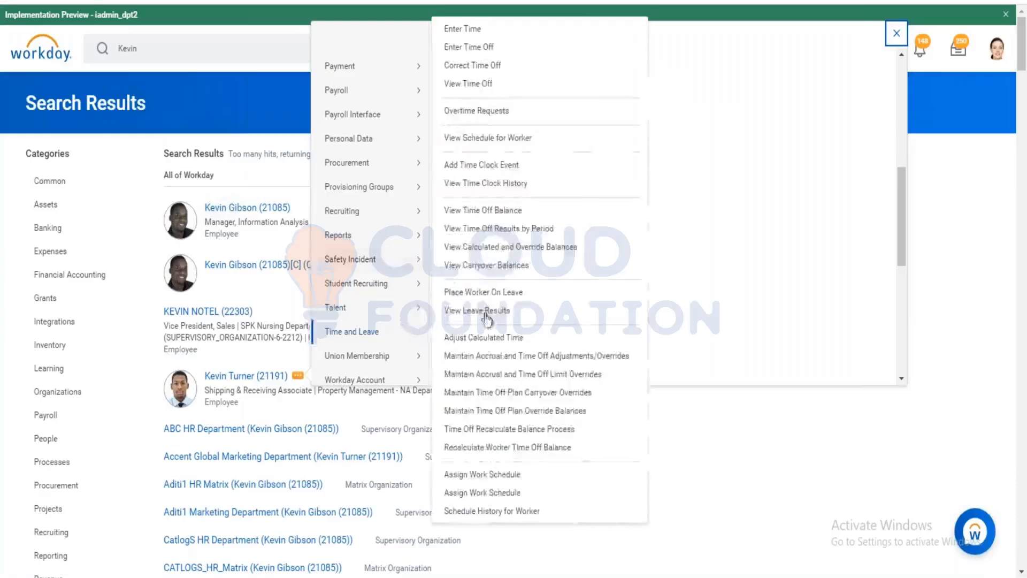
Open Enter Time for the worker on 12/30/2020, showing the Dec 28 – Jan 3 week.
click(452, 33)
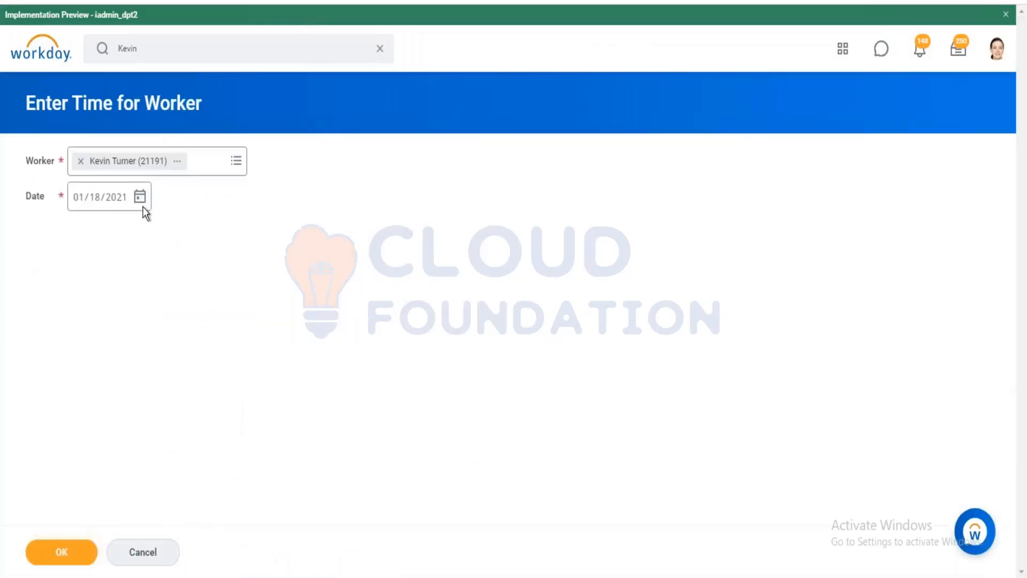
click(140, 198)
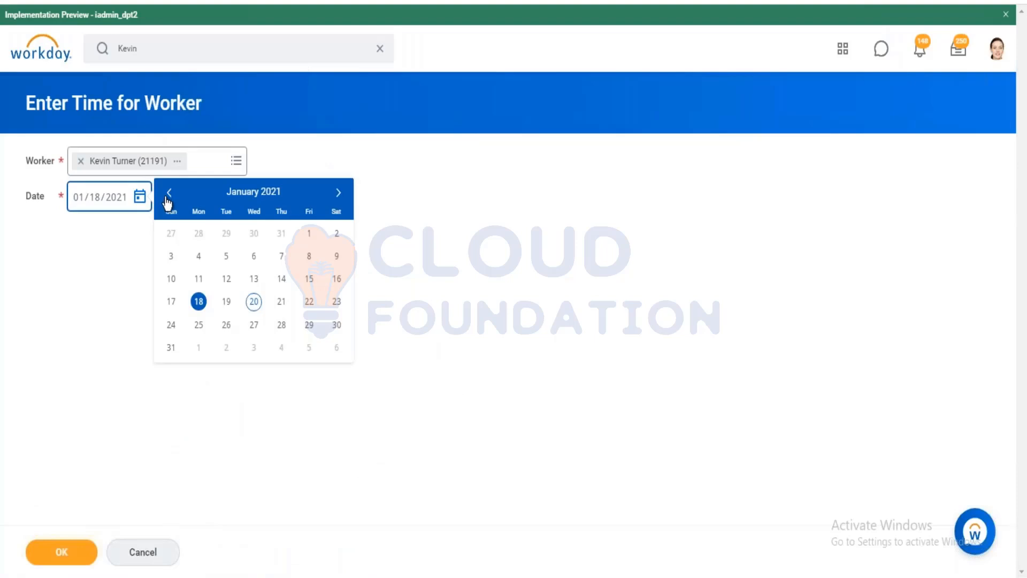
click(169, 193)
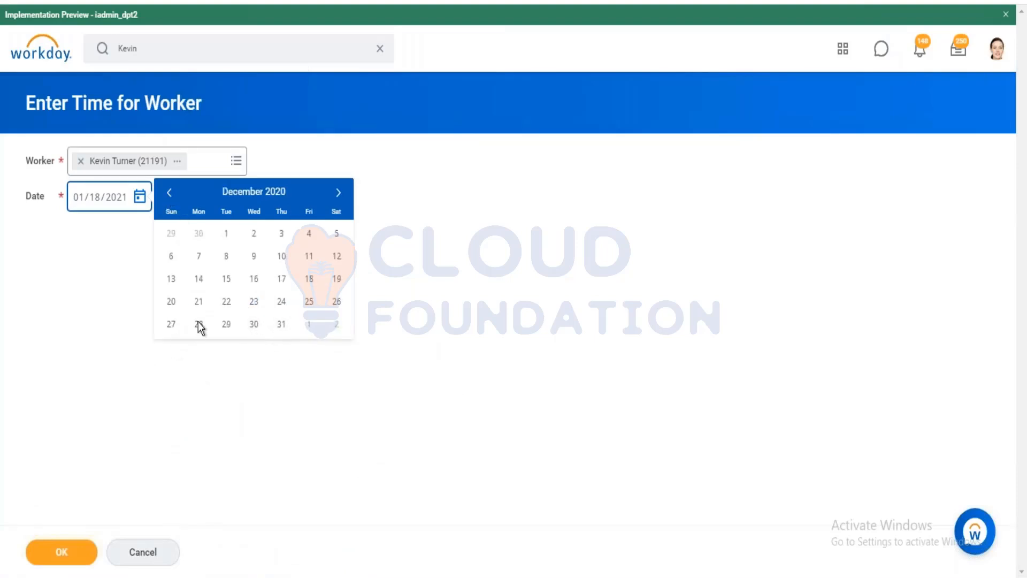
click(255, 321)
click(91, 550)
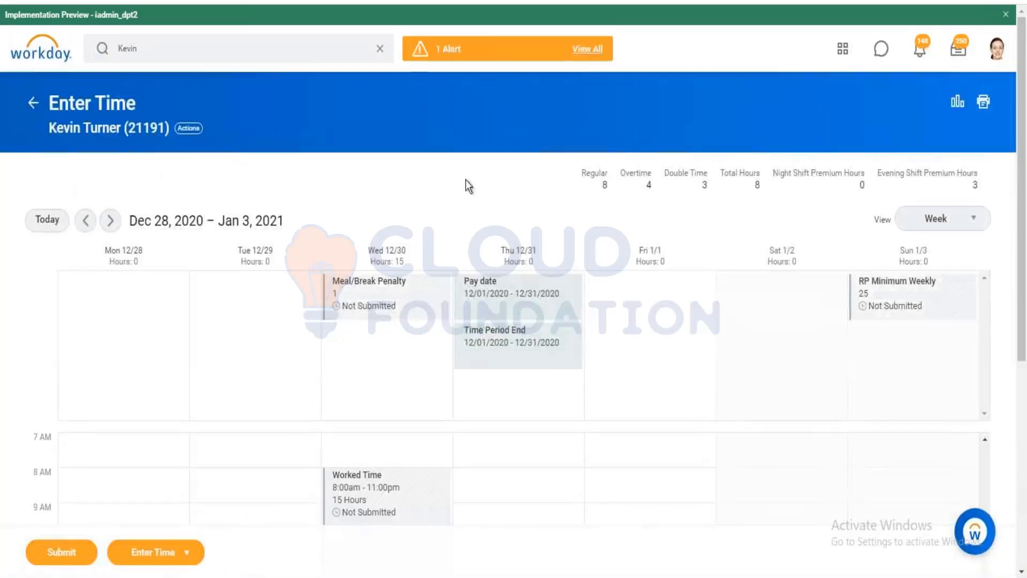
scroll(466, 179, down, 4)
click(376, 312)
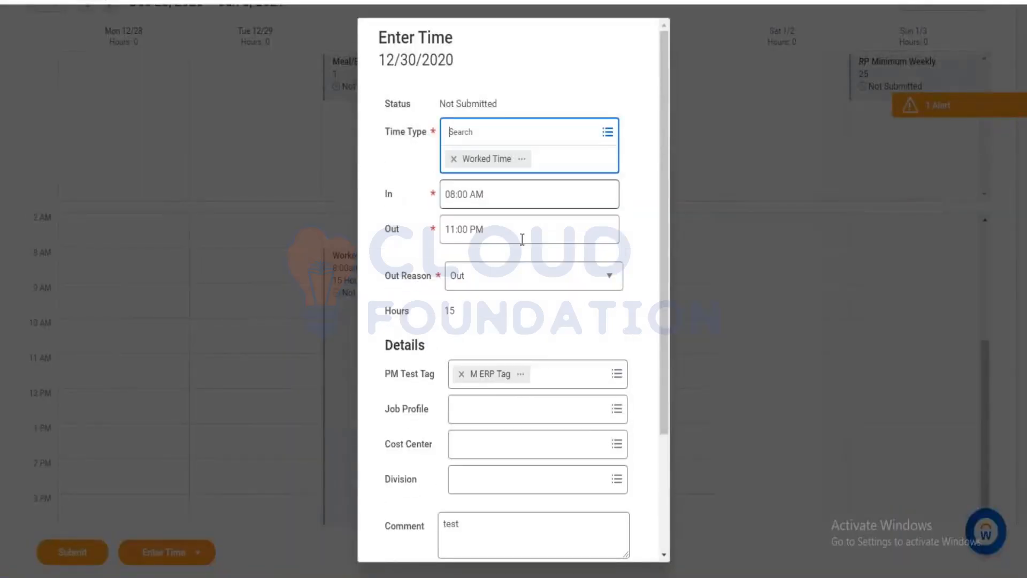
scroll(522, 239, down, 3)
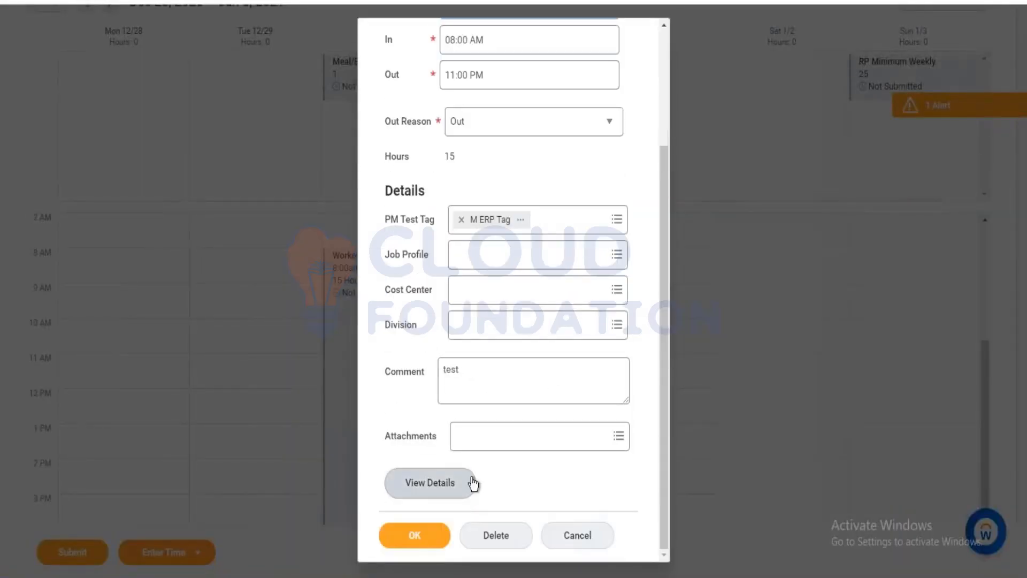
click(577, 535)
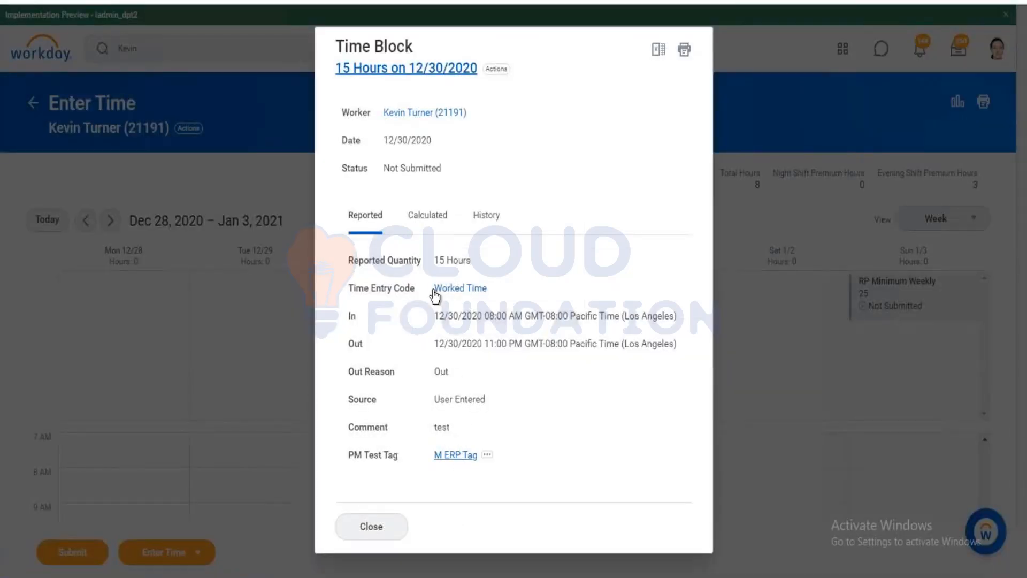
click(433, 223)
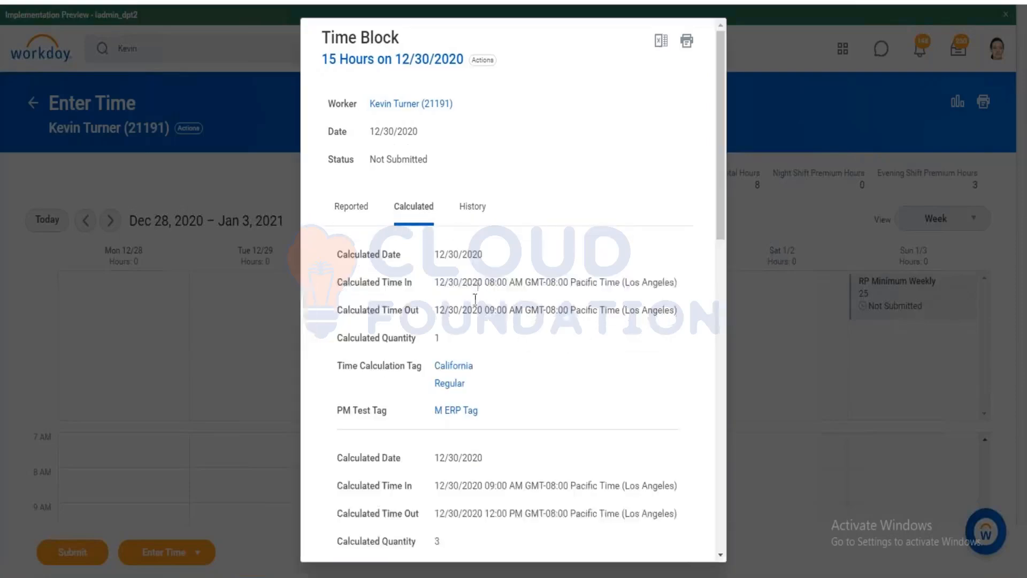
scroll(454, 388, down, 4)
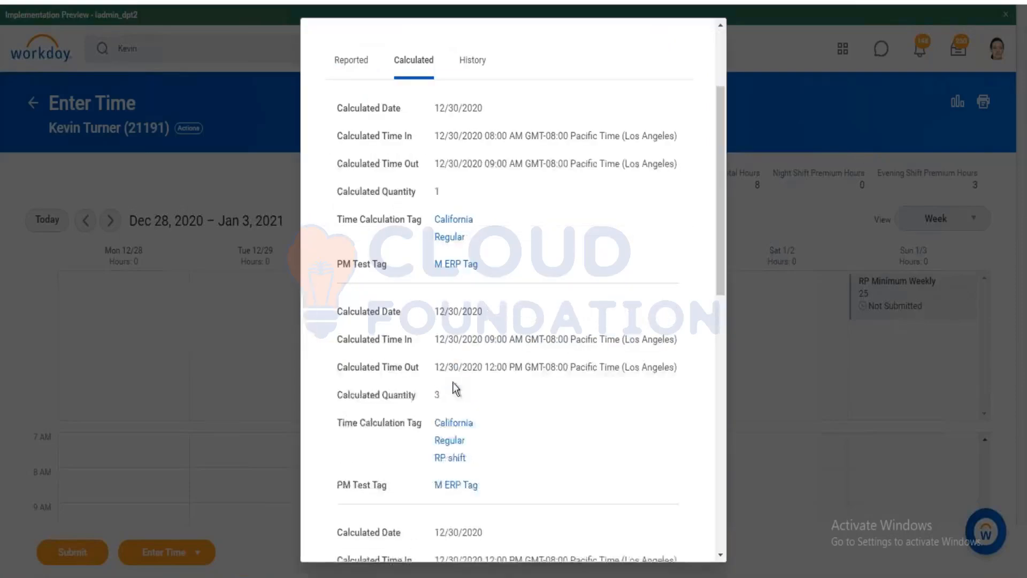
scroll(447, 381, down, 7)
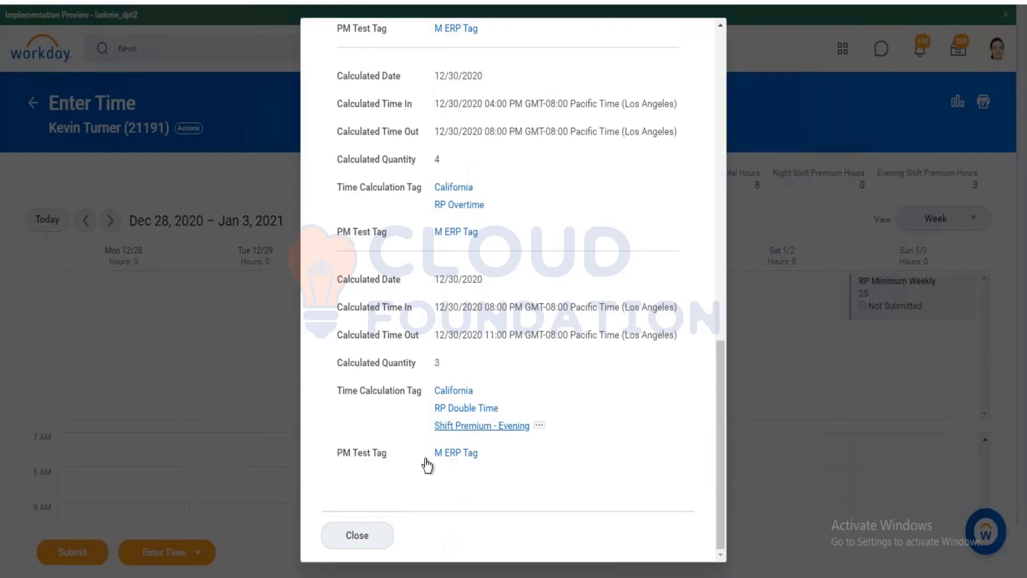
click(379, 534)
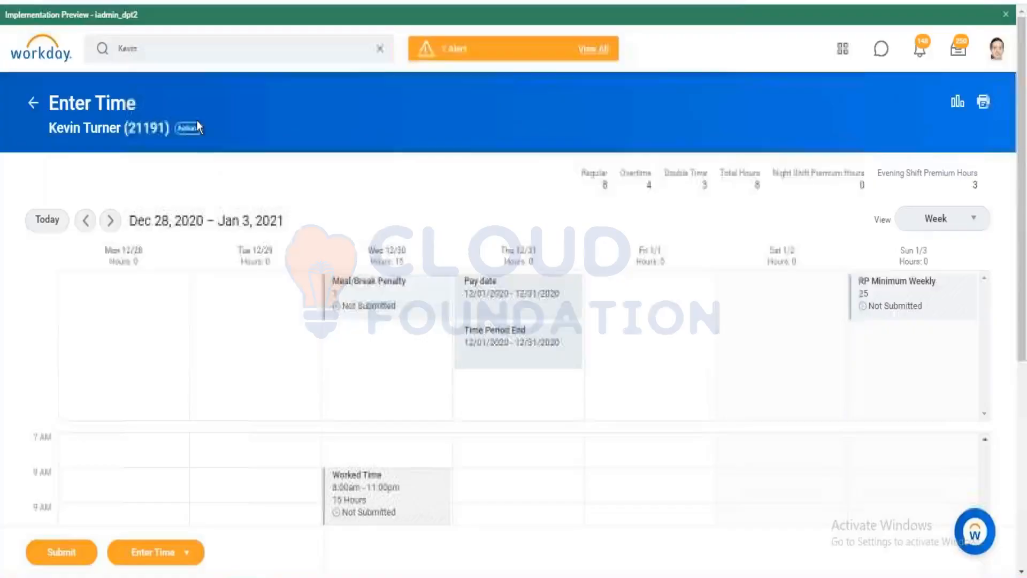
Search for 'all time' and open the All Time Calculations report.
right_click(179, 52)
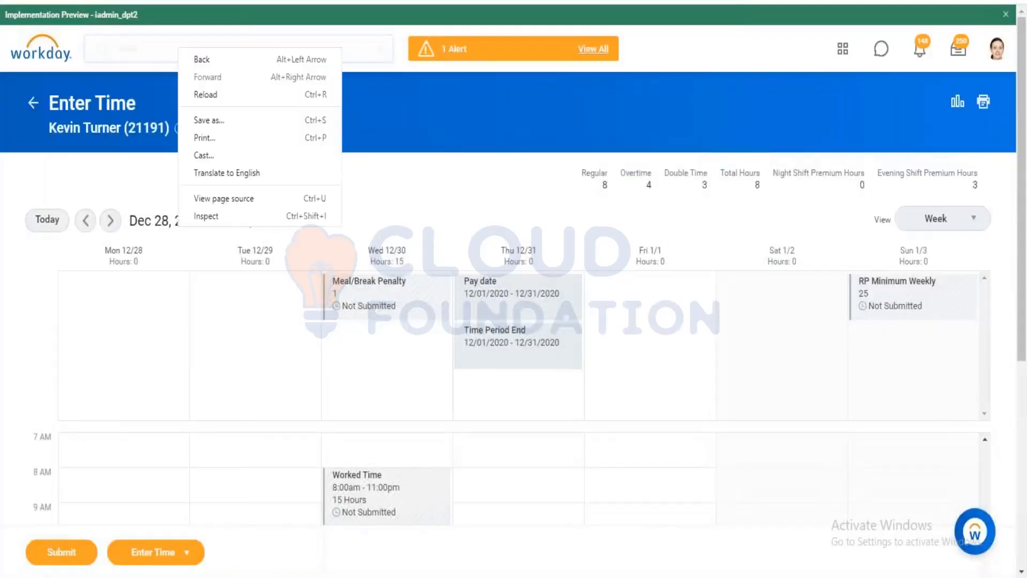
click(151, 50)
double_click(149, 51)
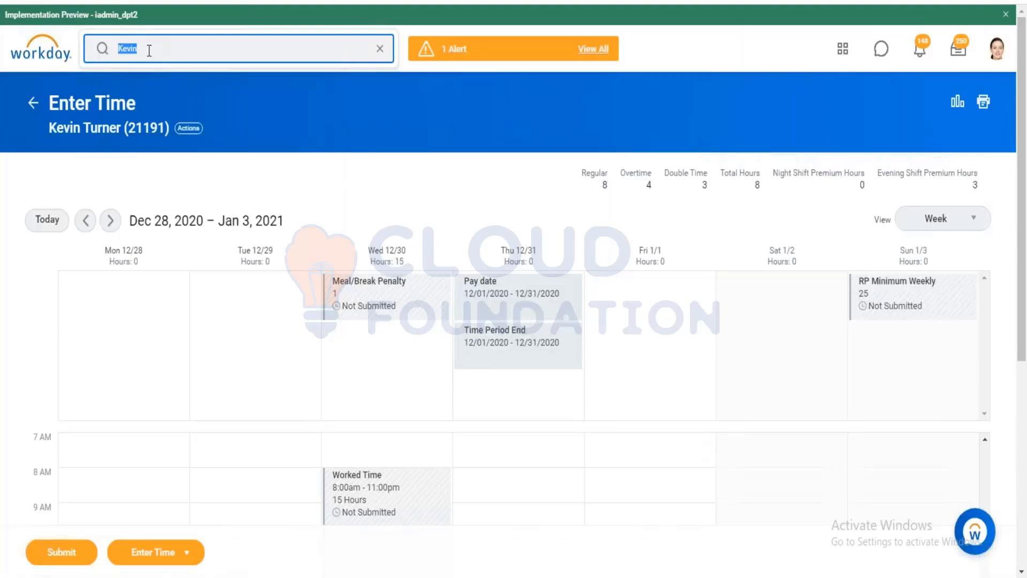
text(all time cal)
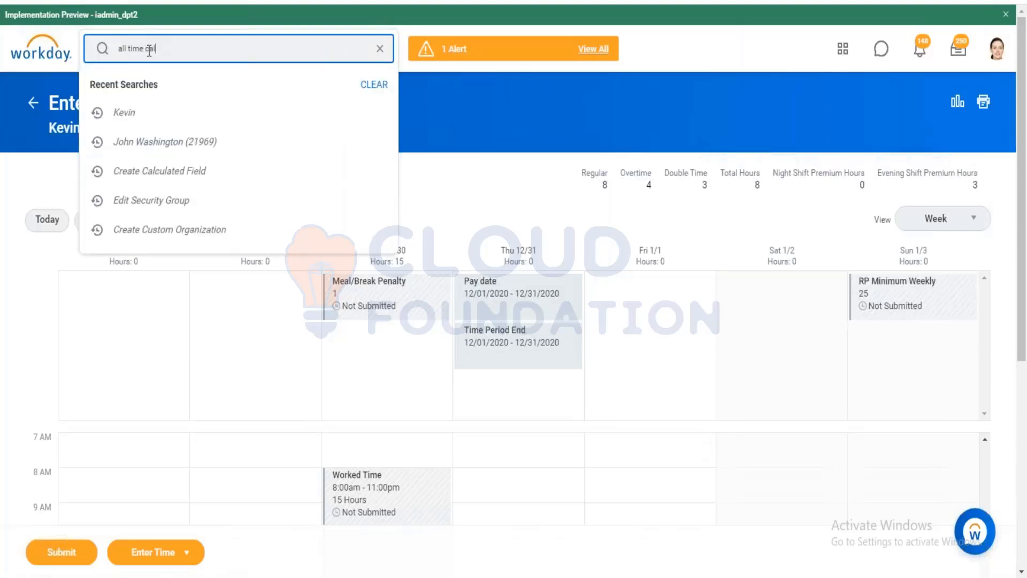
key(Return)
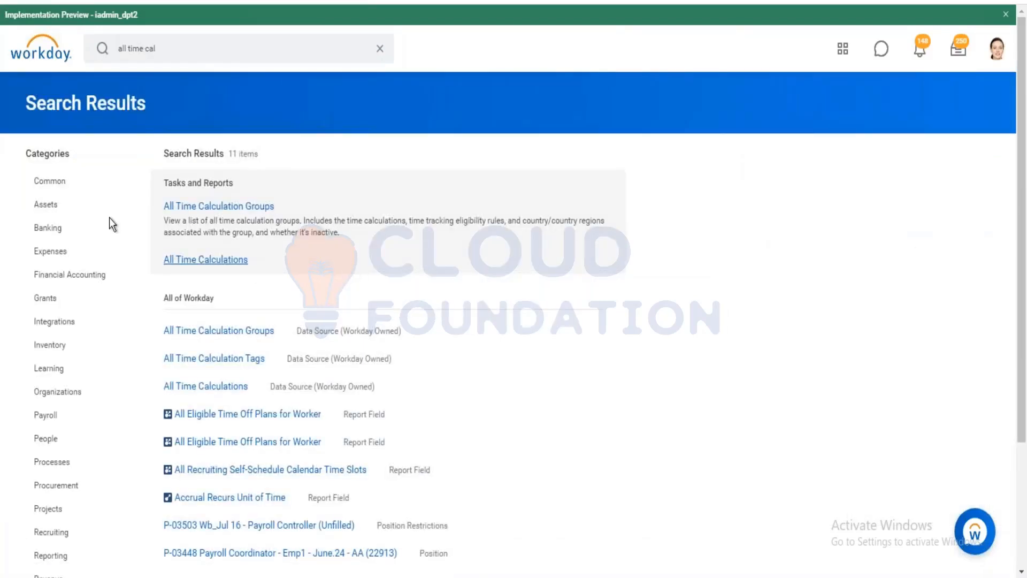
click(206, 259)
Filter the Time Calculation column to rpd - m tag and open that calculation.
click(107, 195)
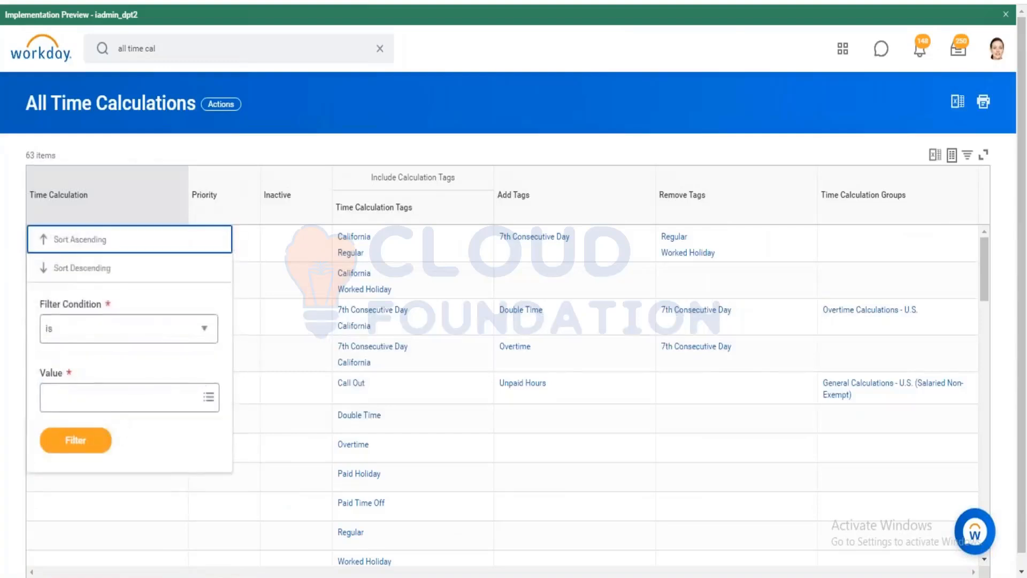
click(120, 397)
text(RP)
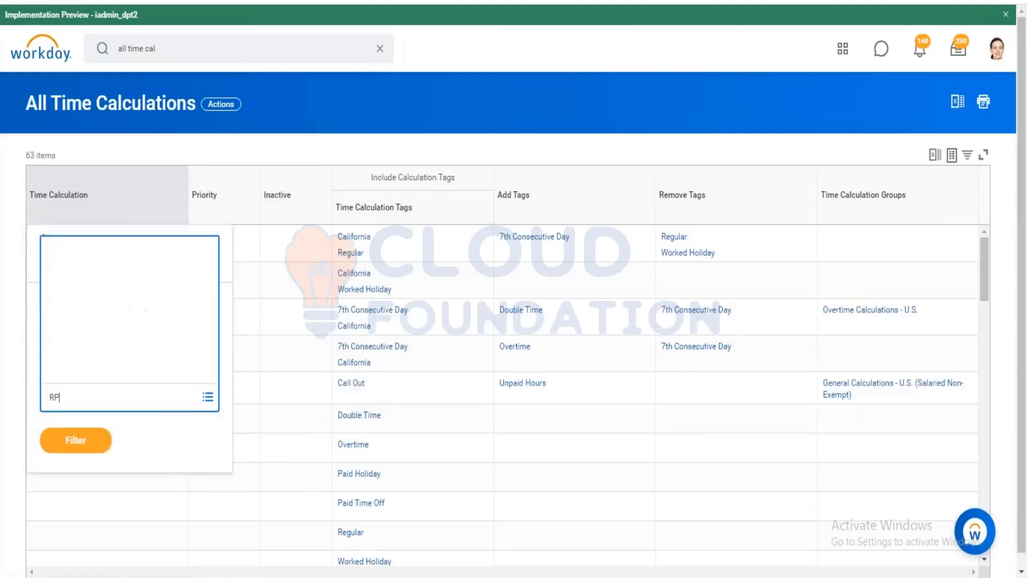
text(D)
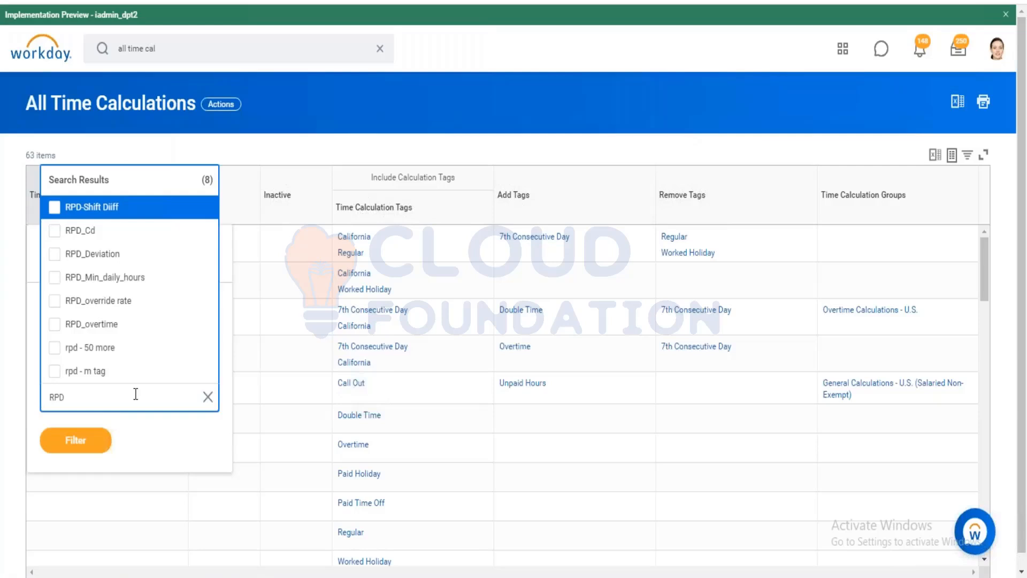
click(98, 372)
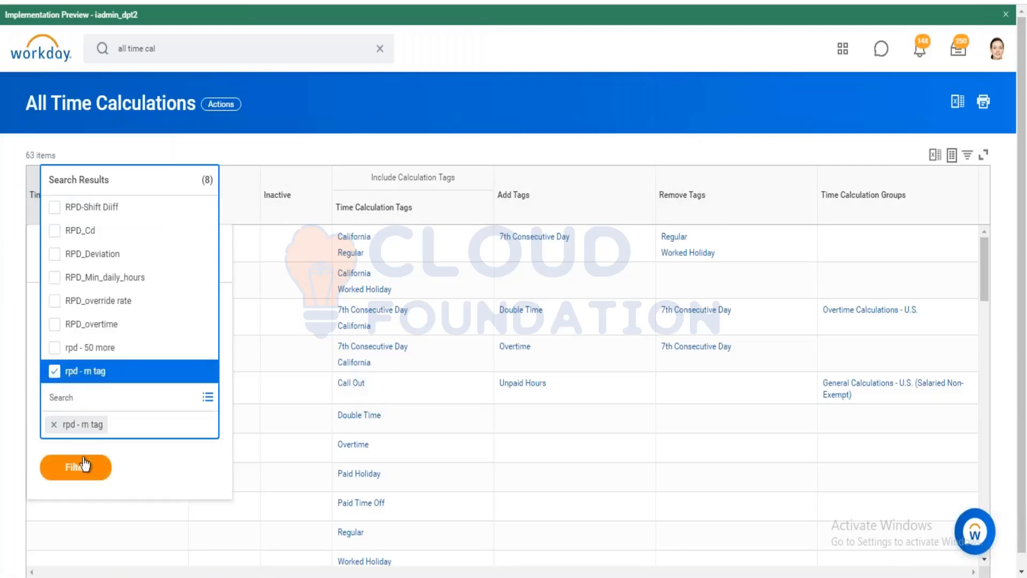
click(80, 467)
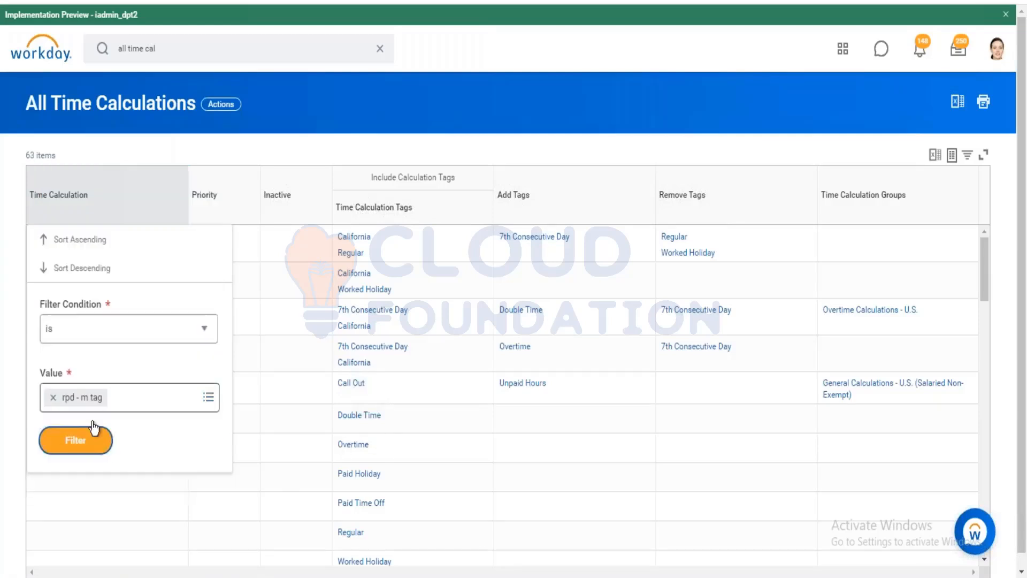
click(90, 441)
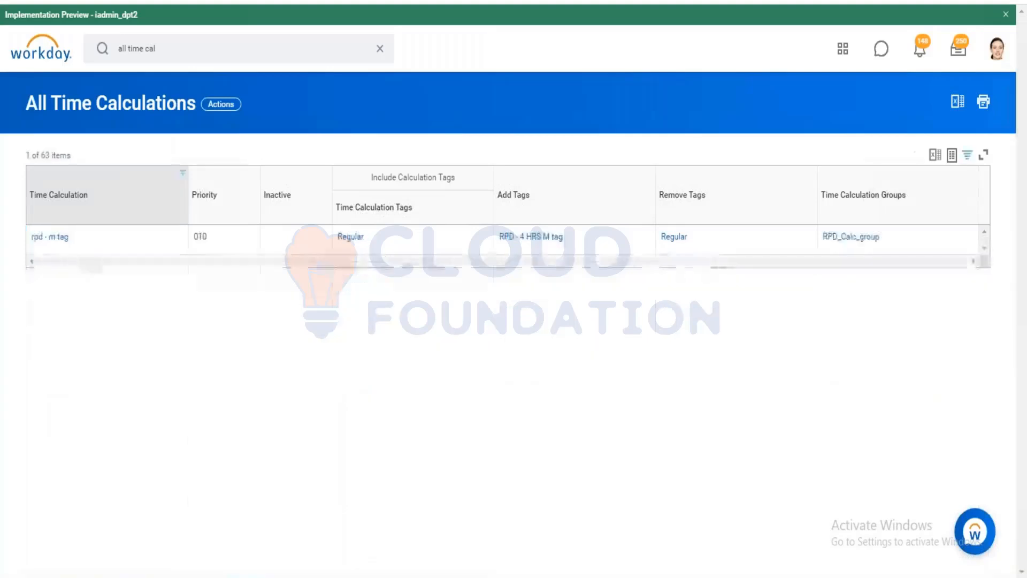
click(58, 238)
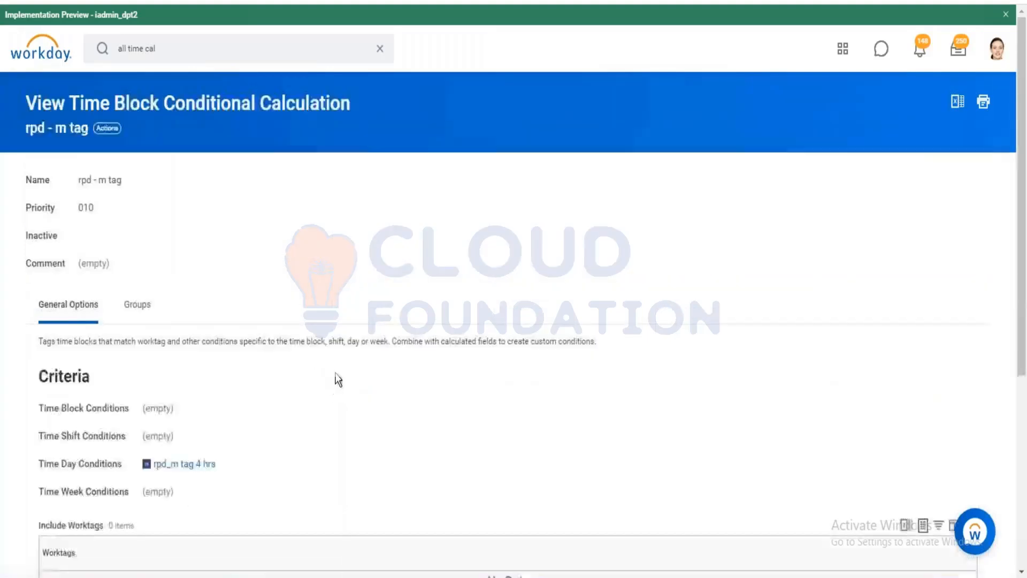
Scroll to Criteria and Results and open the rpd_m tag 4 hrs Time Day condition.
scroll(268, 256, down, 5)
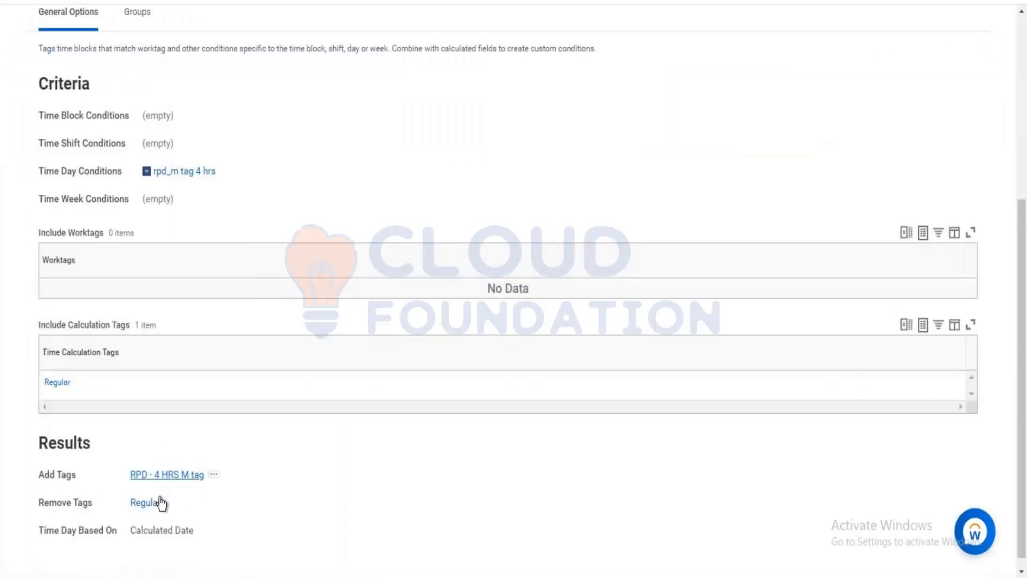
mouse_move(156, 481)
mouse_move(170, 179)
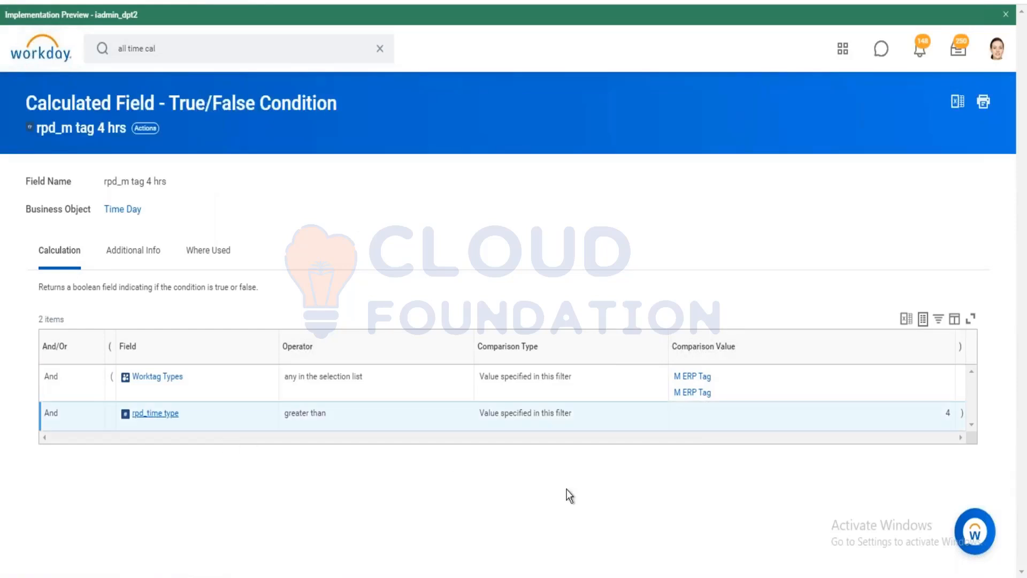
Open the RPD_time type condition field for editing.
click(360, 434)
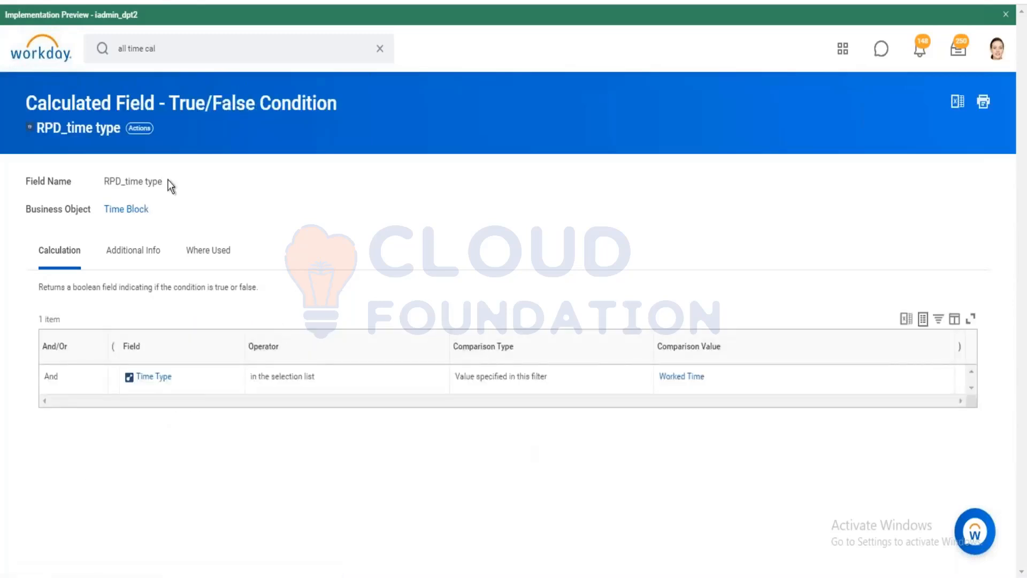
click(143, 129)
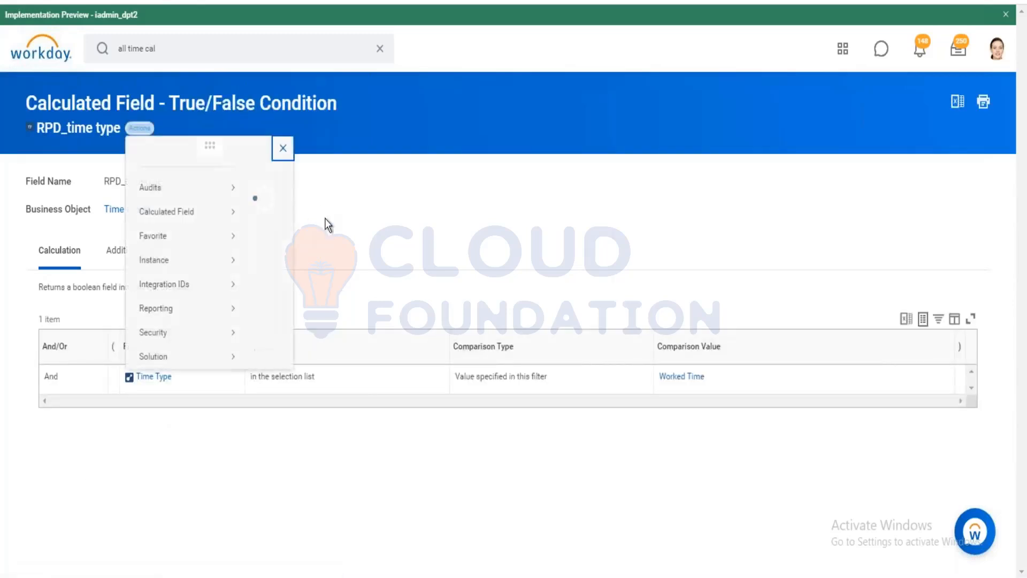
mouse_move(163, 226)
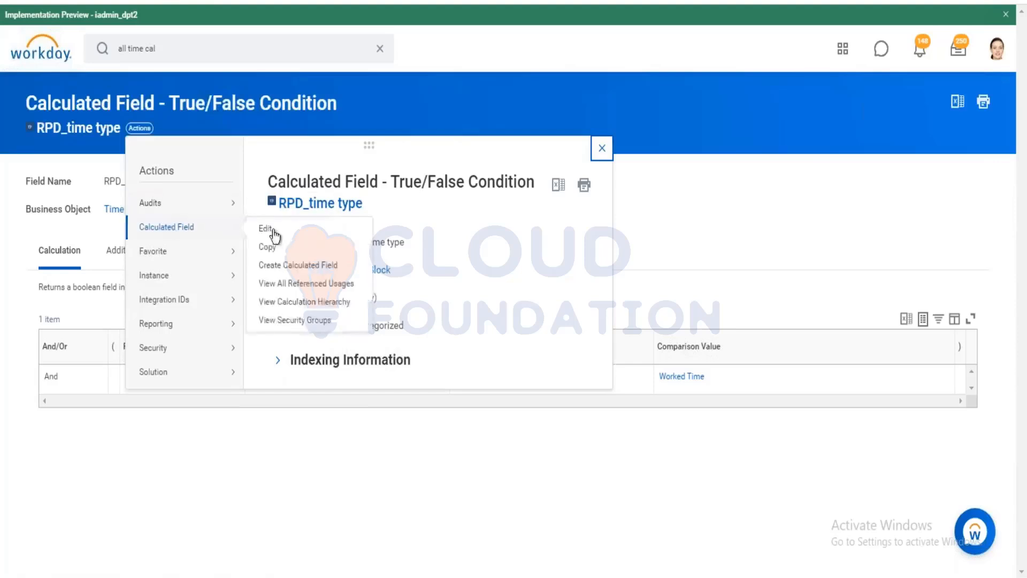
click(267, 229)
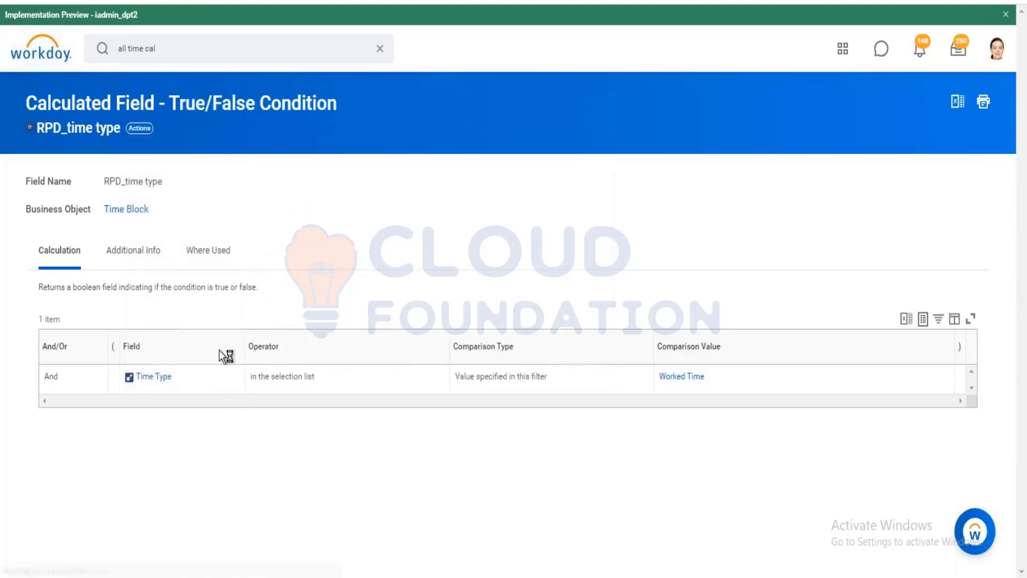
Remove Time Type from the condition and search fields for 'reported tag', then 'Tag'.
click(426, 405)
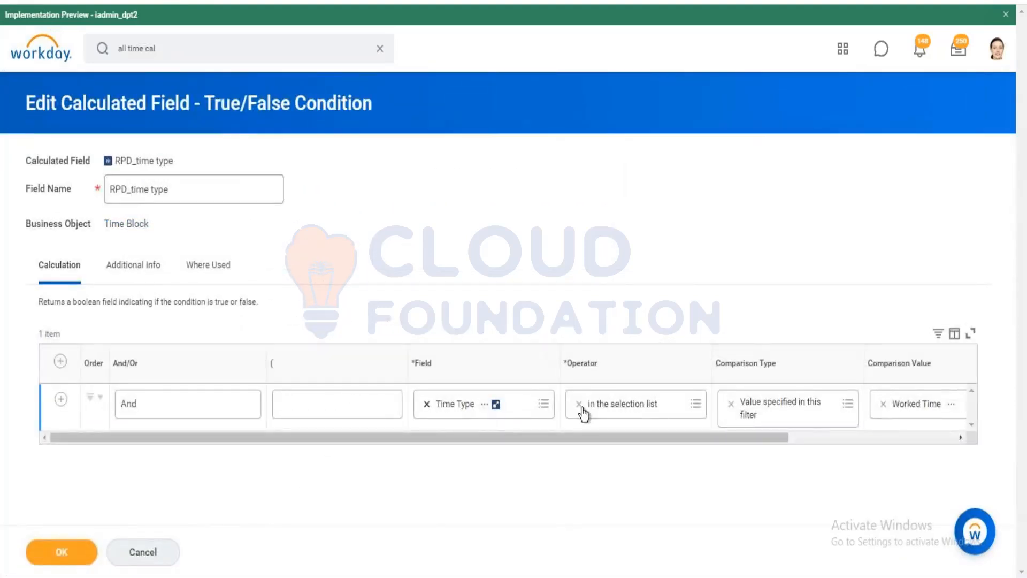
click(579, 405)
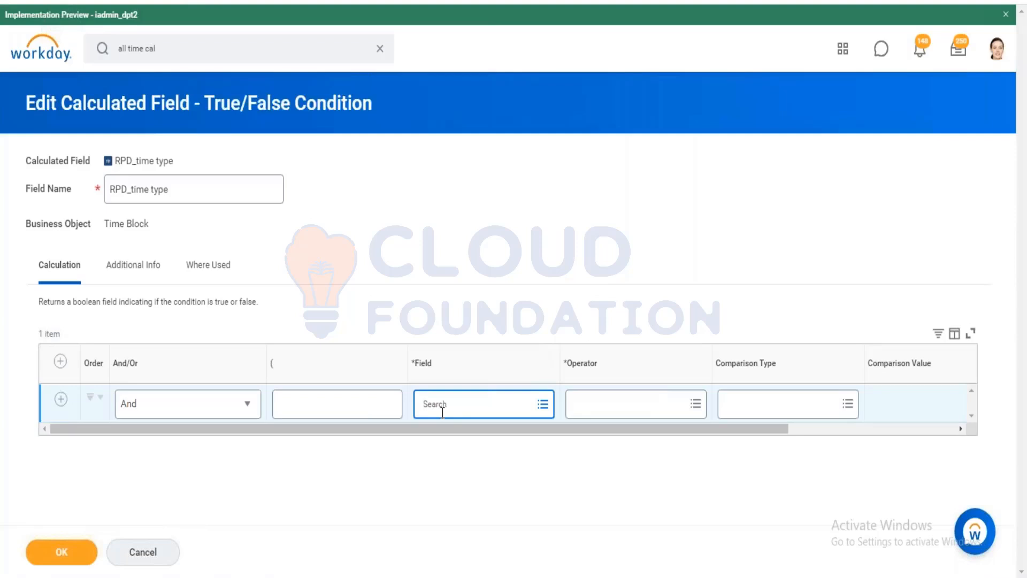
text(reported tag)
key(Return)
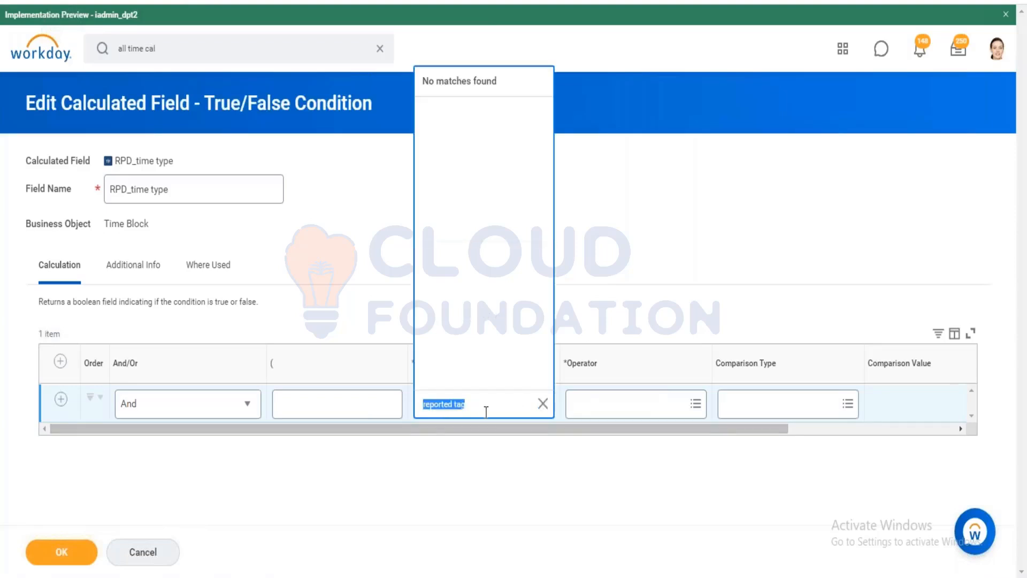
key(BackSpace)
text(Tag)
key(Return)
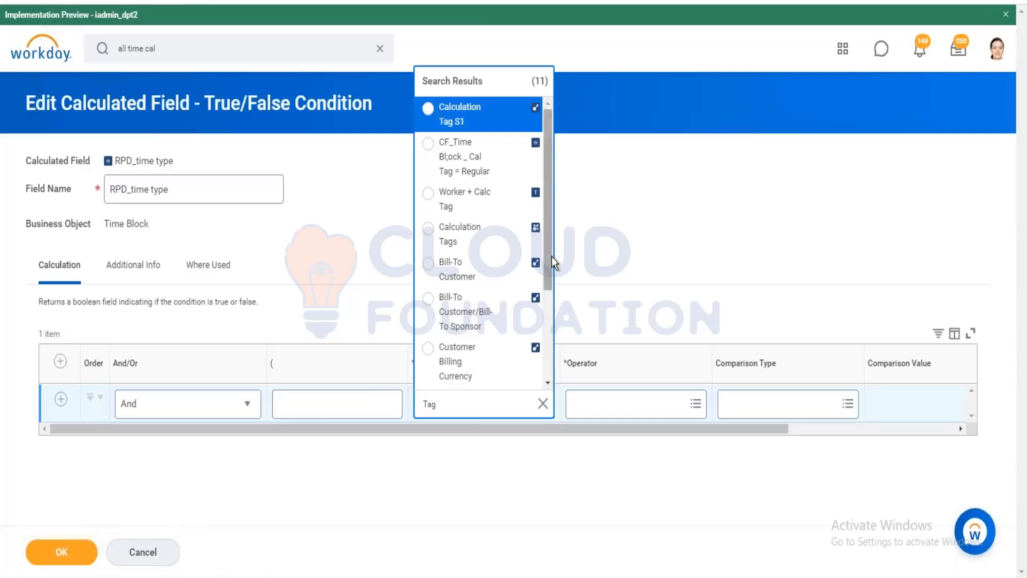
drag(554, 281, 554, 361)
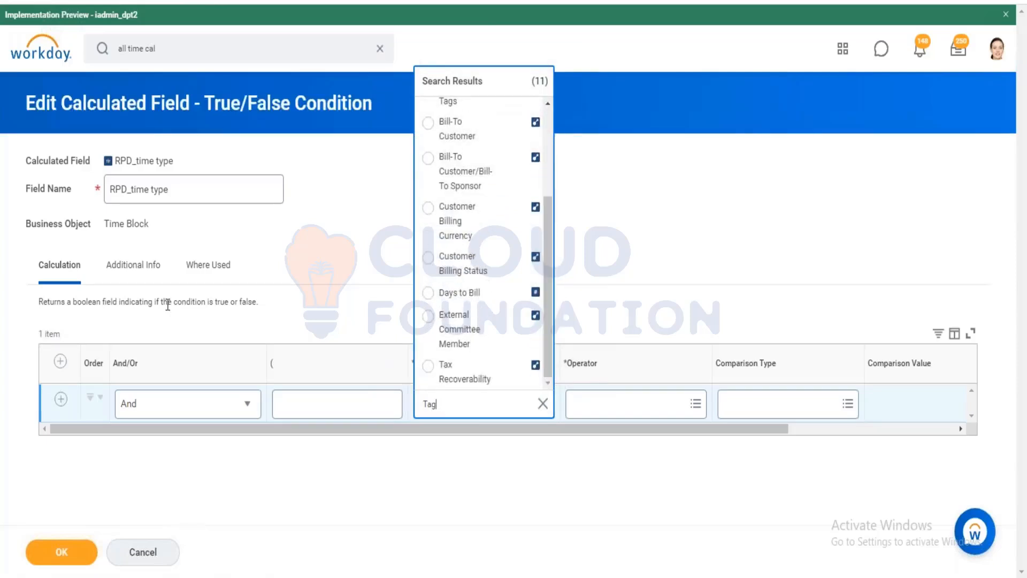
Search fields for 'work tag' and open the Worker + Calc Tag field's details.
double_click(425, 406)
key(BackSpace)
text(T)
key(BackSpace)
text(work t)
key(Return)
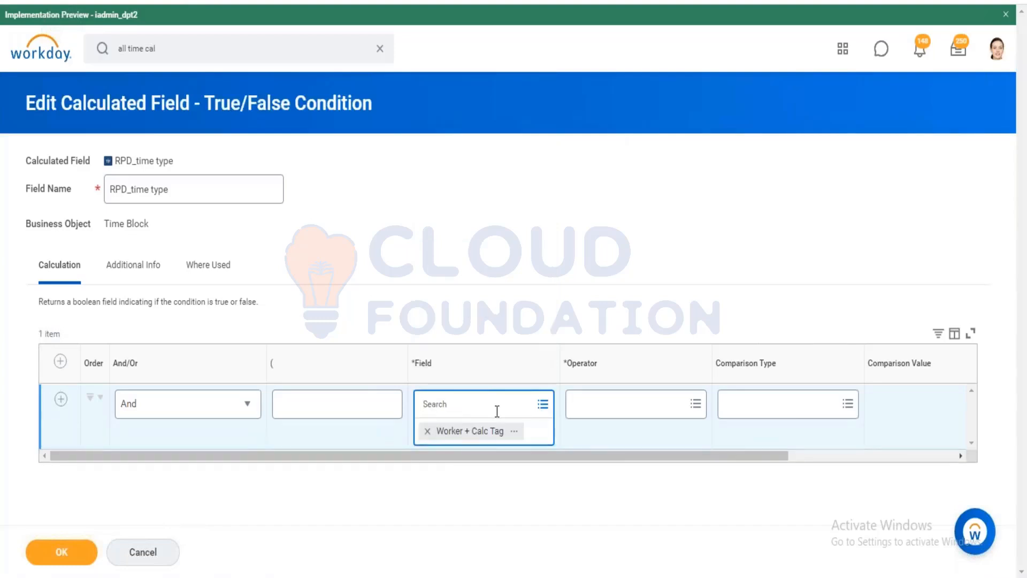
click(514, 432)
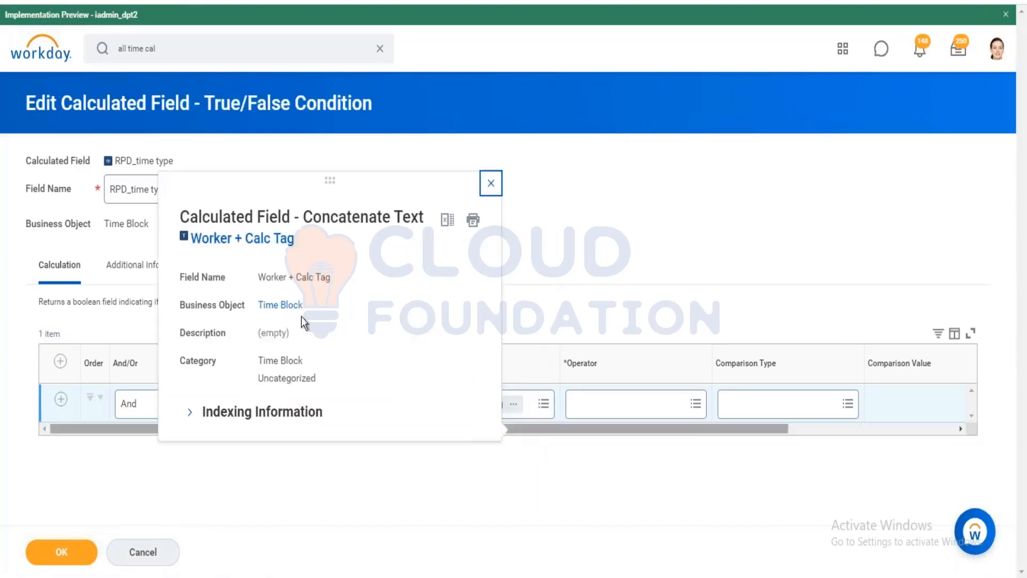
click(239, 240)
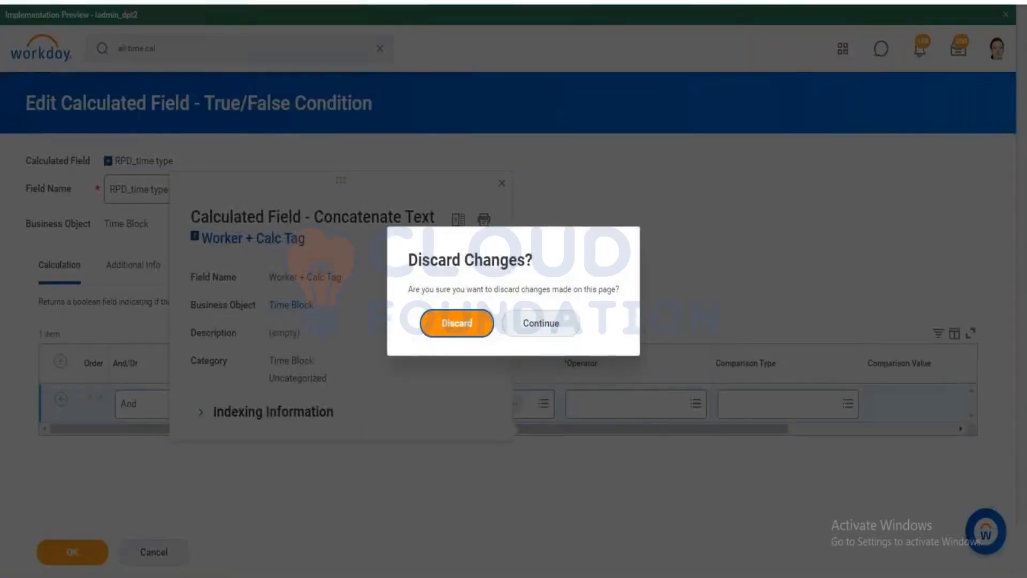
Discard the unsaved Worker + Calc Tag condition edits.
click(457, 323)
right_click(252, 243)
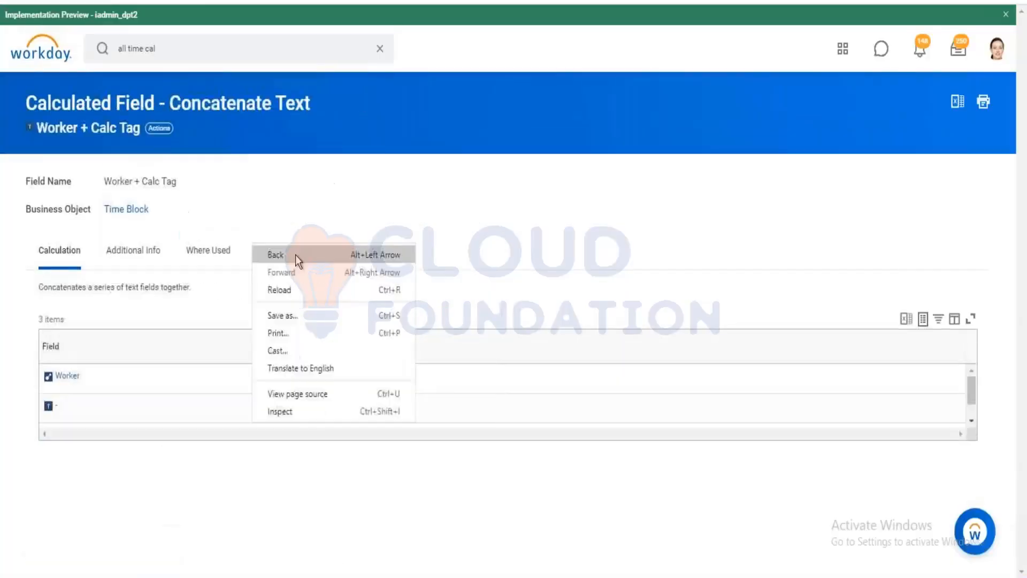
click(551, 220)
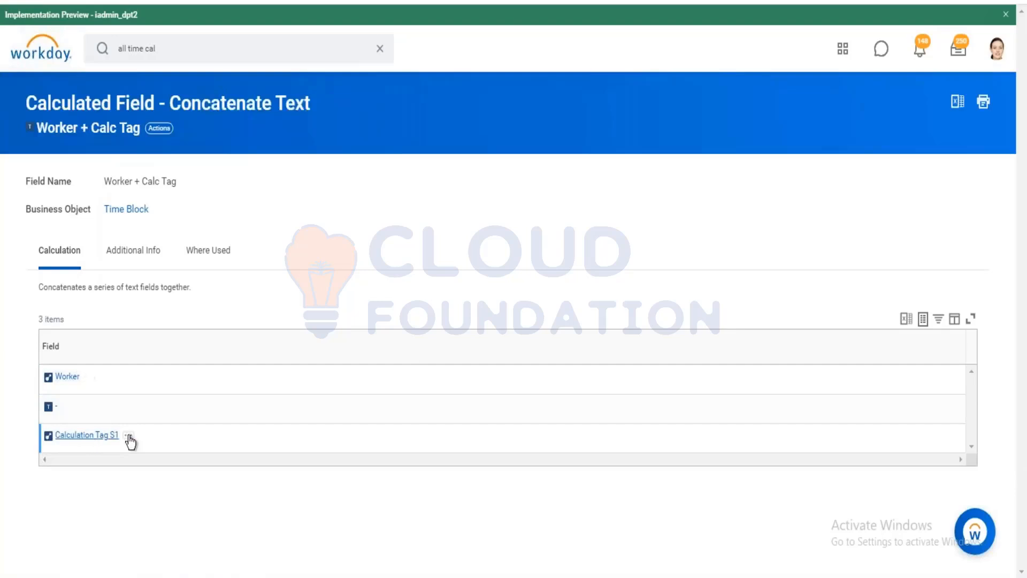
Review the Calculation Tag S1 definition, then remove Time Type again and discard.
click(129, 437)
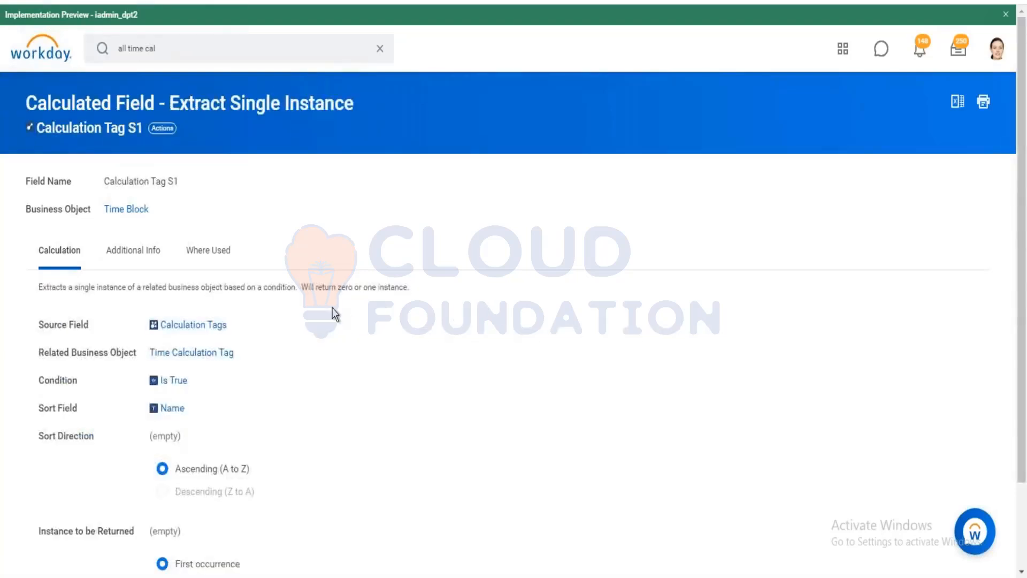
scroll(267, 314, down, 1)
scroll(43, 44, up, 1)
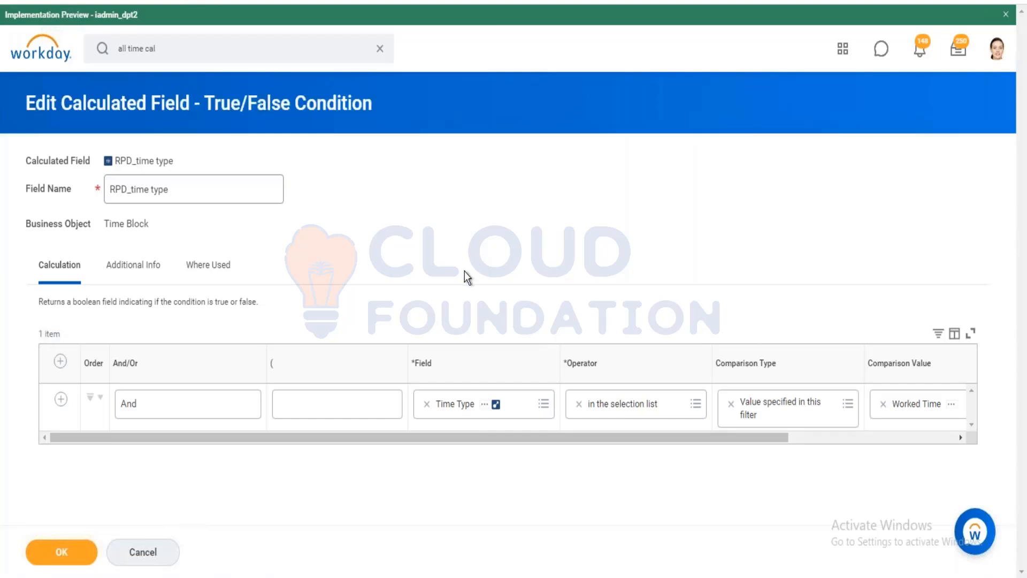
click(427, 405)
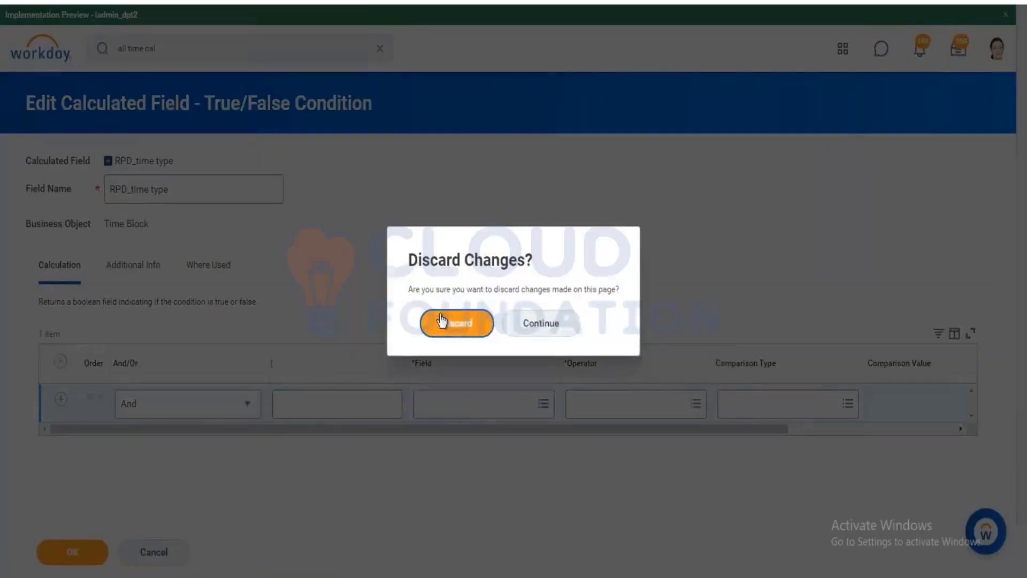
click(454, 322)
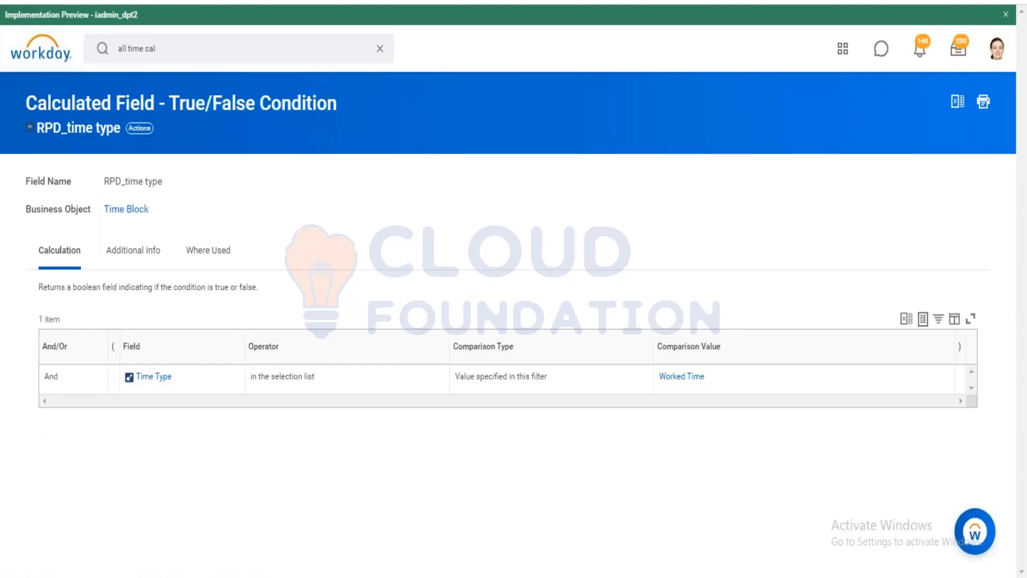
Navigate back to rpd_m tag 4 hrs and bring up its calculated-field actions.
key(alt+Left)
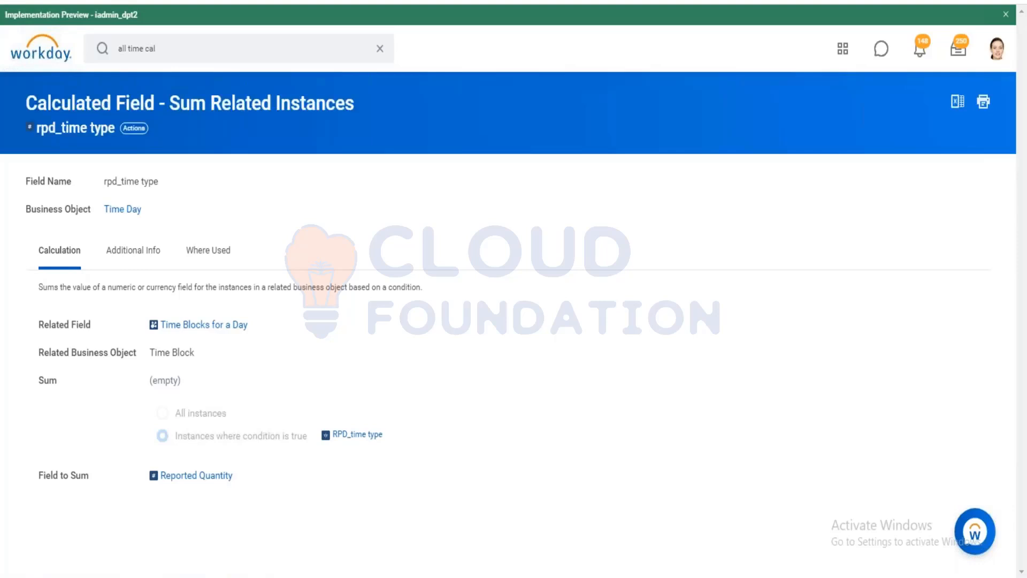
key(alt+Left)
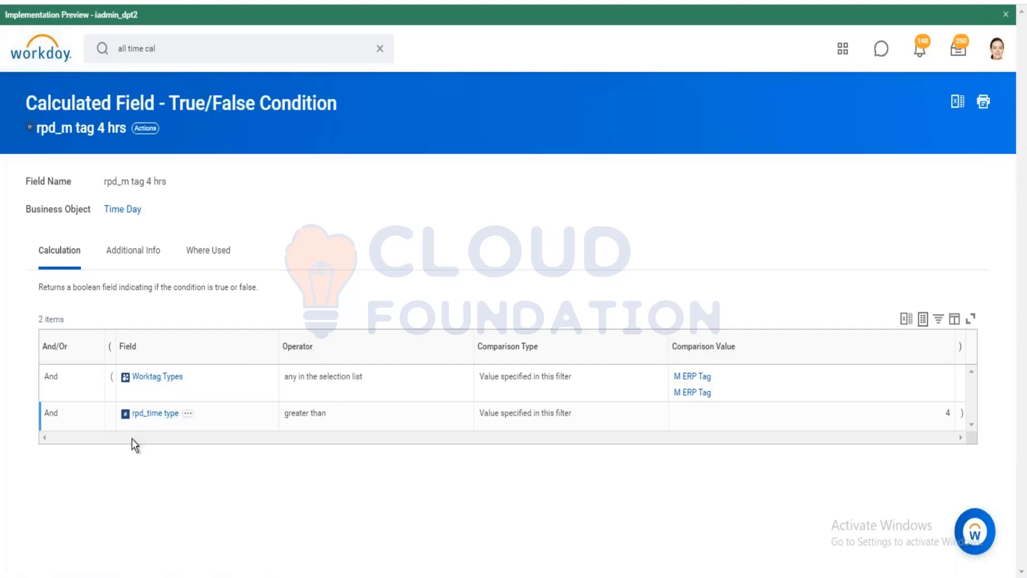
click(156, 415)
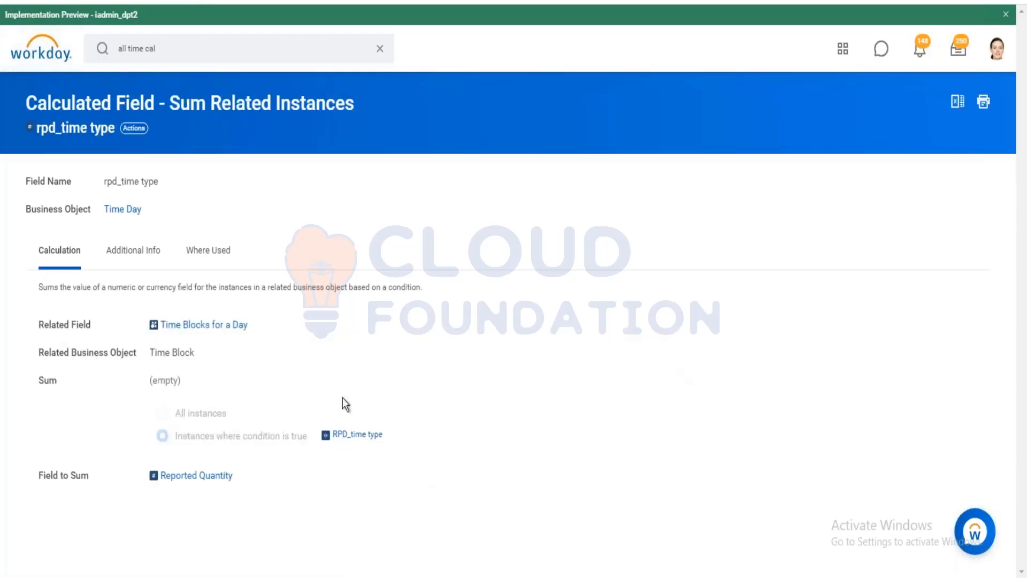
click(359, 434)
click(145, 128)
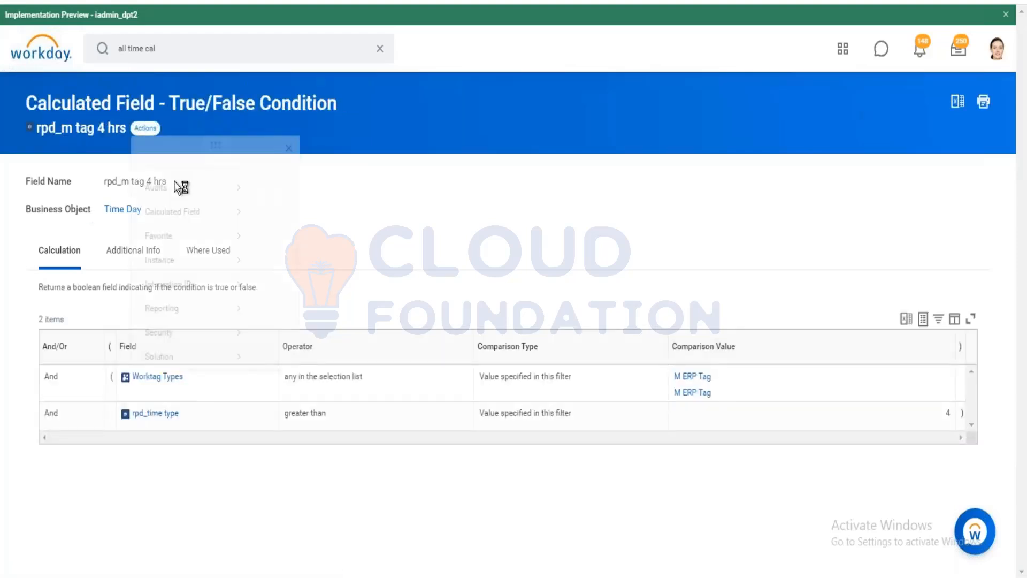
Edit rpd_m tag 4 hrs, removing the Worktag Types row and the rpd_time type field.
mouse_move(178, 227)
click(271, 228)
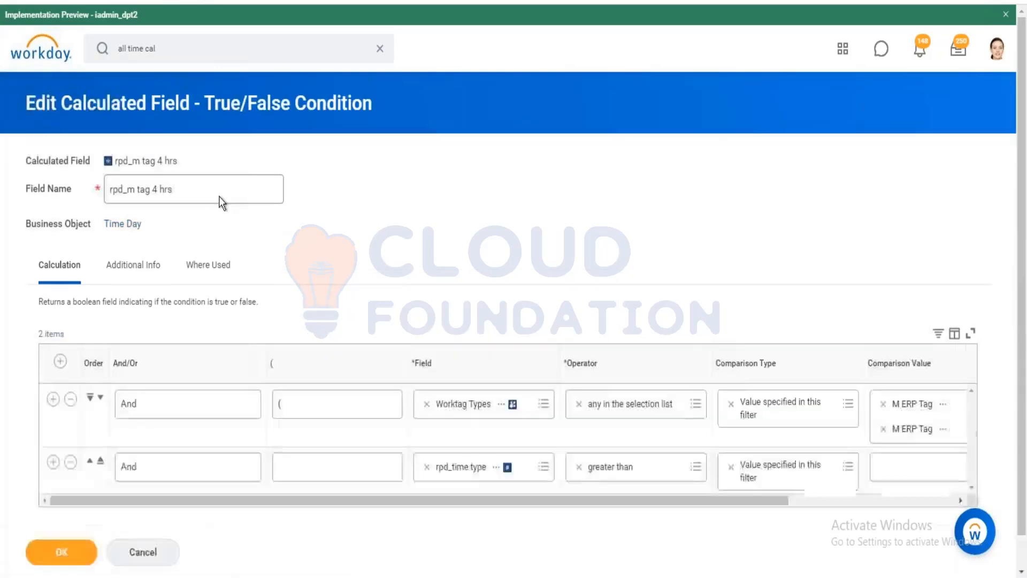
click(72, 399)
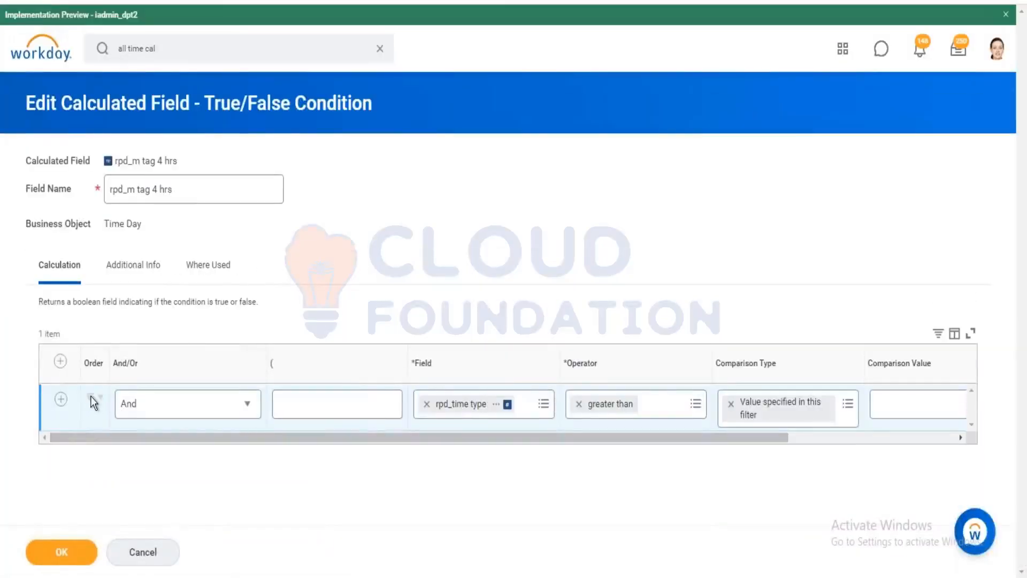
click(426, 404)
click(543, 404)
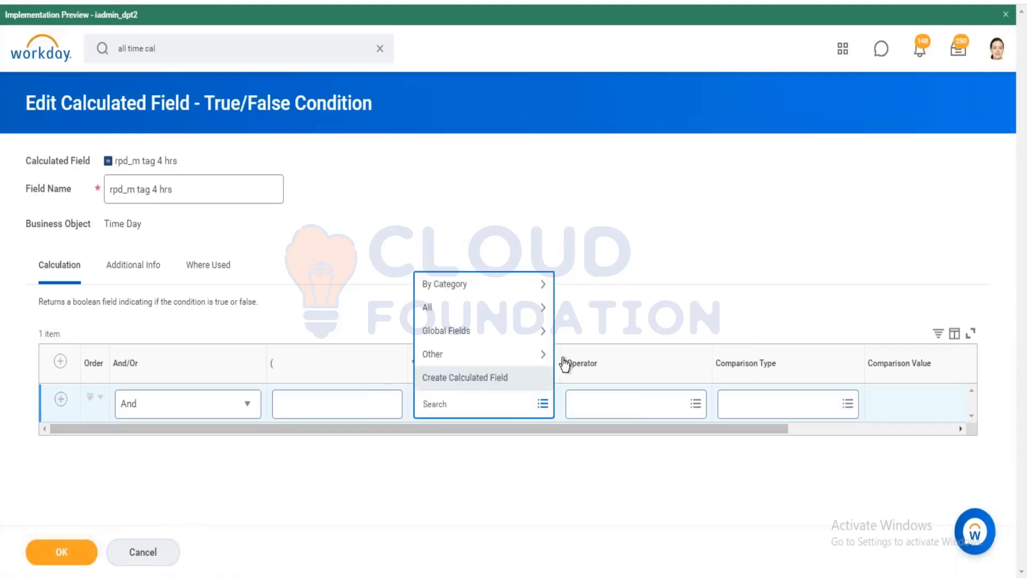
Create a Count Related Instances field CF_CRI_Work Tag on the Time Day object.
click(482, 377)
click(228, 160)
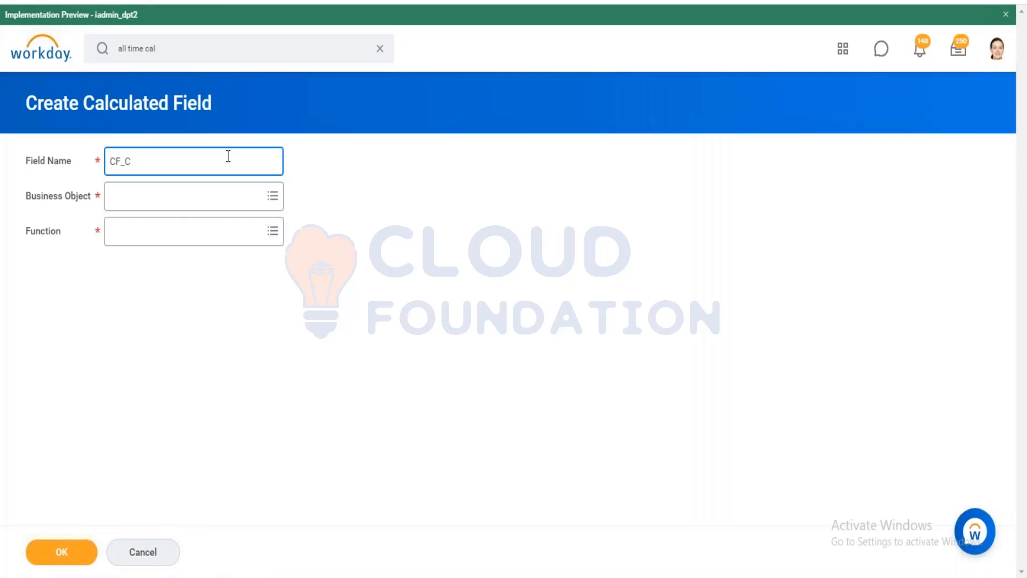
text(CF_CRI_Worlk)
text(k Tag)
key(Tab)
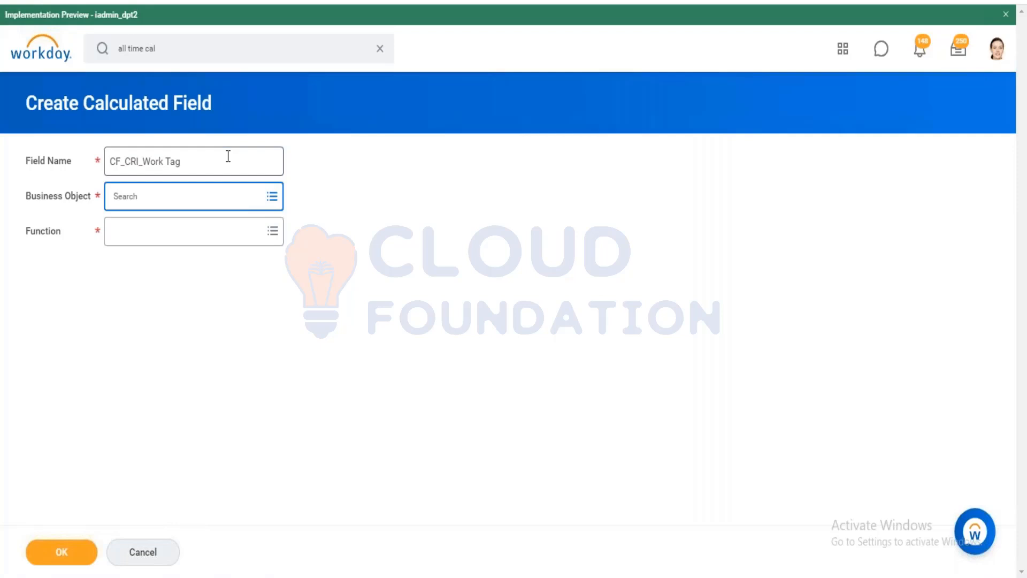
text(Time day)
key(Return)
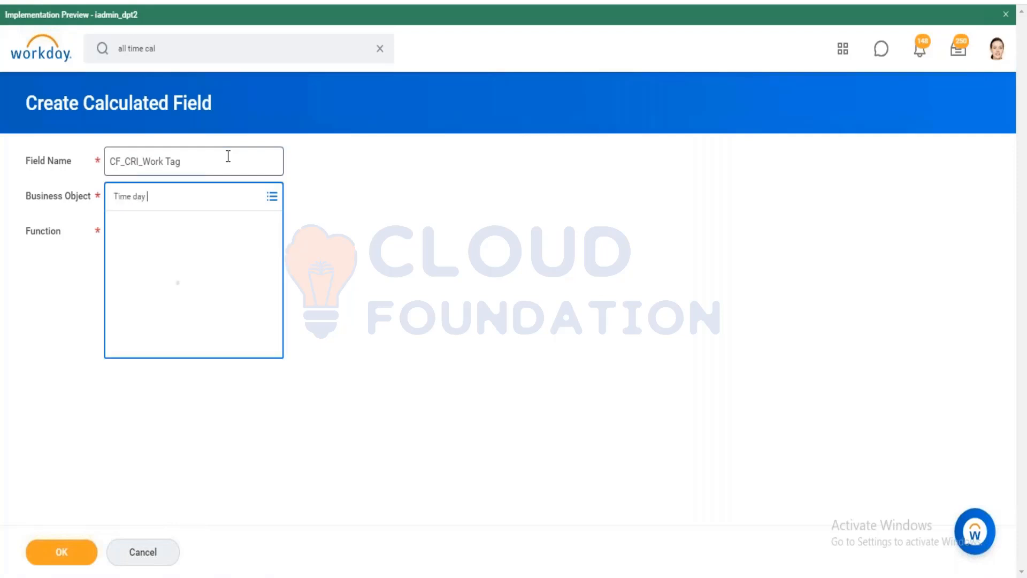
click(185, 257)
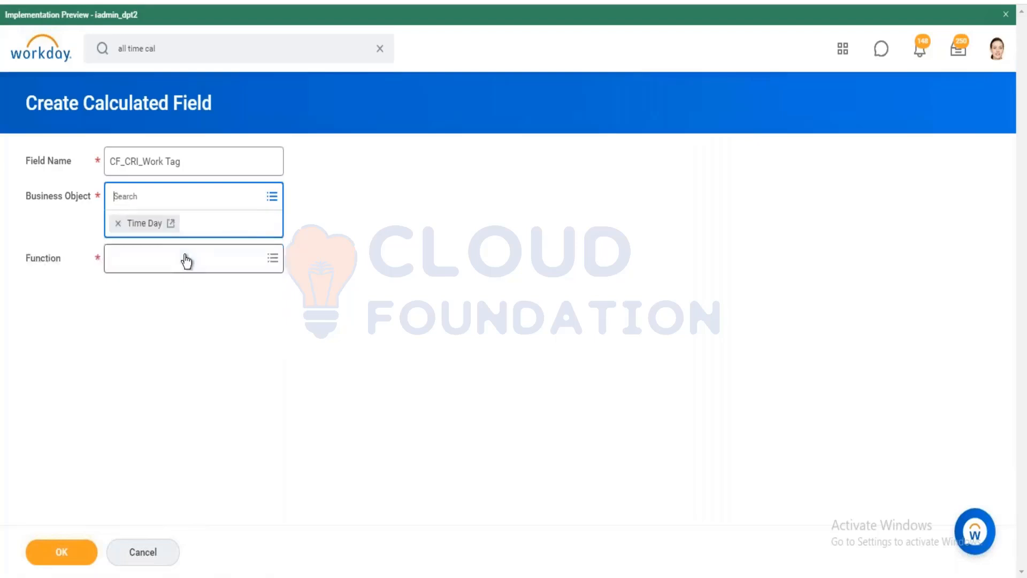
click(186, 259)
text(CRI)
key(Return)
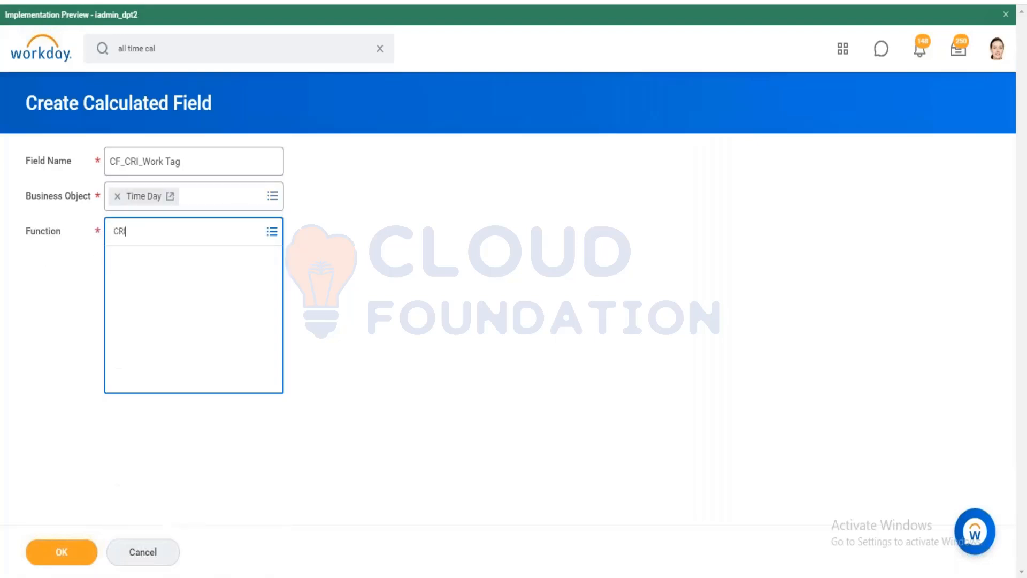
click(88, 550)
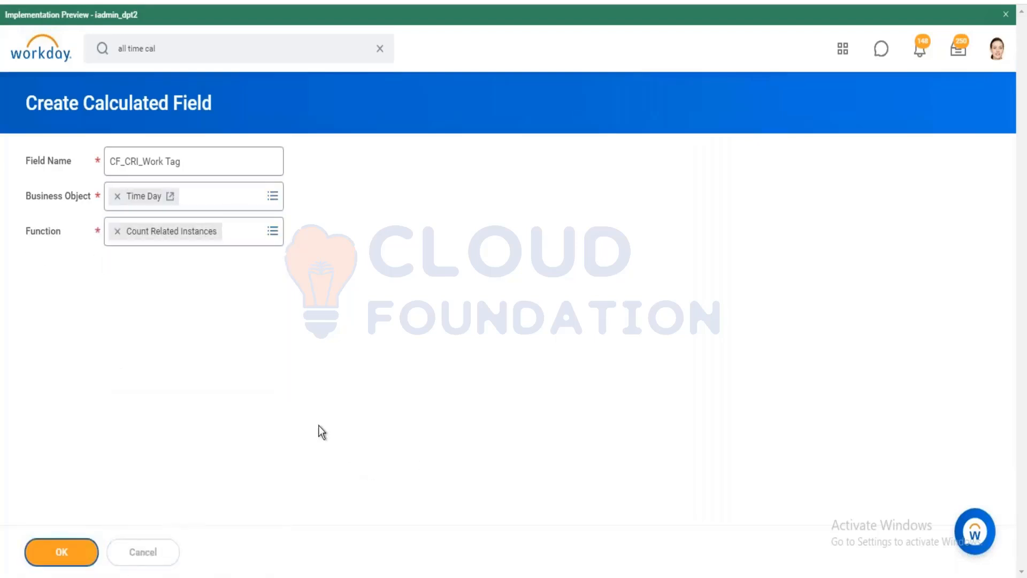
Set the related field to Time Blocks for a Day and start a new condition field.
click(230, 309)
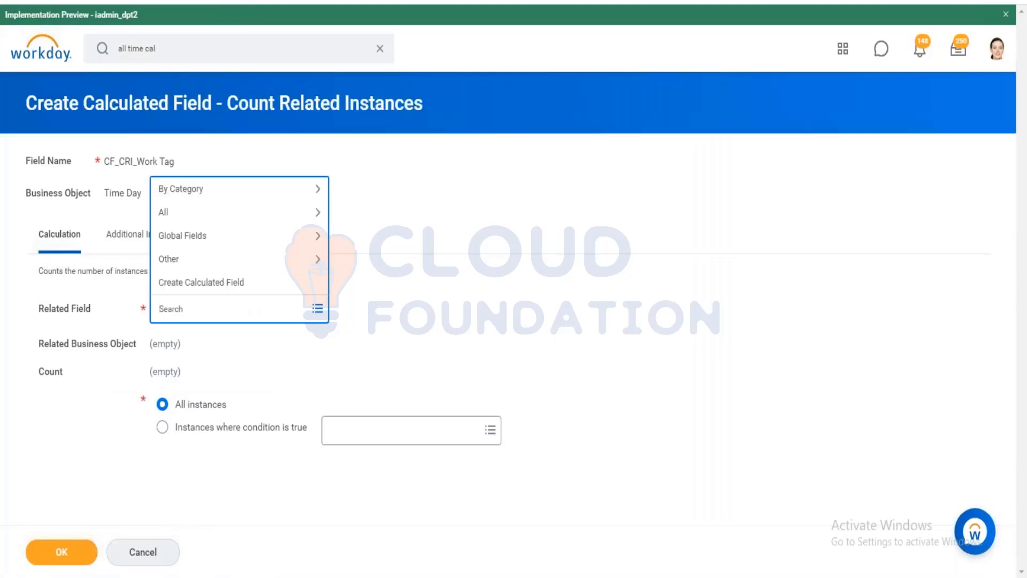
text(Time blopvcks)
key(Return)
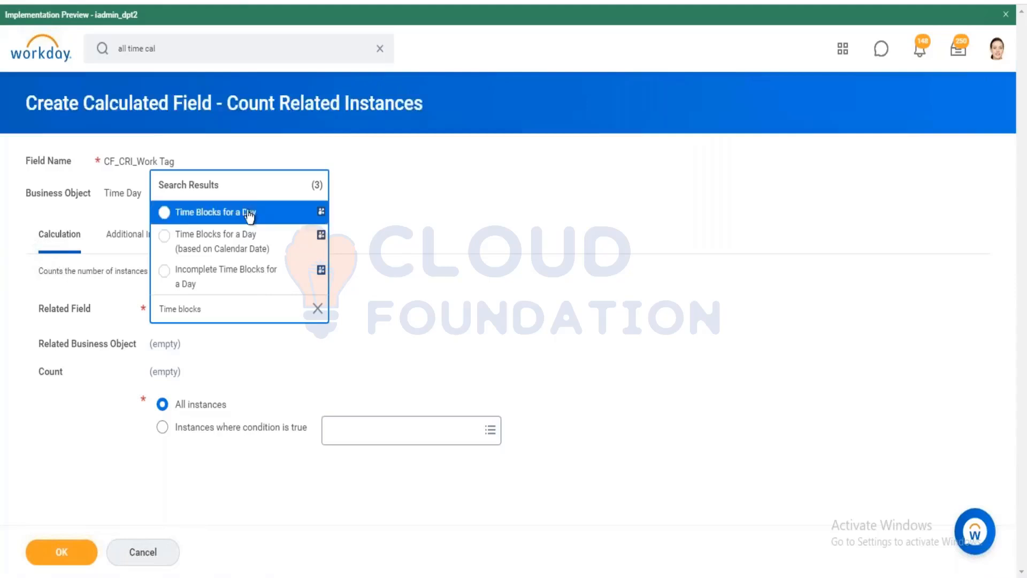
click(252, 220)
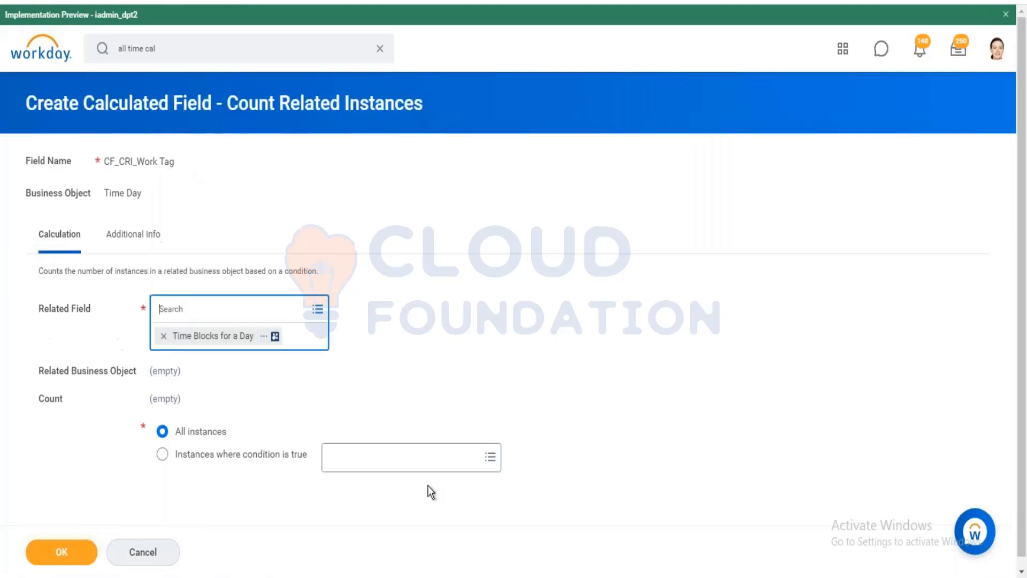
click(422, 459)
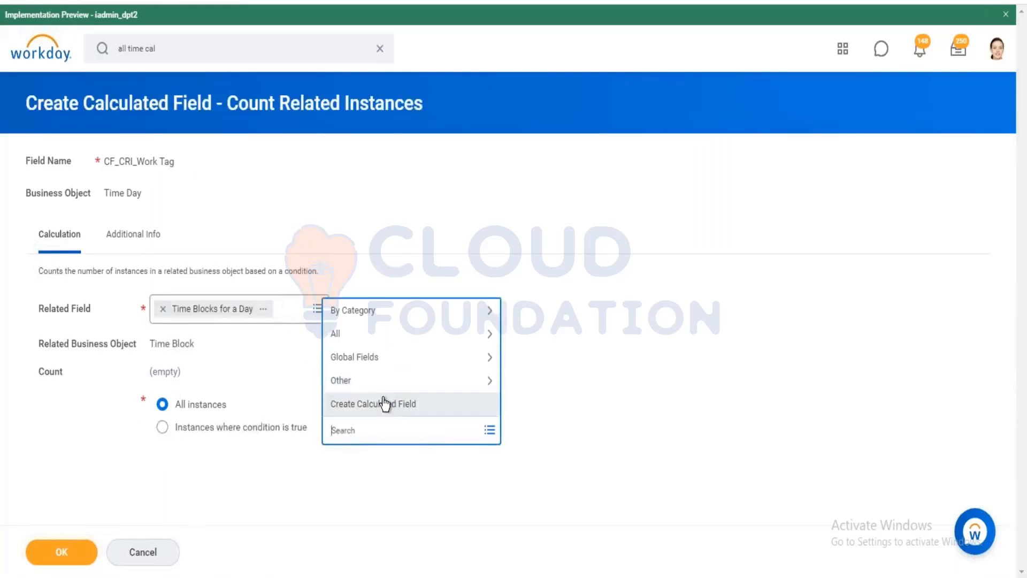
click(386, 406)
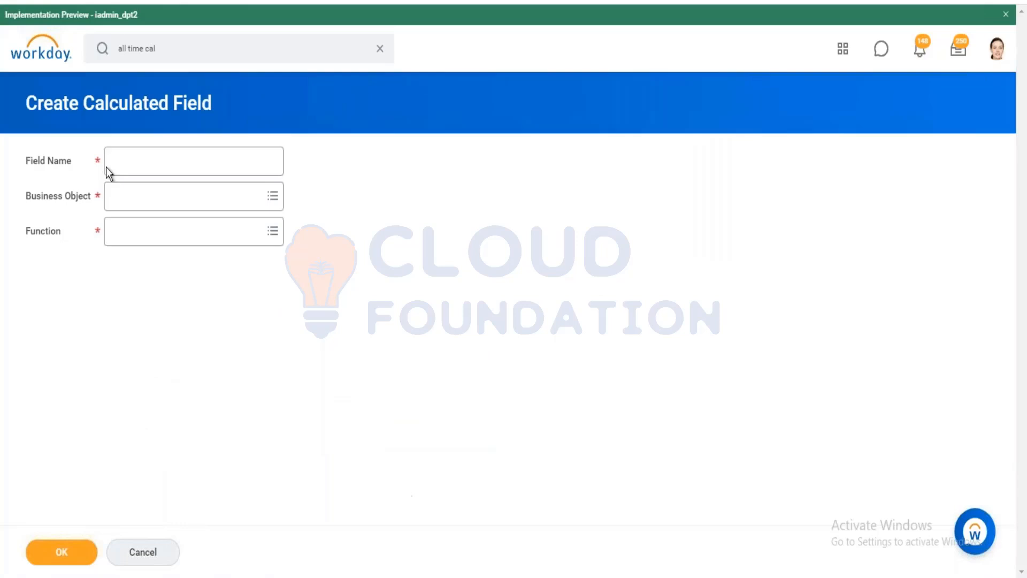
Name the new calculated field CF-Time Block Work Tag.
click(148, 161)
text(CF-Tim)
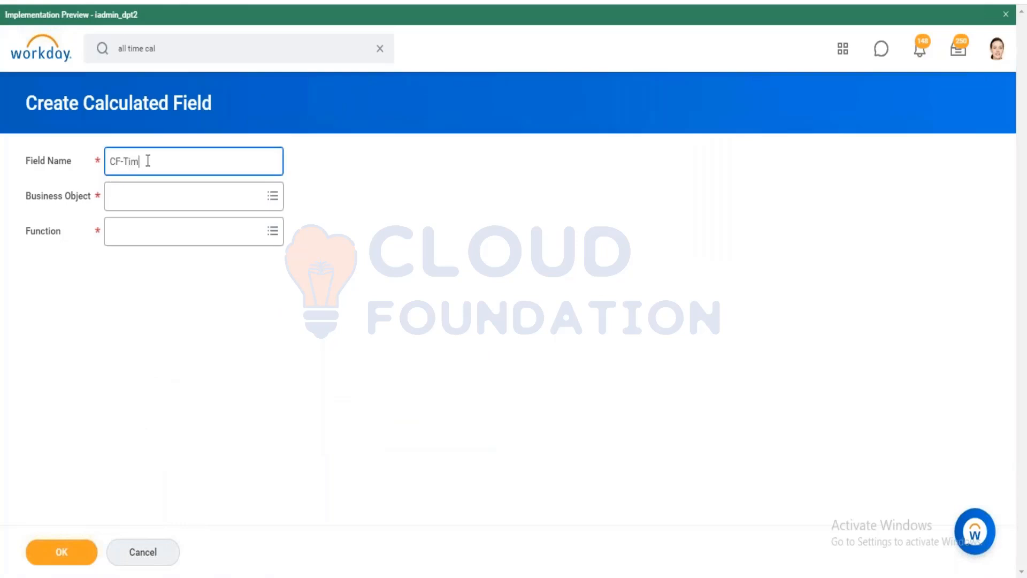
text(e BLok)
key(ctrl+shift+Left)
key(BackSpace)
text(M)
key(BackSpace)
text(Block Wr)
text(rk Tag)
key(Tab)
Set its business object to Time Block and function to True/False Condition, then continue.
text(S)
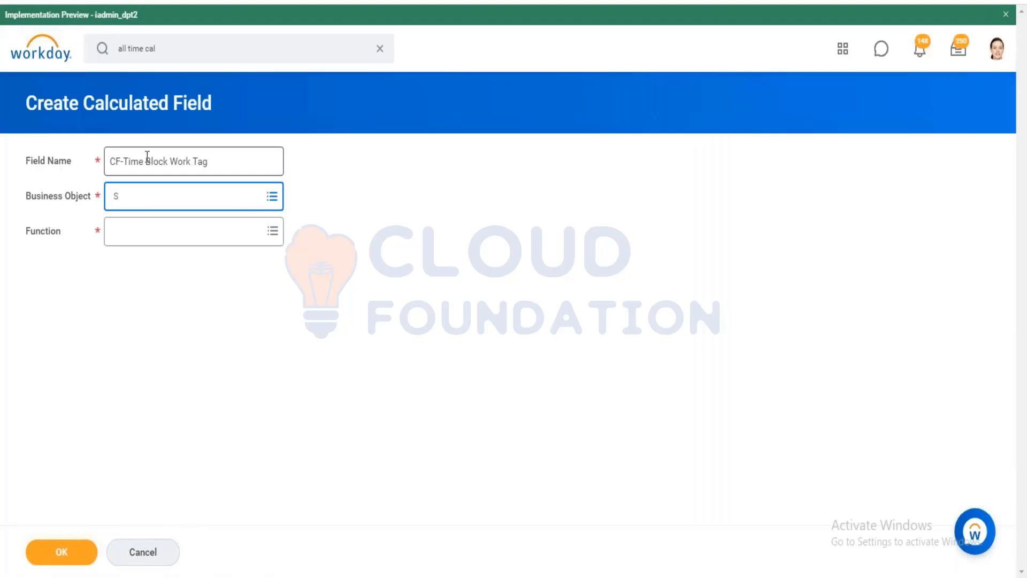
key(BackSpace)
text(Time blovck)
key(Return)
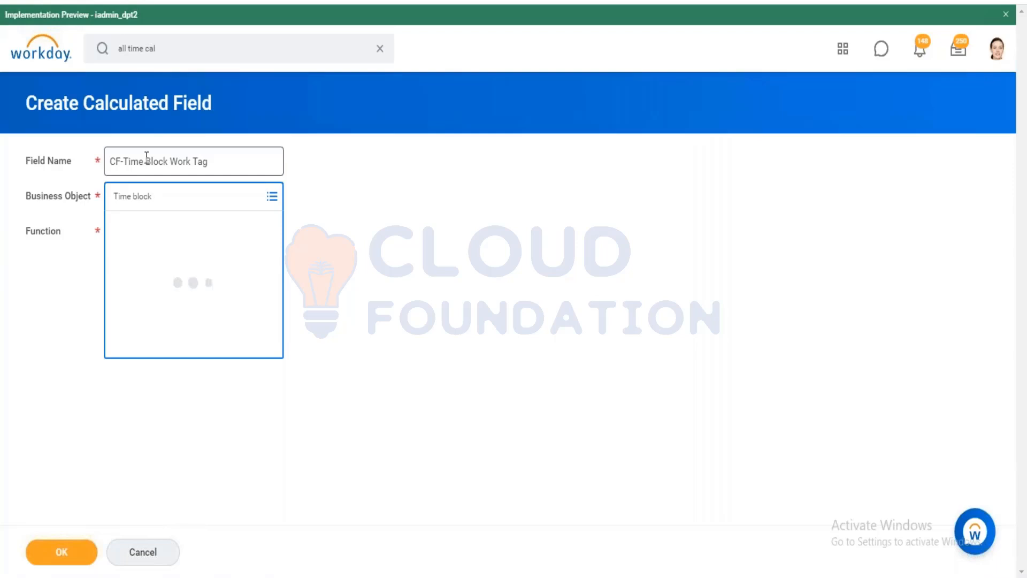
click(168, 257)
click(168, 226)
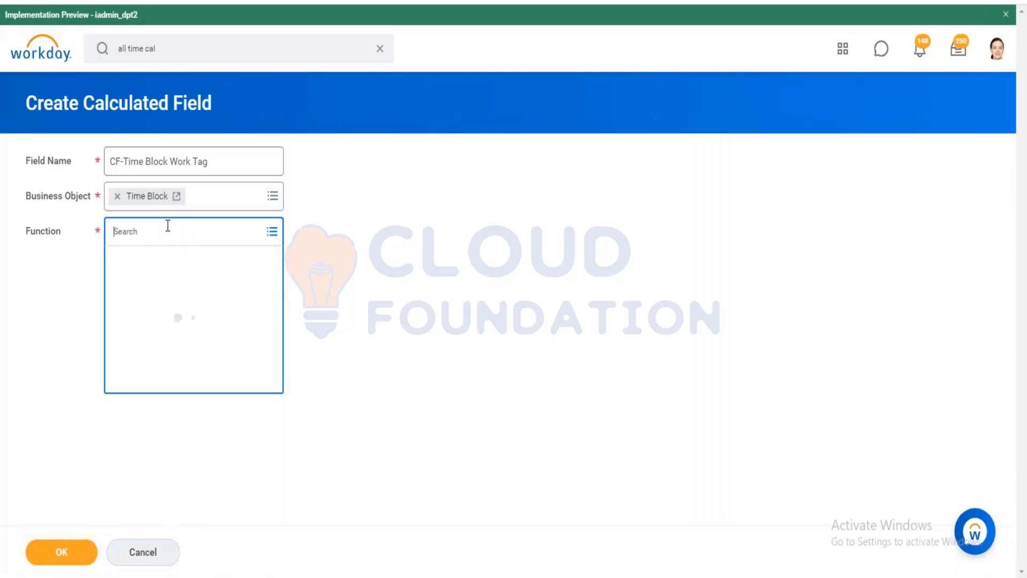
text(True)
key(Return)
click(198, 256)
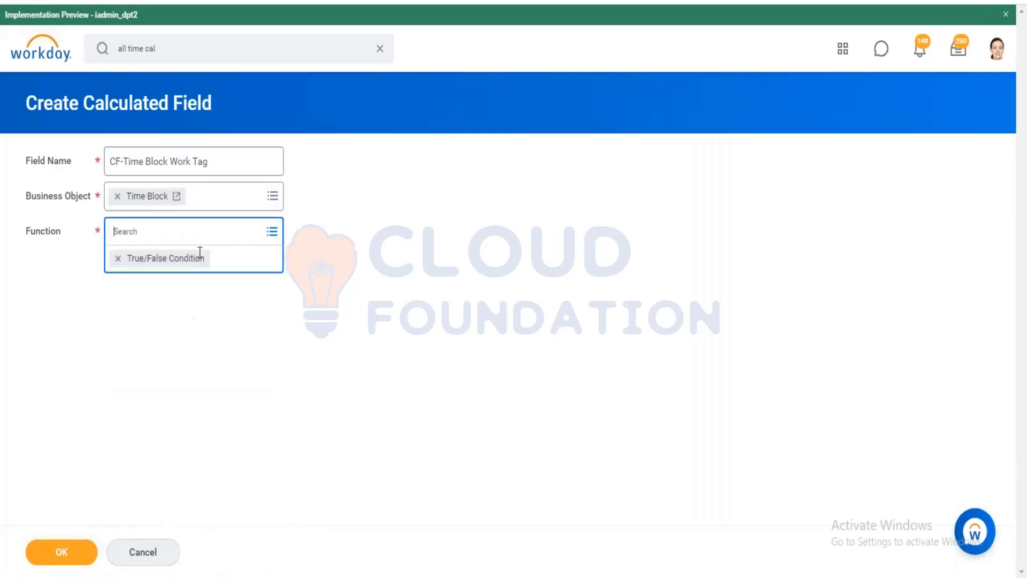
click(59, 554)
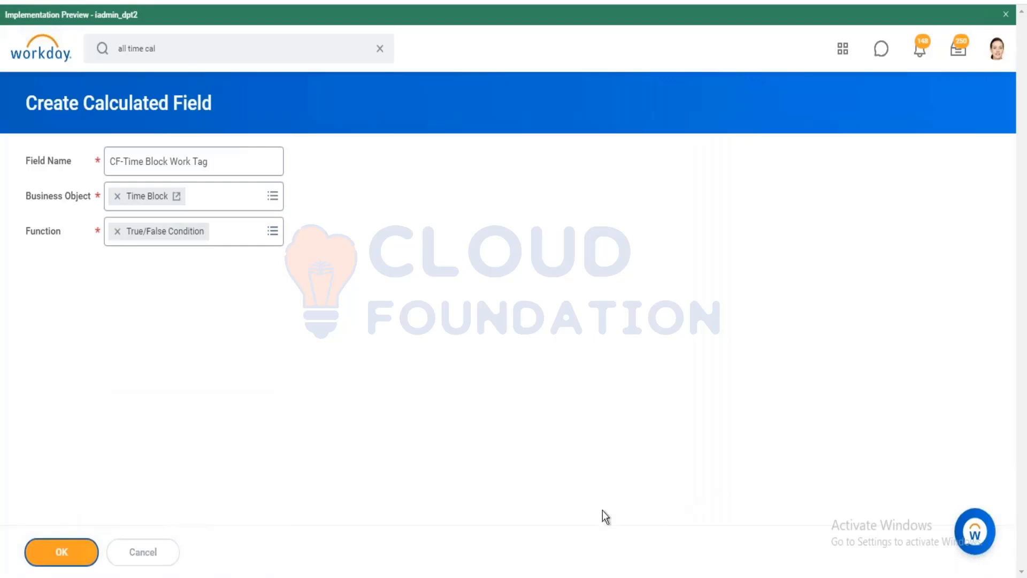
click(457, 348)
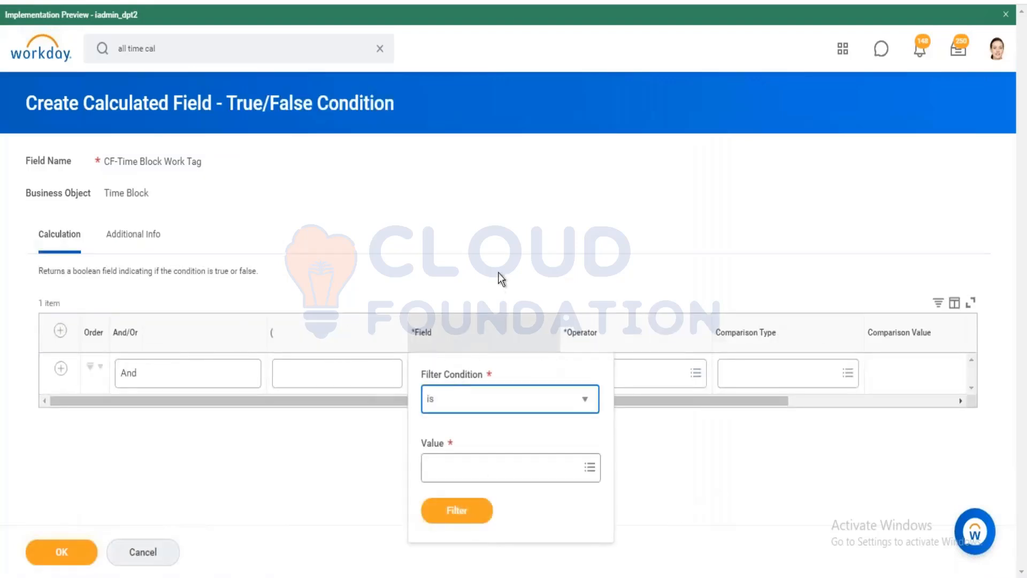
Set the condition field to Reported Worktags with the operator any in the selection list.
click(499, 274)
click(460, 374)
text(re)
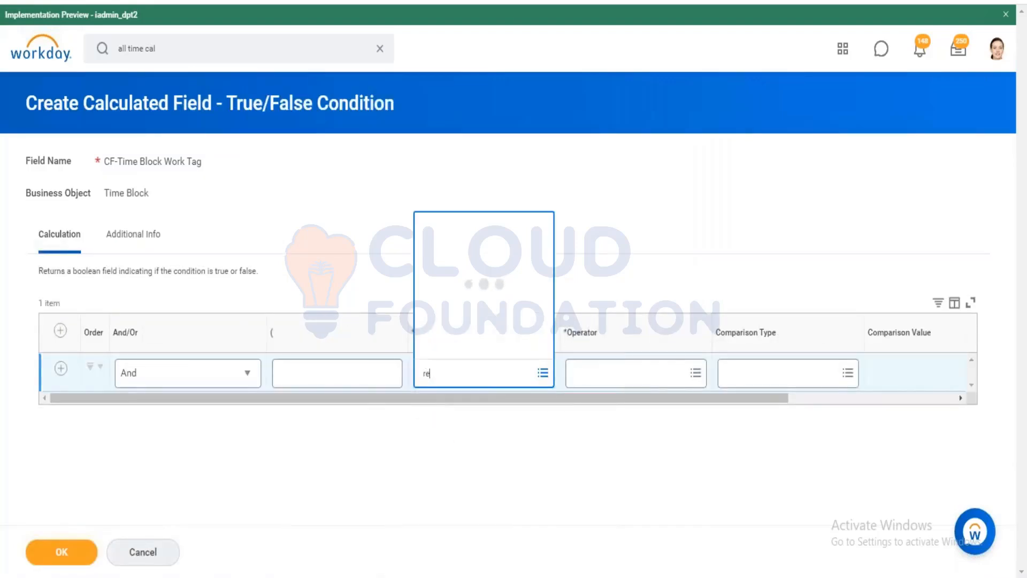
text(ported work)
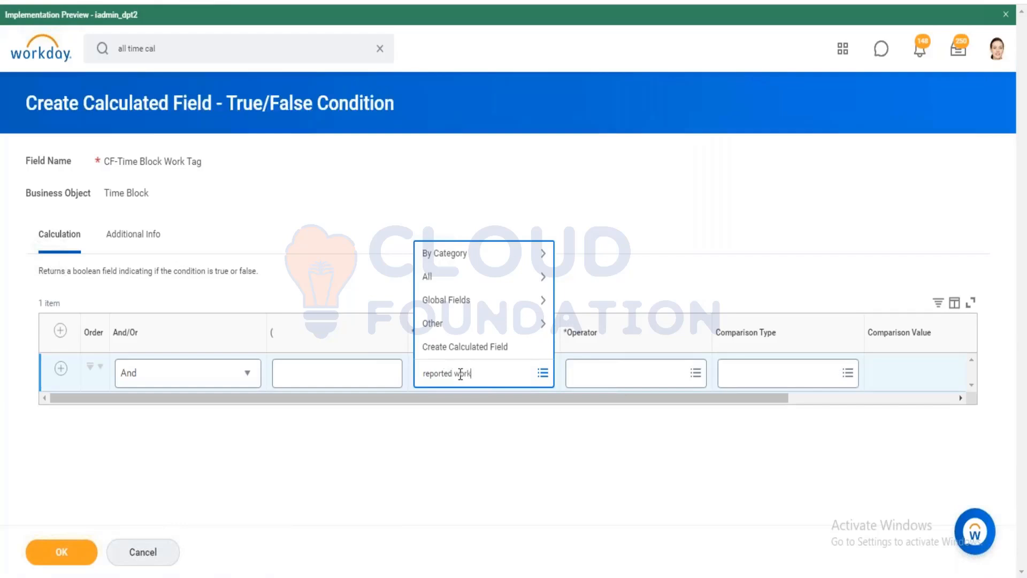
key(Return)
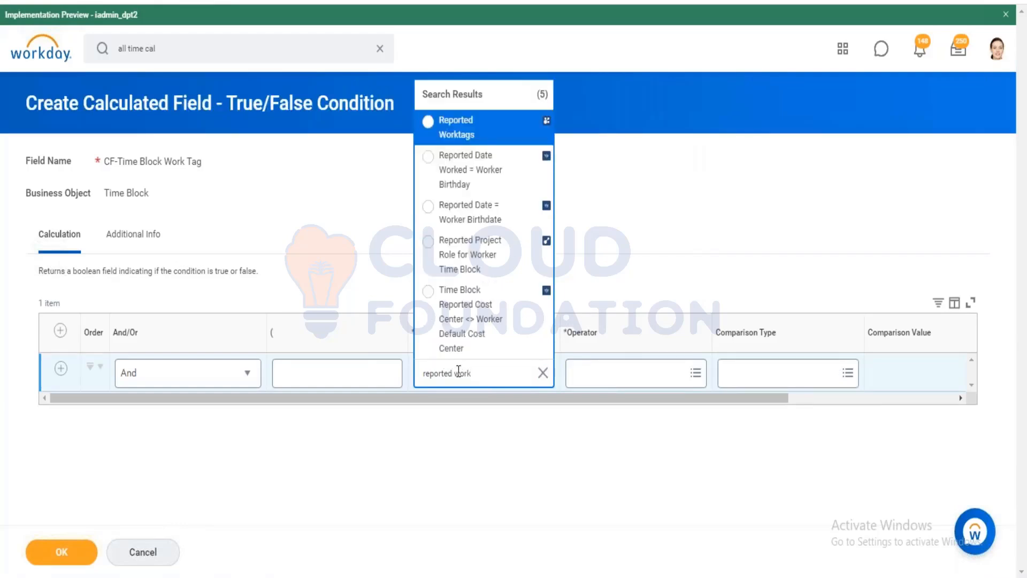
click(505, 120)
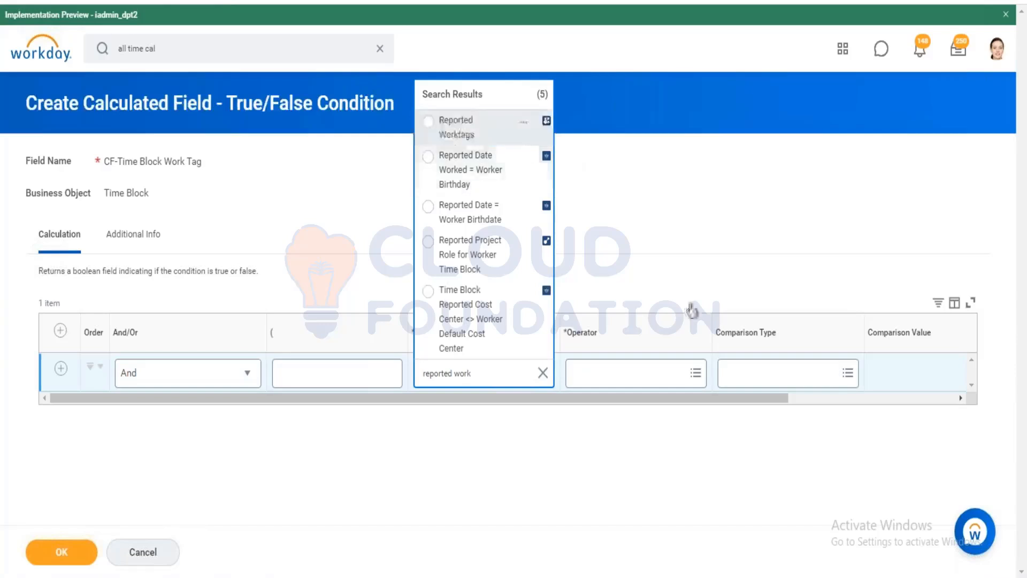
click(660, 374)
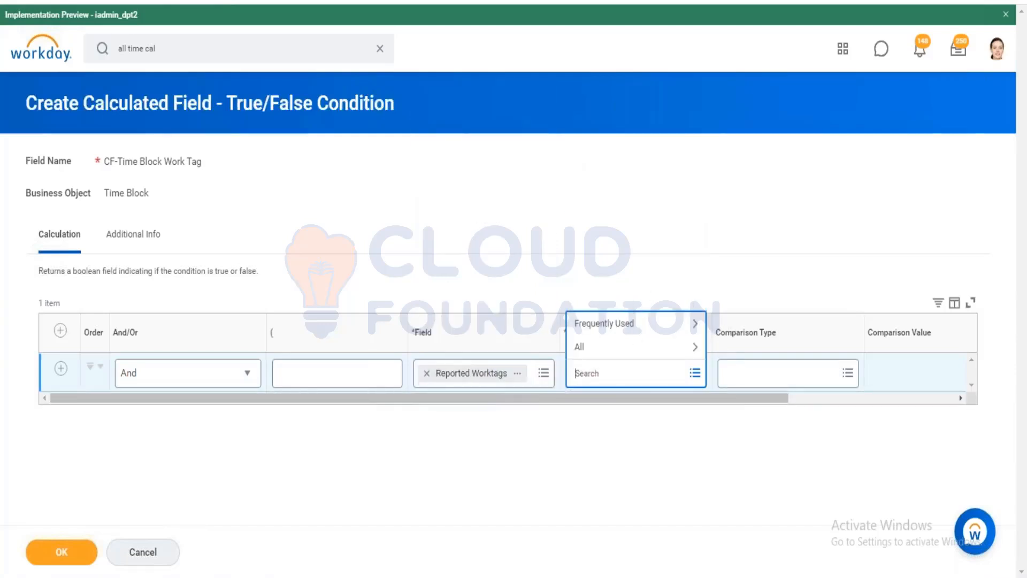
click(666, 324)
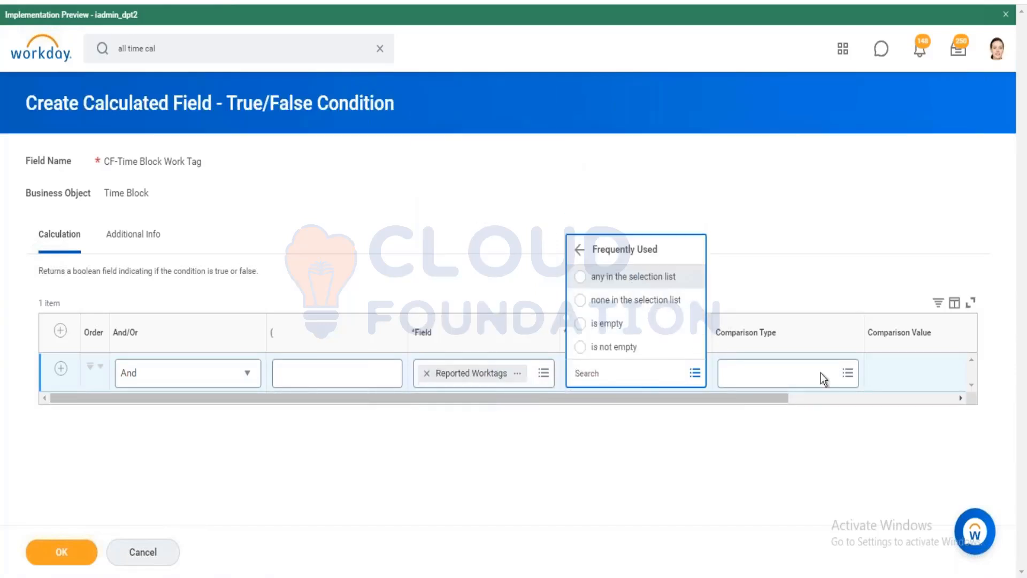
click(910, 374)
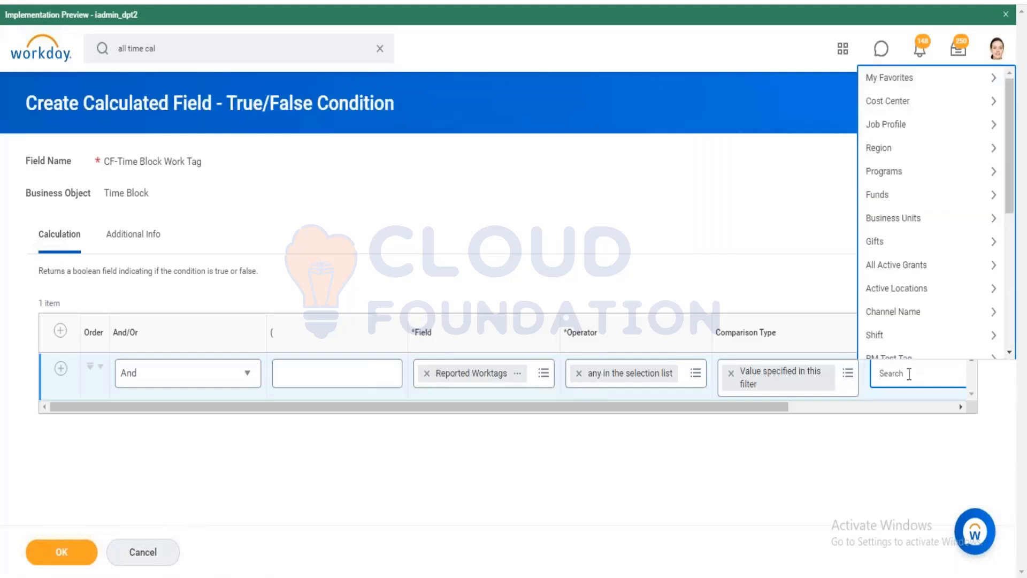
Choose PM Test Tag: M ERP Tag as the comparison value and save the true/false field.
text(MERP)
key(Return)
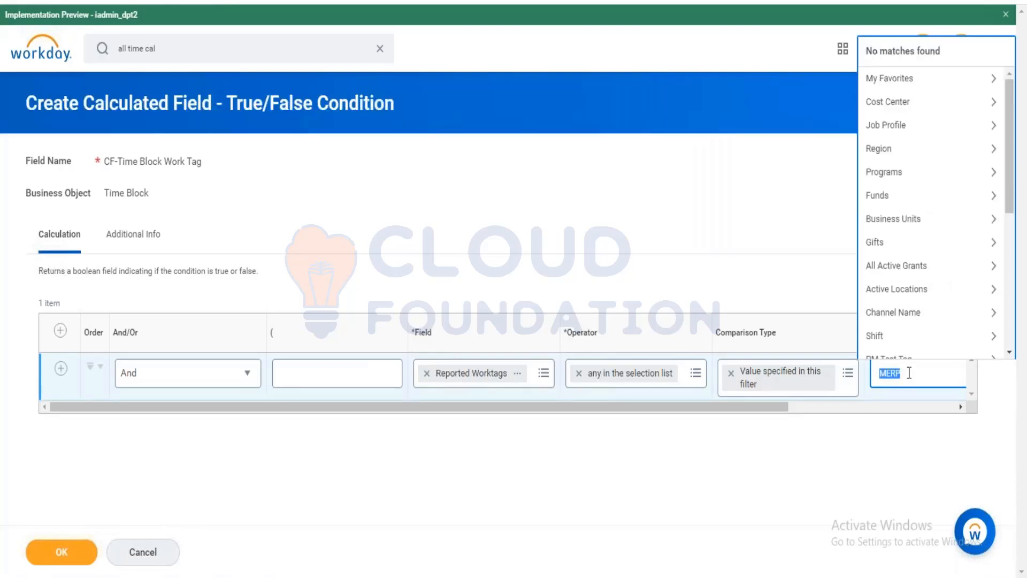
key(BackSpace)
text(E)
key(BackSpace)
key(BackSpace)
text(M-ERP)
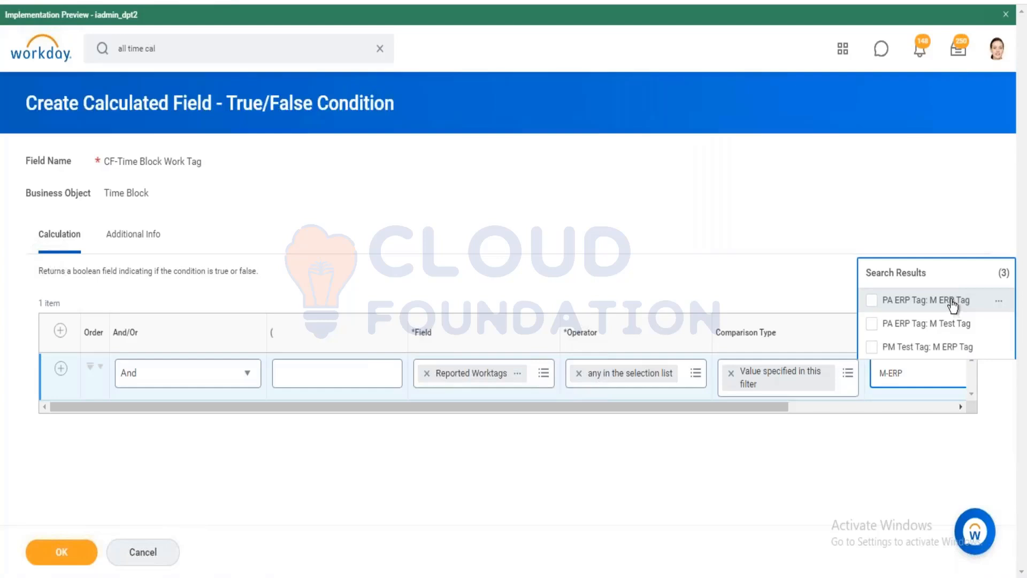
click(999, 301)
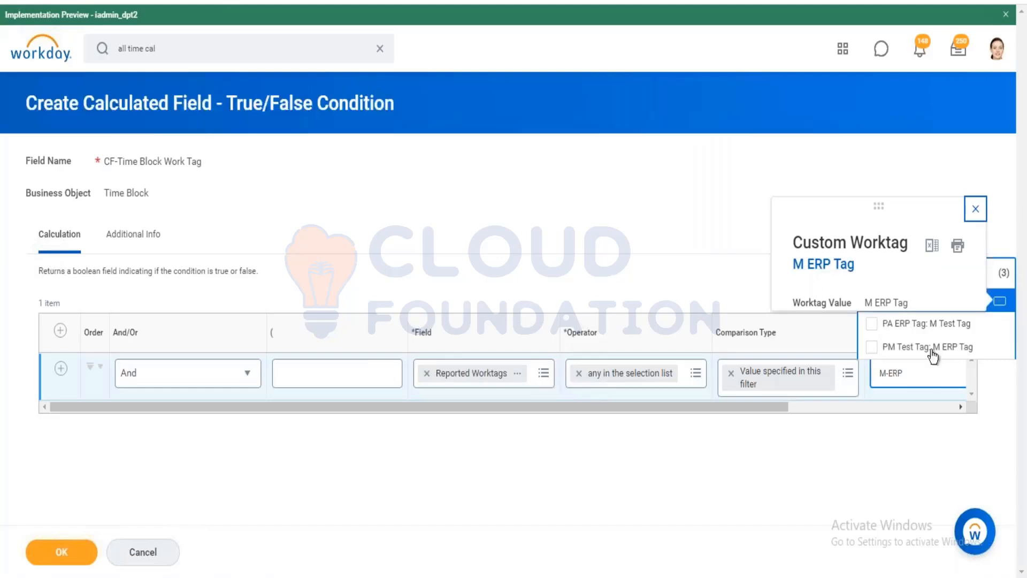
mouse_move(986, 353)
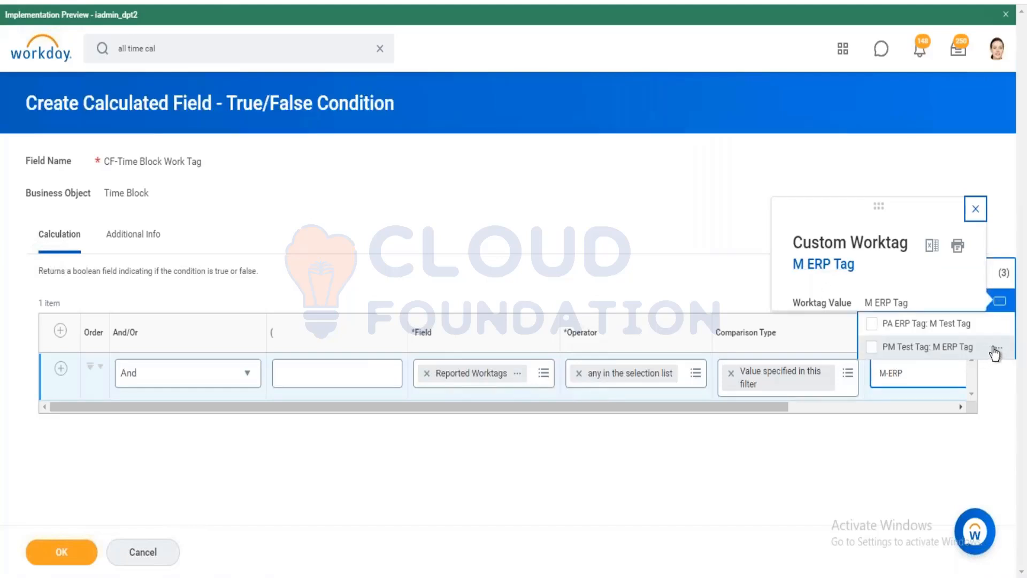
click(931, 348)
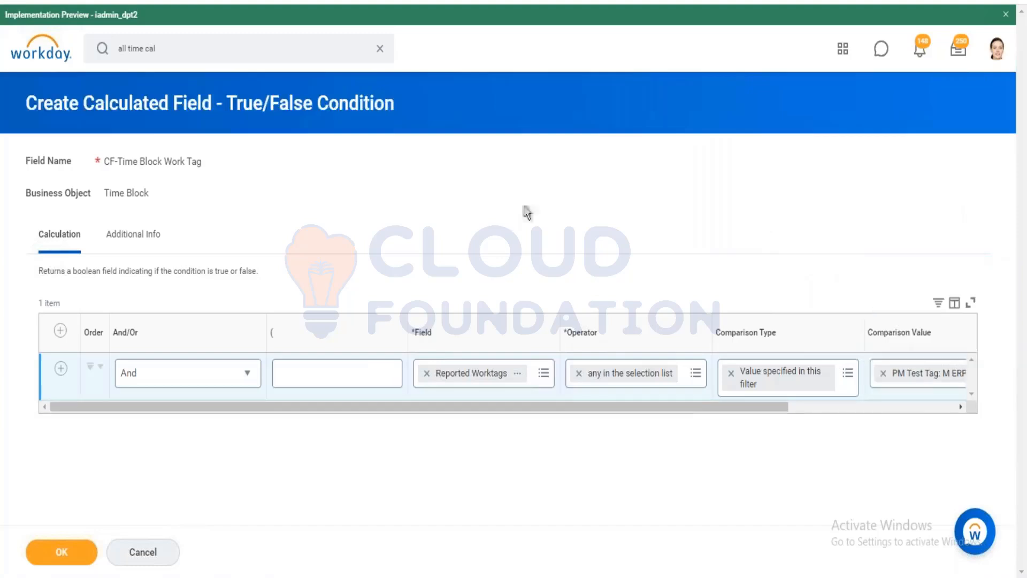
click(872, 410)
click(75, 553)
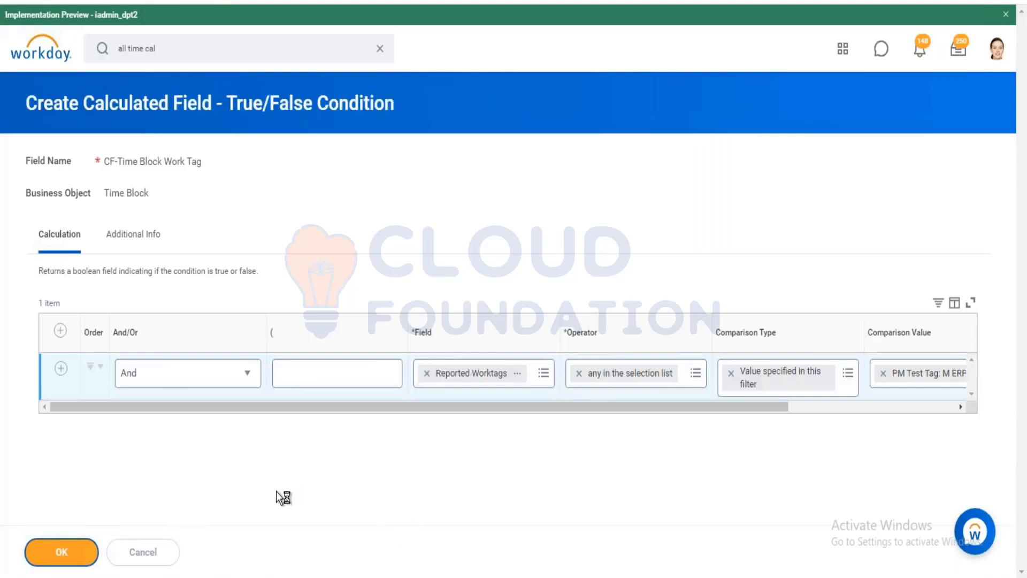
Dismiss the page error and make CF_CRI_Work Tag count only instances where the condition is true.
click(59, 548)
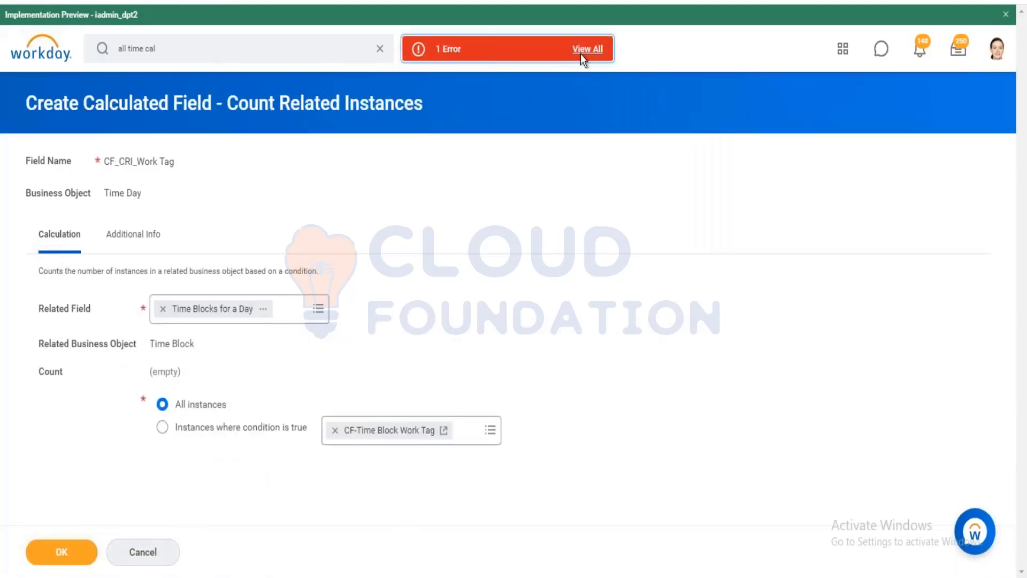
click(580, 54)
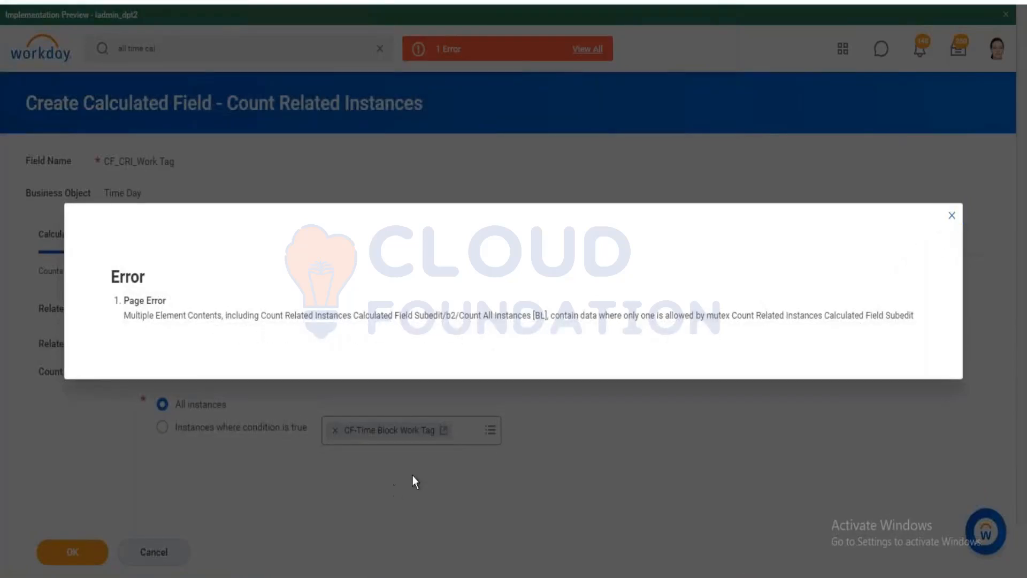
click(952, 217)
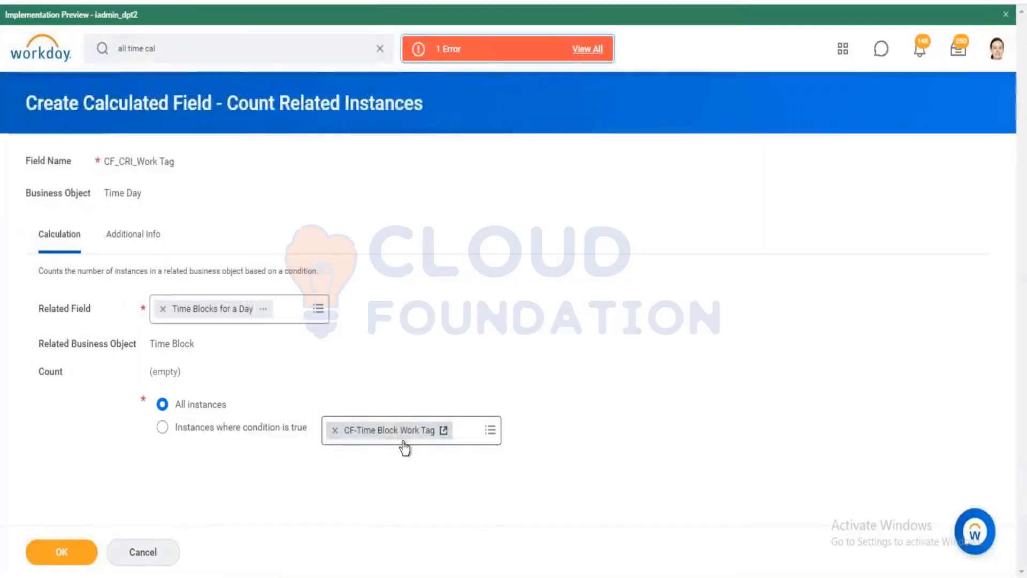
right_click(405, 449)
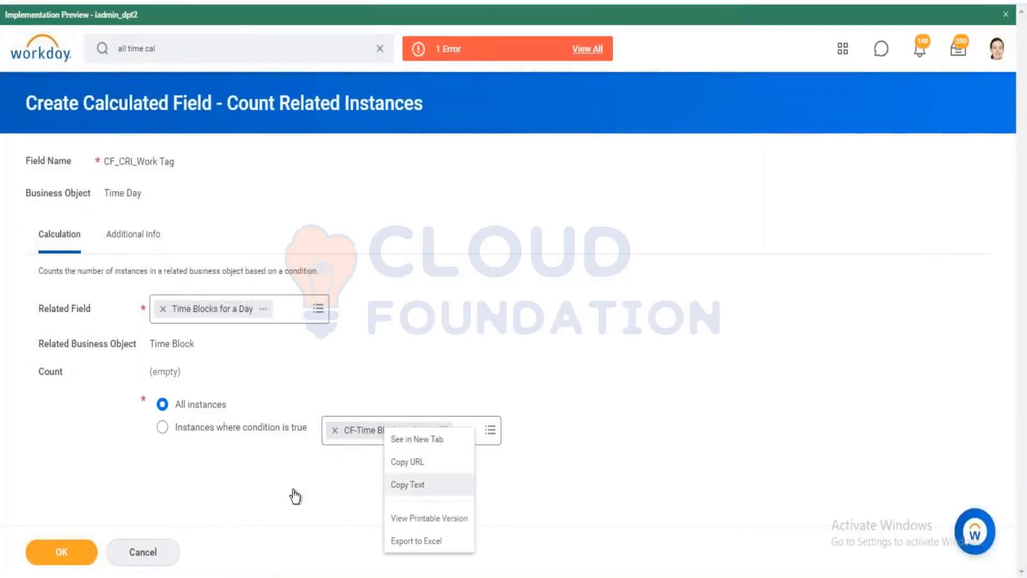
click(162, 427)
click(75, 554)
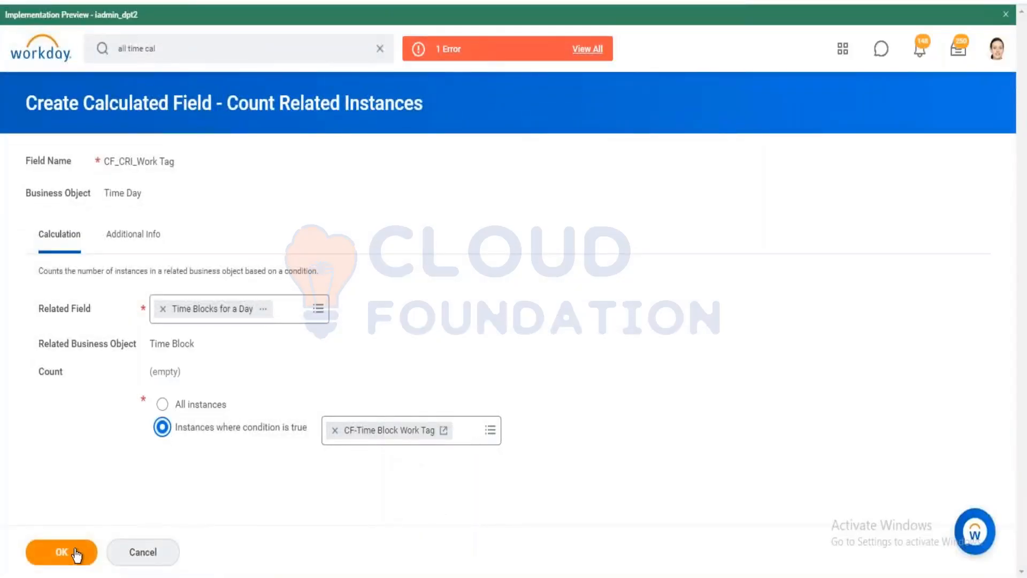
Make the first condition CF_CRI_Work Tag greater than 0, then start a new calculated field for row two.
click(70, 552)
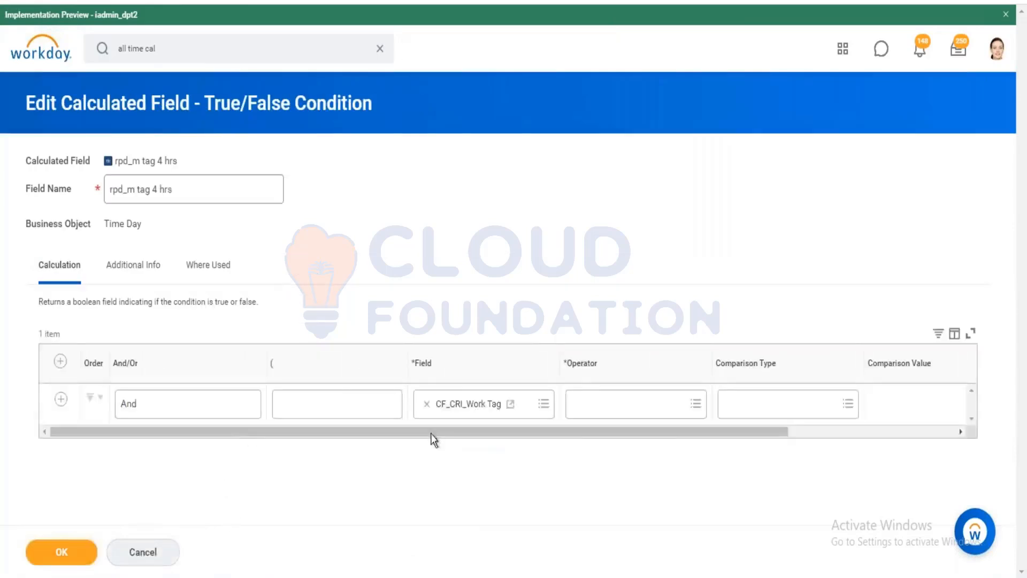
click(662, 404)
click(635, 352)
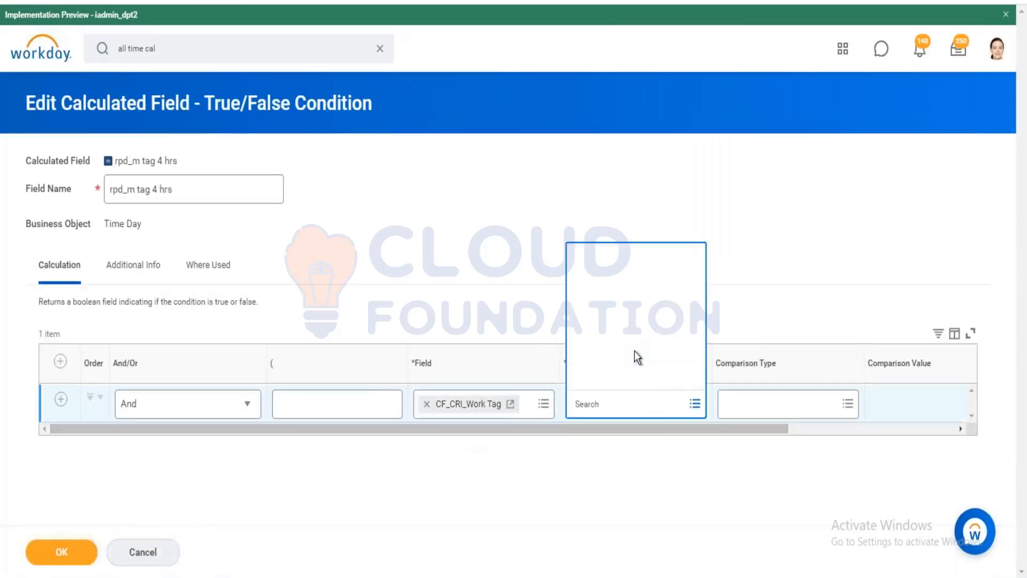
click(625, 308)
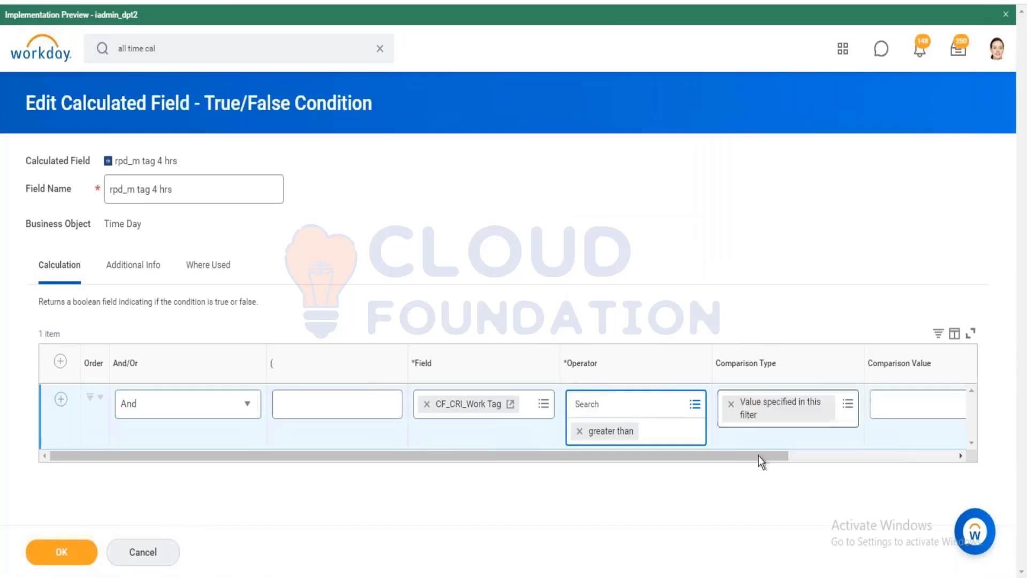
click(845, 456)
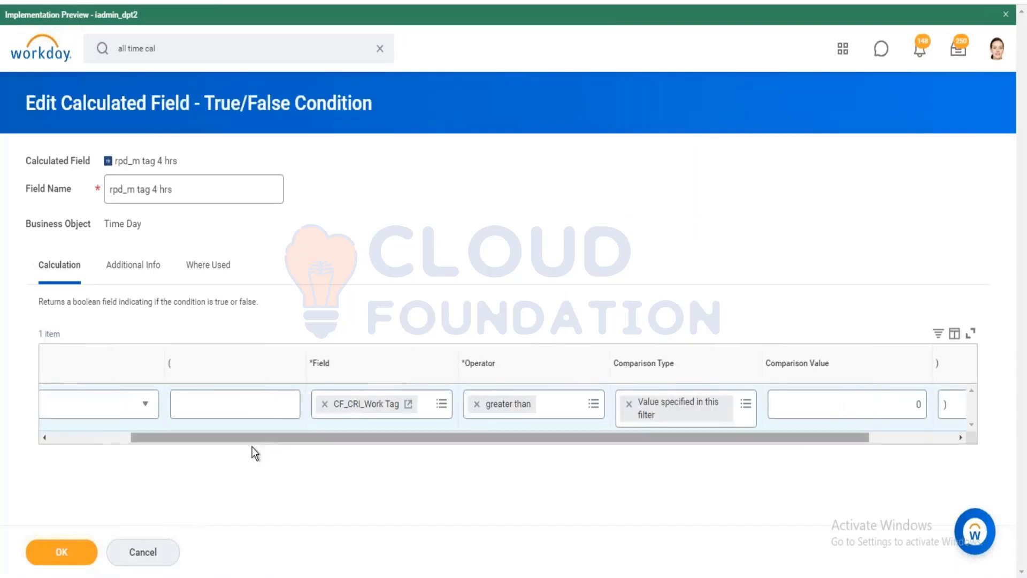
drag(252, 438, 89, 435)
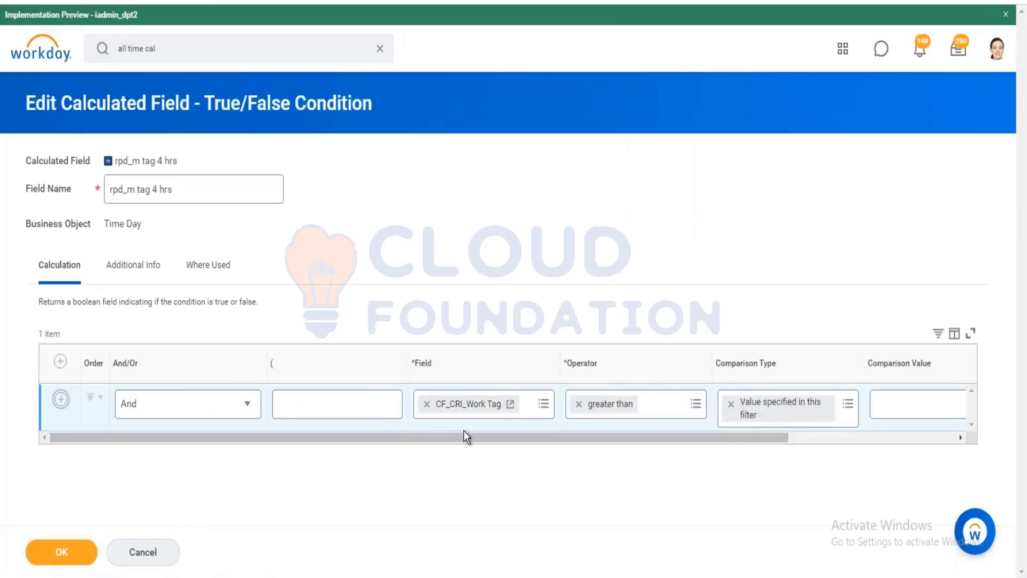
click(473, 449)
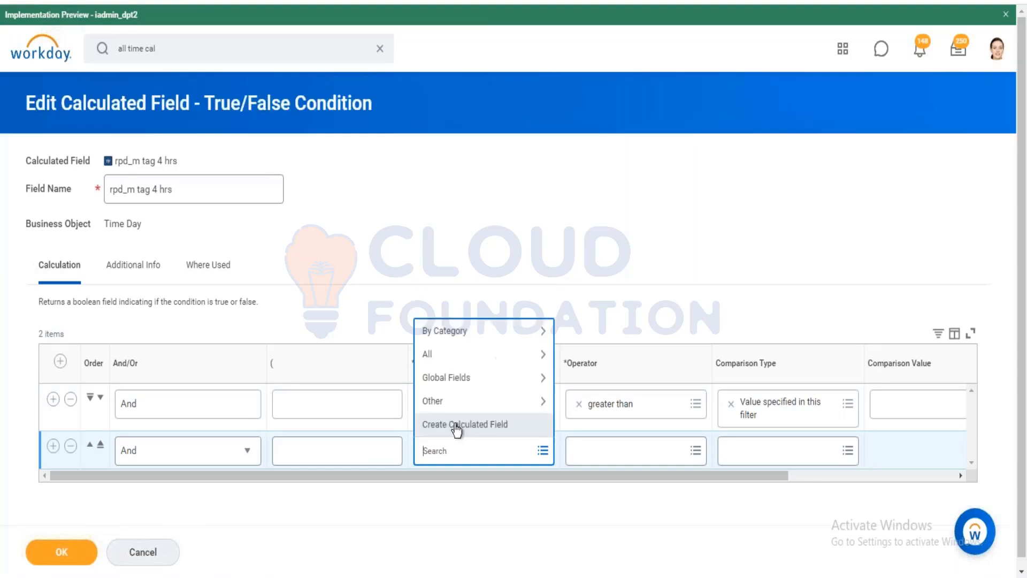
click(455, 424)
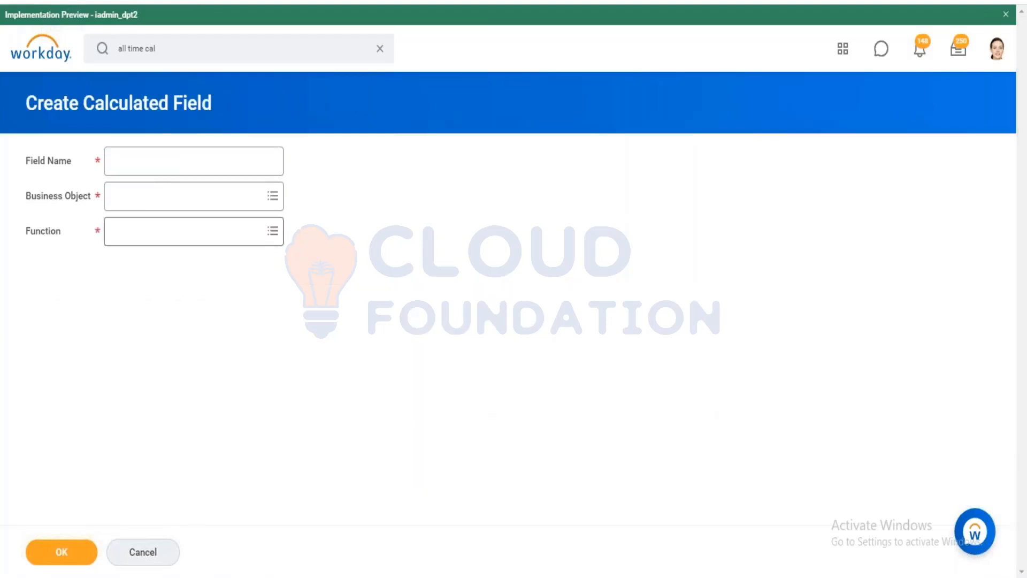
Name the new field CF_SRI_ Regular hours on Time Day using the Sum Related Instances function.
click(217, 158)
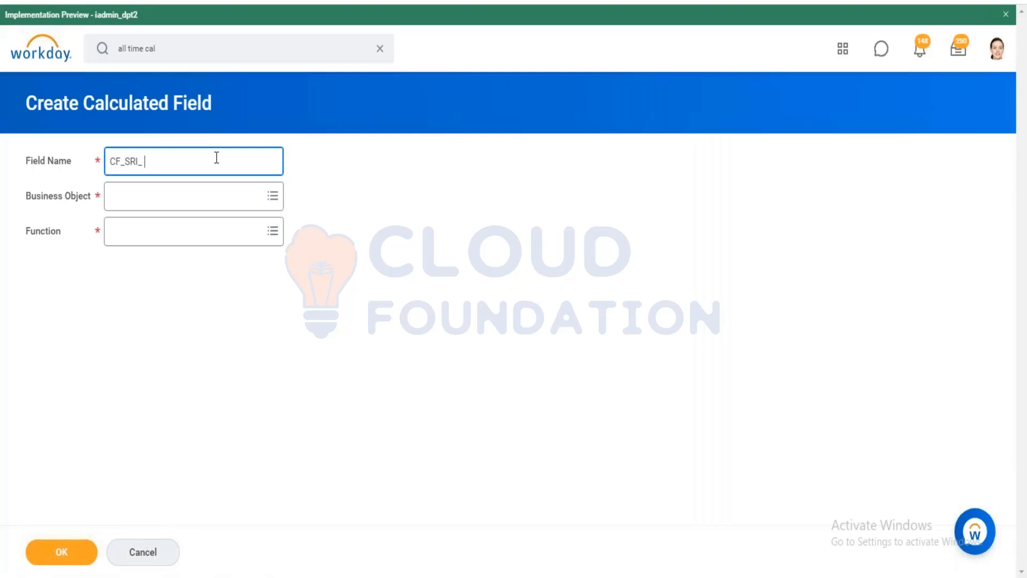
text(CF_SRI_ Regular hours)
key(Tab)
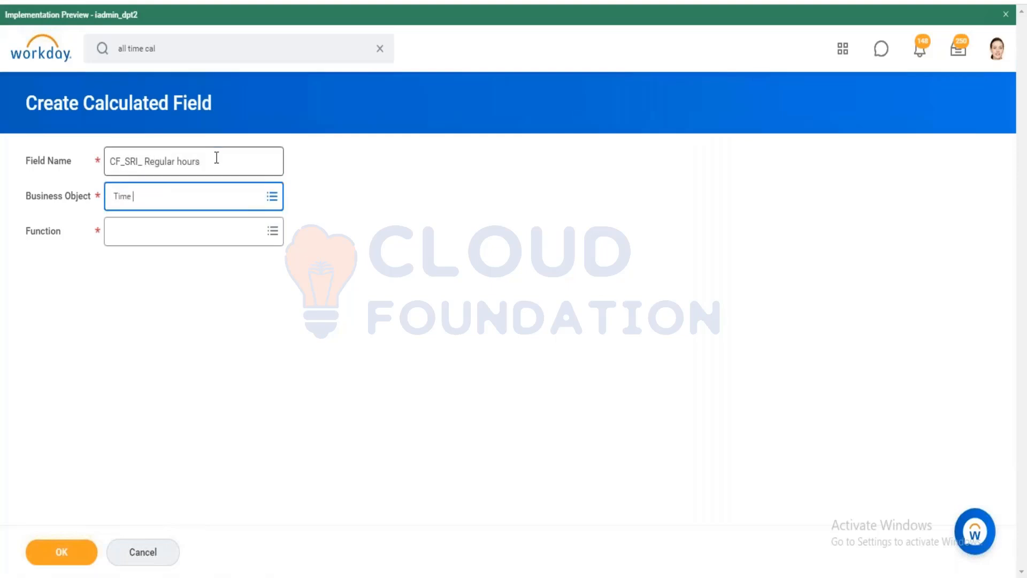
key(Return)
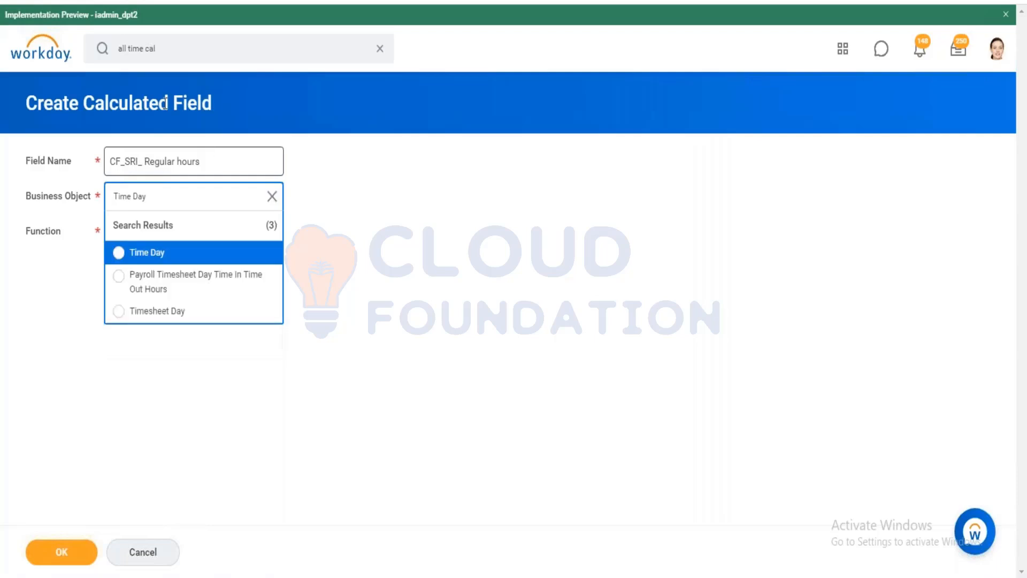
click(160, 260)
click(161, 263)
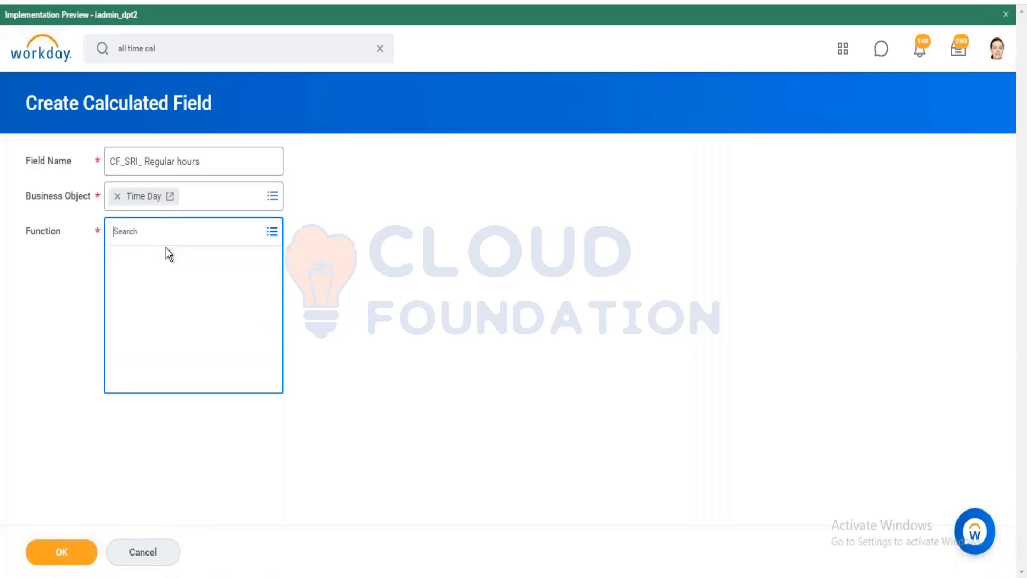
text(SRI')
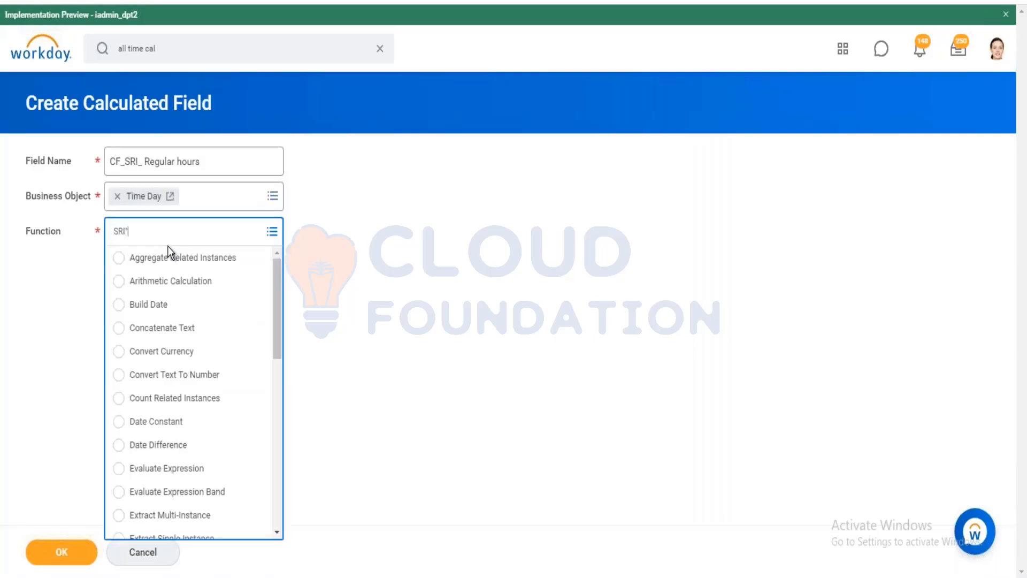
key(Return)
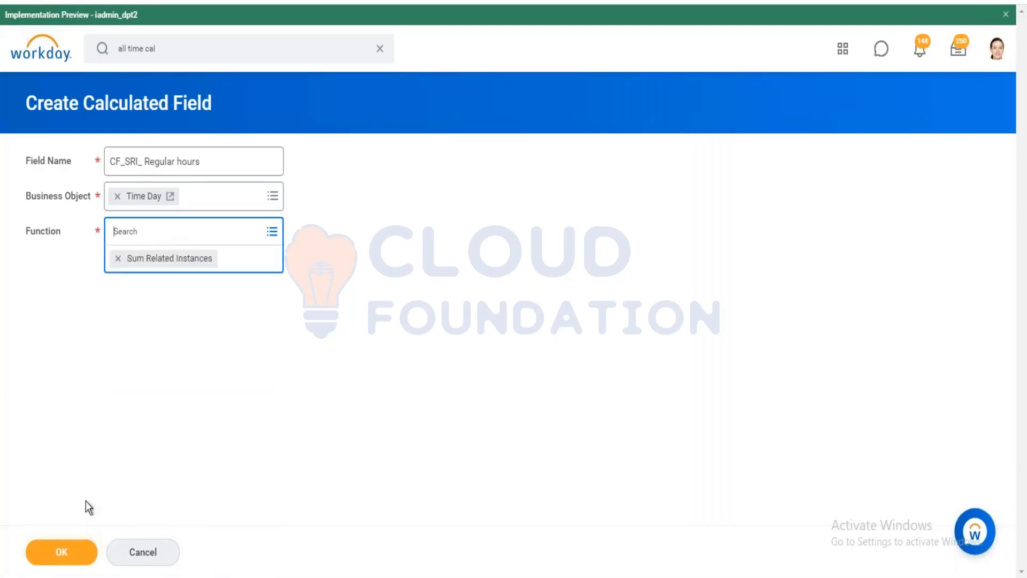
click(64, 554)
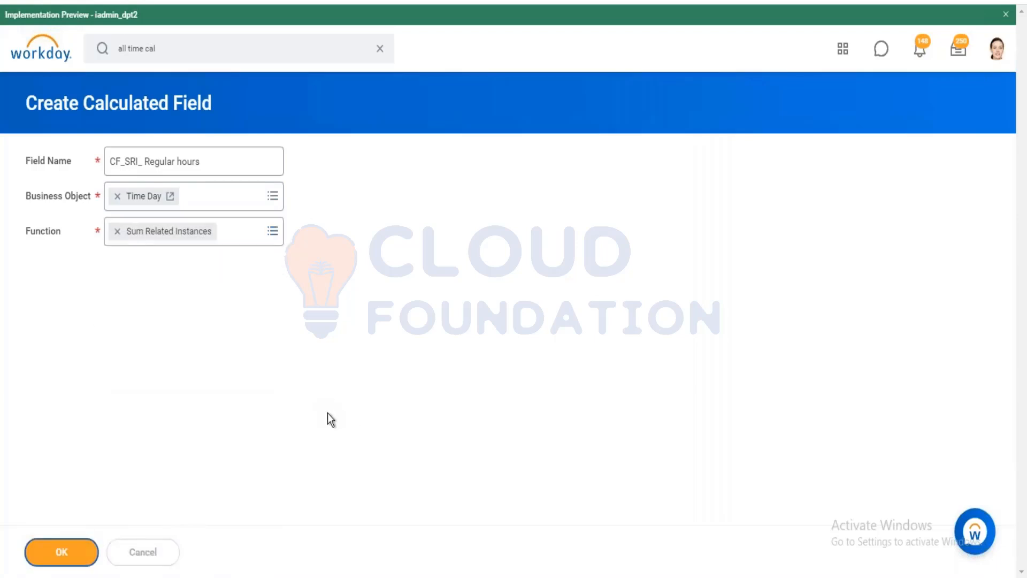
click(259, 310)
Set the related field to Time Blocks for a Day.
text(Time bloc)
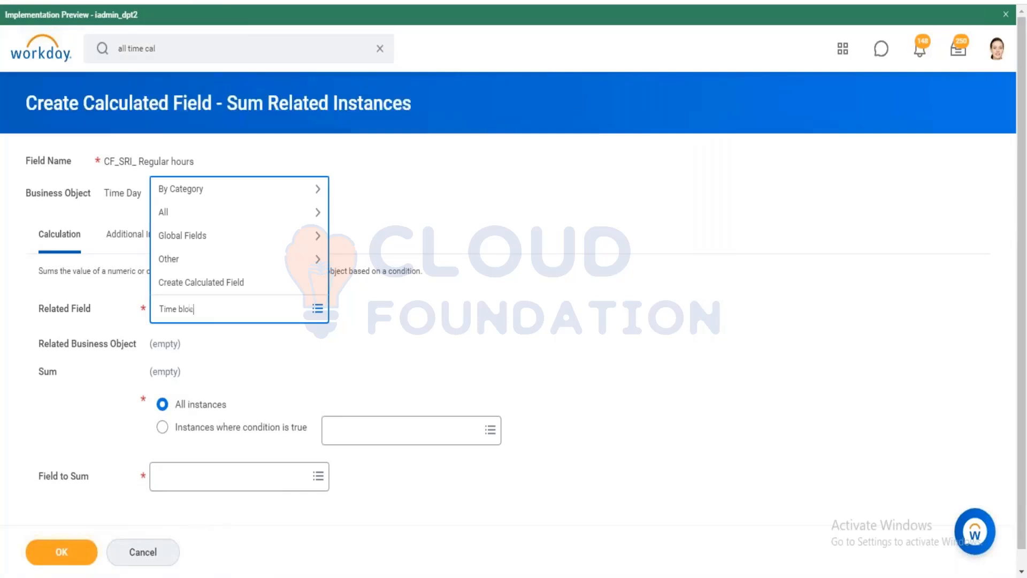
text(ks for the dayt)
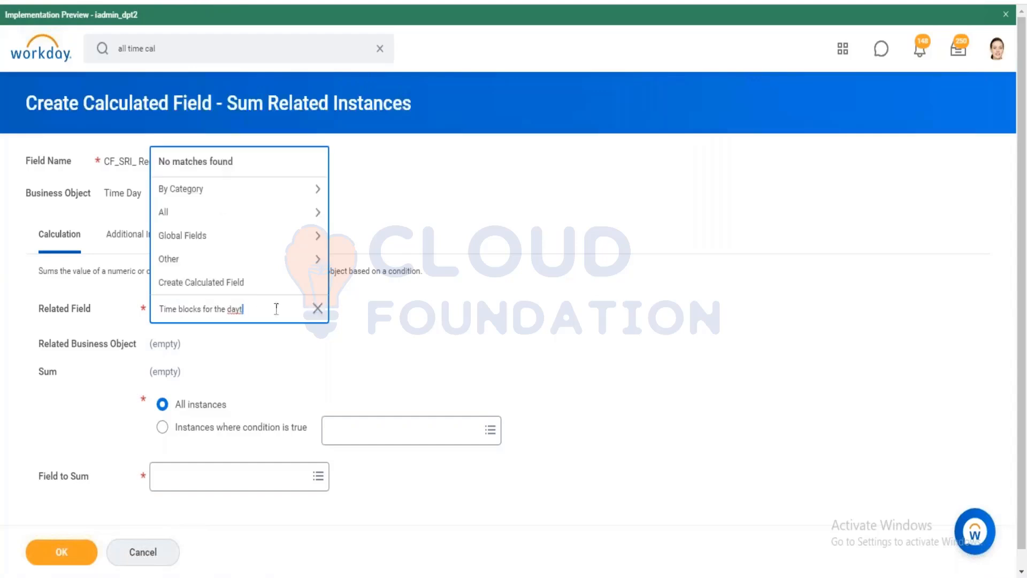
key(Return)
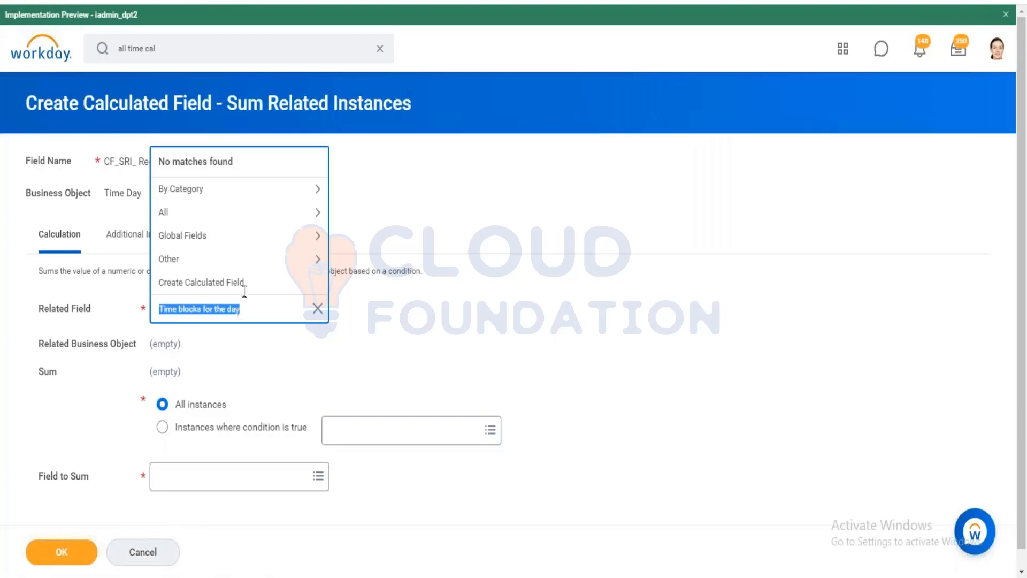
key(BackSpace)
text(Time Blocks)
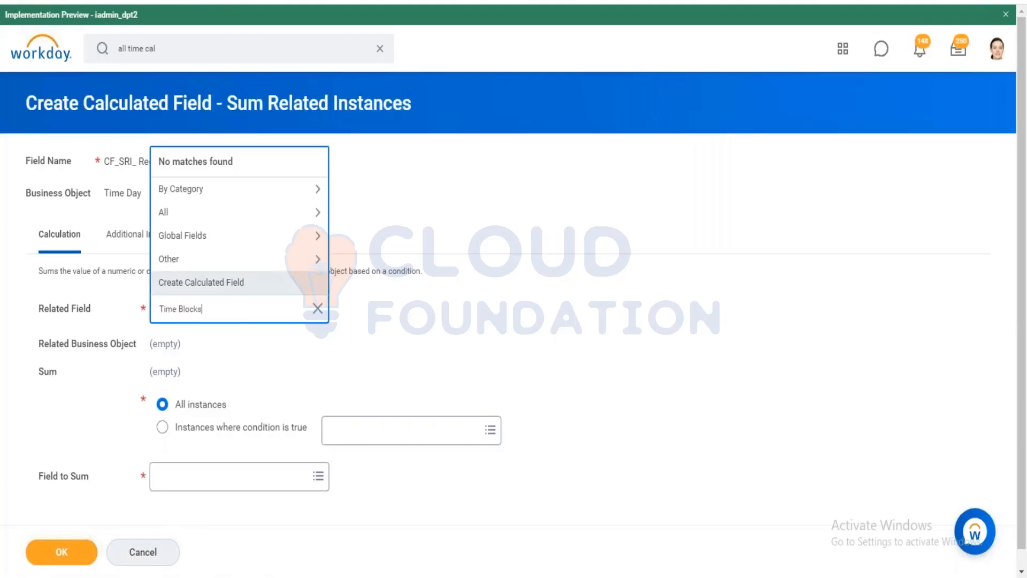
key(Return)
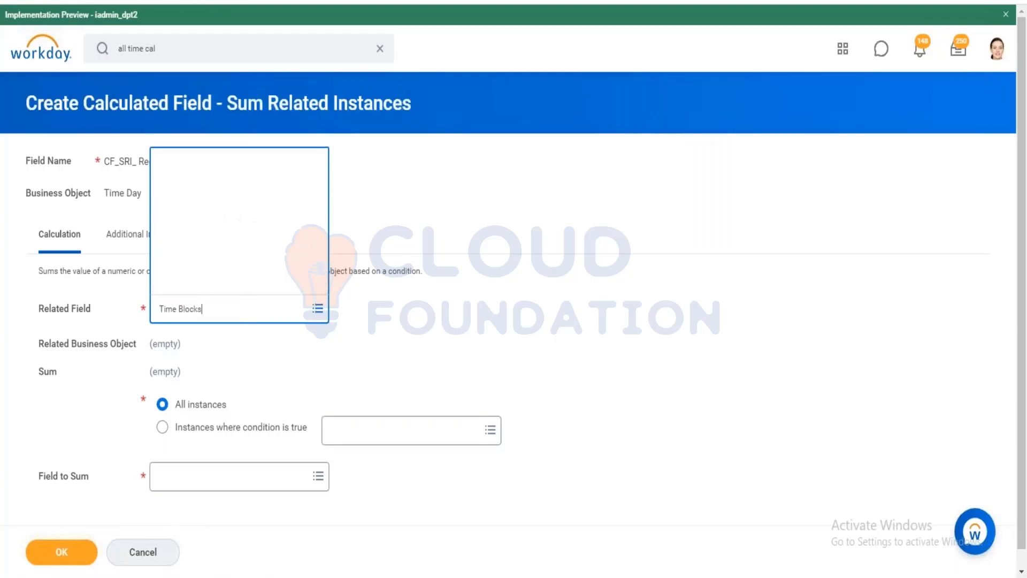
click(254, 214)
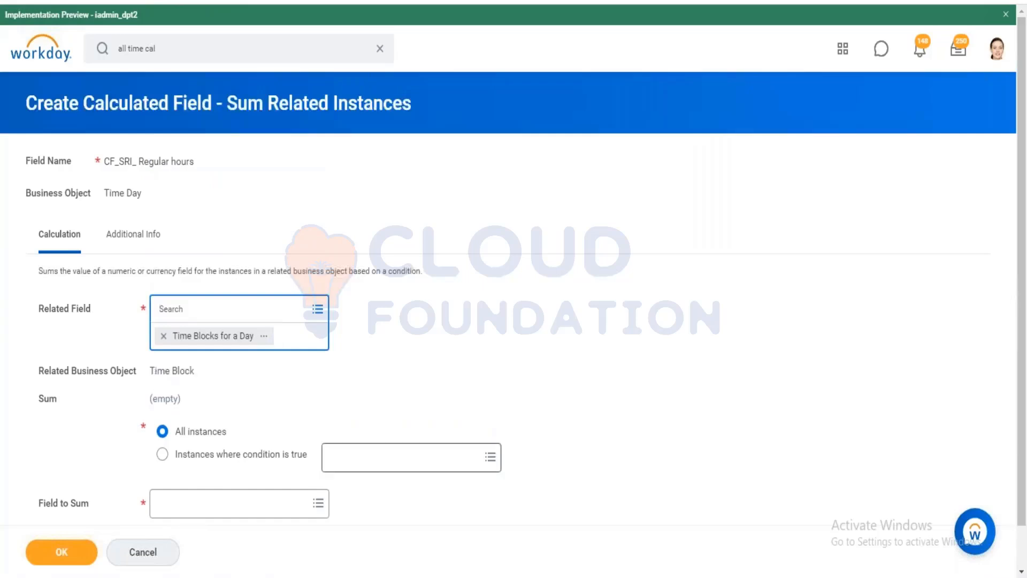
Limit the sum to instances where the Cal Tag = Regular condition is true.
click(396, 455)
click(162, 427)
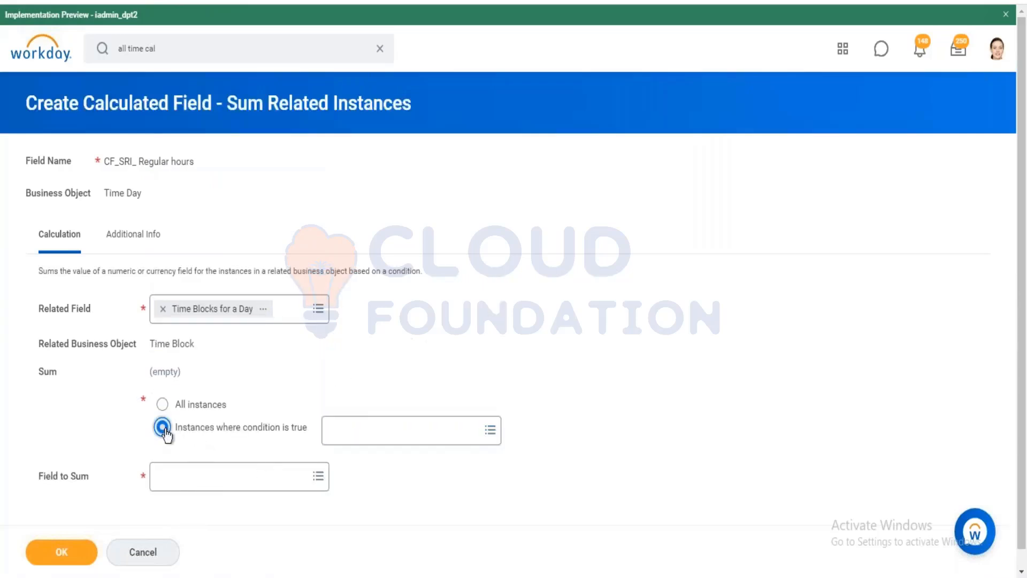
click(445, 431)
text(TR)
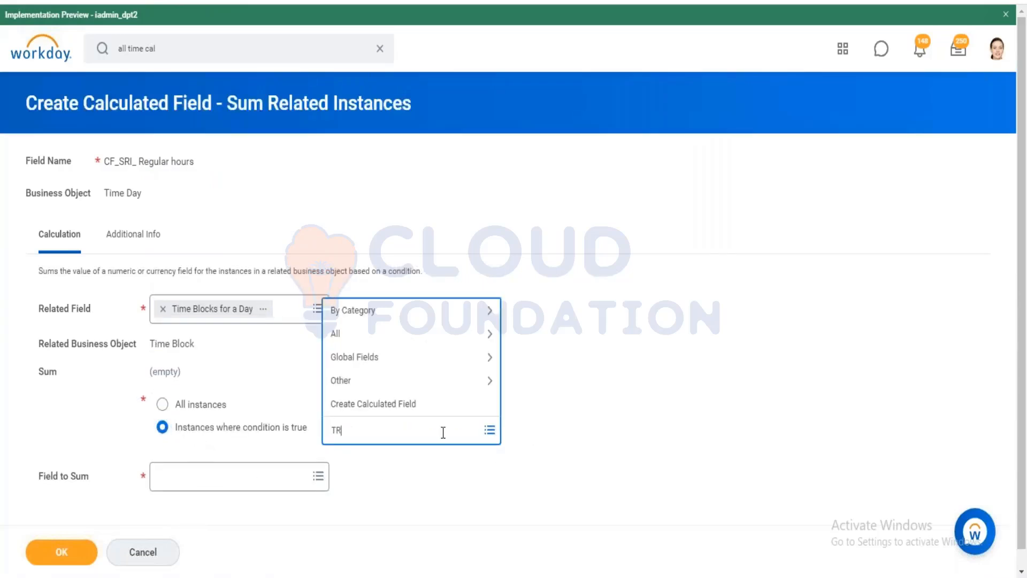
key(BackSpace)
text(Regular)
key(Return)
key(BackSpace)
text(Regular)
key(Return)
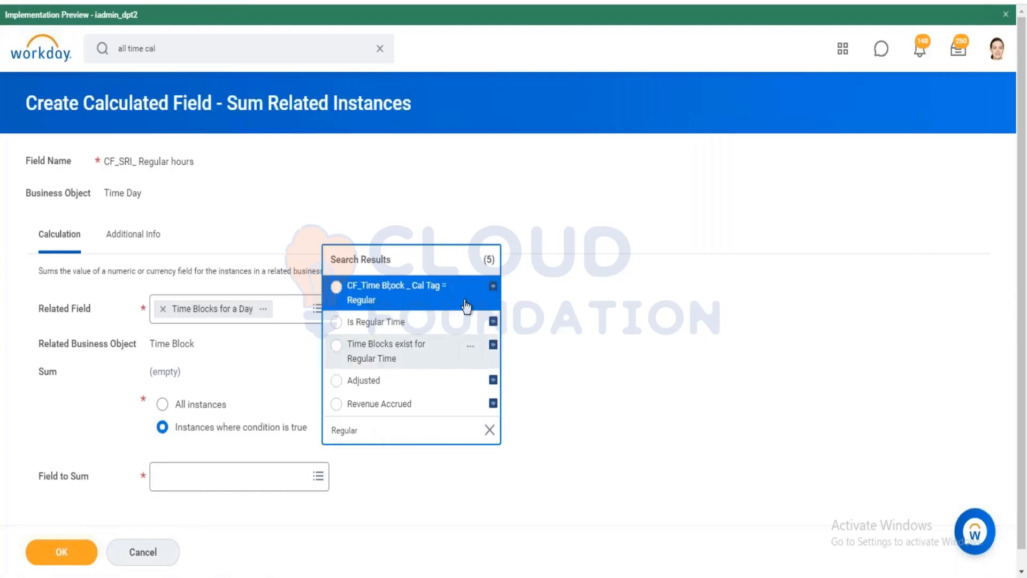
click(402, 299)
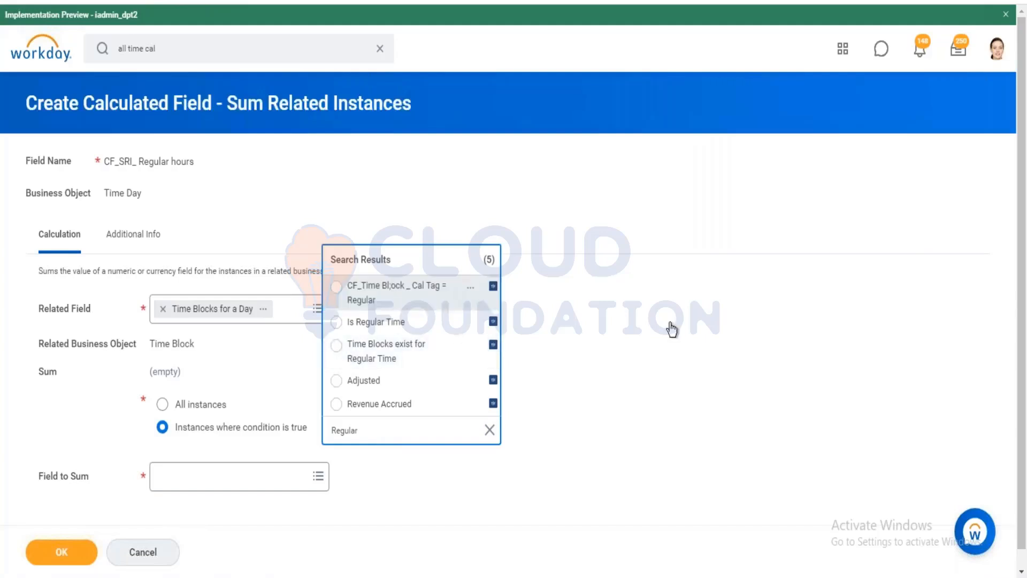
Sum the Reported Quantity field and save CF_SRI_ Regular hours.
click(227, 485)
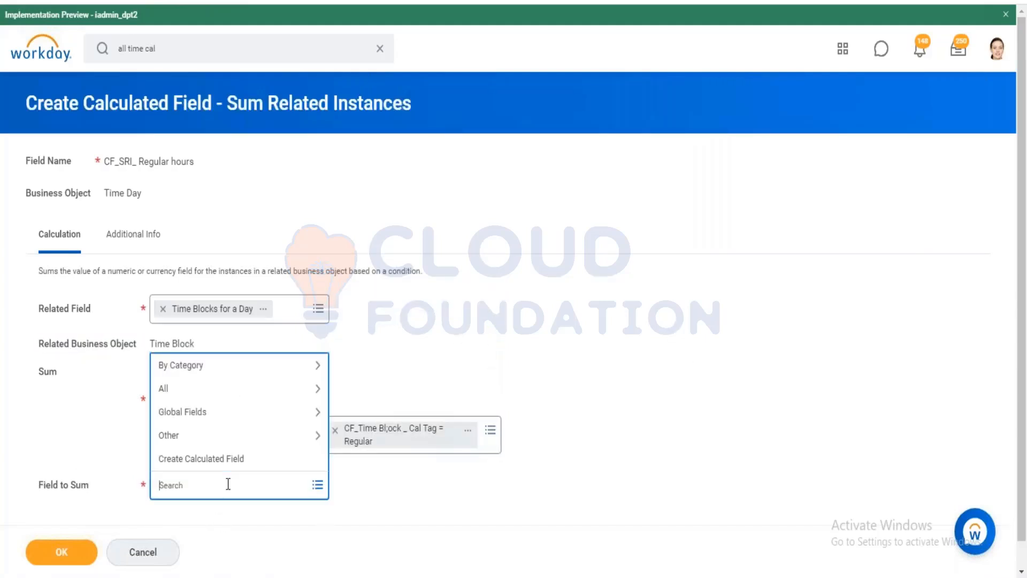
text(reported)
key(Return)
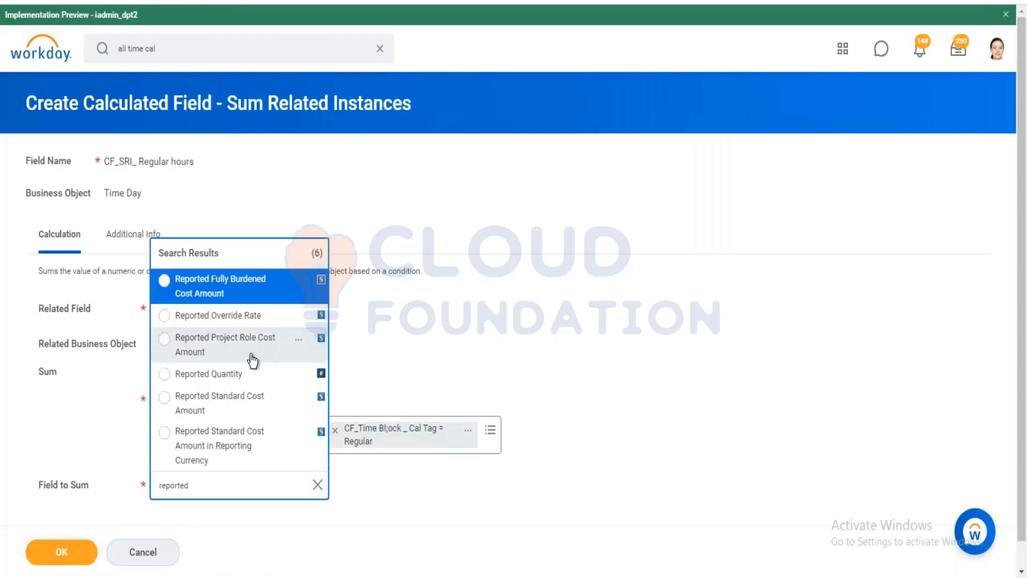
click(271, 378)
click(61, 552)
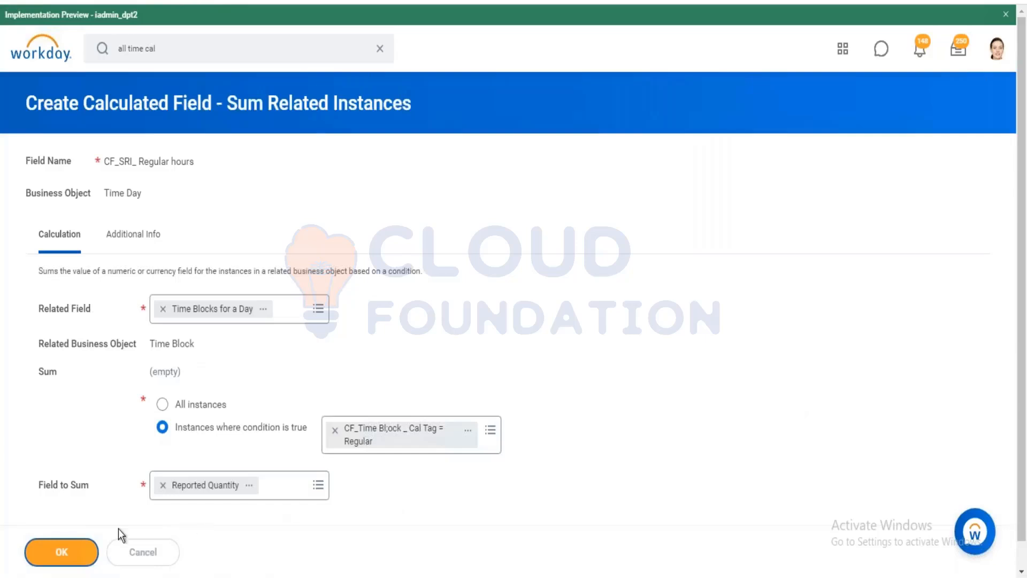
click(661, 452)
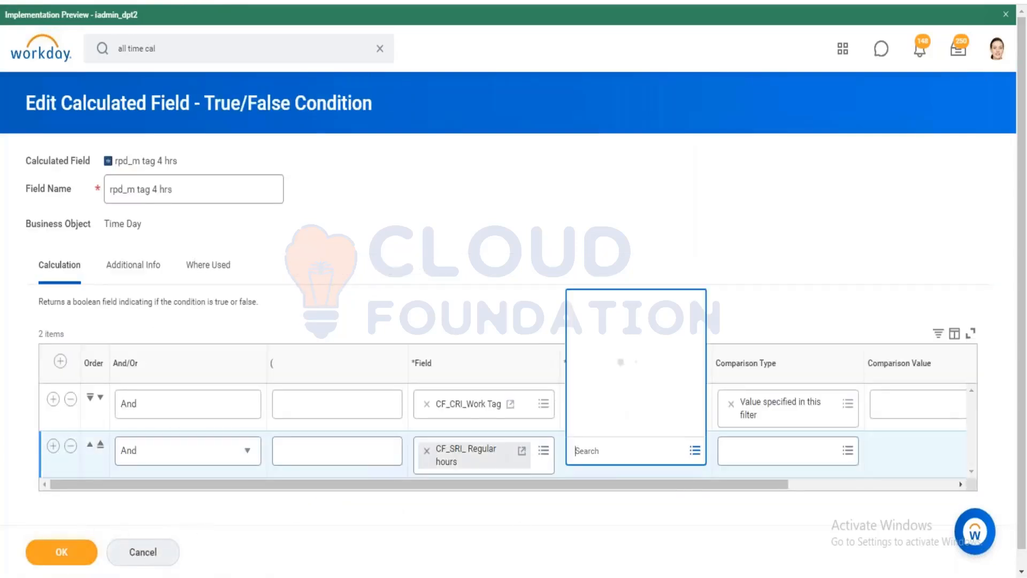
Set the second condition to CF_SRI_ Regular hours greater than 4 and try saving.
click(624, 399)
click(621, 363)
drag(752, 502, 872, 496)
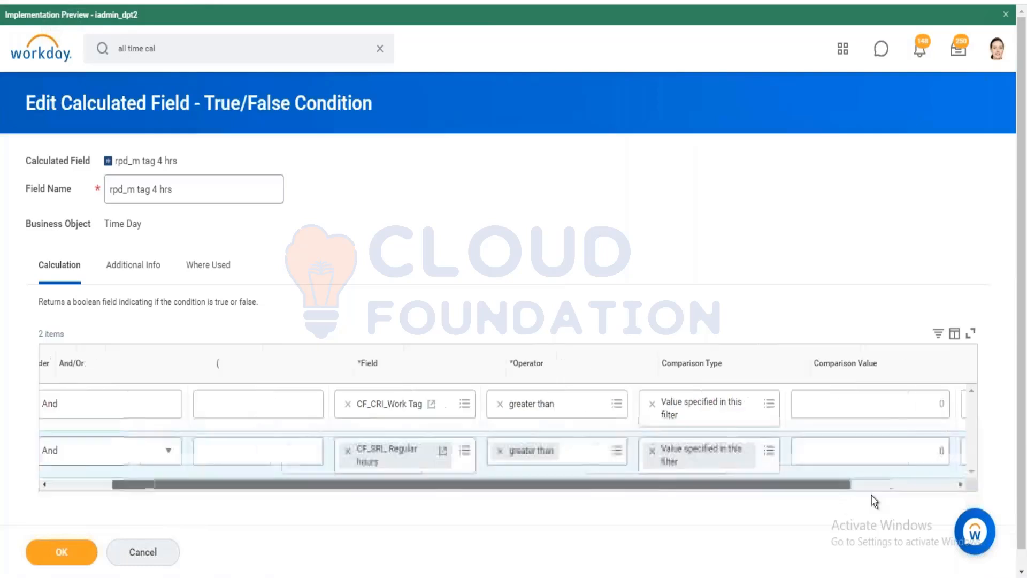
click(871, 451)
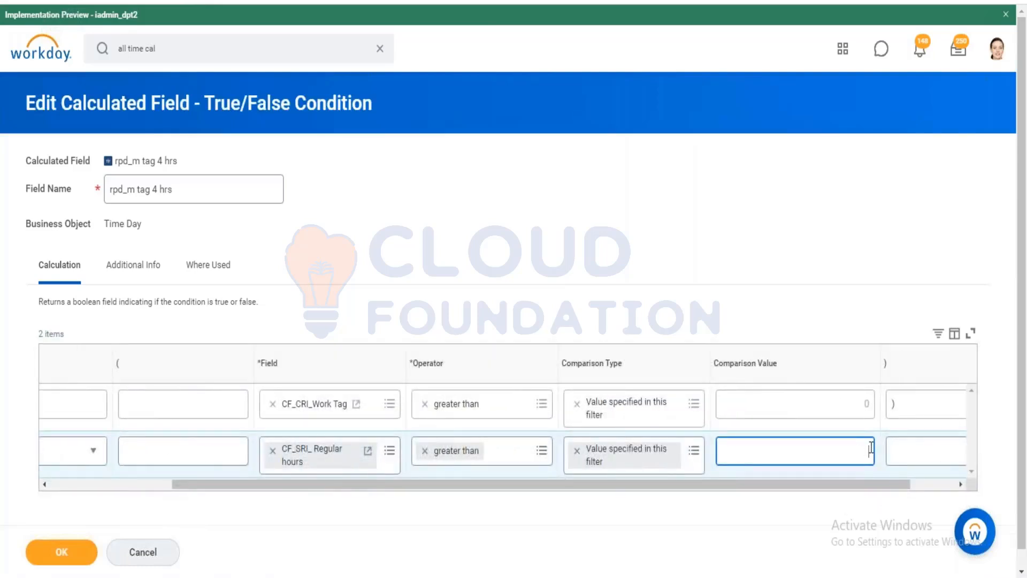
click(62, 552)
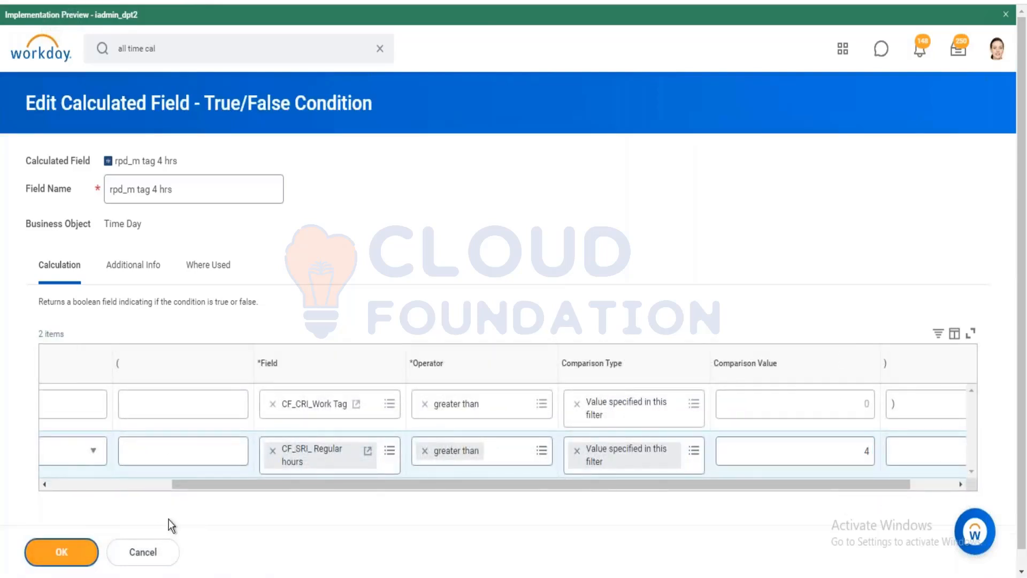
Delete the stray closing parenthesis in row 1 and save rpd_m tag 4 hrs.
scroll(374, 401, down, 1)
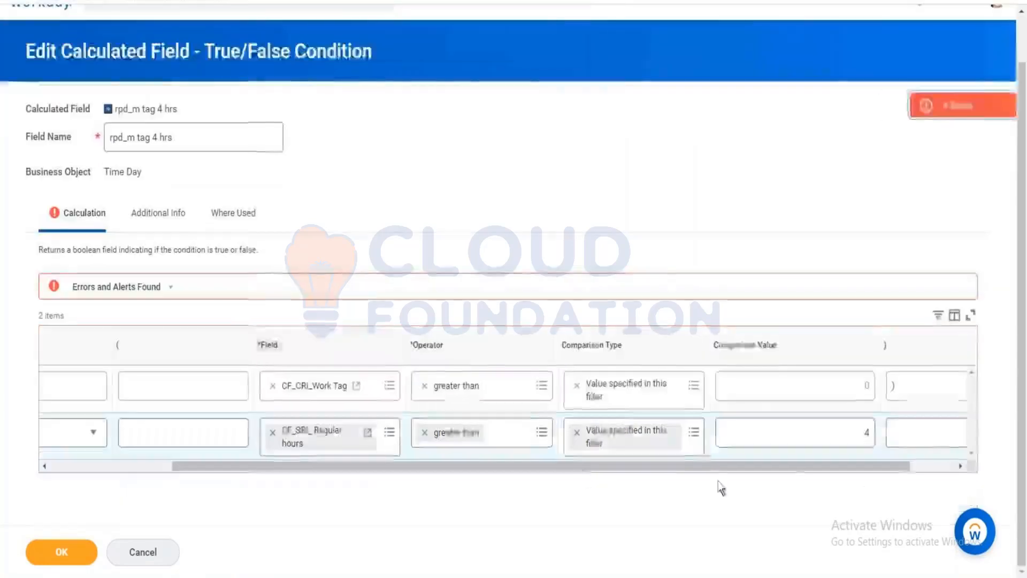
click(917, 109)
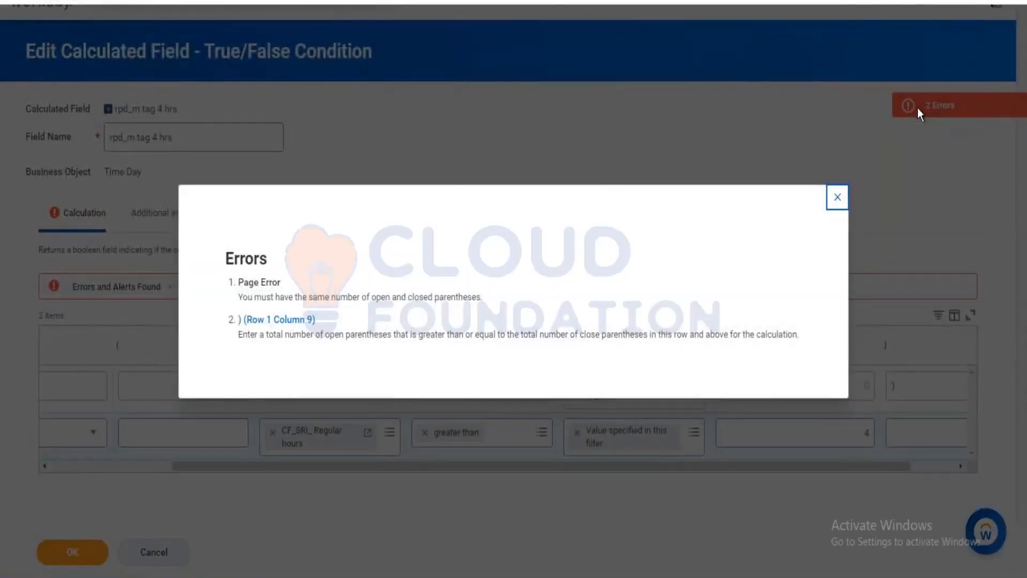
click(944, 357)
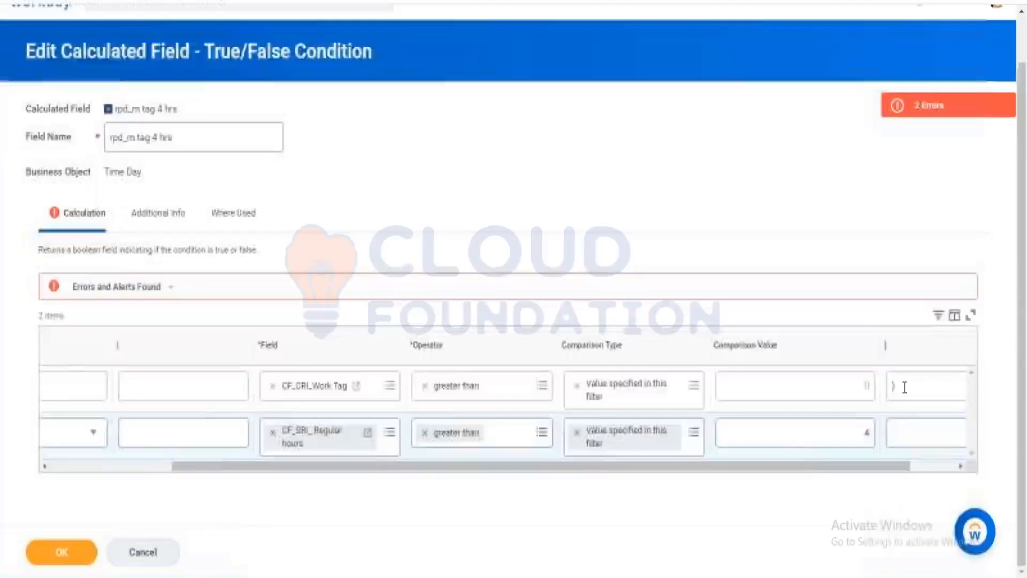
click(904, 388)
key(BackSpace)
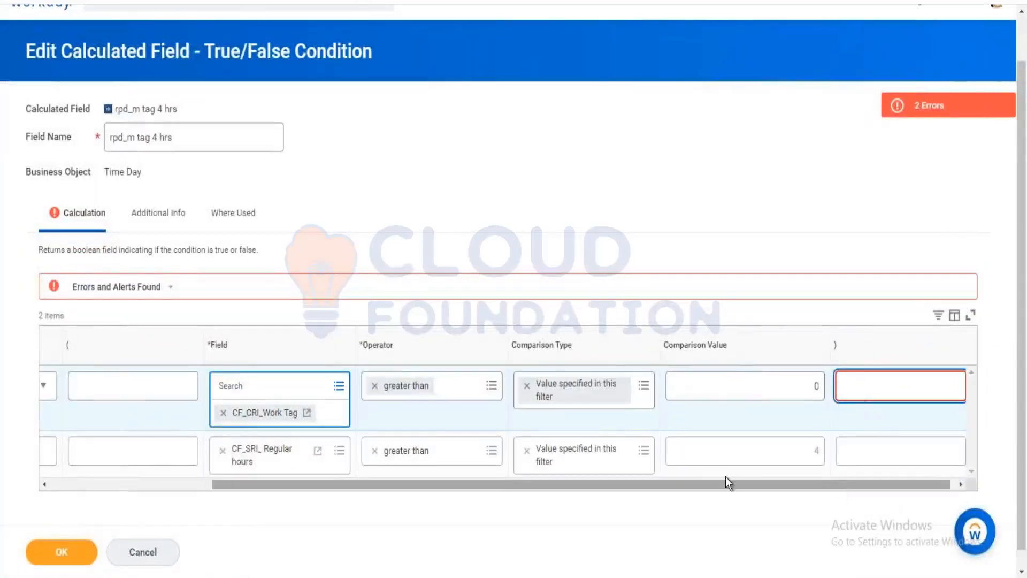
drag(726, 483, 166, 535)
click(71, 557)
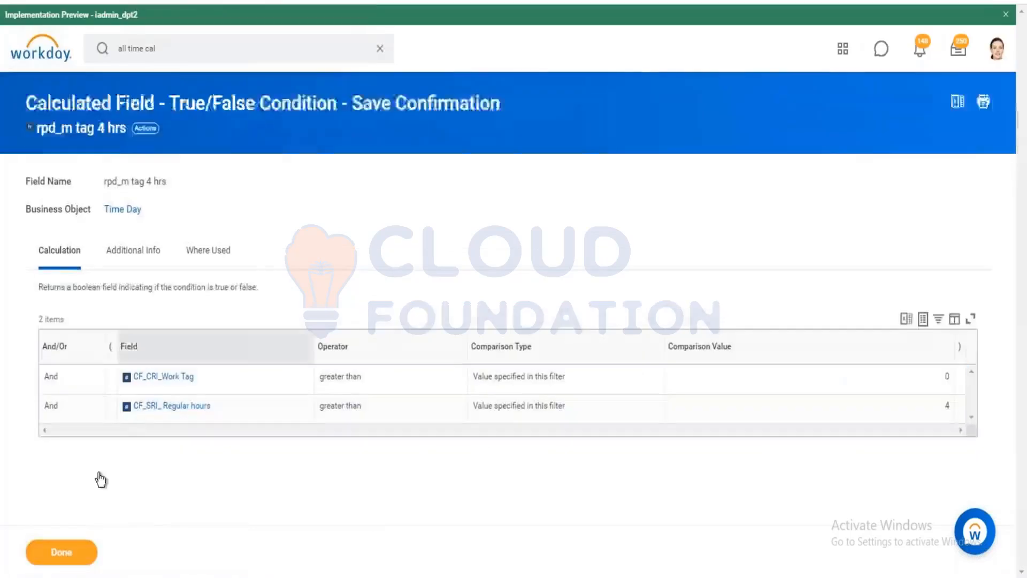
Open the rpd - m tag calculation from Where Used and open it in a new tab.
click(61, 553)
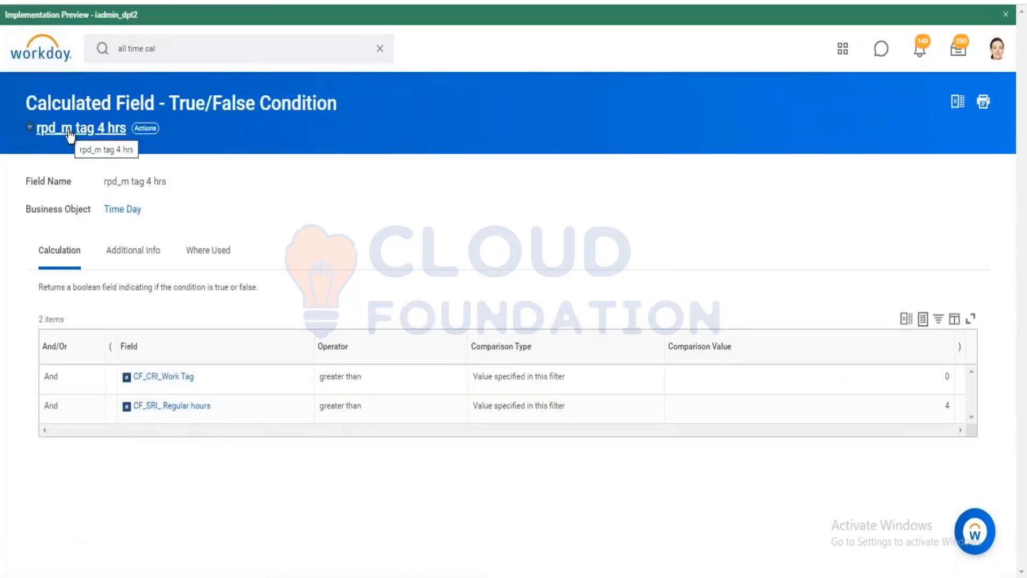
click(208, 256)
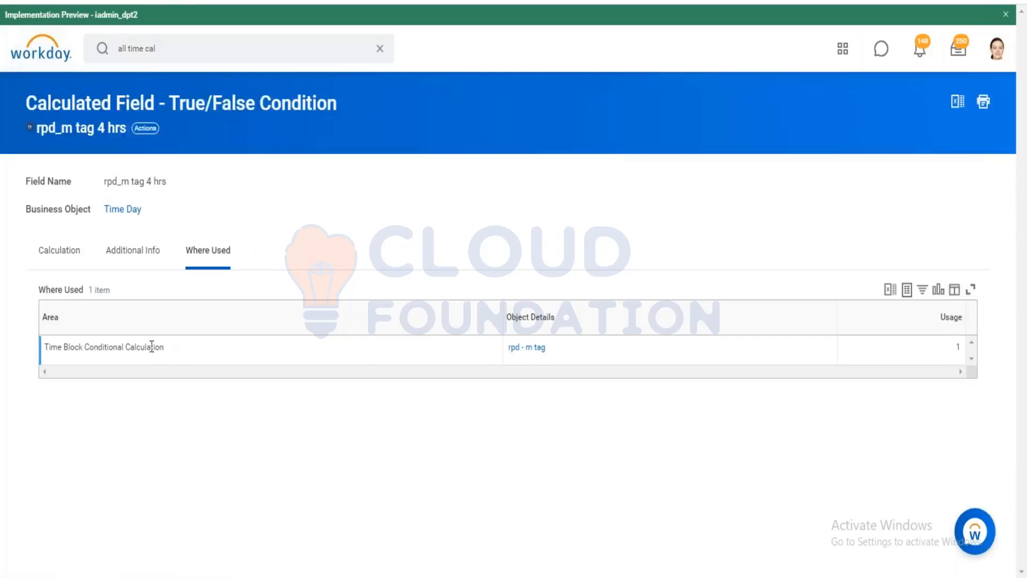
click(542, 348)
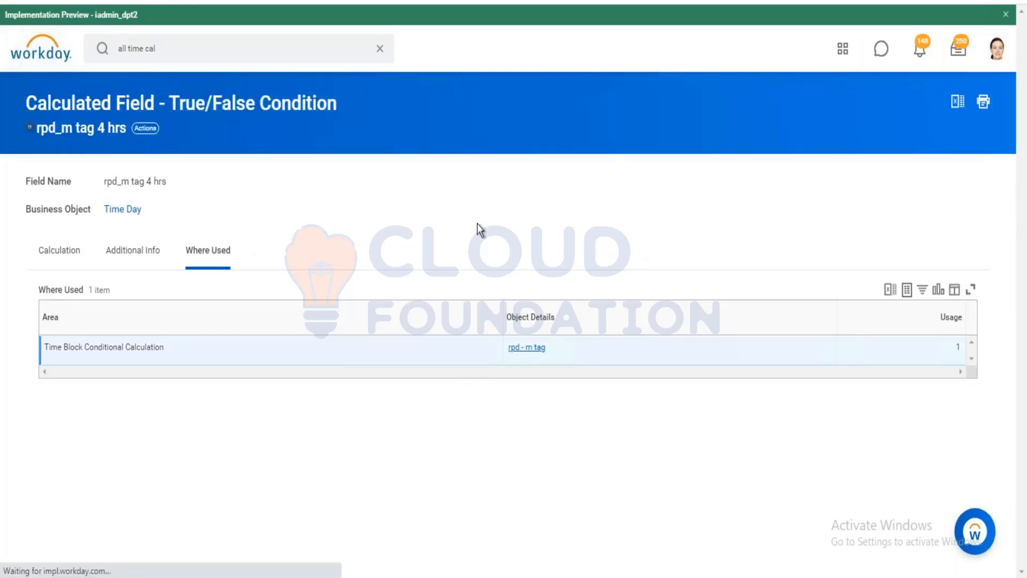
scroll(119, 103, down, 1)
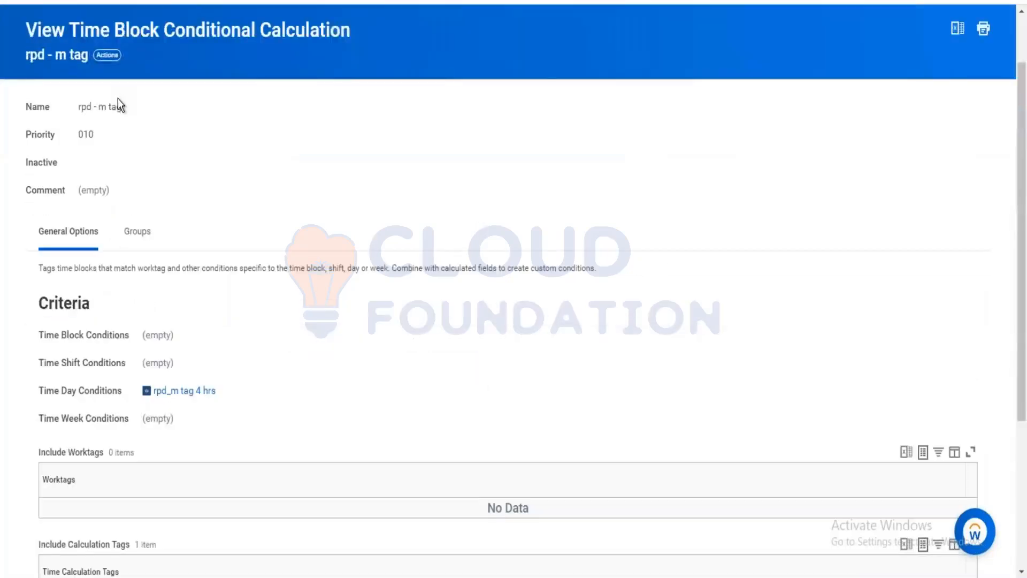
scroll(121, 105, down, 1)
scroll(118, 98, up, 2)
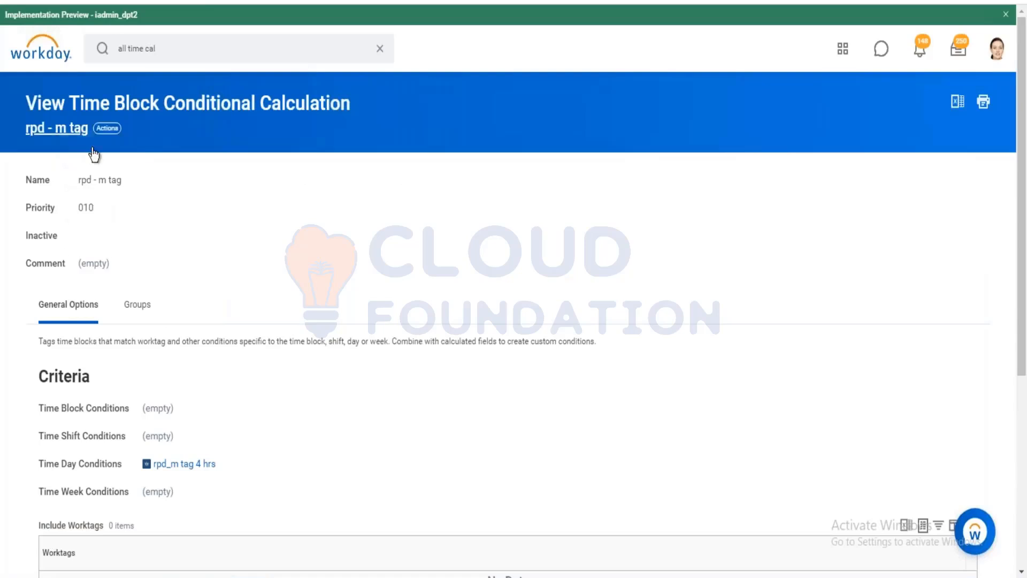
right_click(59, 132)
click(131, 144)
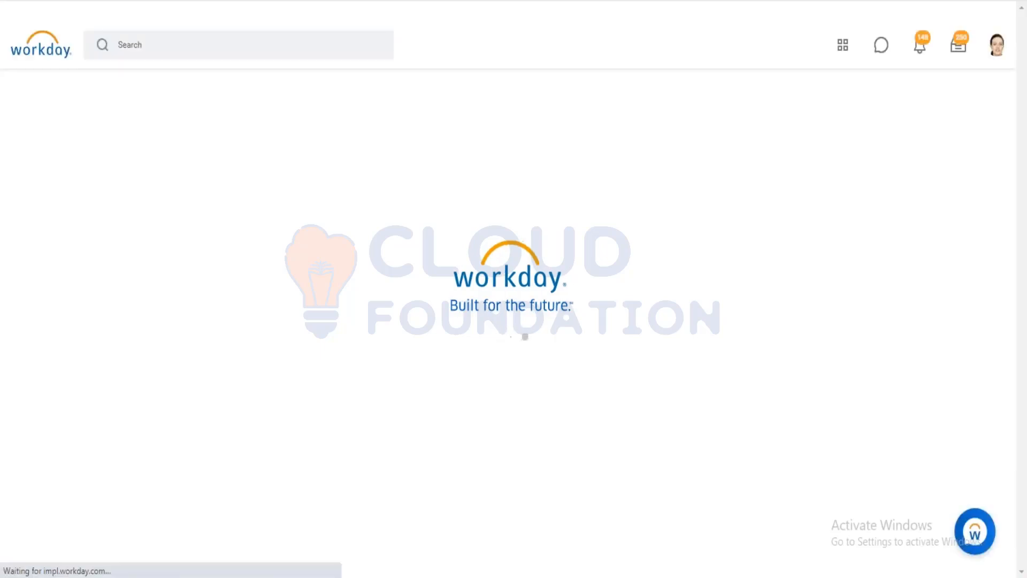
Search for the worker by first name.
click(188, 33)
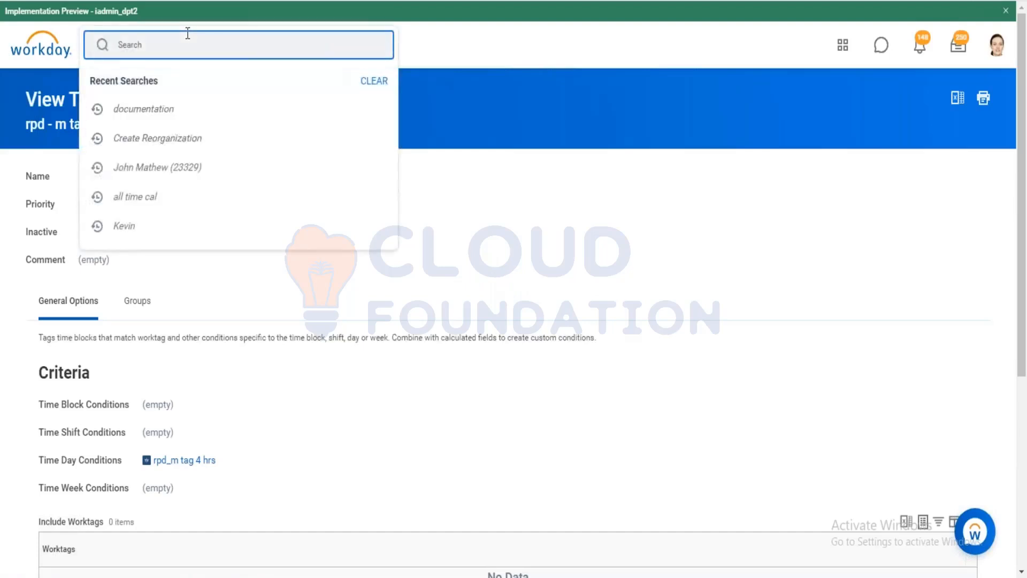
text(Kevin)
key(Return)
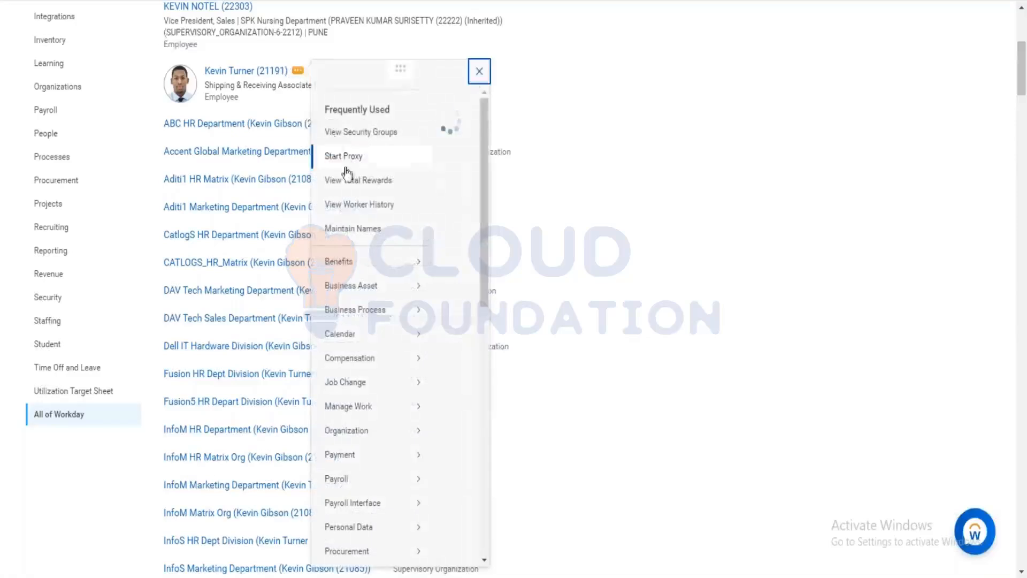
scroll(381, 375, down, 6)
mouse_move(398, 371)
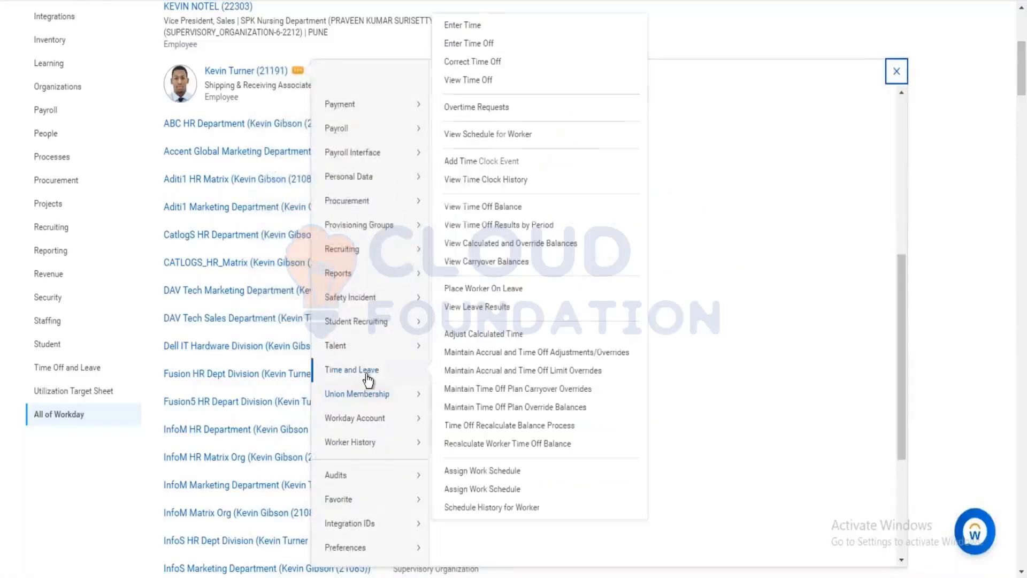
Open the worker's Enter Time calendar for the date 12/30/2020.
click(469, 25)
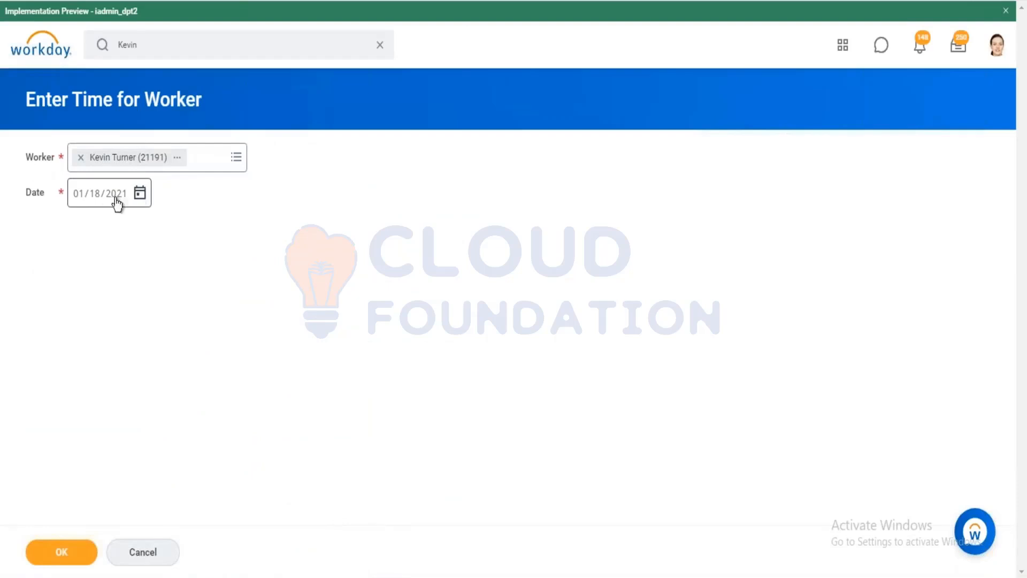
click(139, 192)
click(169, 188)
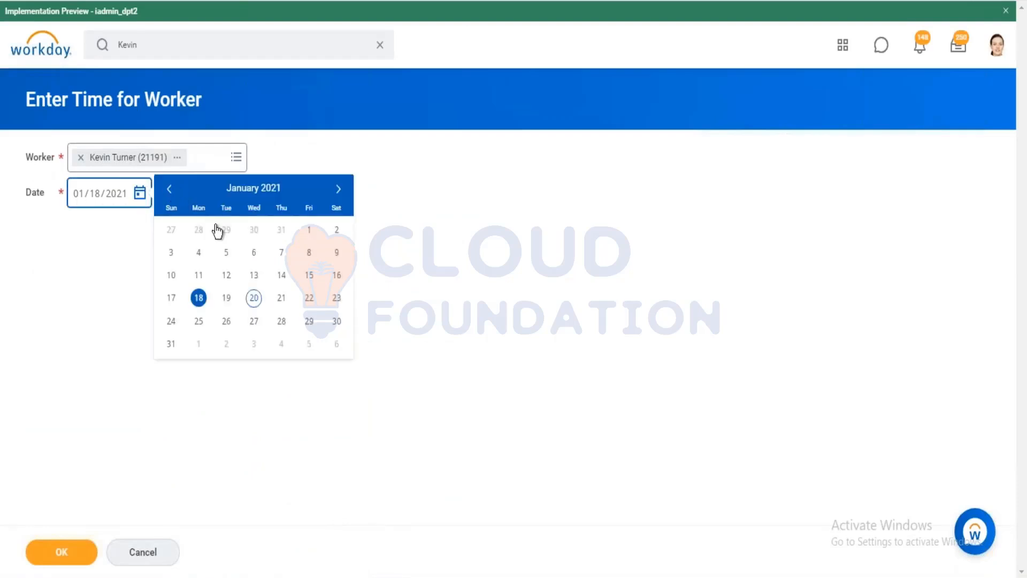
click(254, 320)
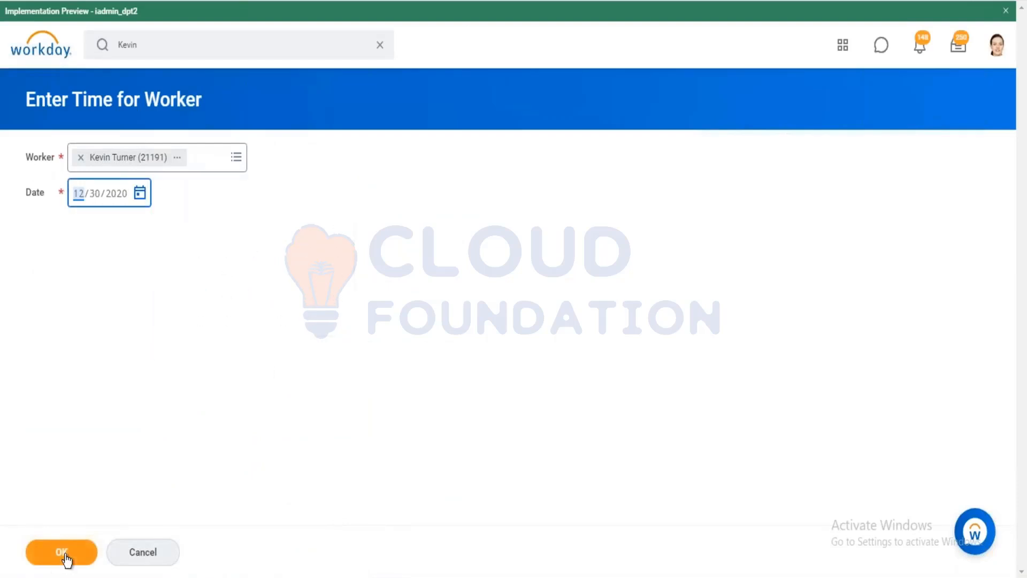
click(63, 553)
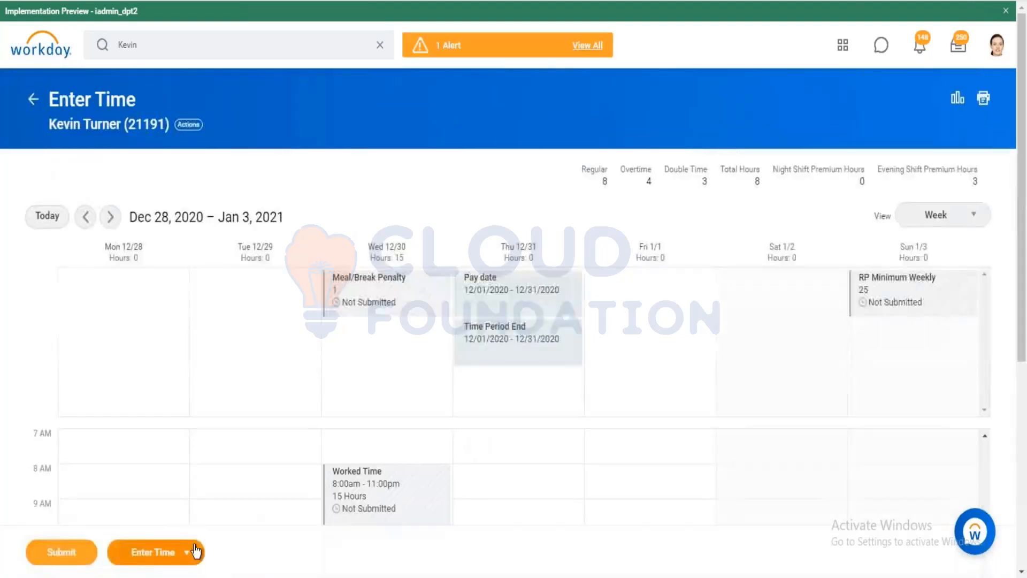
Rerun time calculations for the week.
click(179, 550)
click(176, 518)
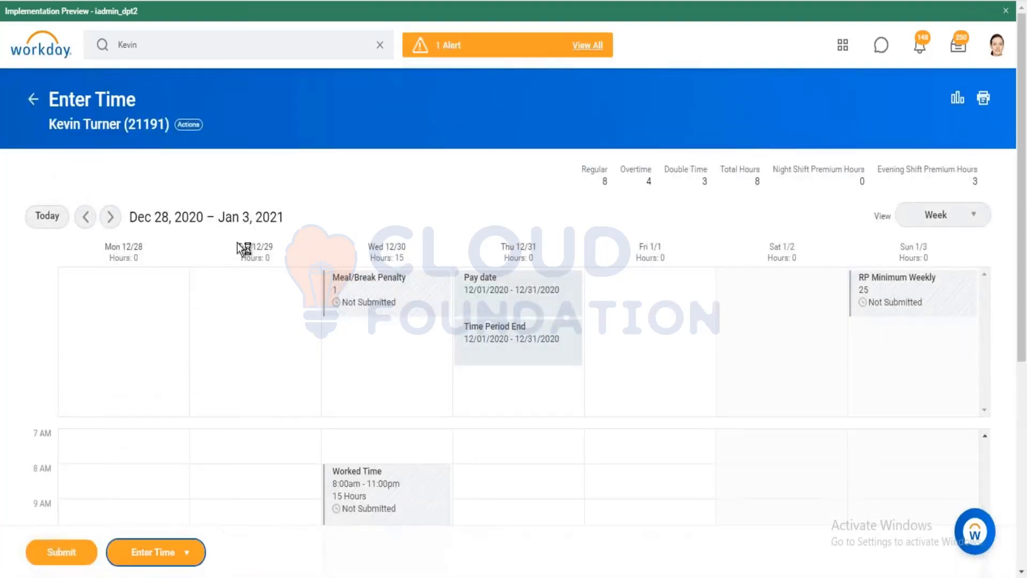
click(76, 209)
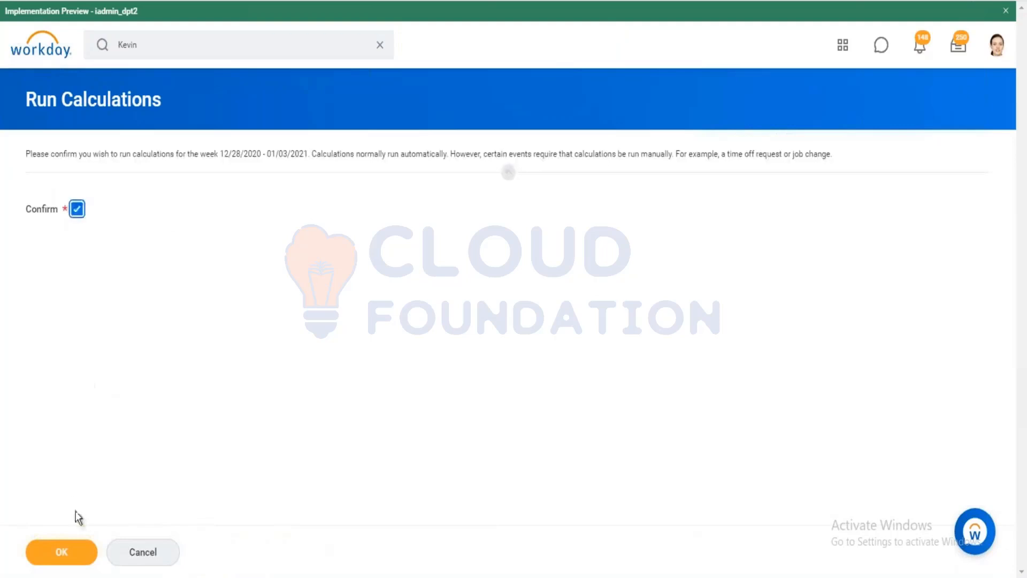
click(62, 552)
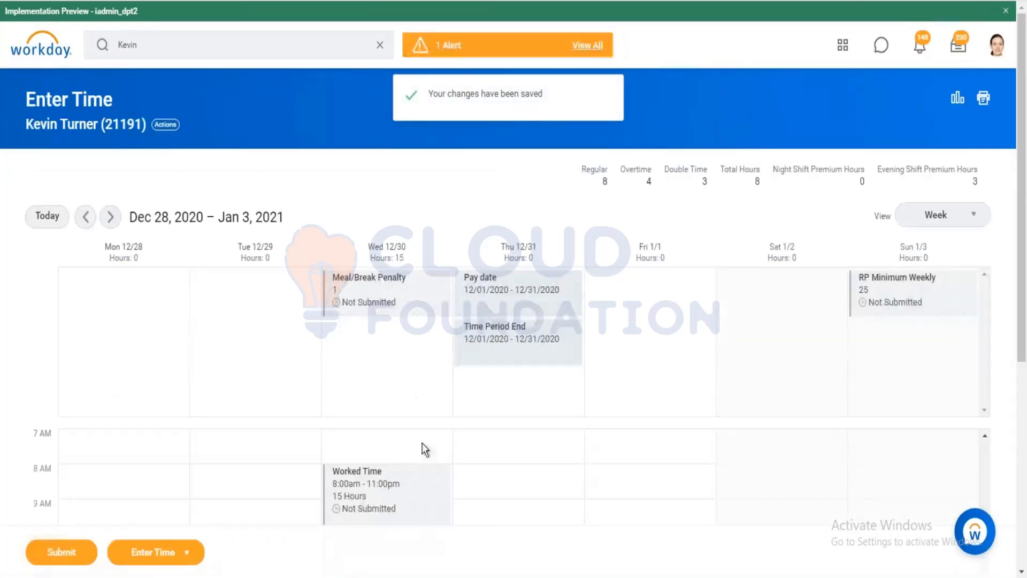
Check the 12/30 Worked Time block's calculated tags, then print the week's time calendar.
click(390, 503)
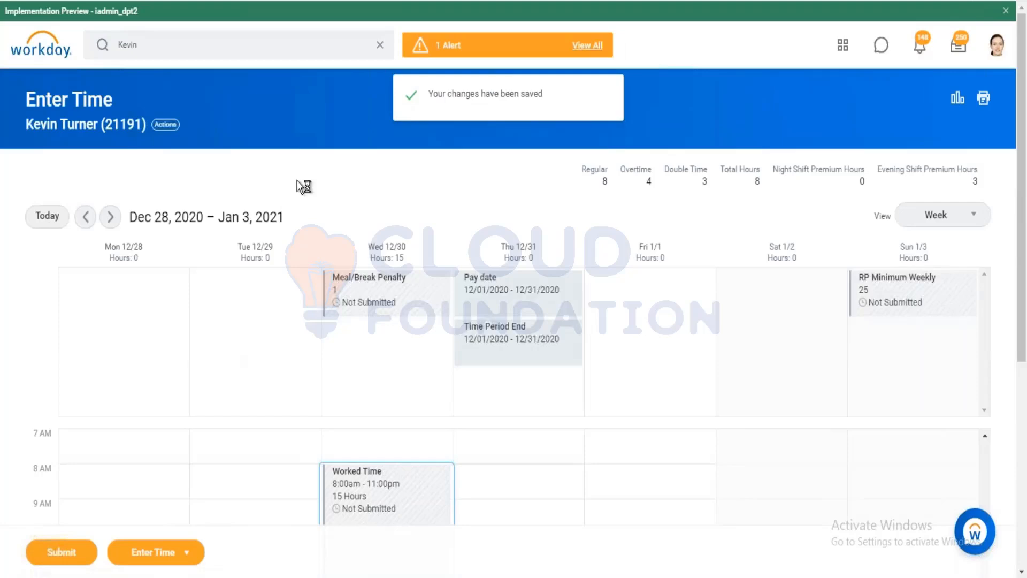
scroll(320, 210, down, 2)
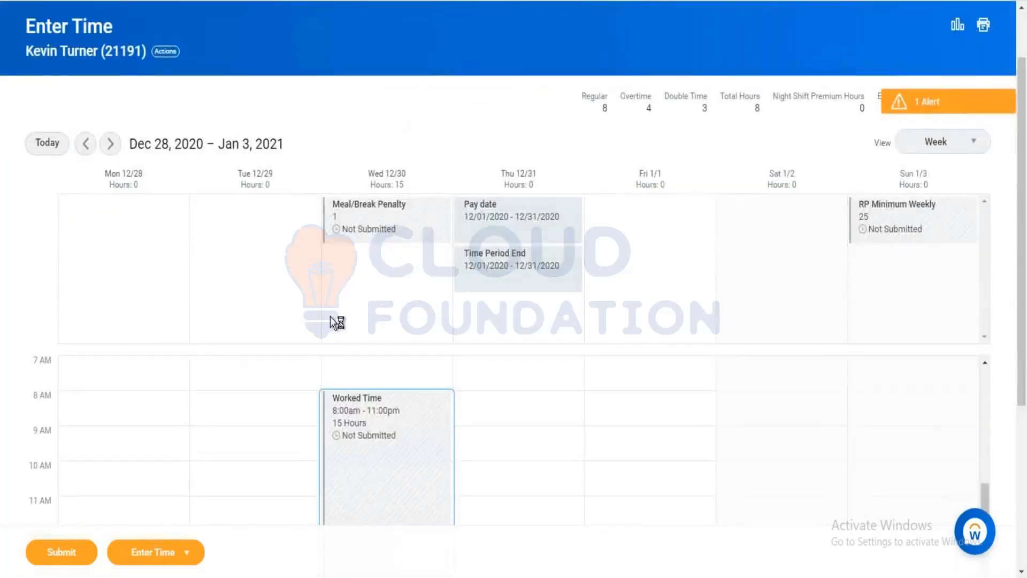
scroll(425, 350, down, 3)
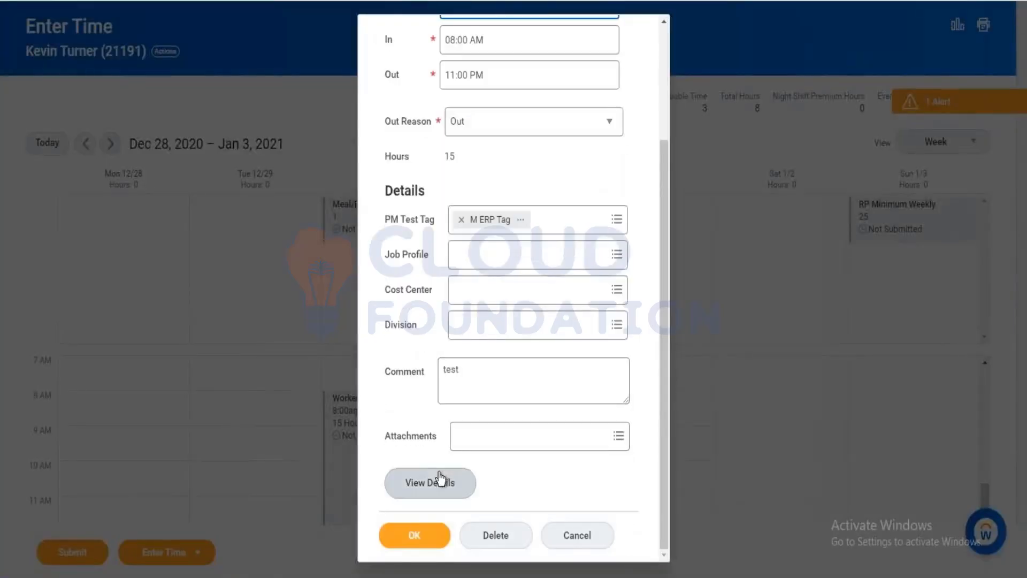
click(452, 483)
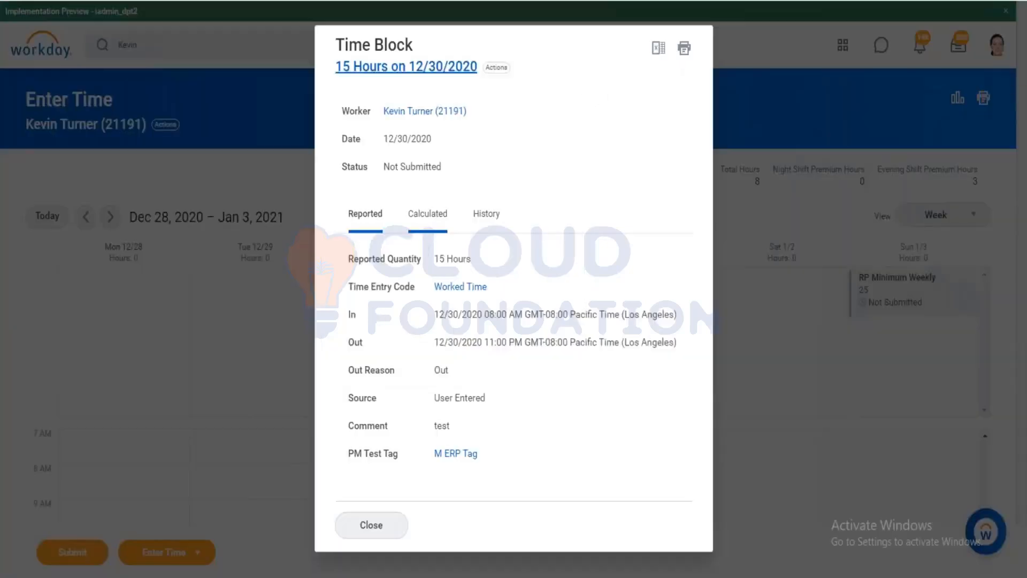
click(428, 213)
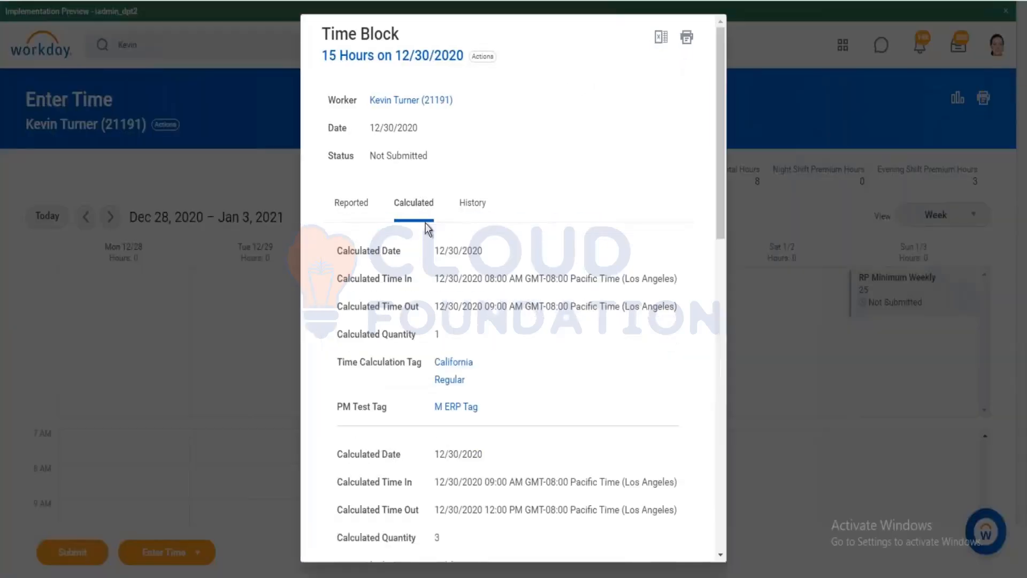
scroll(426, 223, down, 4)
scroll(425, 222, down, 6)
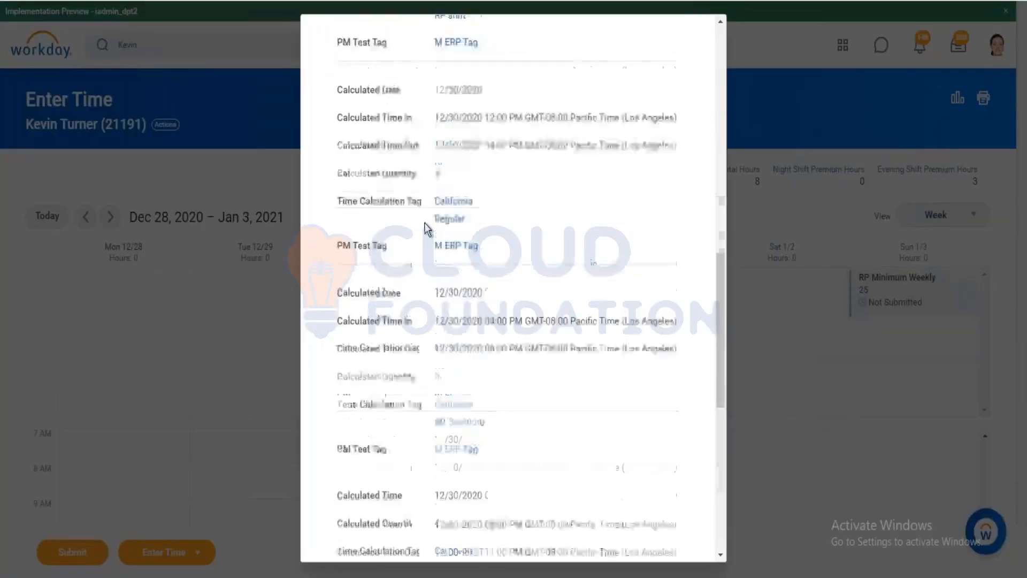
scroll(425, 222, down, 3)
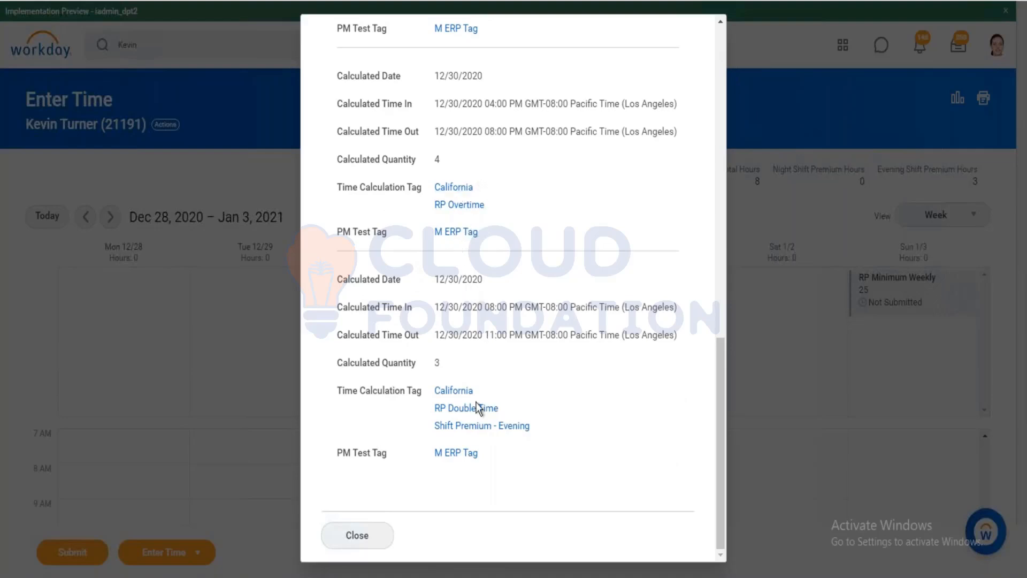
click(357, 535)
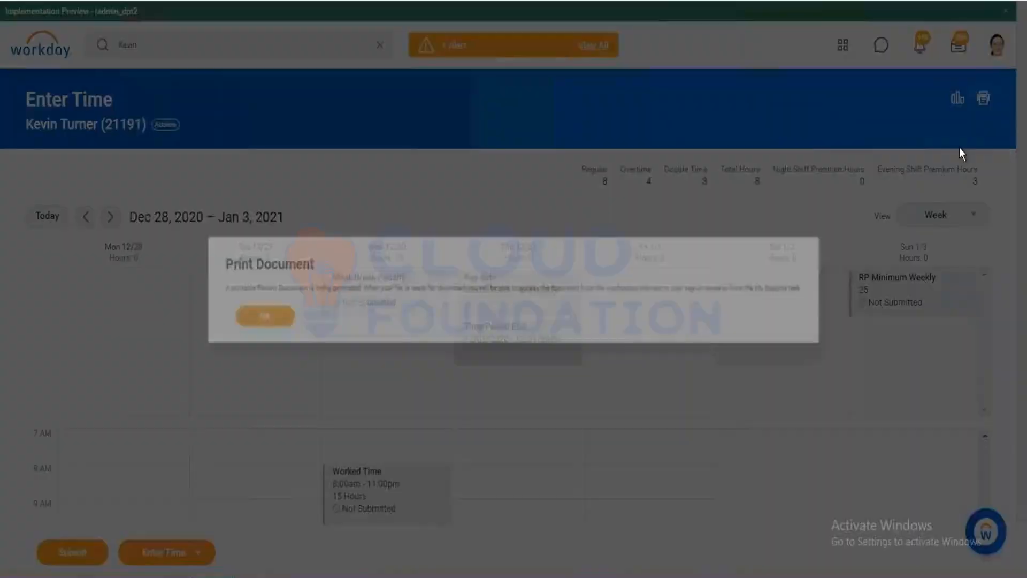
click(209, 331)
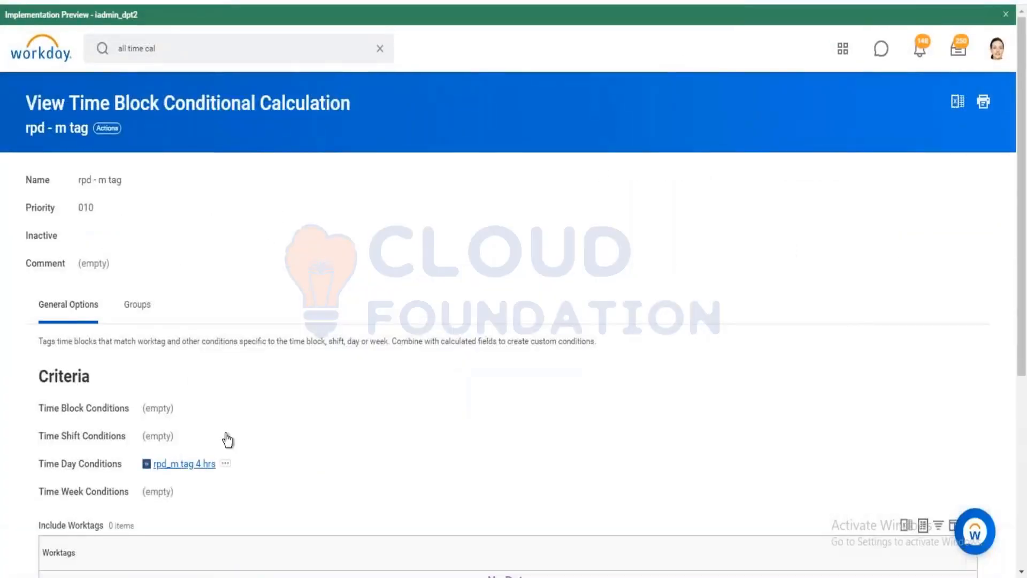
Copy the M ERP Tag worktag value from its details page.
scroll(270, 307, down, 5)
scroll(195, 150, up, 1)
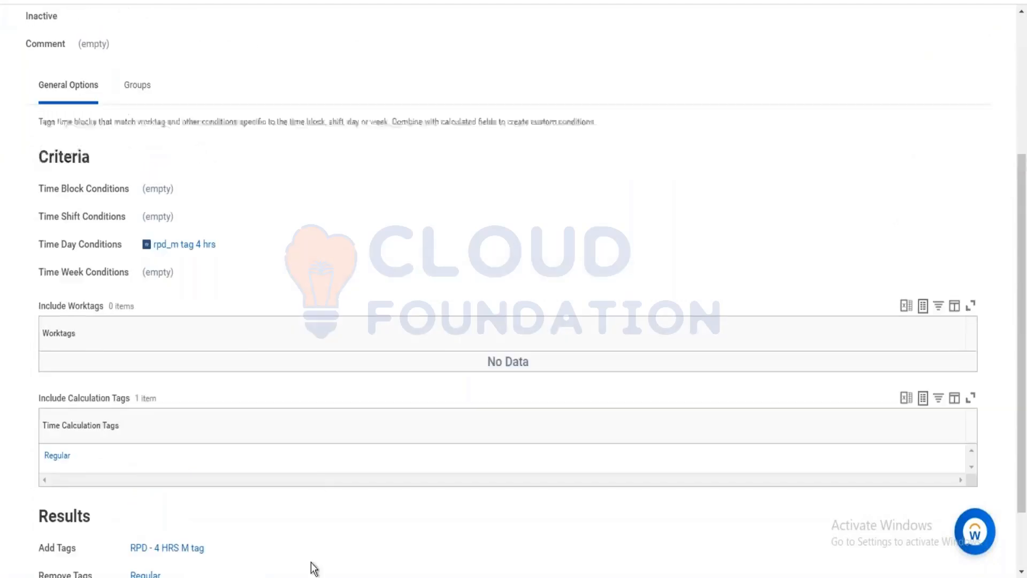
mouse_move(251, 577)
click(303, 473)
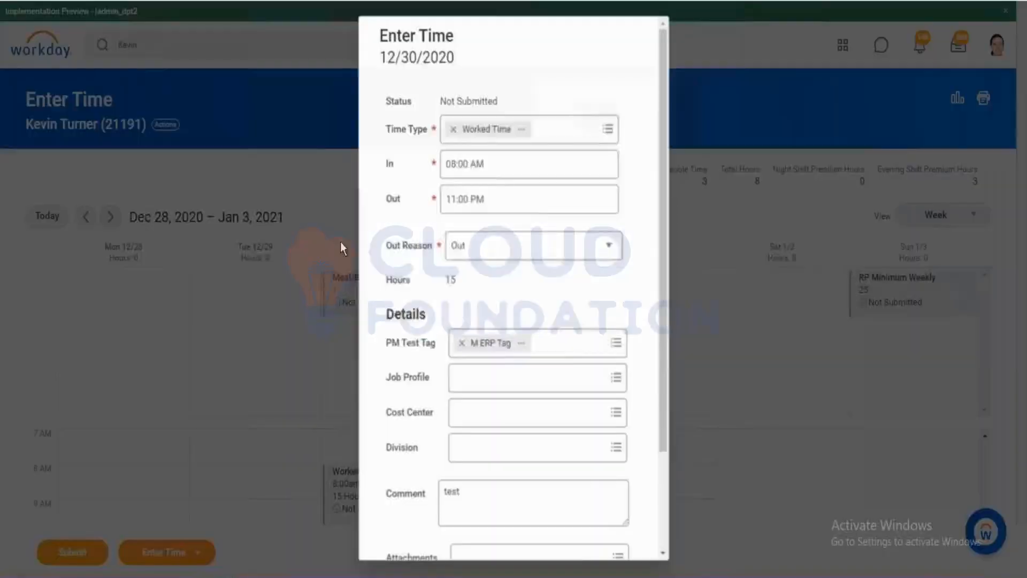
click(519, 374)
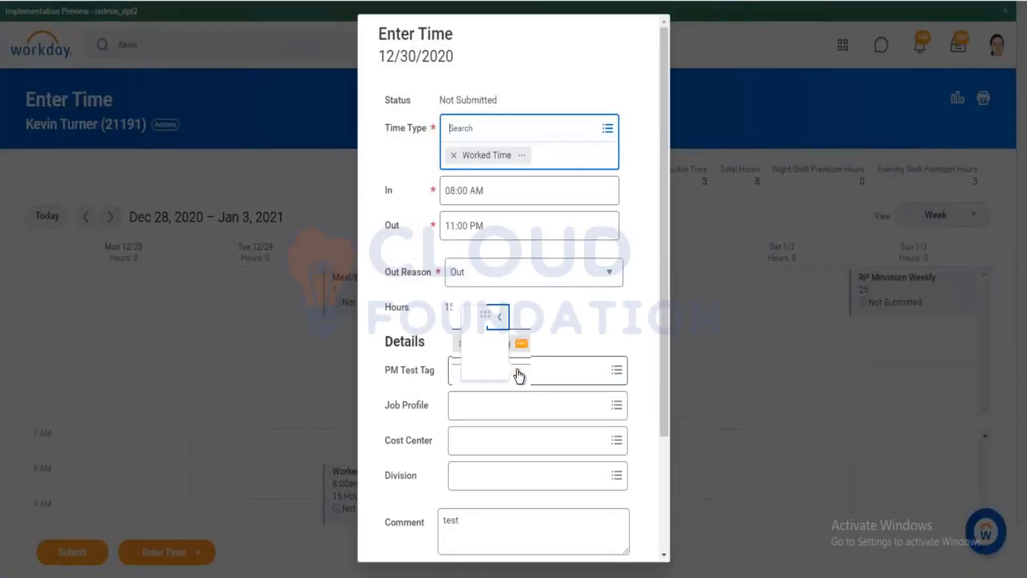
click(337, 343)
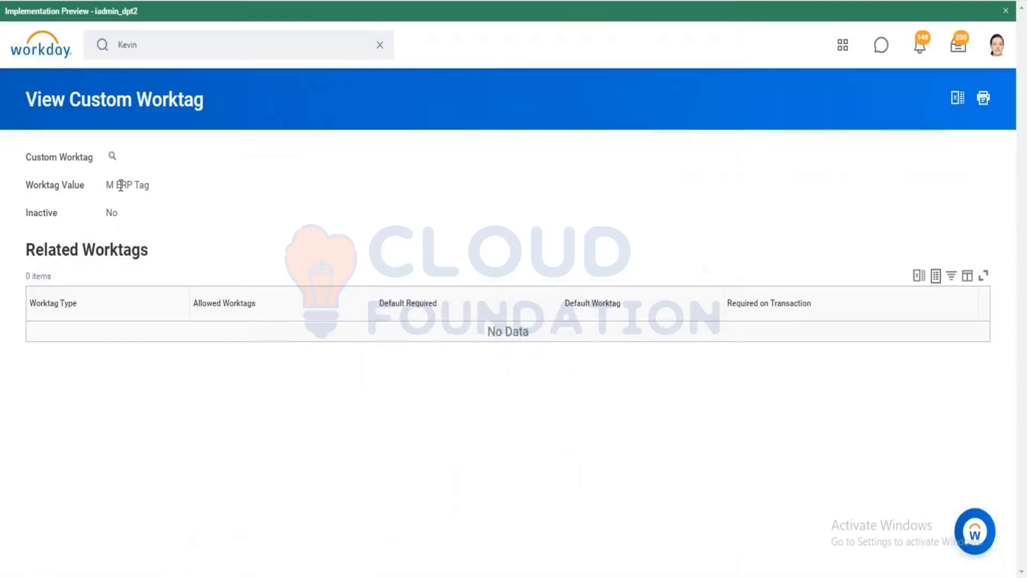
triple_click(134, 188)
right_click(135, 188)
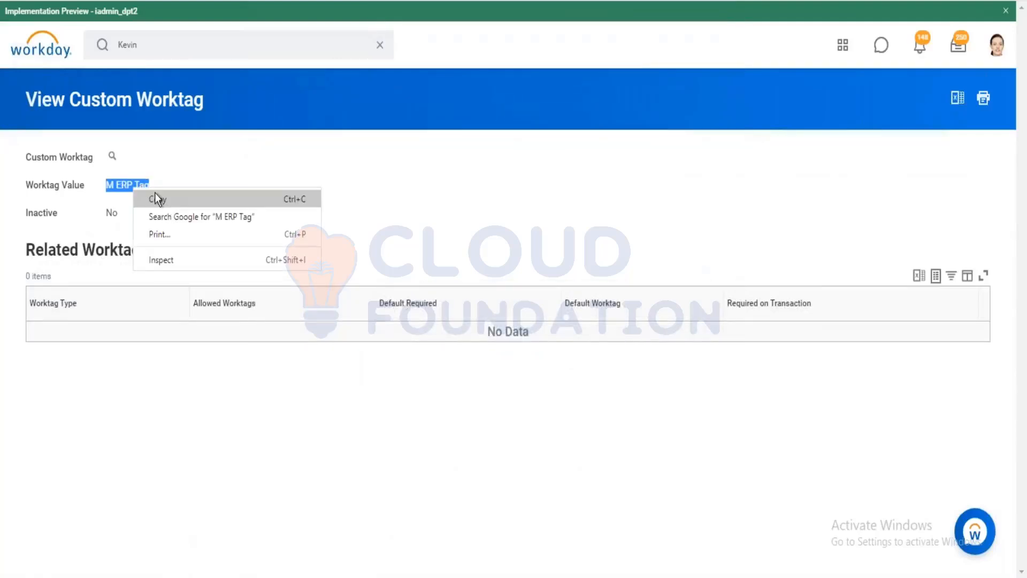
click(155, 195)
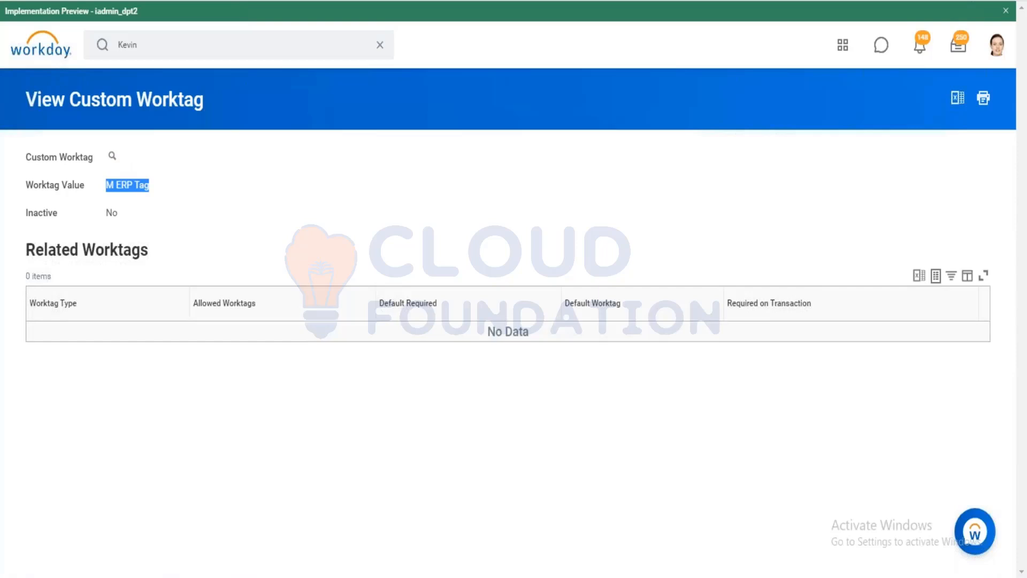
Open CF-Time Block Work Tag from the time calculation's Time Day condition.
key(ctrl+Tab)
drag(39, 245, 124, 244)
click(364, 263)
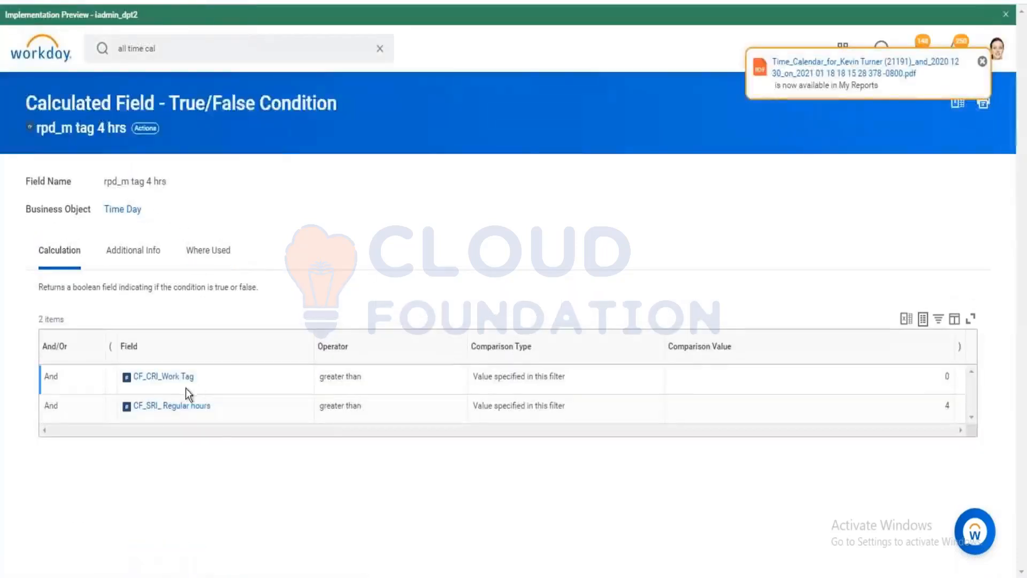
click(184, 378)
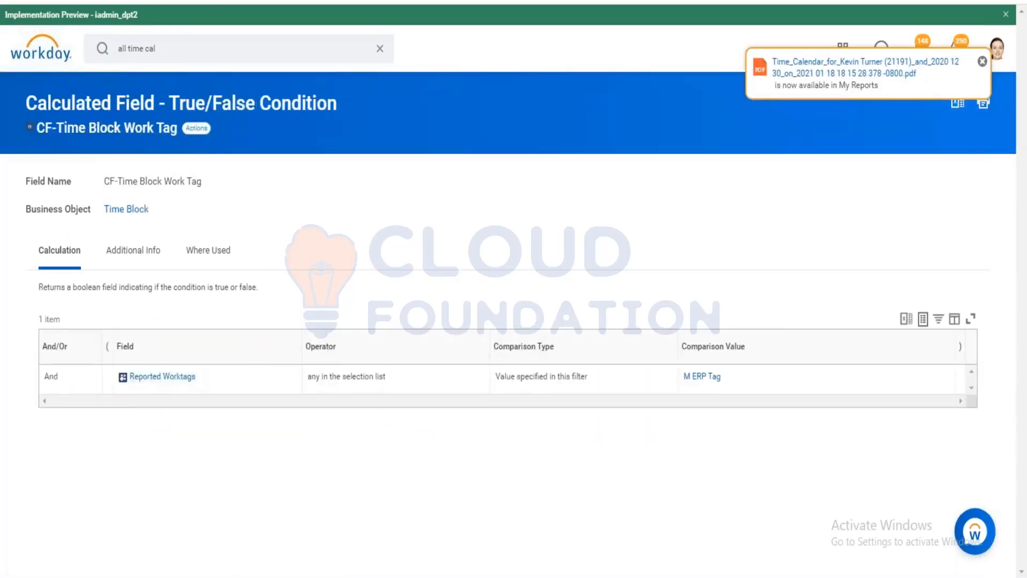
Add PA ERP Tag: M ERP Tag and PA ERP Tag: M Test Tag to CF-Time Block Work Tag's comparison values and save.
click(196, 128)
mouse_move(267, 228)
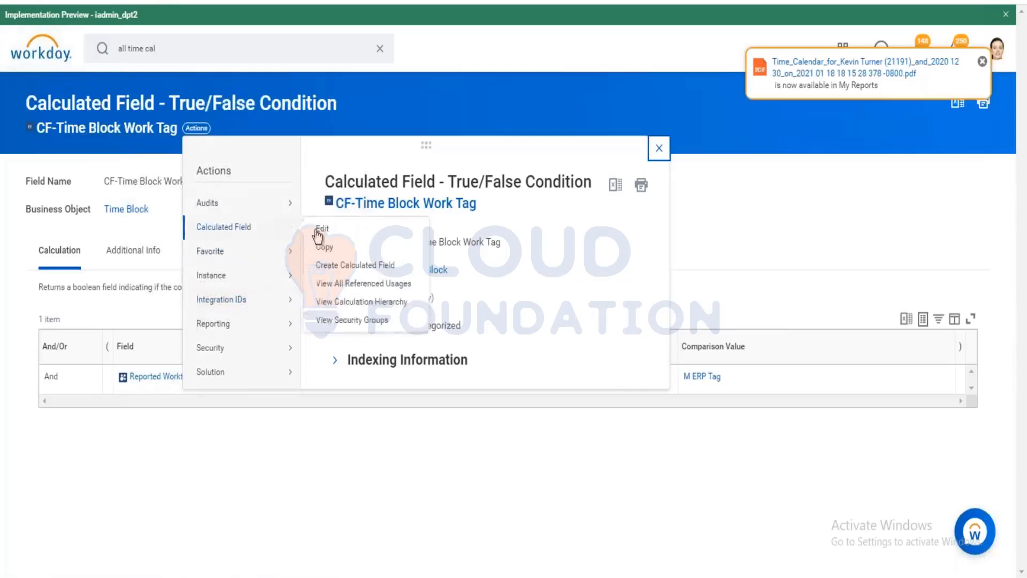
click(659, 149)
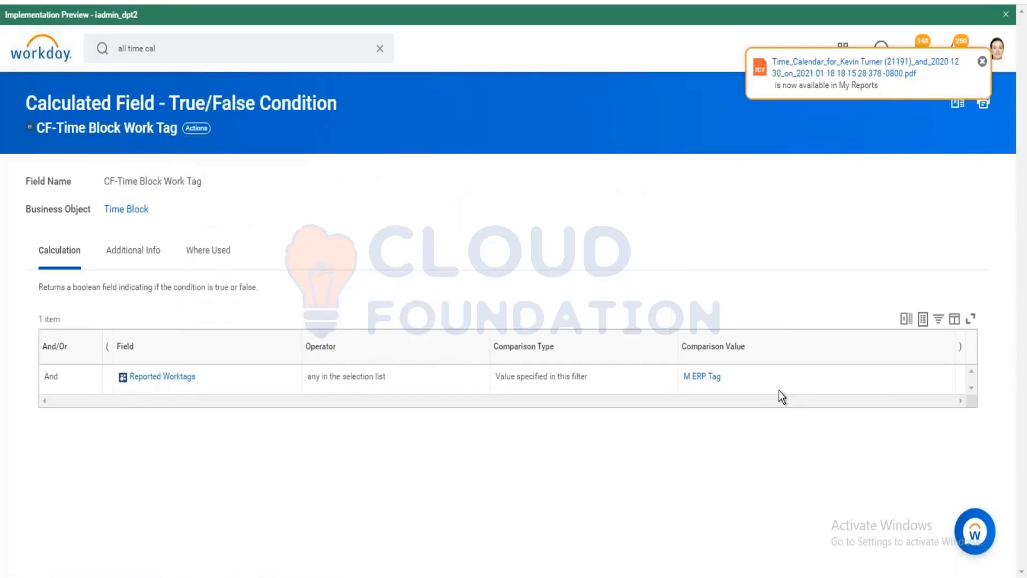
drag(782, 437, 863, 437)
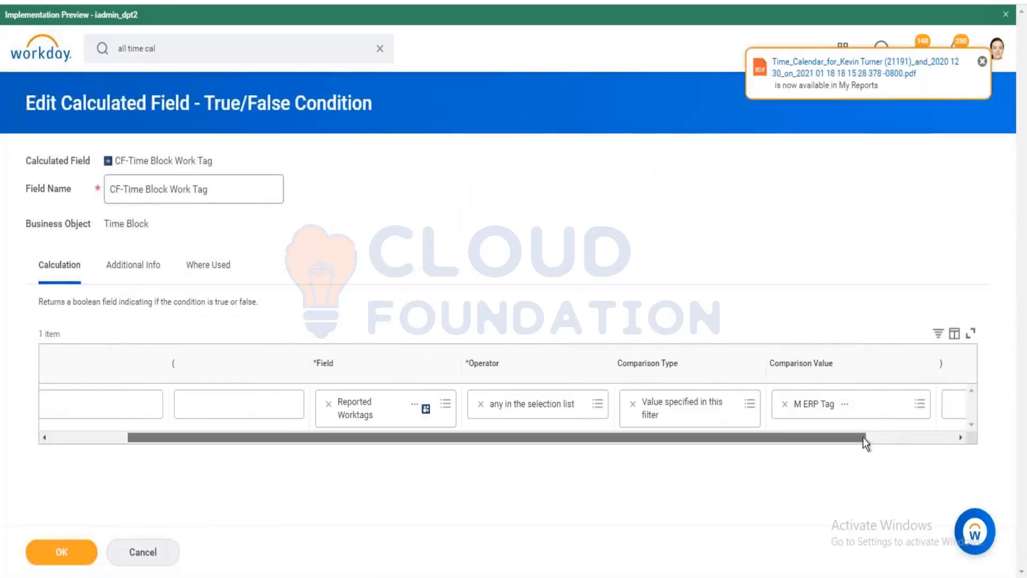
click(860, 405)
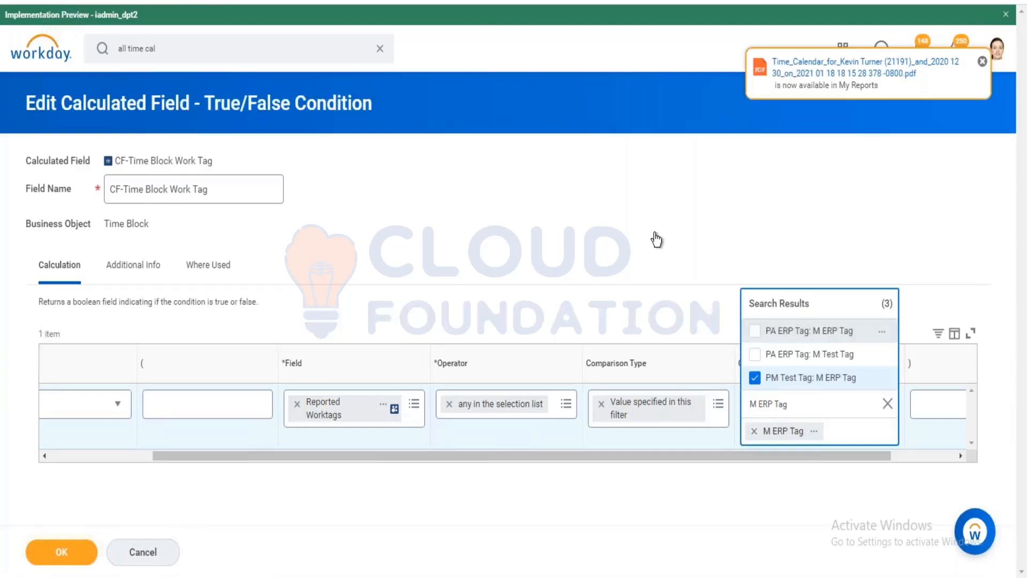
click(760, 352)
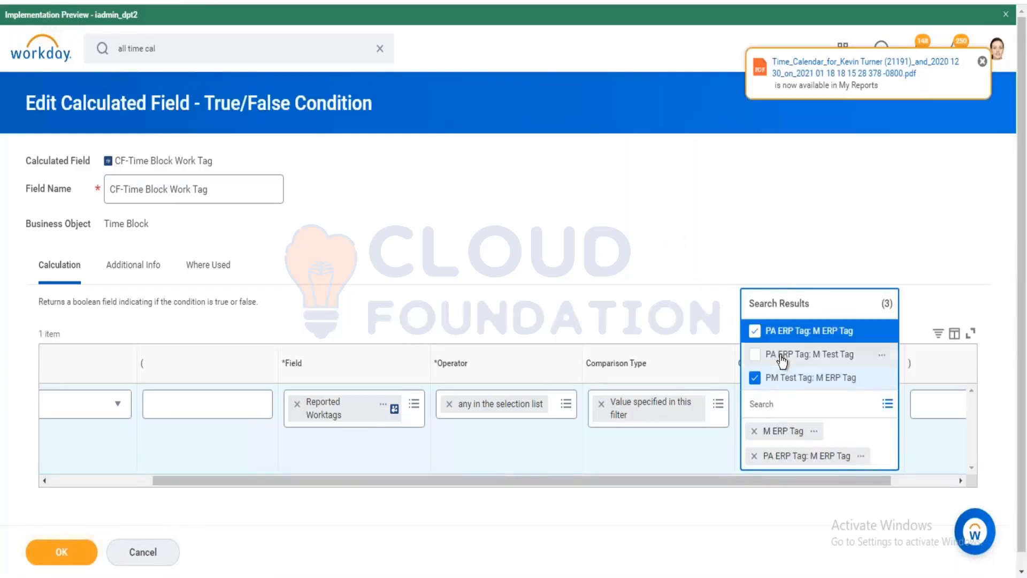
click(63, 553)
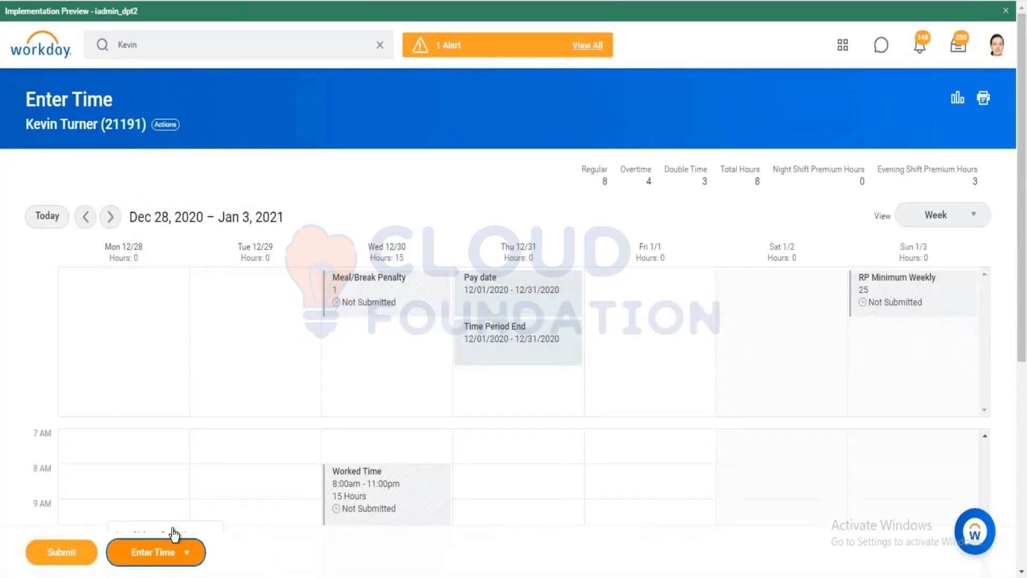
Run and confirm time calculations for the 12/28/2020–01/03/2021 week.
click(177, 550)
click(143, 517)
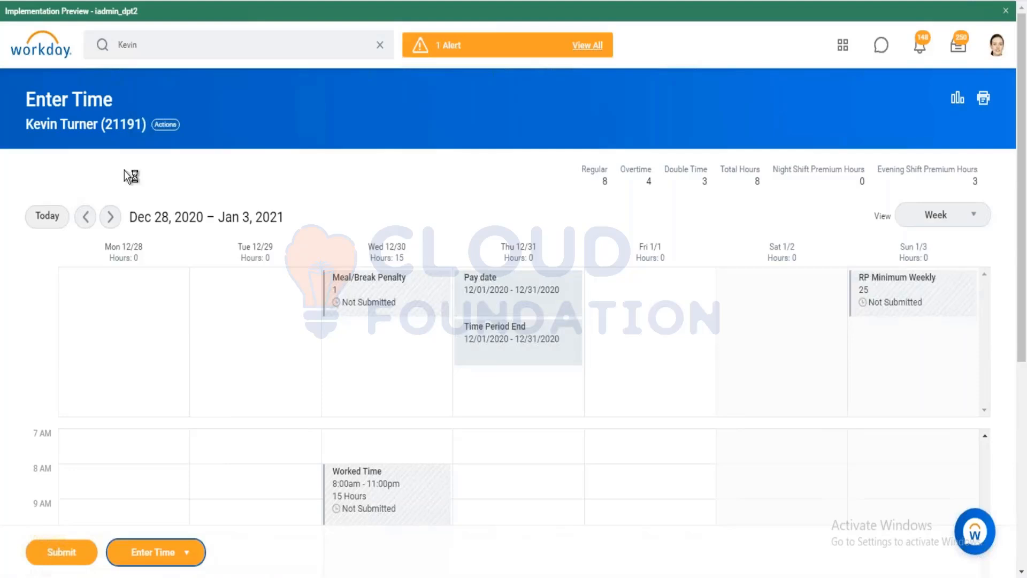
click(77, 209)
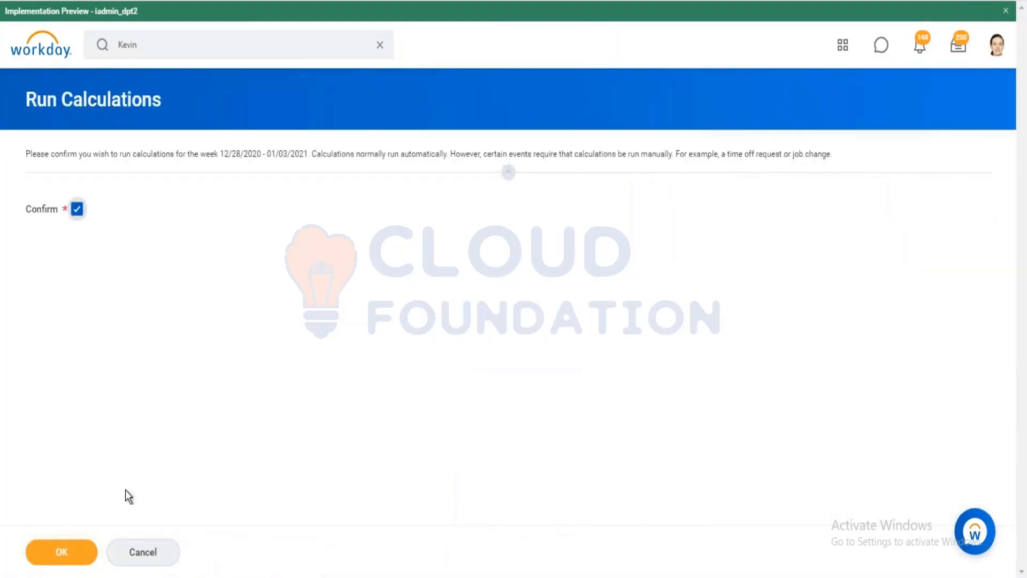
click(60, 549)
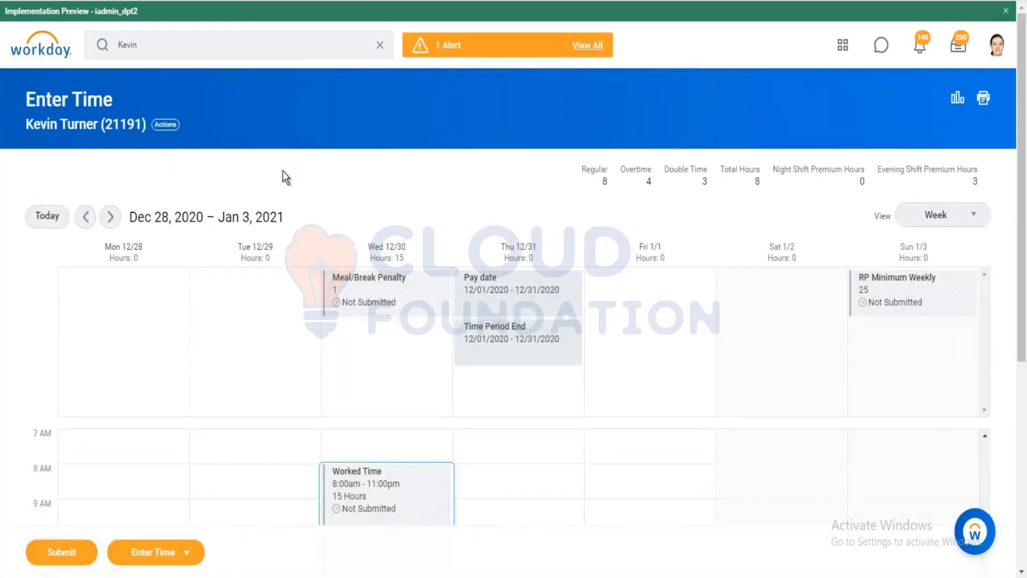
Review the calculated details of the 15-hour Worked Time block.
scroll(435, 300, down, 3)
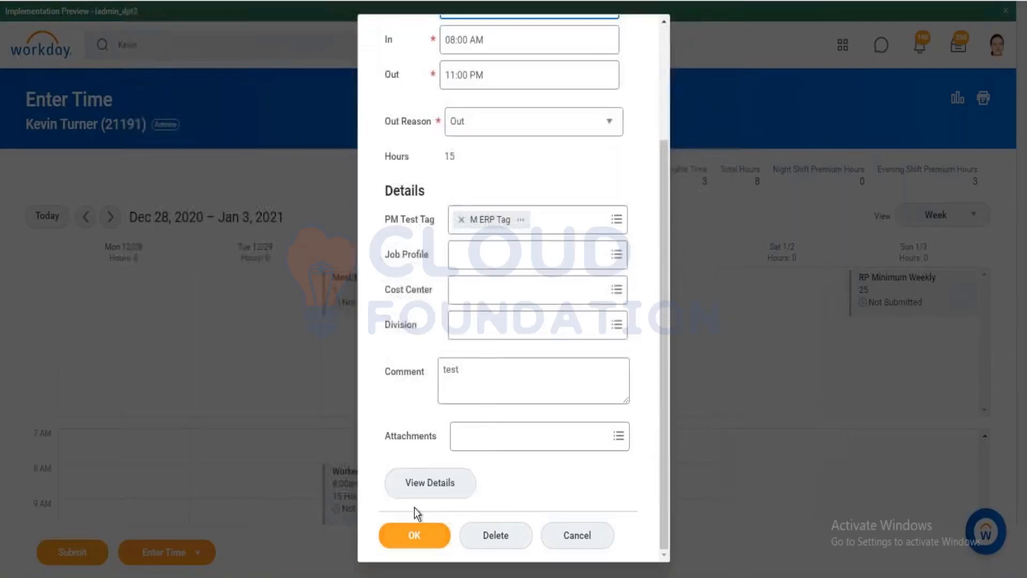
click(445, 484)
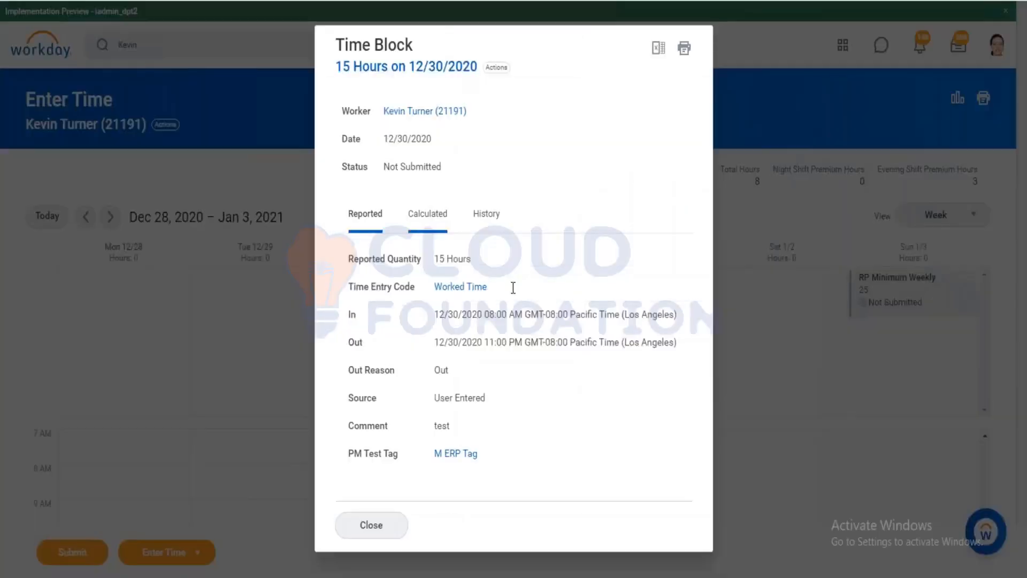
scroll(494, 323, down, 5)
scroll(490, 323, down, 8)
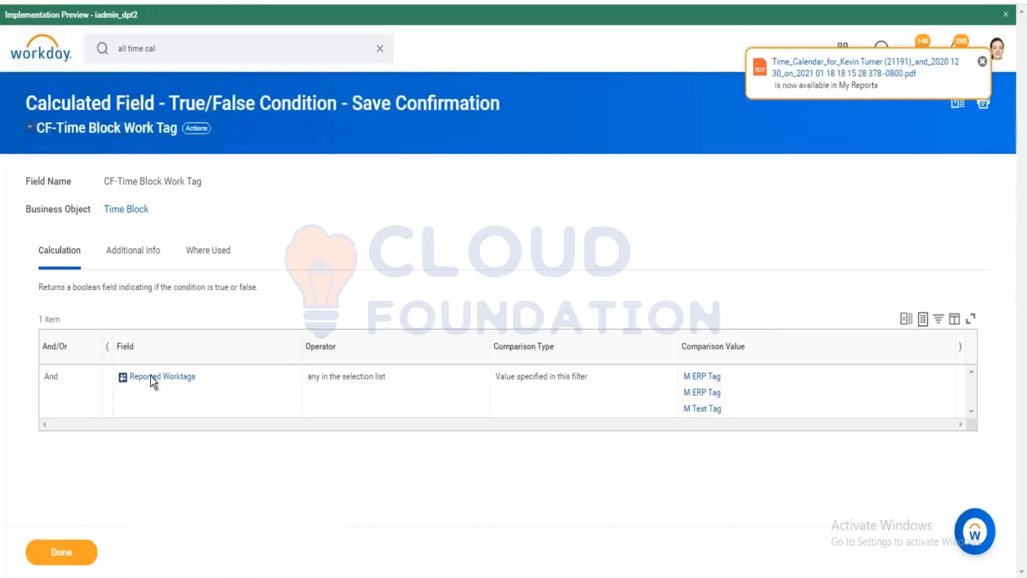
Follow Where Used from CF-Time Block Work Tag through CF_CRI_Work Tag and rpd_m tag 4 hrs to rpd - m tag.
click(225, 250)
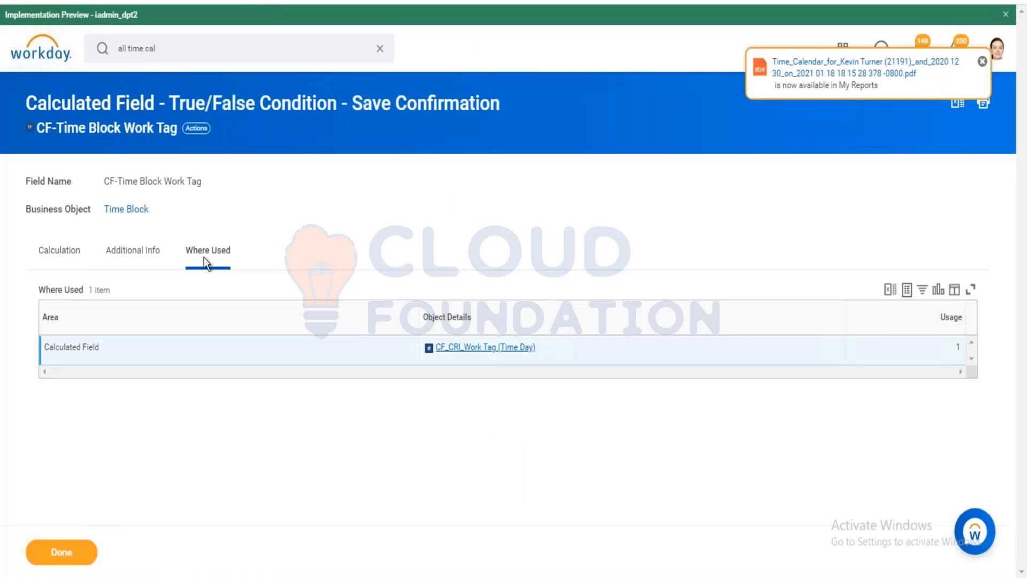
click(225, 262)
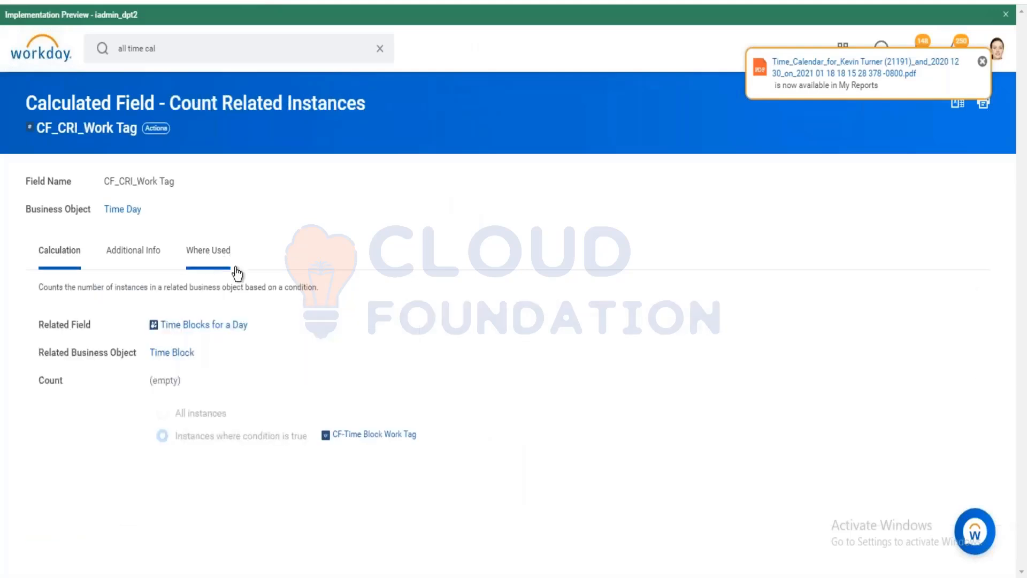
click(439, 348)
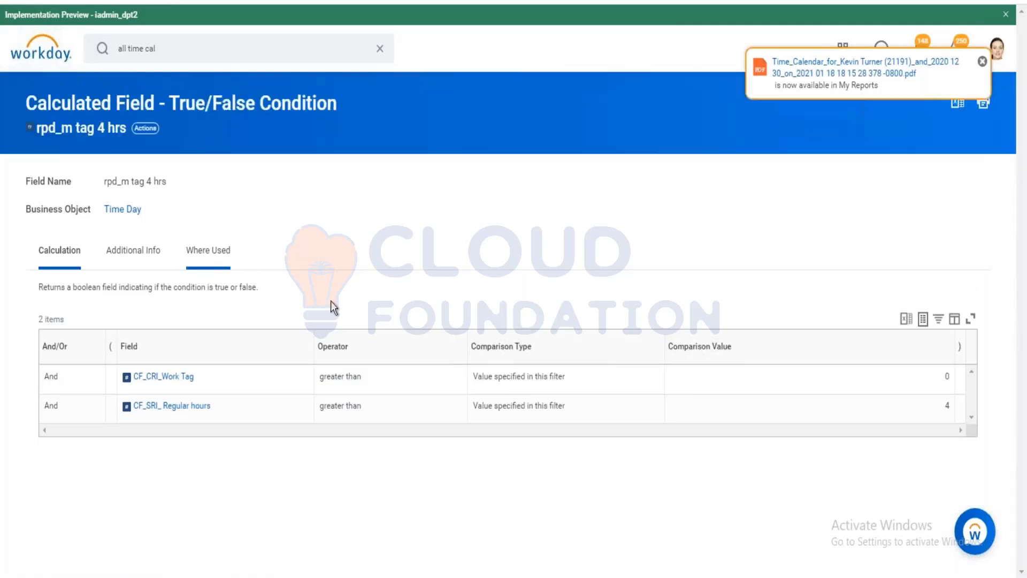
click(529, 348)
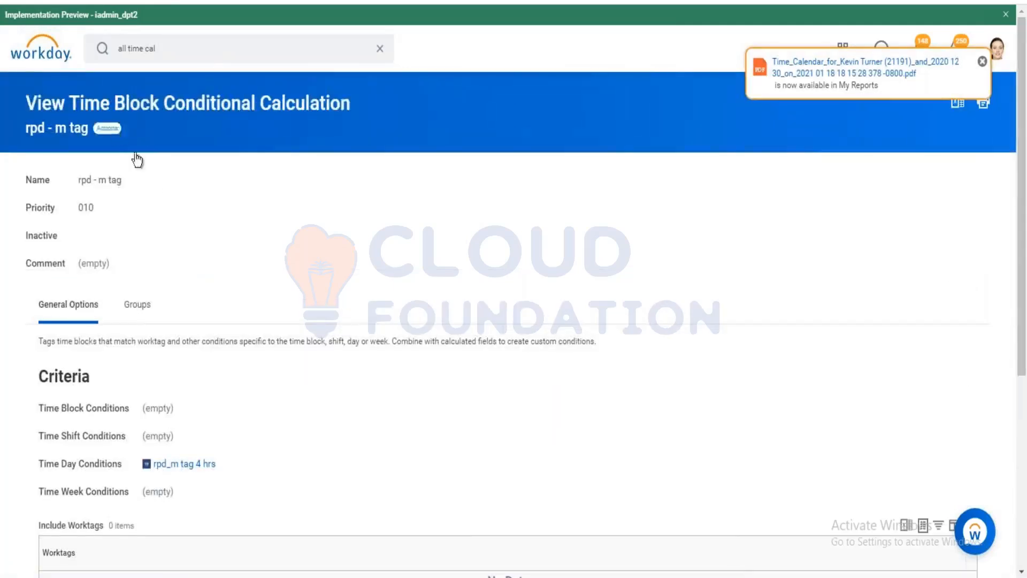
Start editing the rpd - m tag time calculation.
click(107, 128)
mouse_move(184, 323)
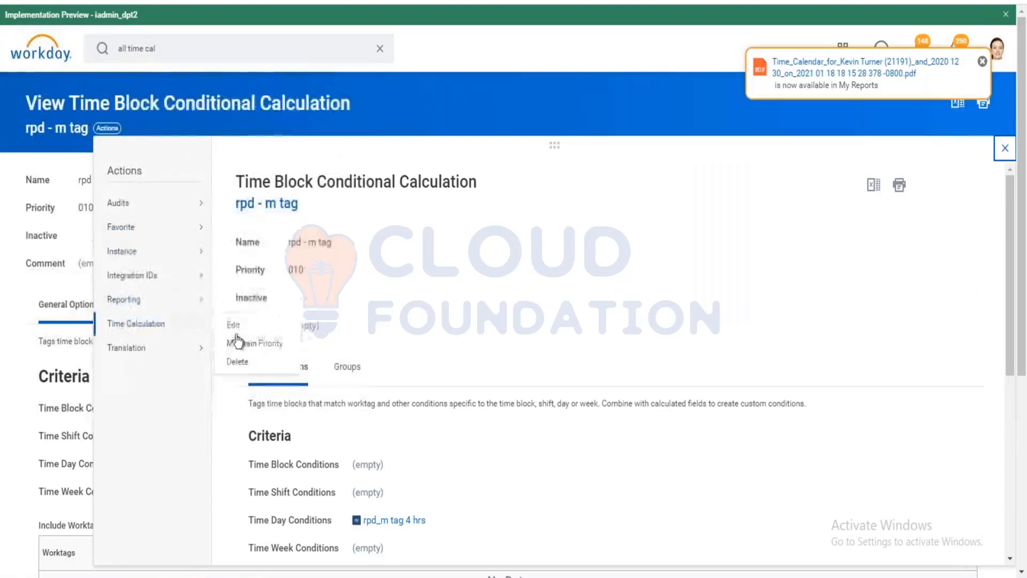
click(234, 325)
scroll(296, 266, down, 5)
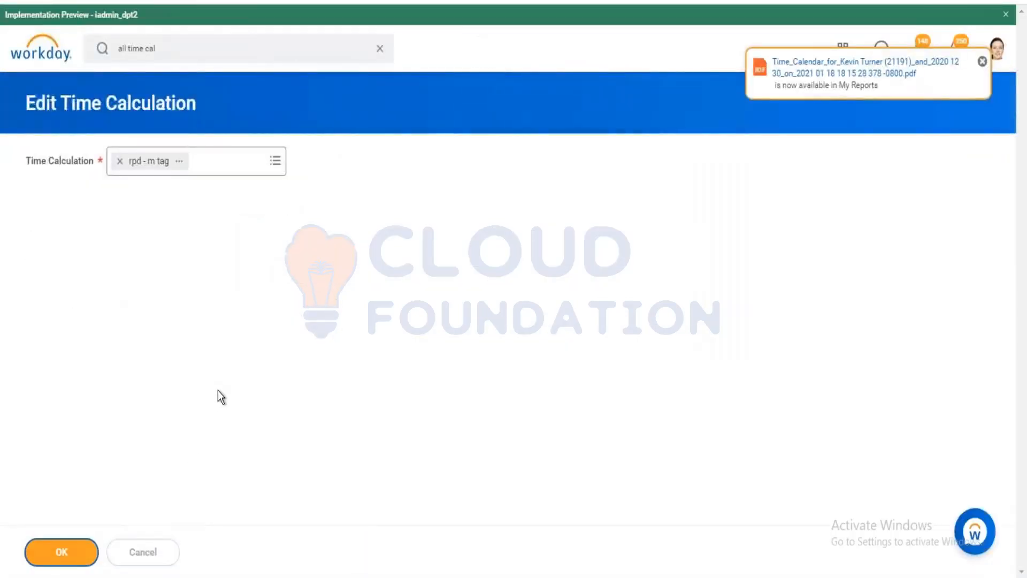
Replace the Regular tag with PA ERP Tag: M ERP Tag in the included worktags.
scroll(134, 412, down, 6)
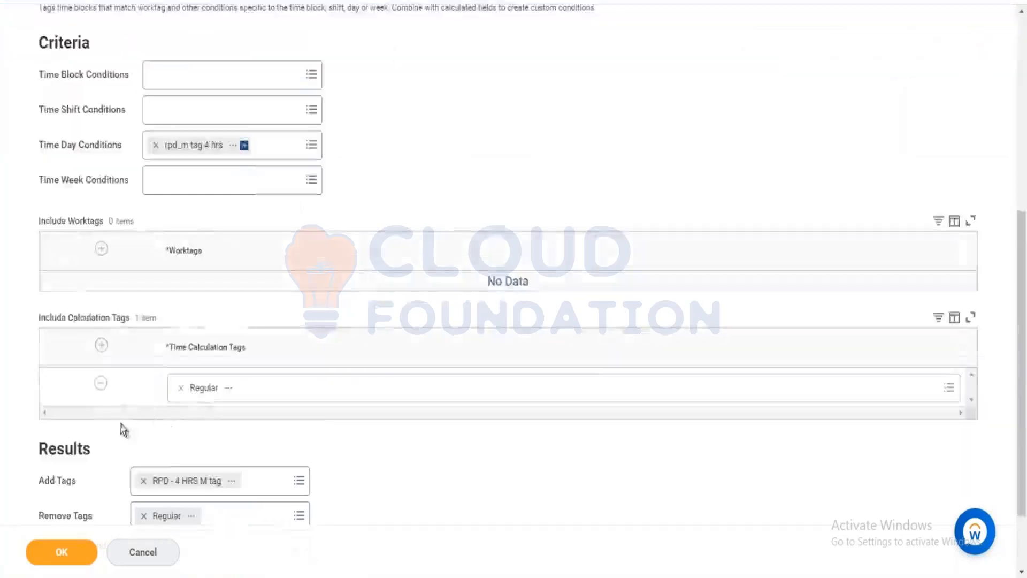
click(102, 384)
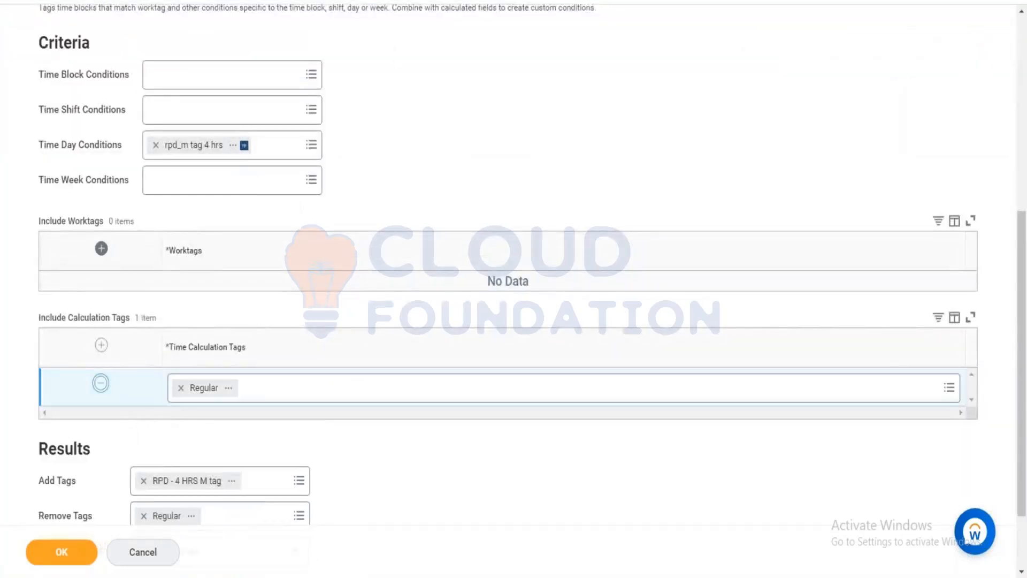
click(101, 249)
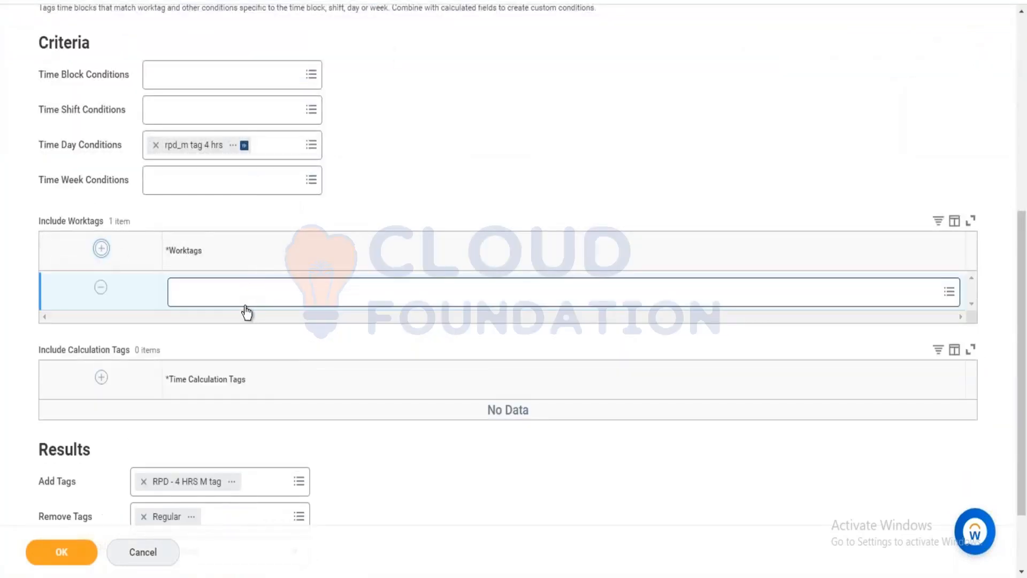
click(252, 293)
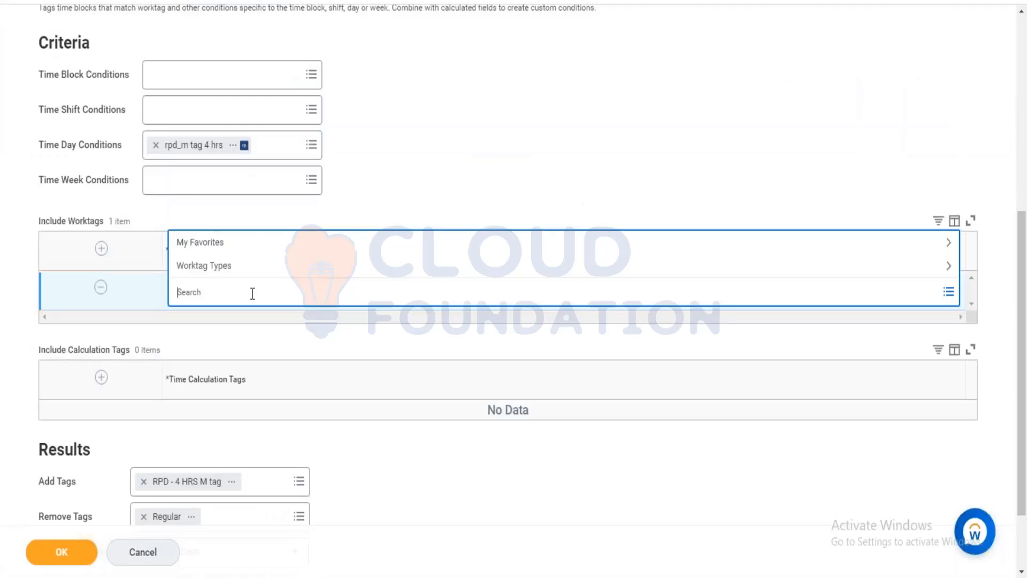
text(M ERP Tag)
key(Return)
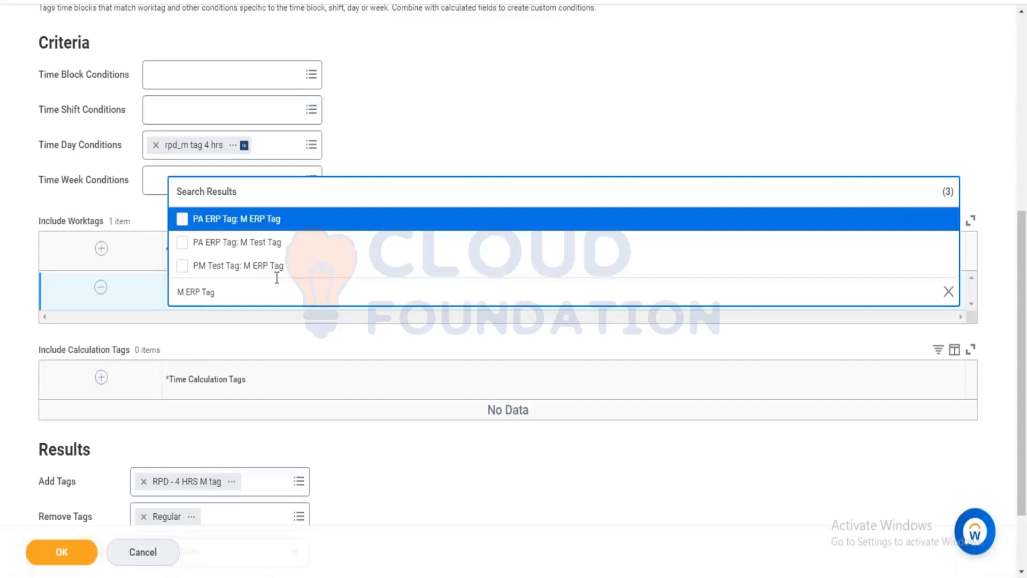
click(278, 222)
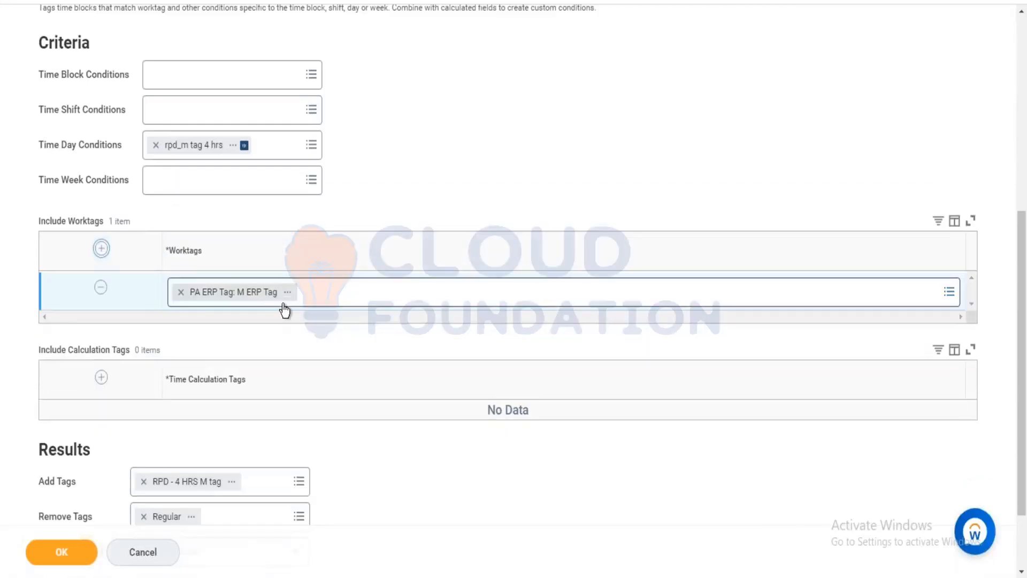
Add PM Test Tag: M ERP Tag as a second included worktag.
click(320, 300)
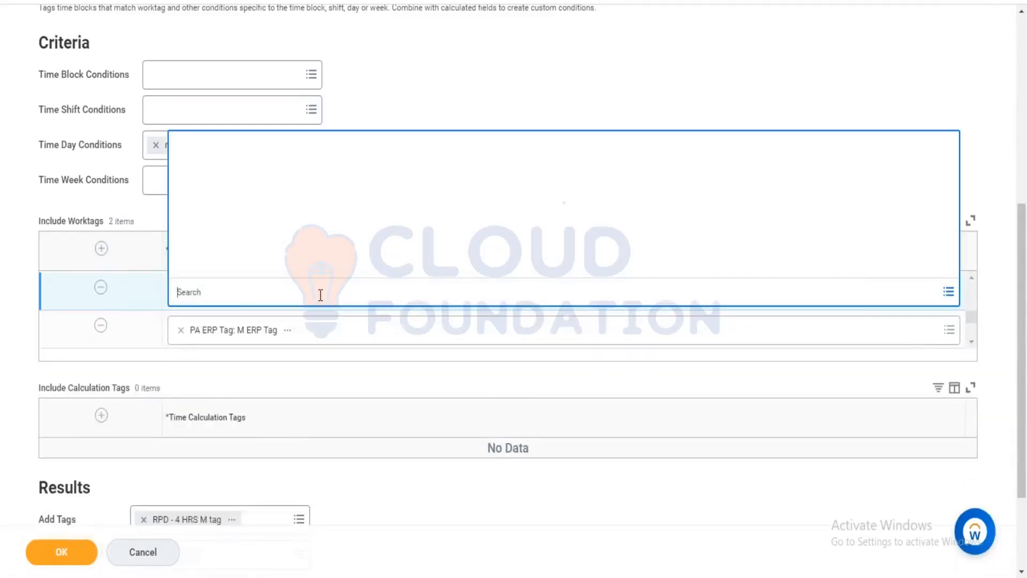
text(M ERP Tag)
key(Return)
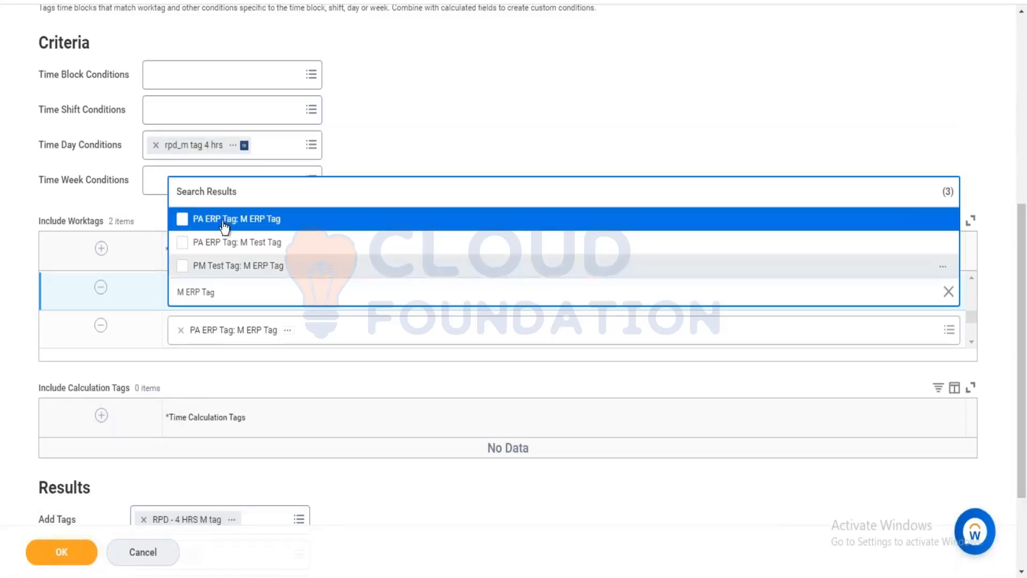
click(250, 270)
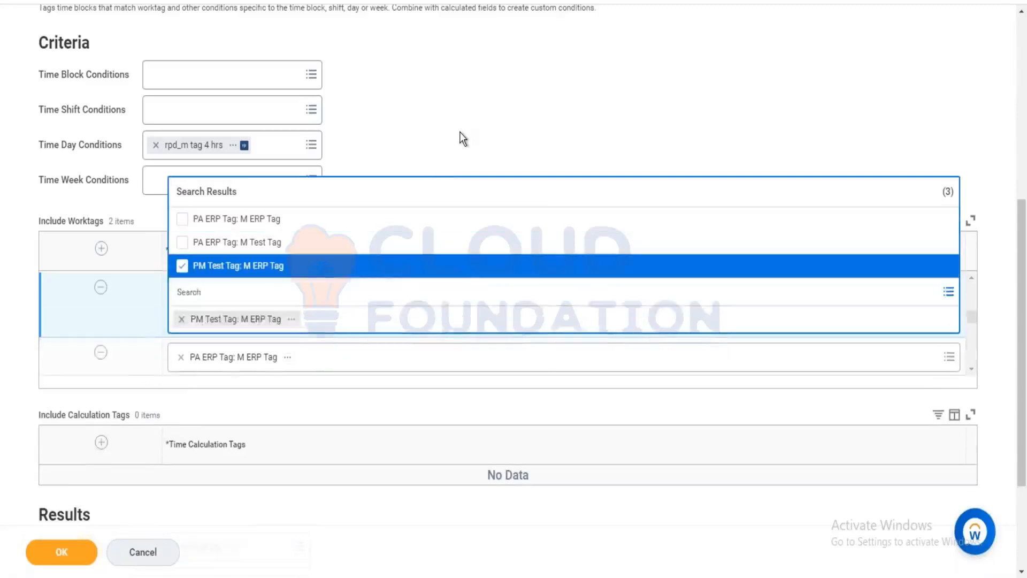
click(459, 137)
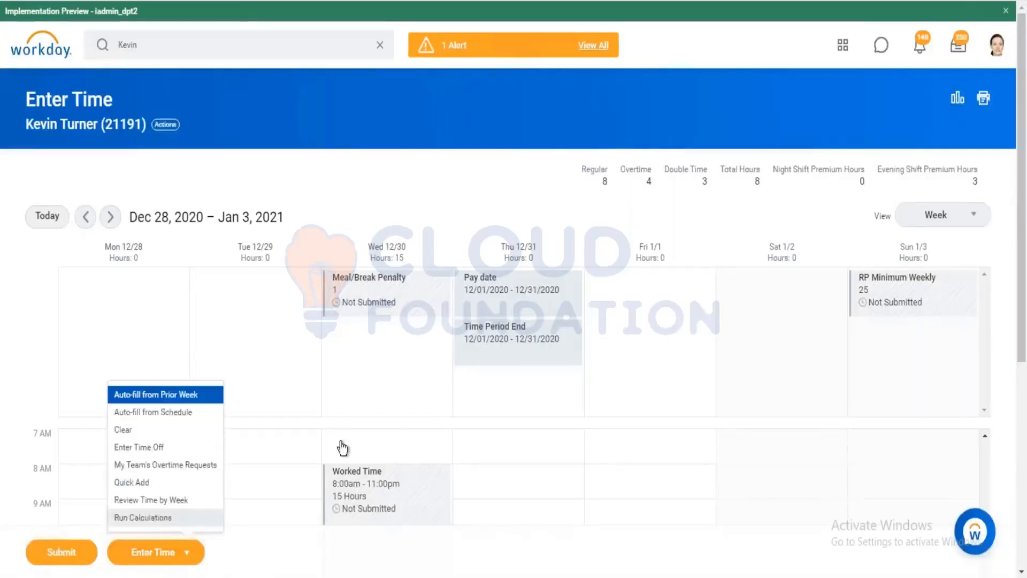
Rerun and confirm calculations for the Dec 28 – Jan 3 week.
key(Return)
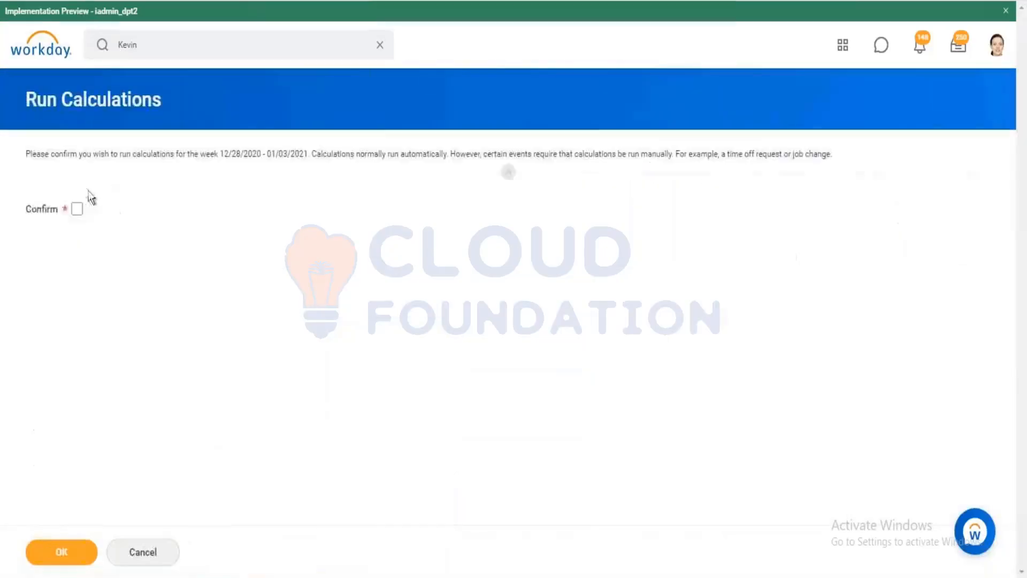
click(77, 208)
click(77, 553)
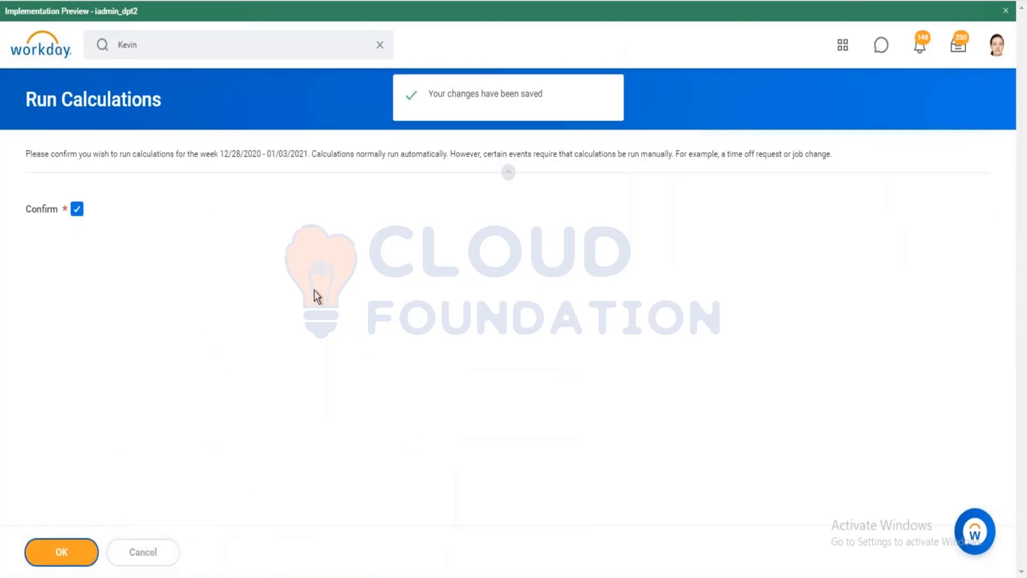
Review the Worked Time block's calculated breakdown showing M ERP Tag on 12/30.
scroll(366, 378, down, 2)
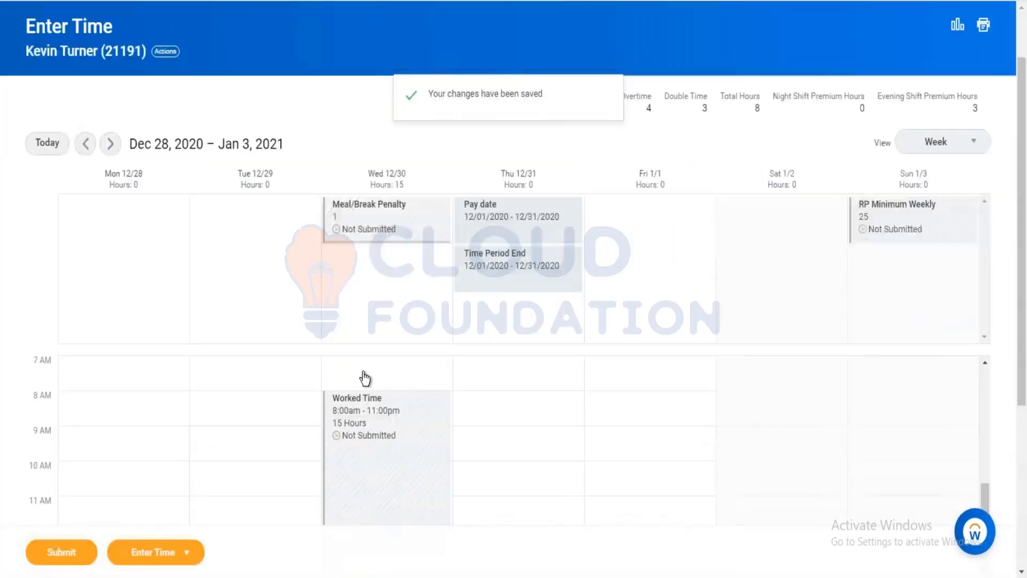
scroll(366, 378, down, 3)
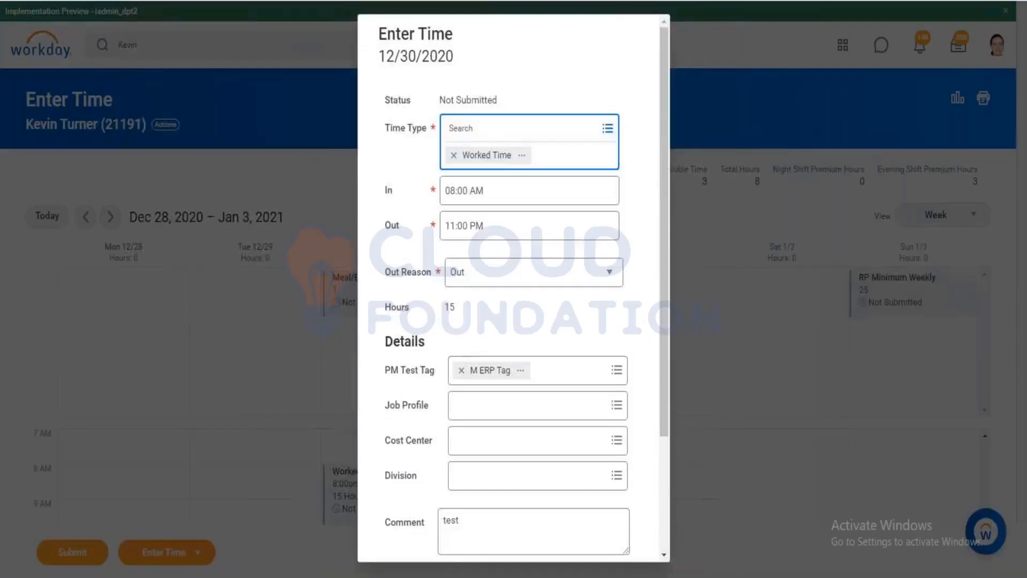
scroll(421, 445, down, 3)
click(431, 485)
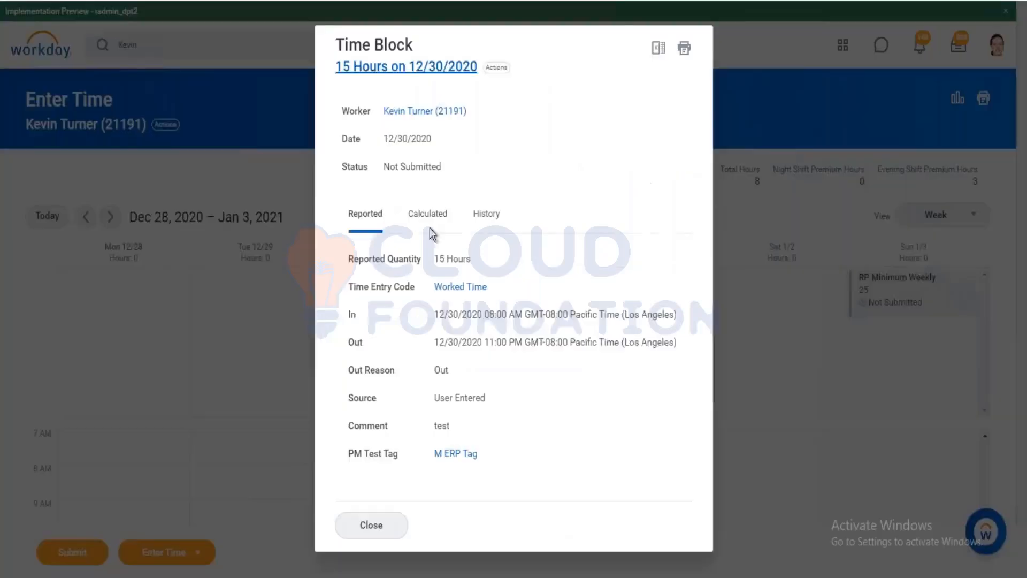
click(432, 229)
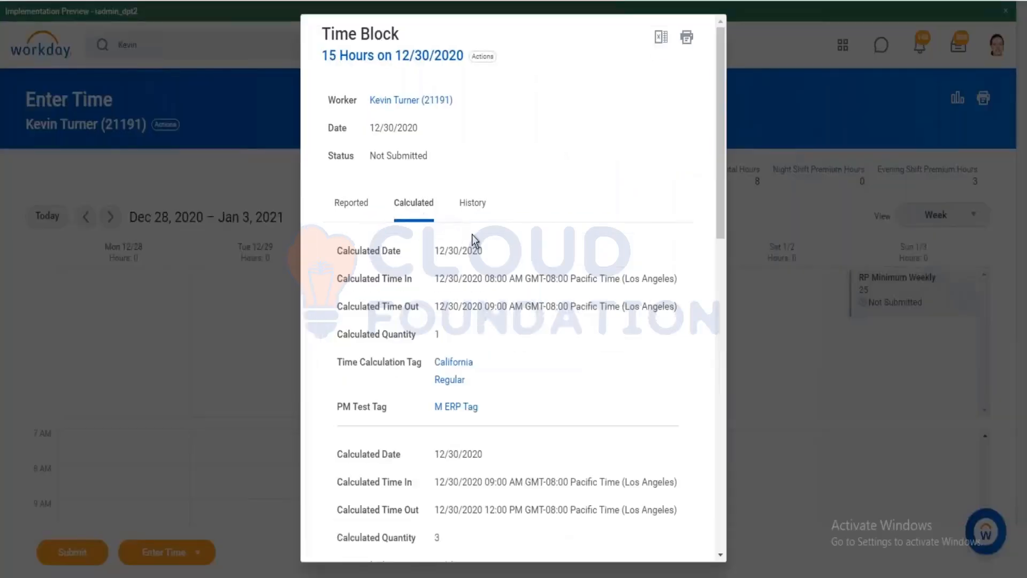
scroll(472, 235, down, 10)
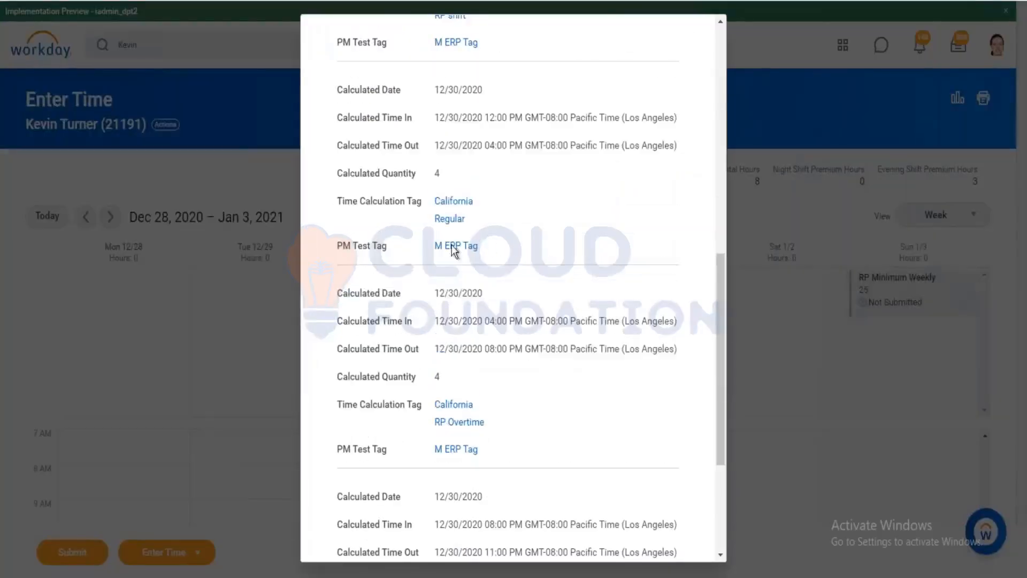
scroll(470, 236, down, 4)
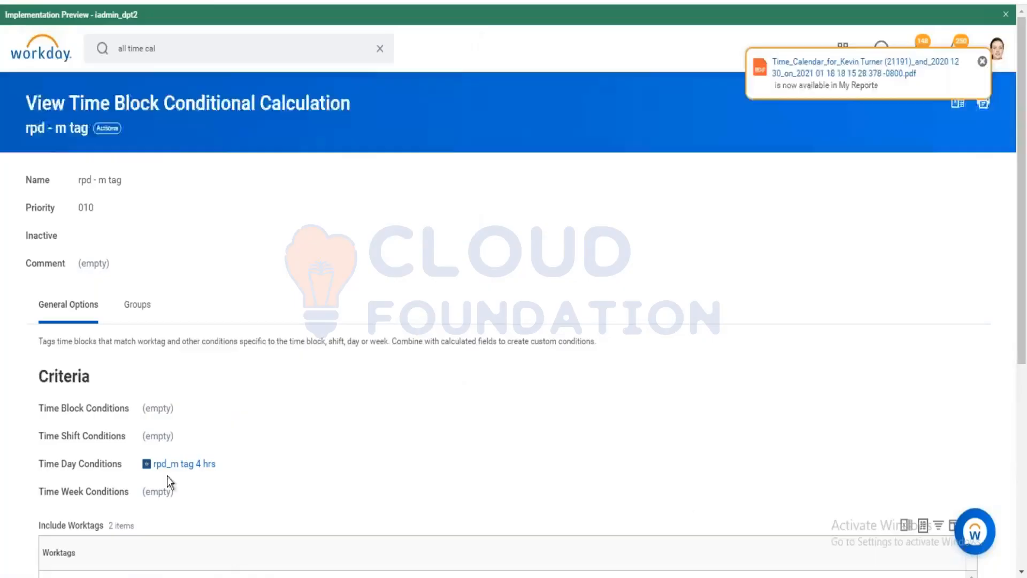
Edit rpd_m tag 4 hrs and review the first condition's operator, keeping greater than.
scroll(176, 428, down, 5)
scroll(182, 381, down, 3)
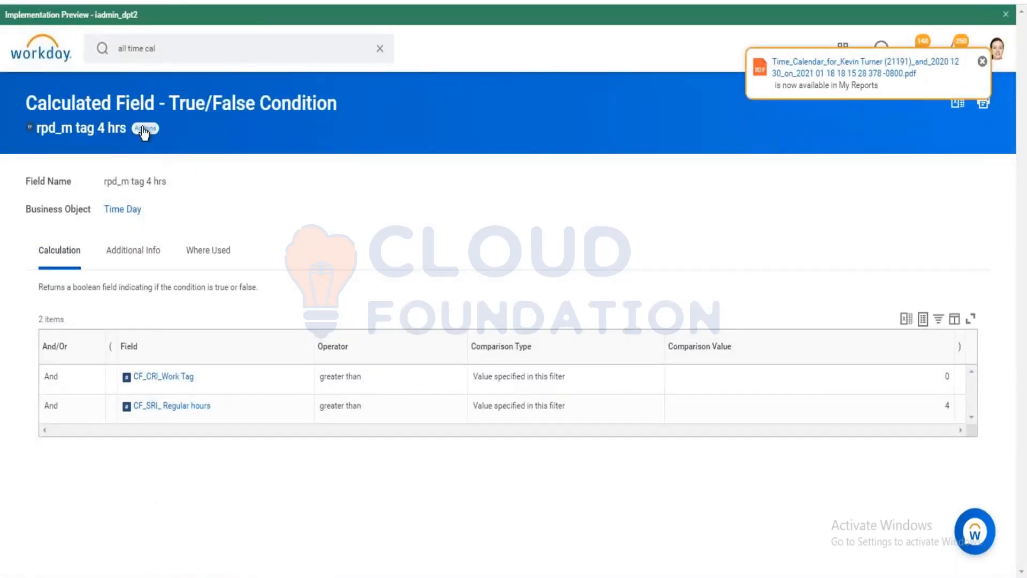
mouse_move(206, 230)
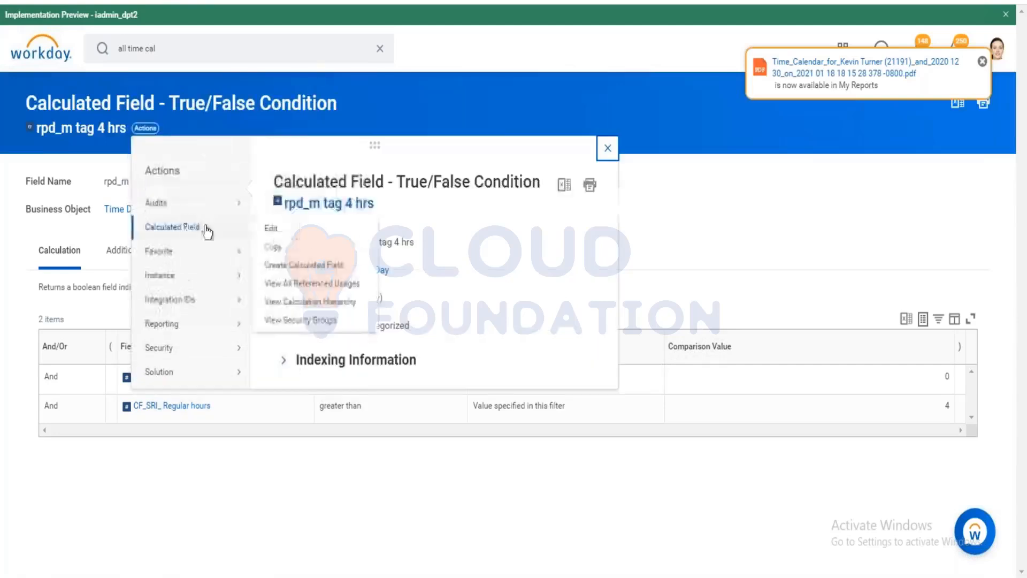
click(271, 229)
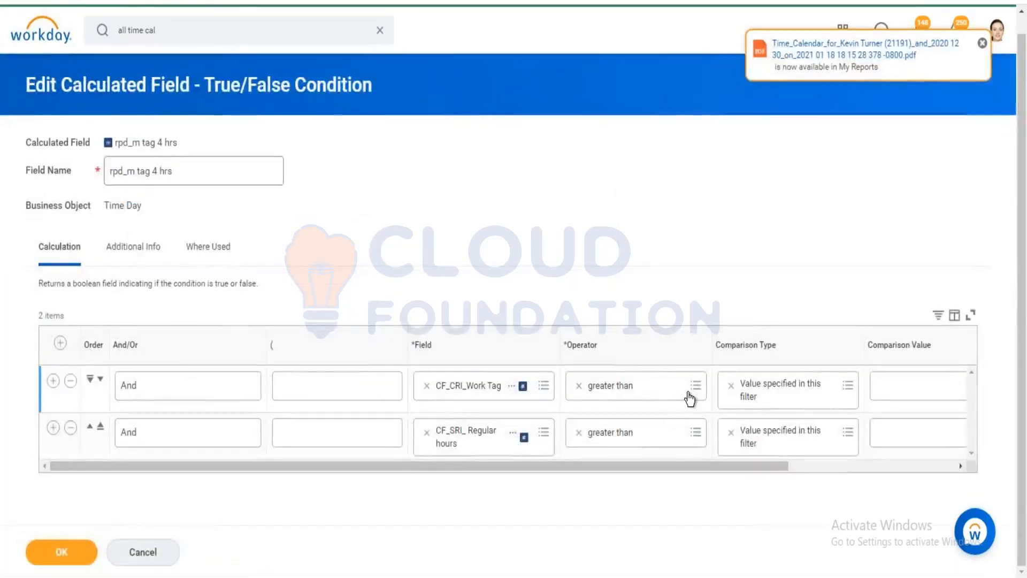
click(690, 398)
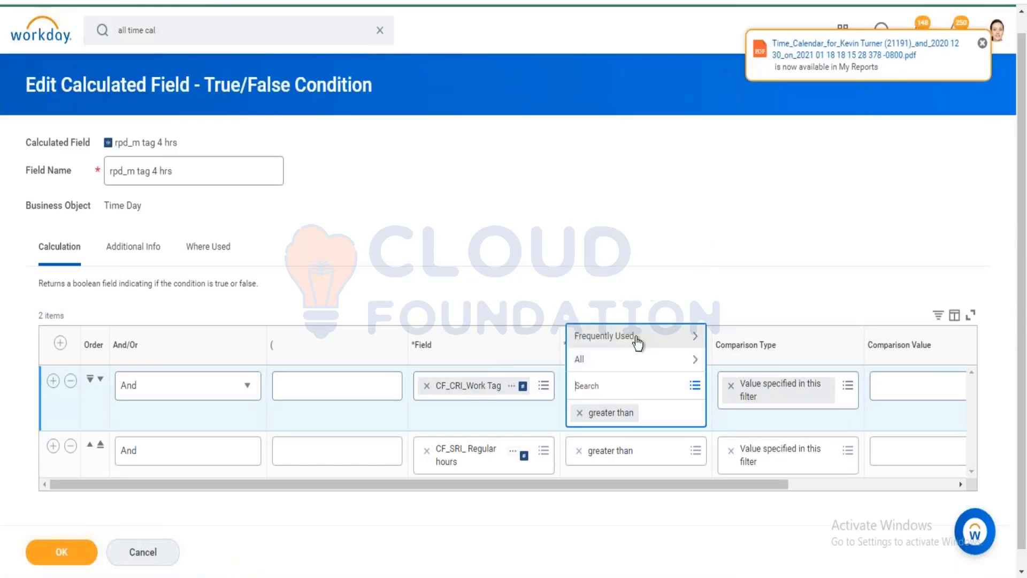
click(637, 341)
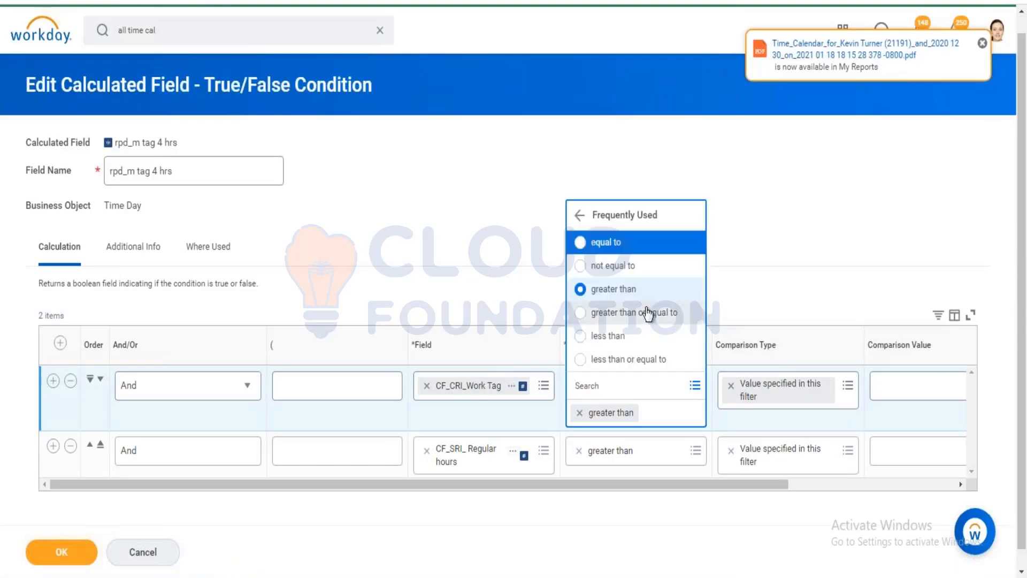
click(580, 217)
click(603, 359)
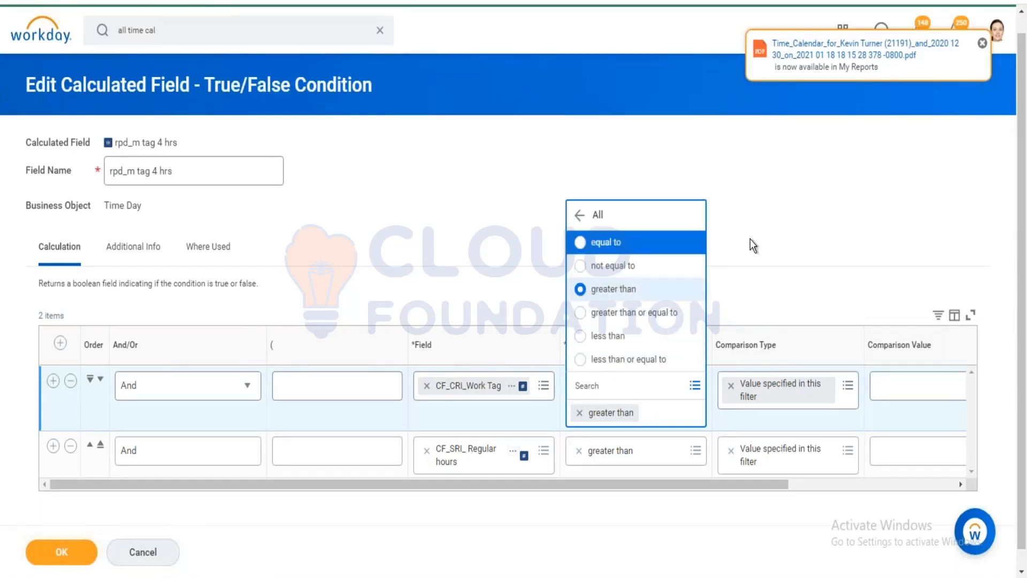
click(754, 262)
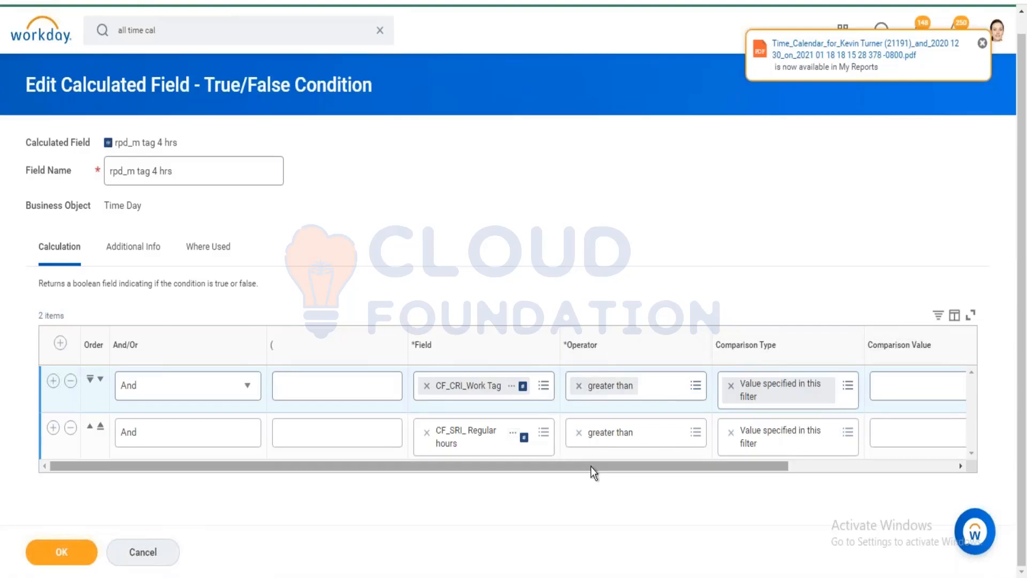
Confirm the second condition's comparison value of 4, save, and view its Where Used list.
drag(590, 466, 856, 457)
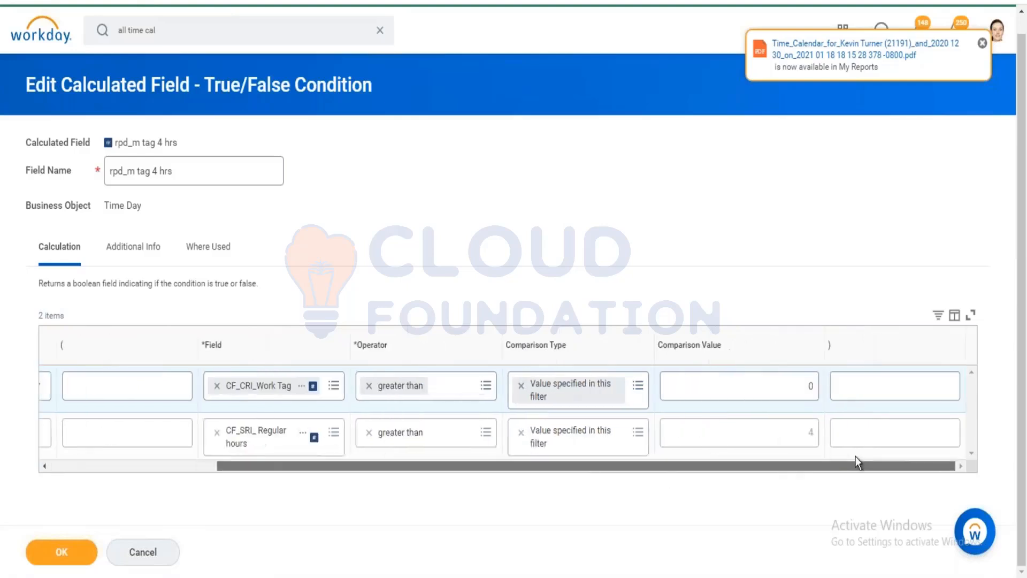
click(804, 444)
click(63, 551)
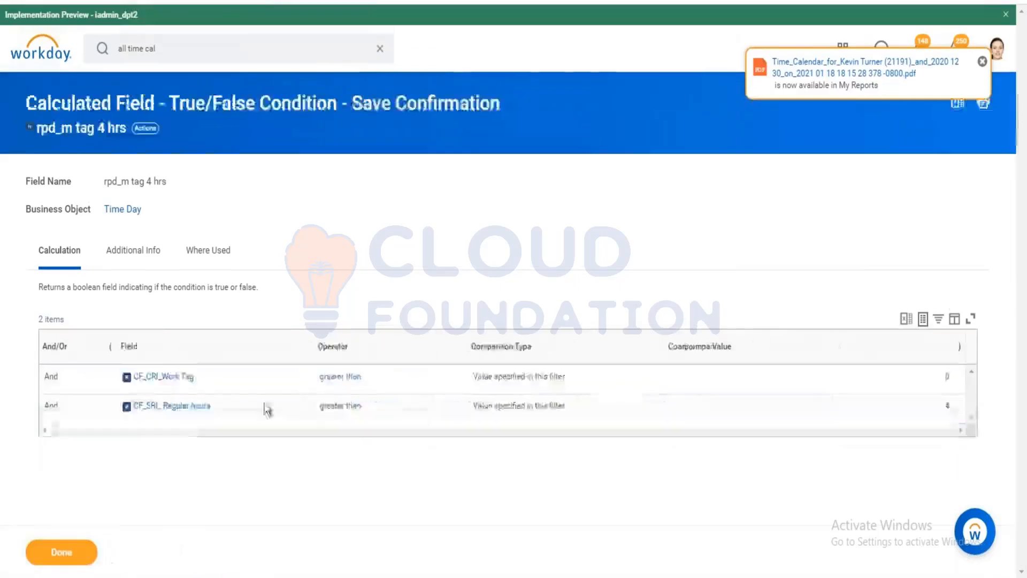
click(242, 274)
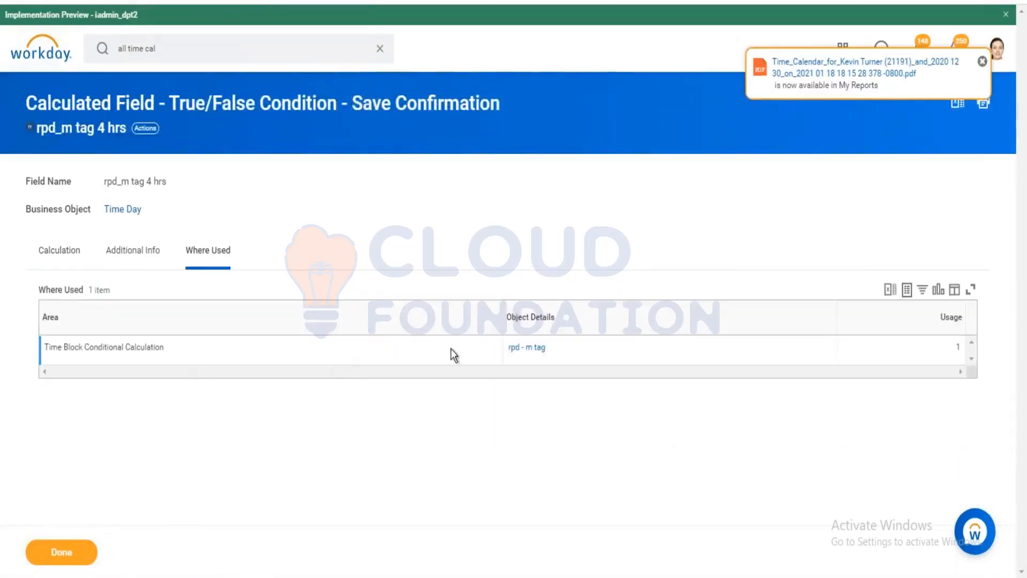
Rerun and confirm calculations for the Dec 28 – Jan 3 week.
click(515, 348)
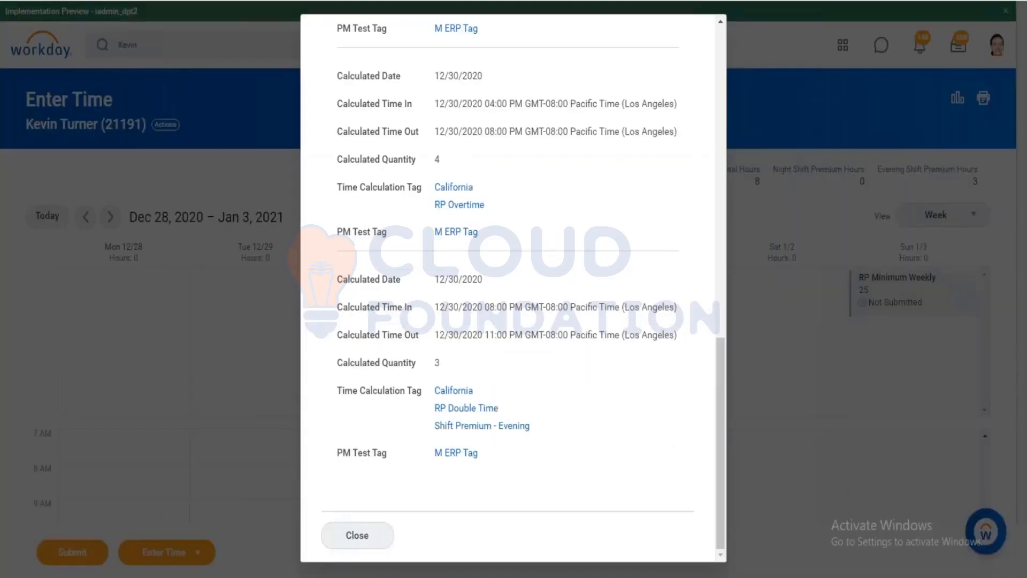
click(358, 537)
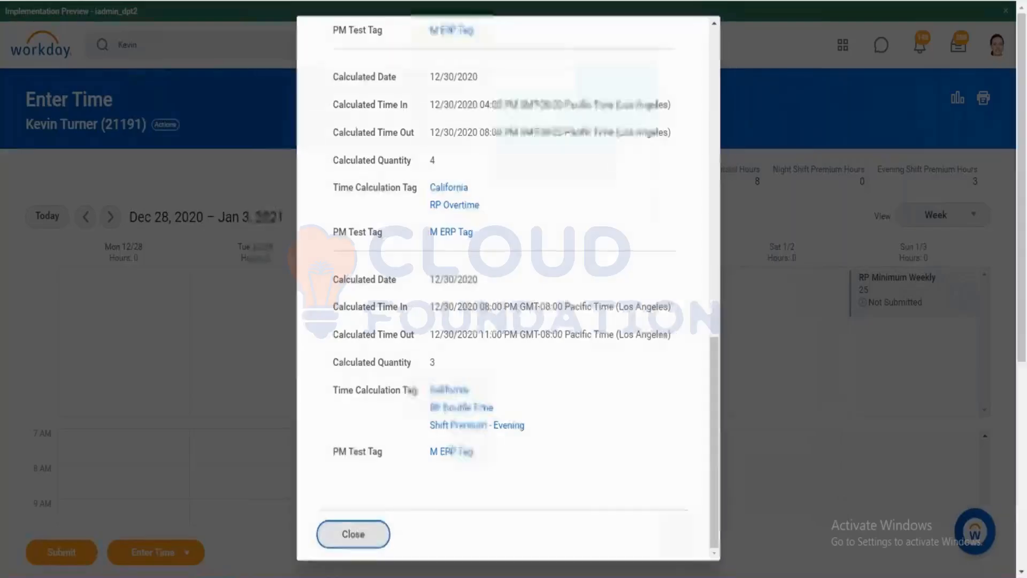
click(190, 552)
click(176, 517)
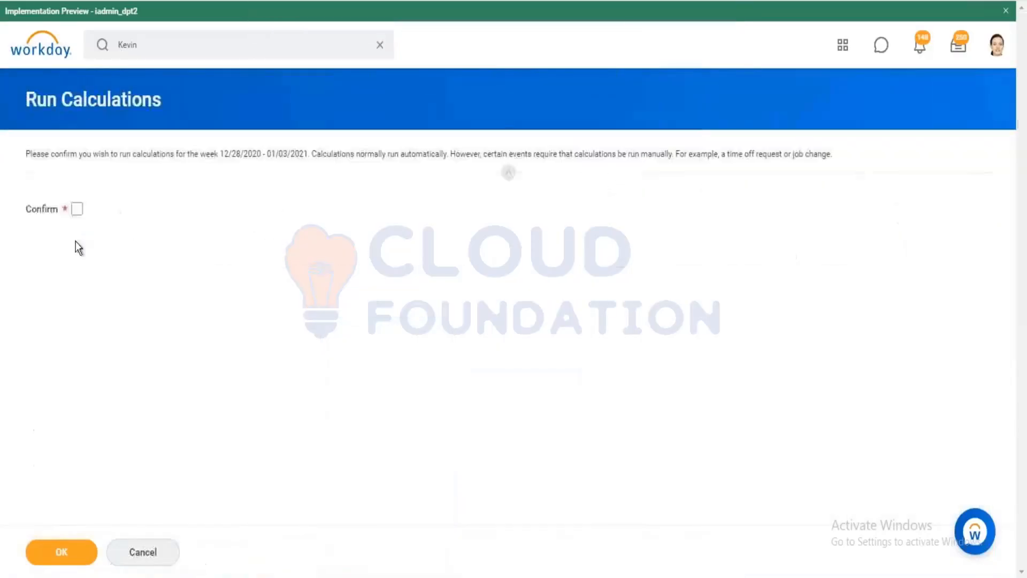
click(77, 208)
click(64, 552)
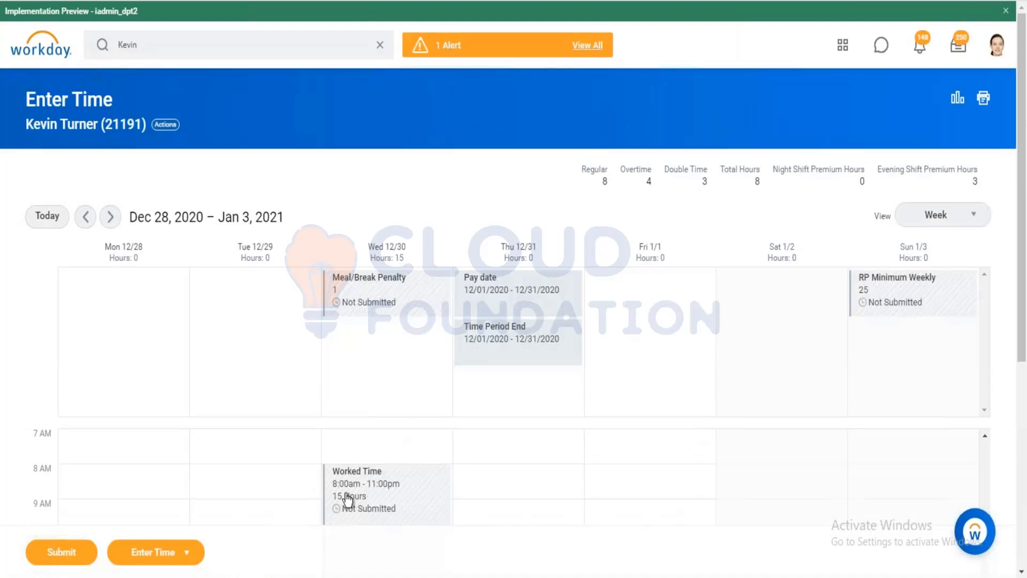
Review the Wed 12/30 Worked Time blocks showing RP Double Time and Shift Premium - Evening.
click(373, 489)
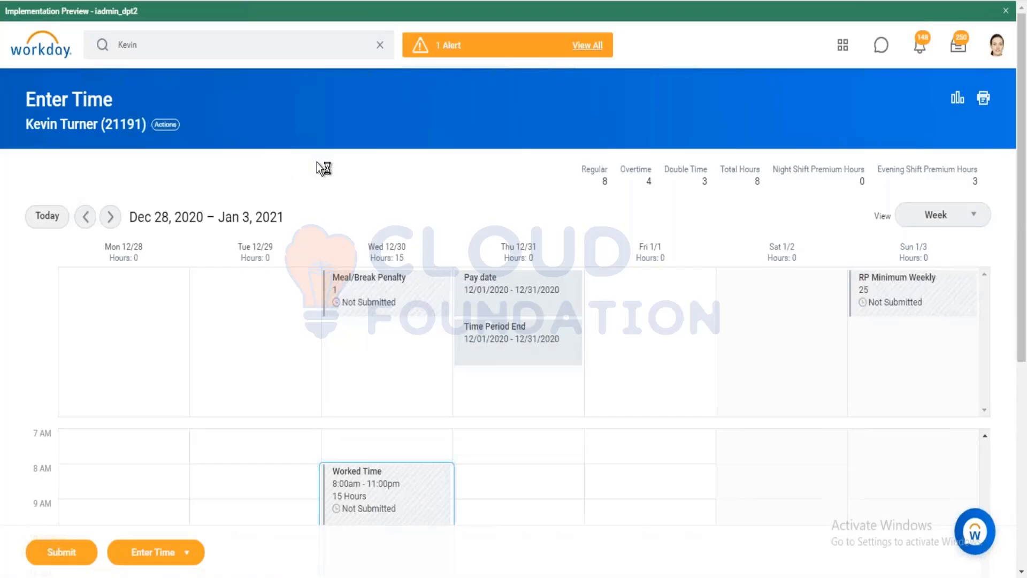
scroll(435, 535, down, 3)
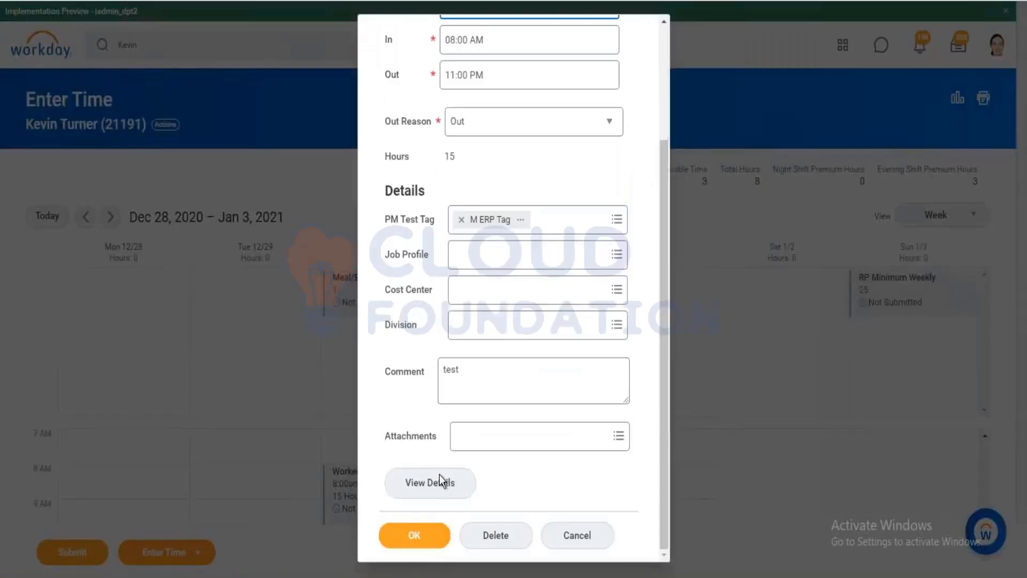
click(475, 478)
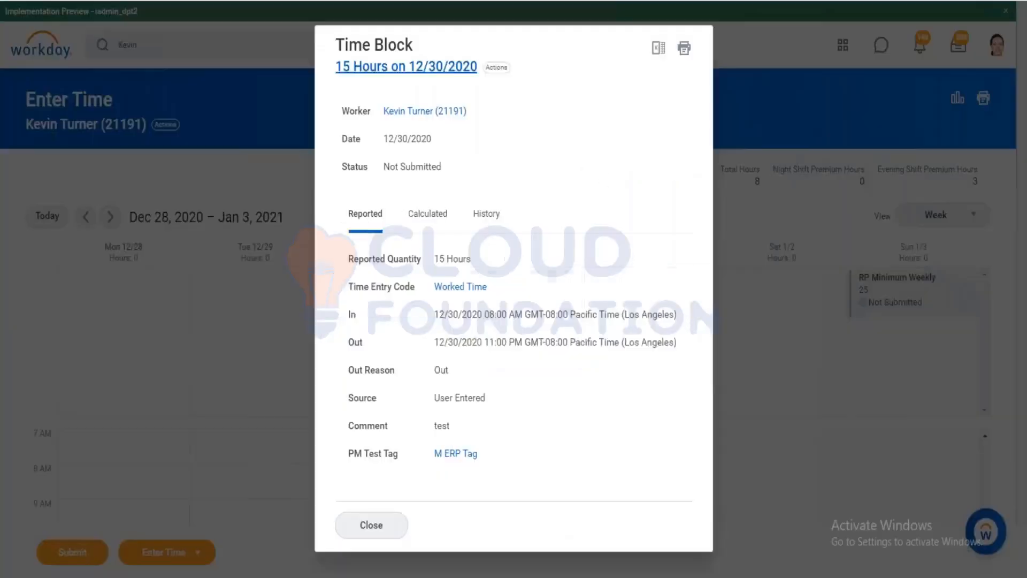
click(403, 214)
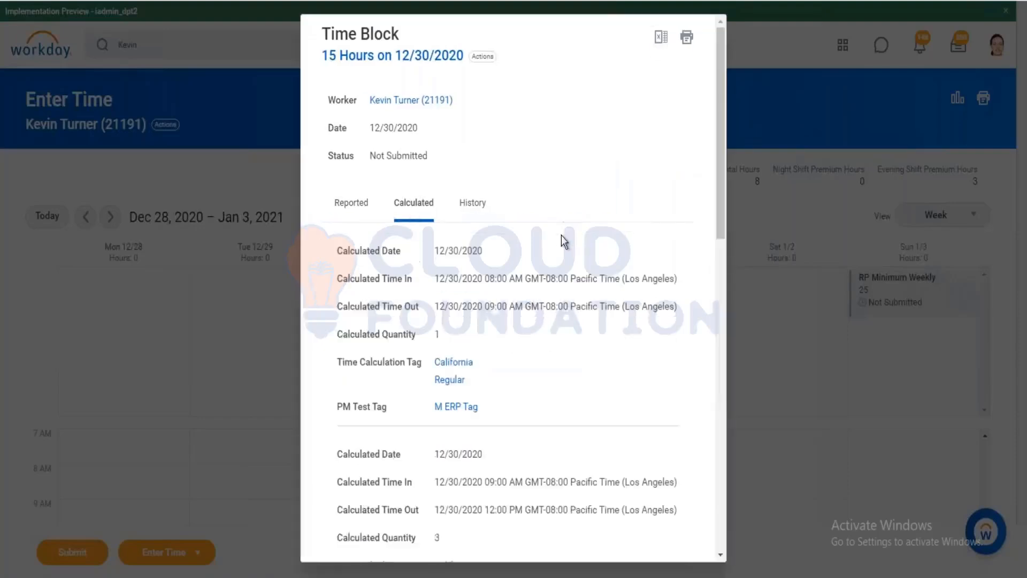
scroll(561, 238, down, 2)
scroll(560, 239, down, 7)
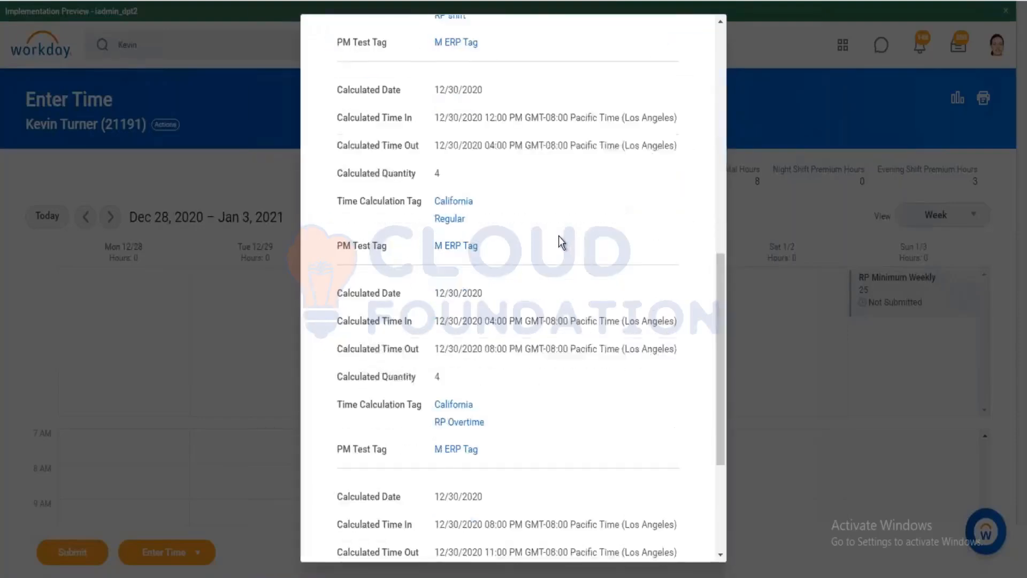
scroll(558, 236, down, 3)
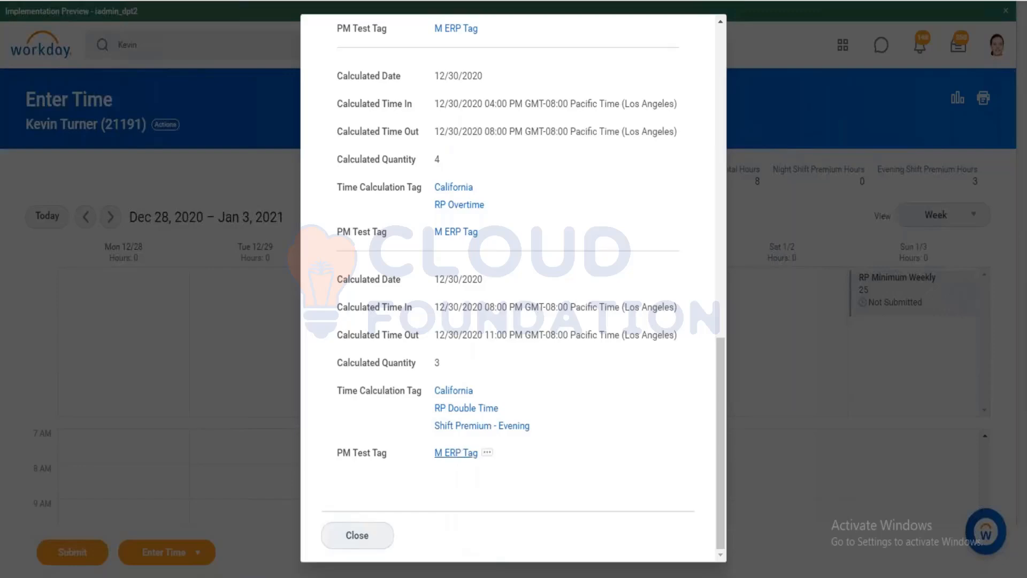
click(358, 535)
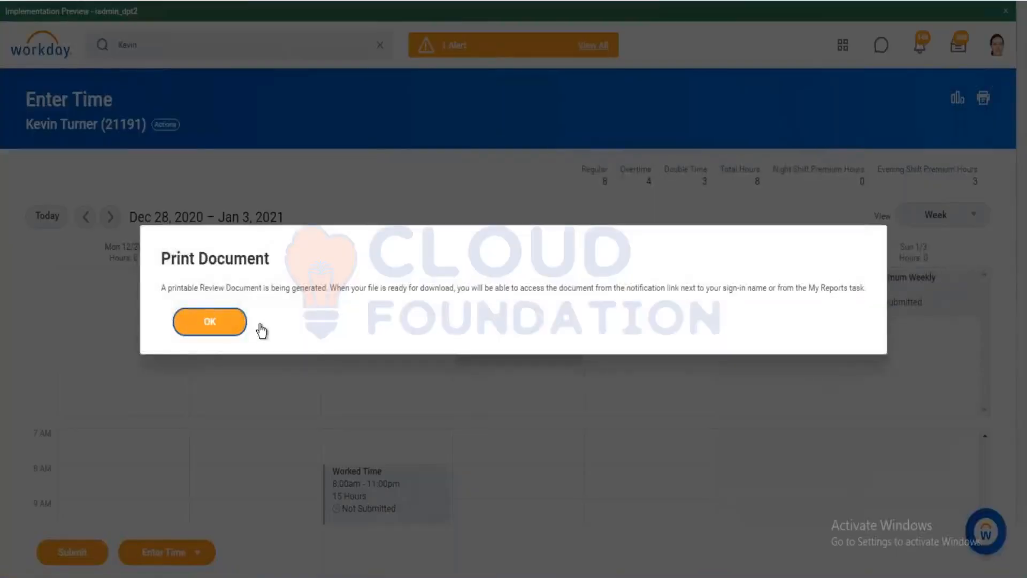
Open the new Time Calendar PDF from notifications, review its 12/30 blocks, and close it.
click(242, 323)
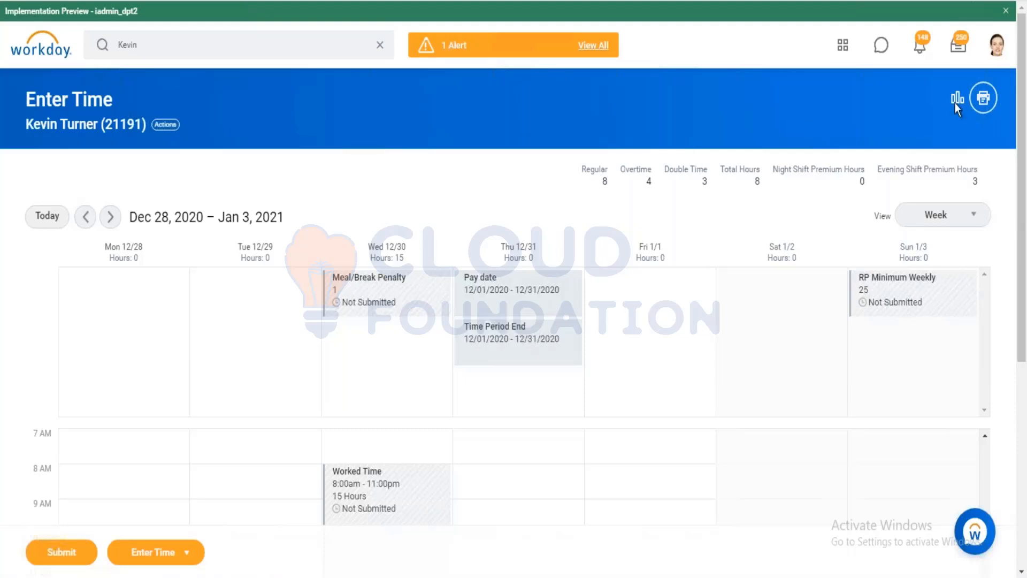
click(919, 46)
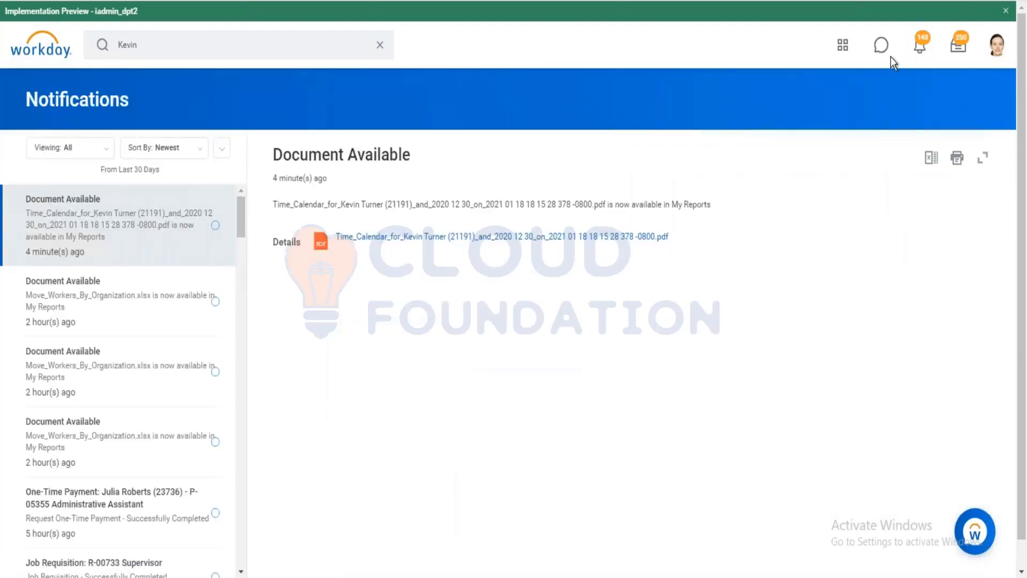
click(920, 45)
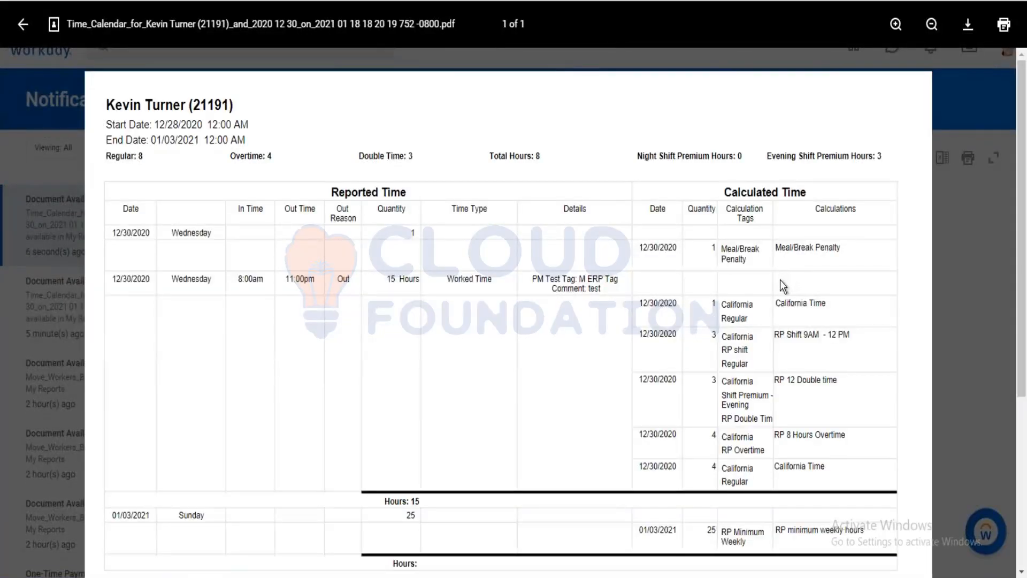
scroll(780, 288, down, 3)
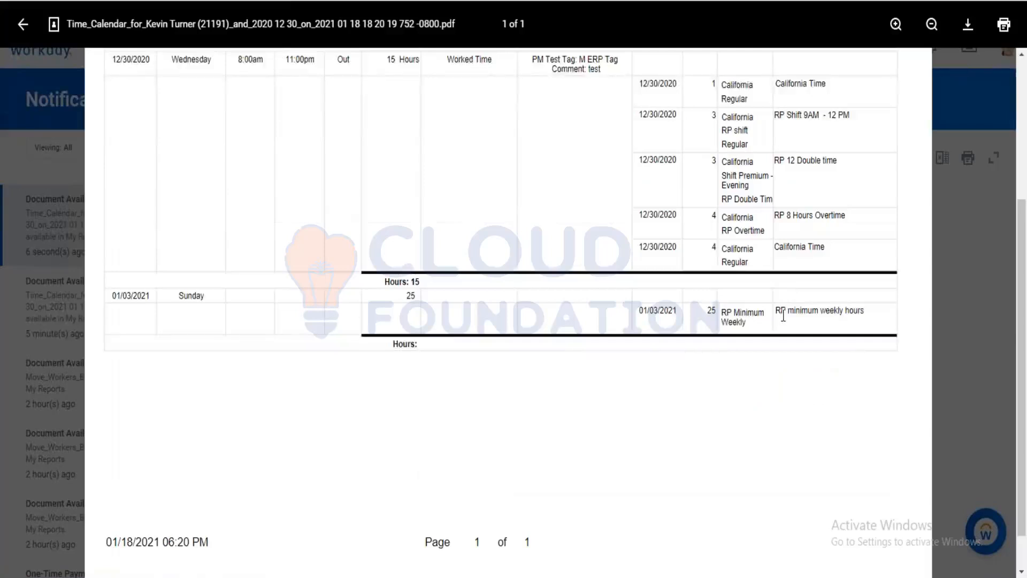
scroll(812, 259, up, 3)
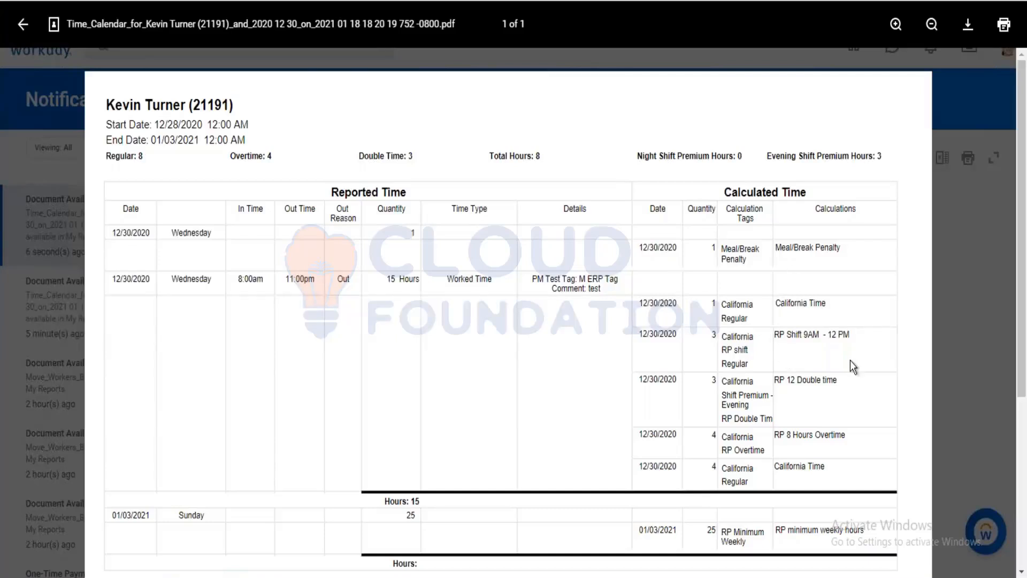
scroll(877, 342, down, 5)
scroll(823, 335, up, 4)
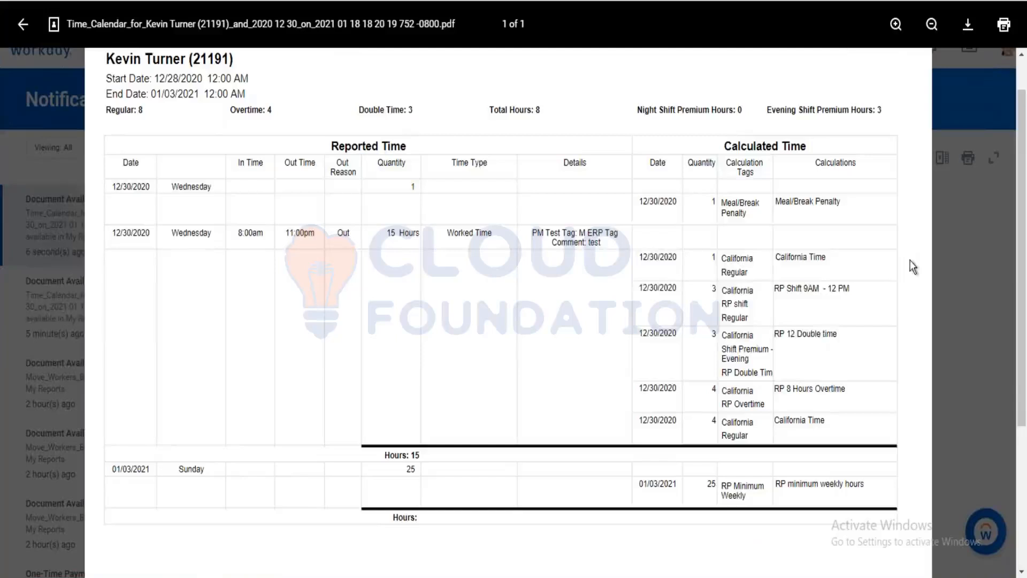
click(23, 24)
click(152, 38)
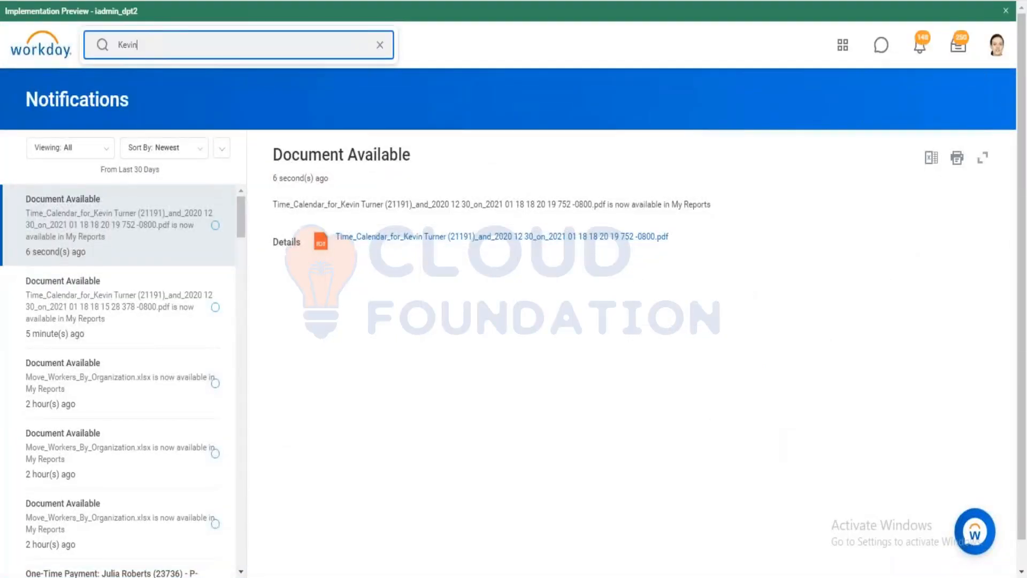
Inspect the CF_SRI_ Regular hours and CF_Time Block _ Cal Tag = Regular fields behind rpd_m tag 4 hrs.
click(972, 2)
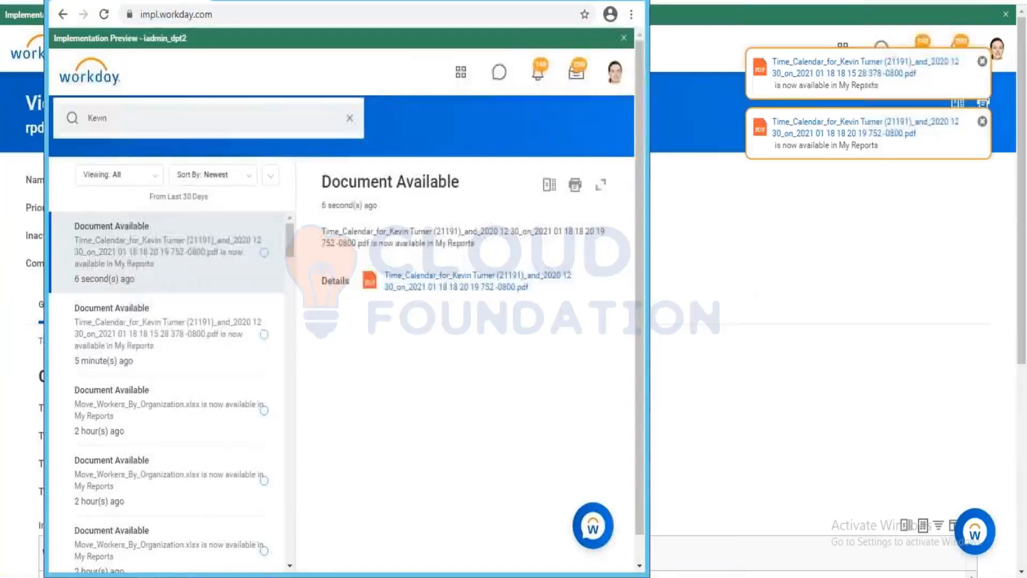
click(590, 2)
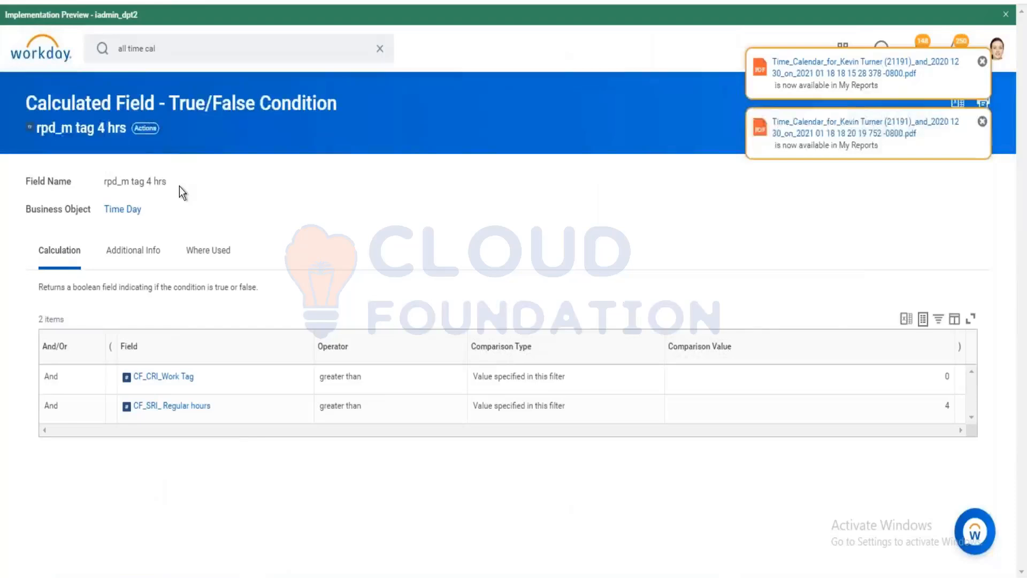
click(145, 128)
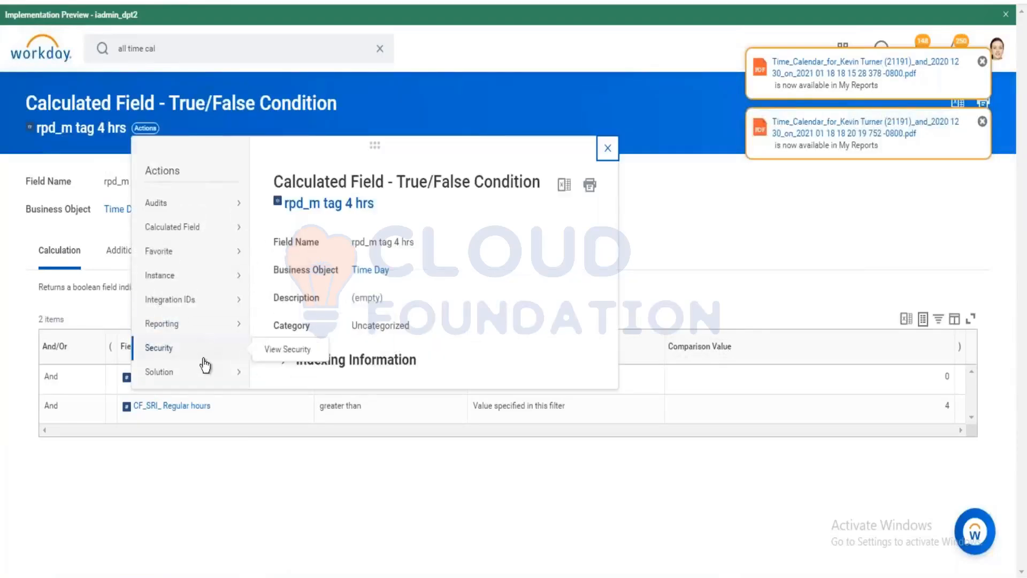
mouse_move(235, 227)
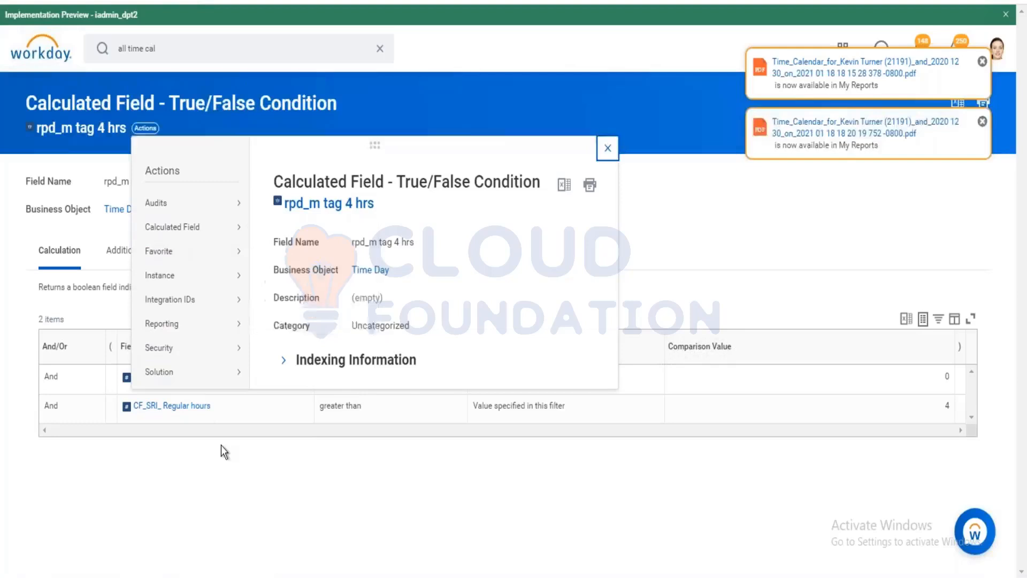
click(171, 406)
click(372, 438)
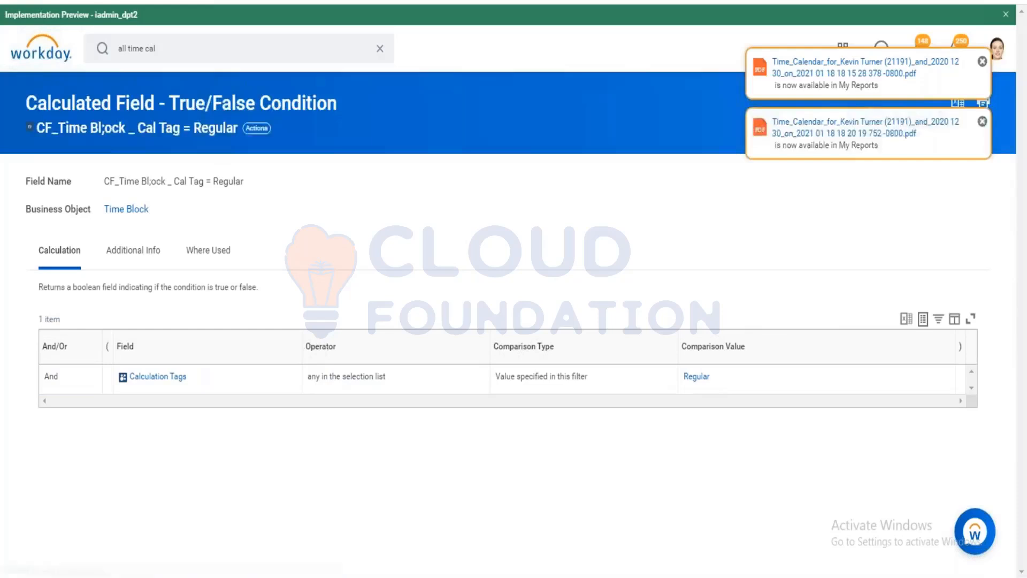
key(alt+Left)
key(alt+Left)
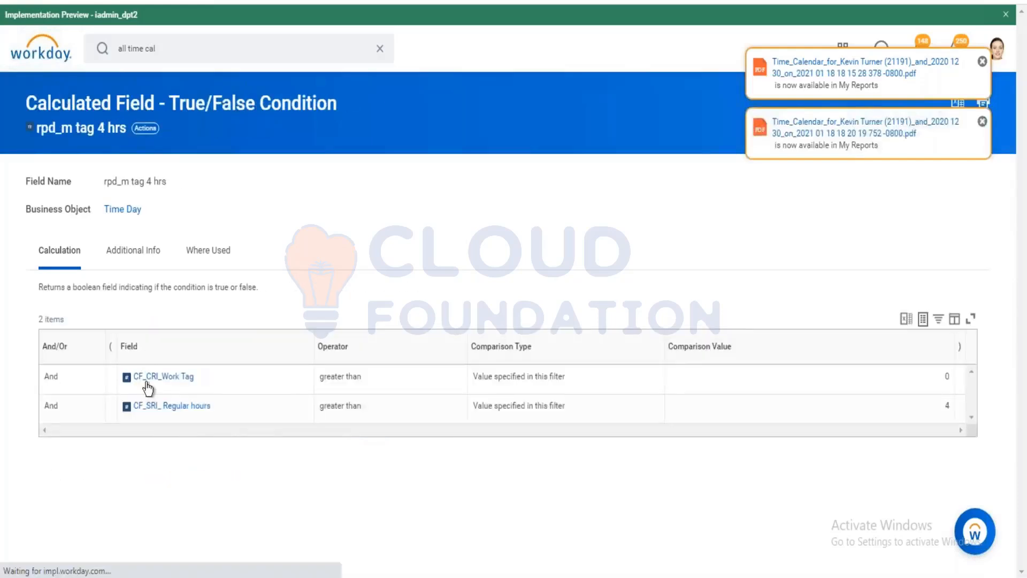
key(alt+Left)
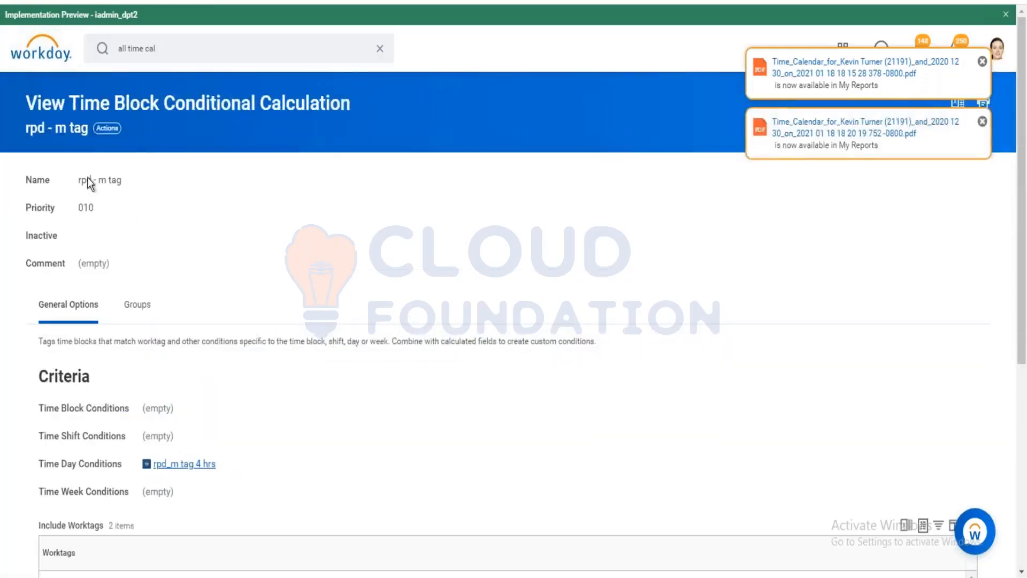
key(alt+Right)
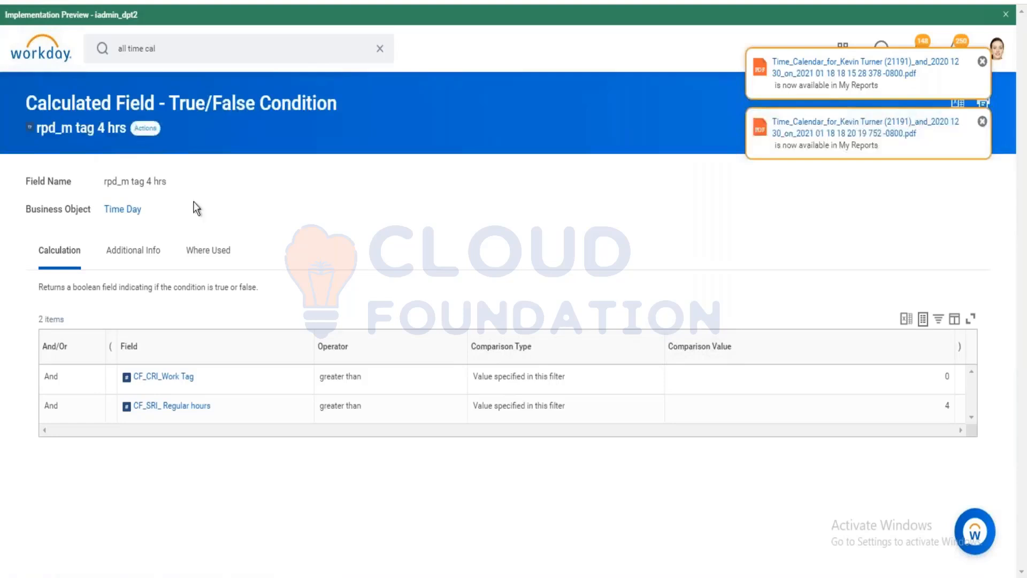
Delete the CF_CRI_Work Tag condition from rpd_m tag 4 hrs and save.
click(146, 128)
mouse_move(193, 227)
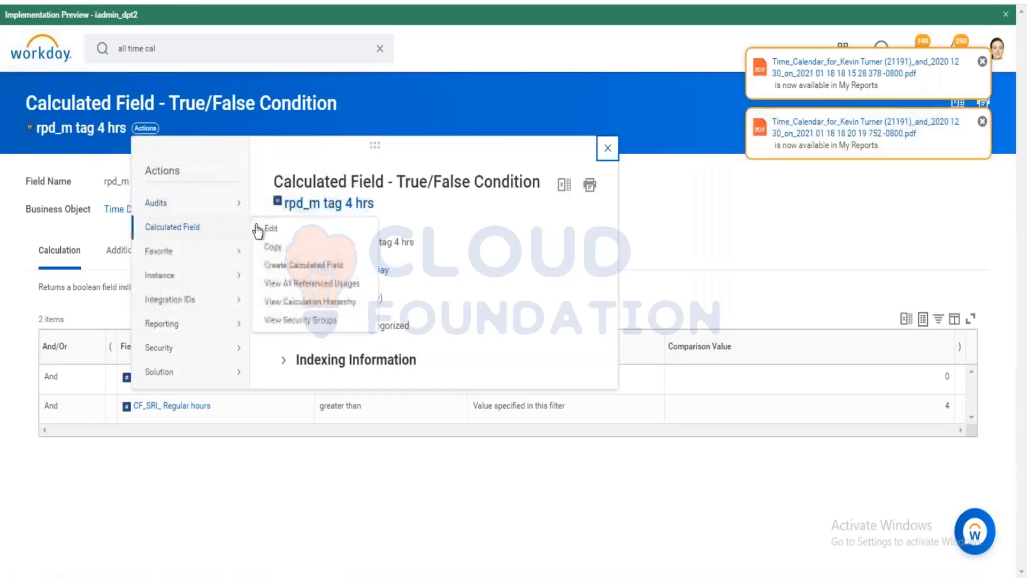
click(268, 229)
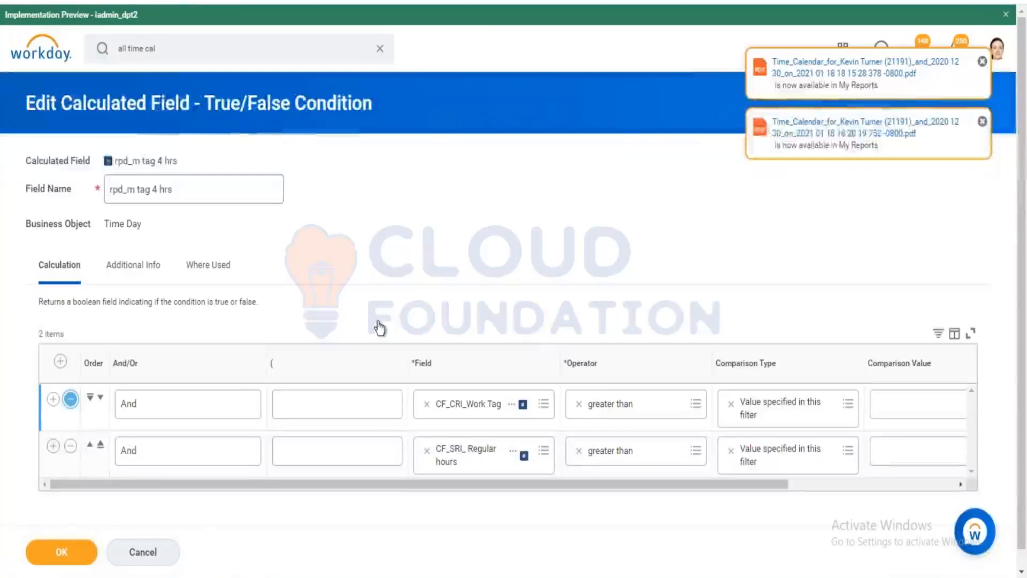
click(70, 398)
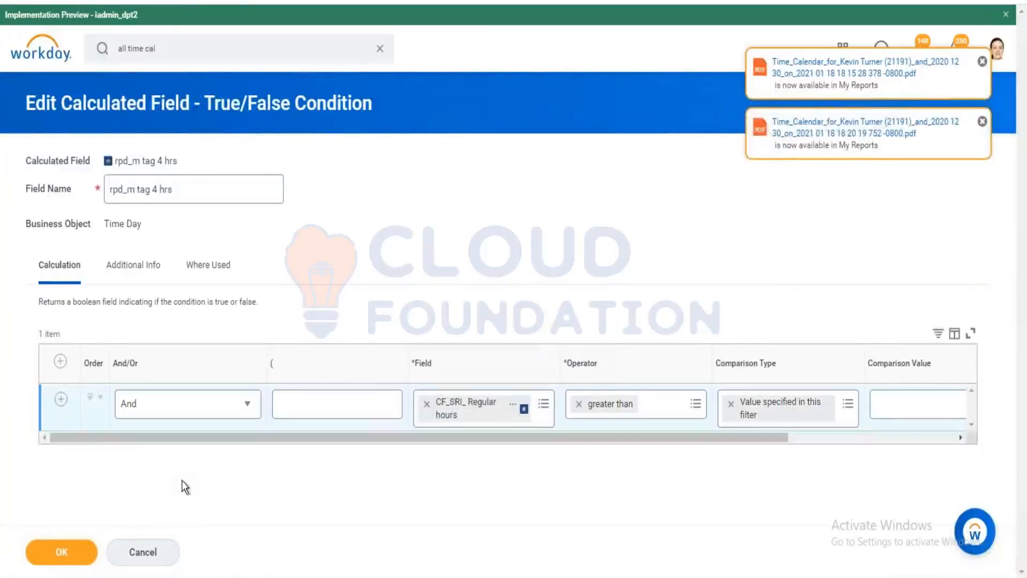
click(93, 553)
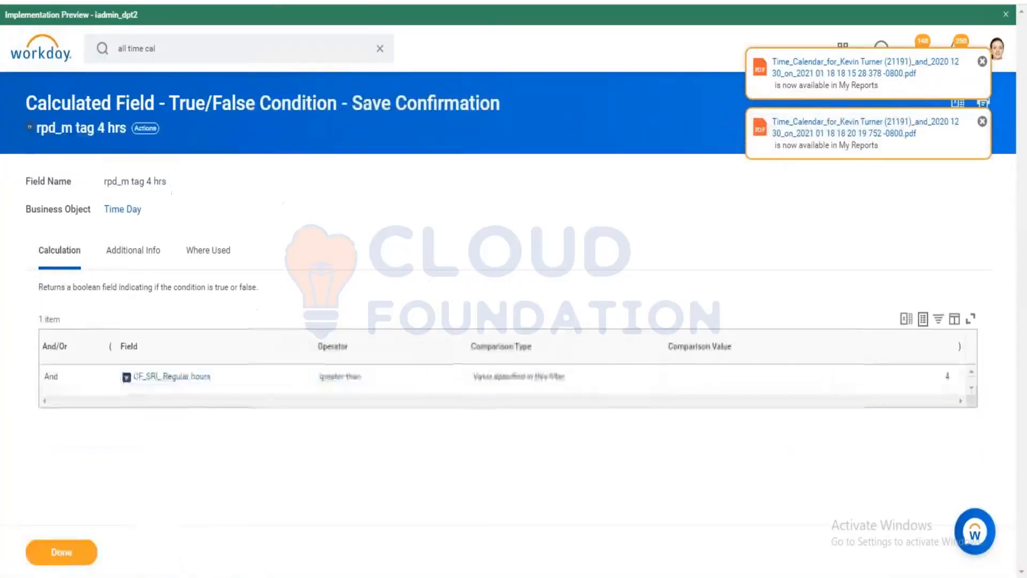
Review the earlier time calendar notification, then return to the employee's time entry calendar.
mouse_move(251, 577)
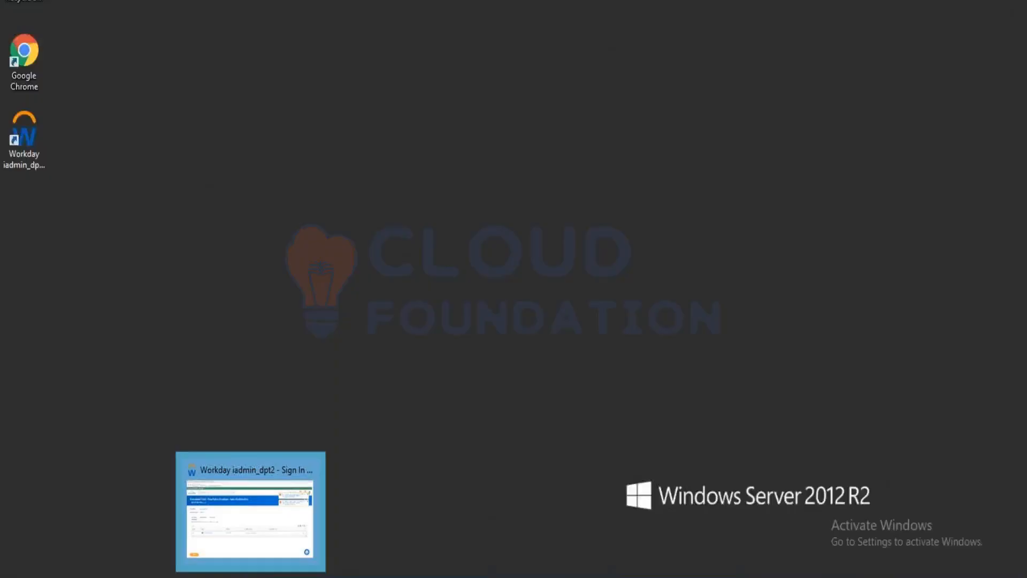
click(250, 514)
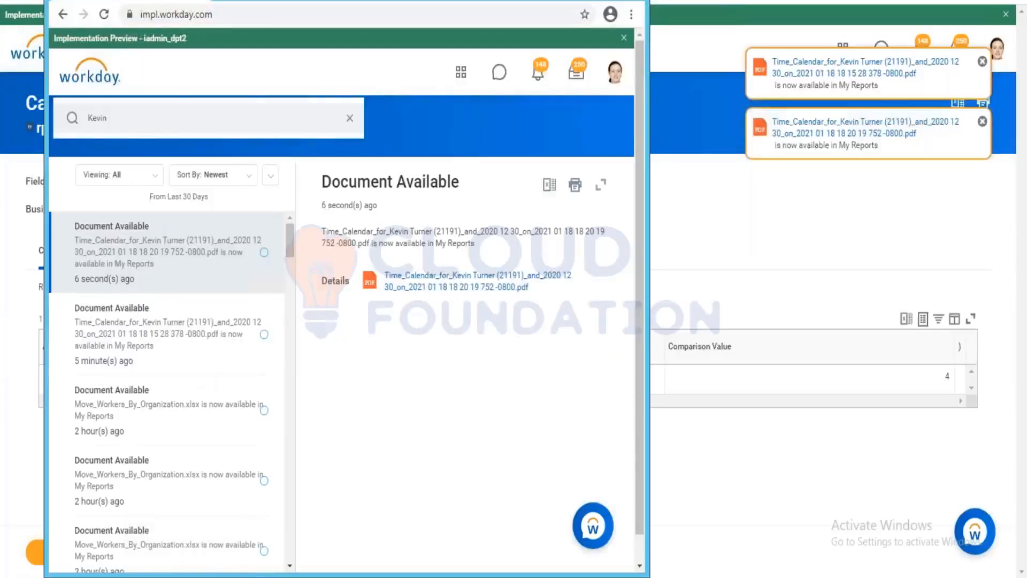
double_click(107, 0)
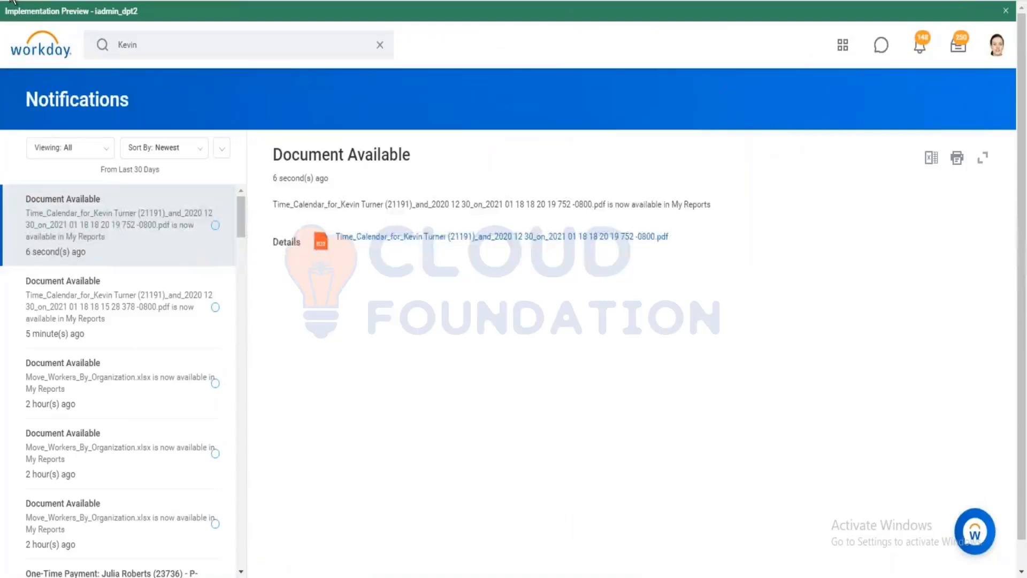
click(119, 299)
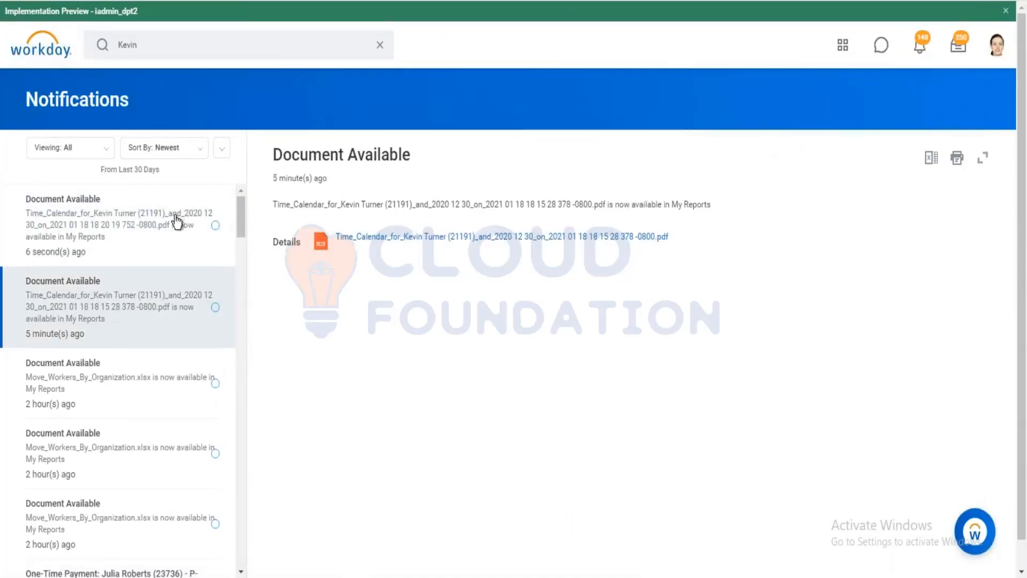
click(16, 0)
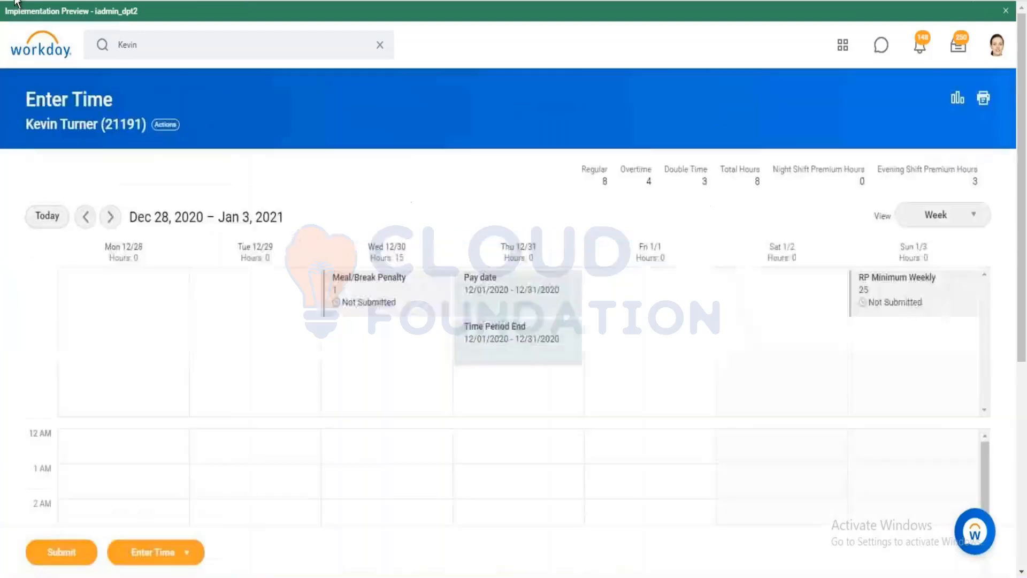
Rerun and confirm time calculations for the week.
click(179, 552)
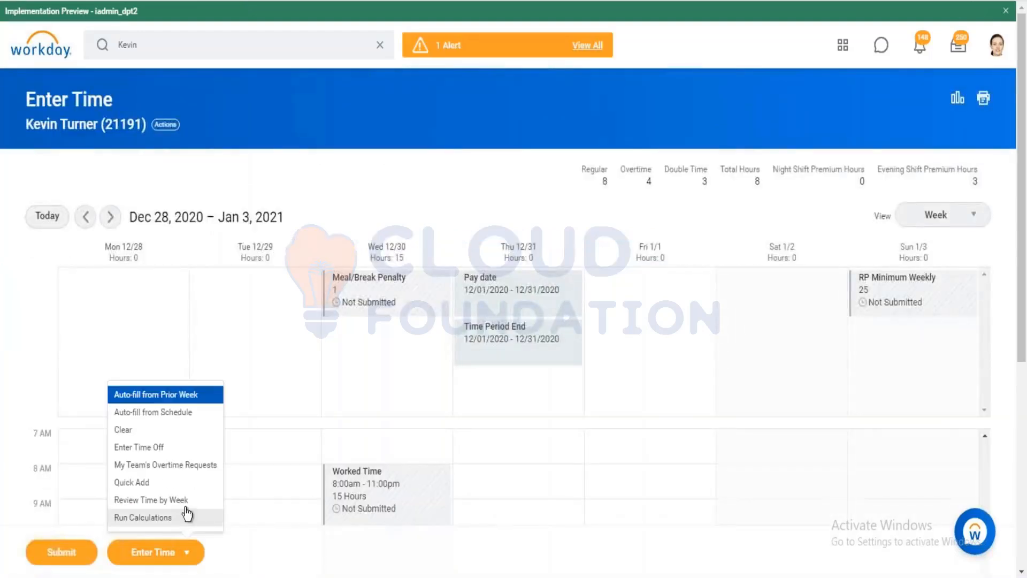
click(187, 513)
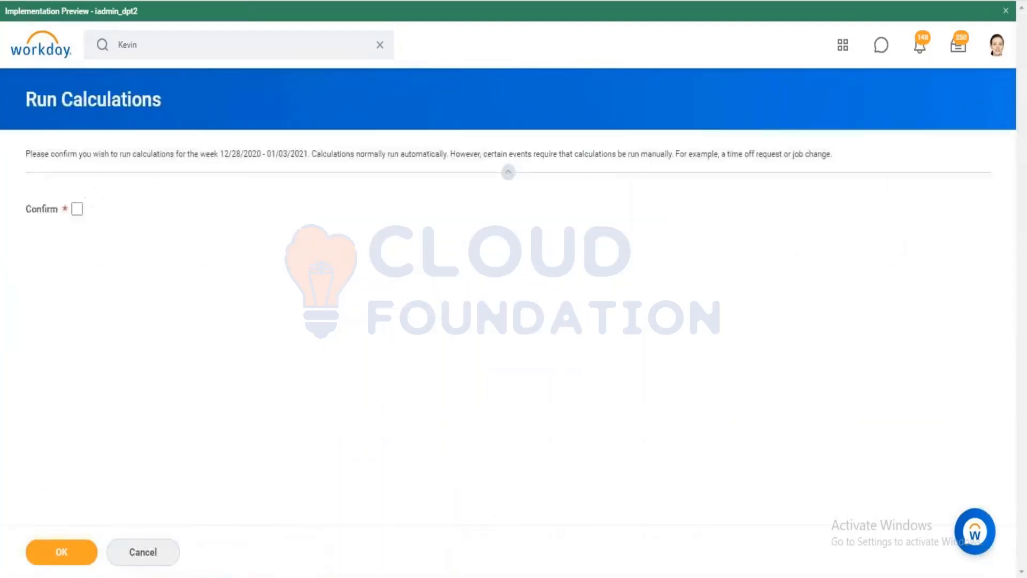
click(77, 210)
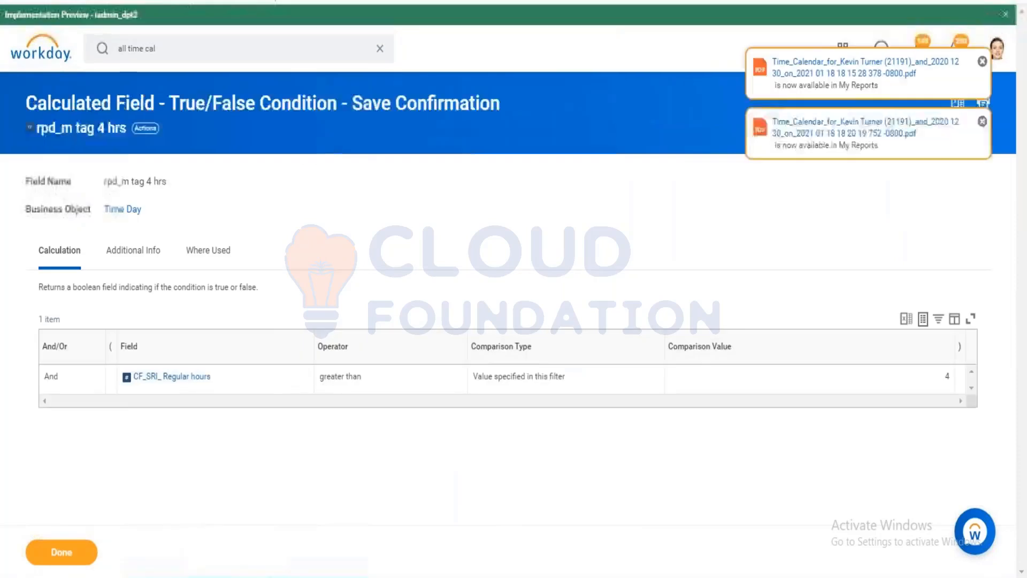
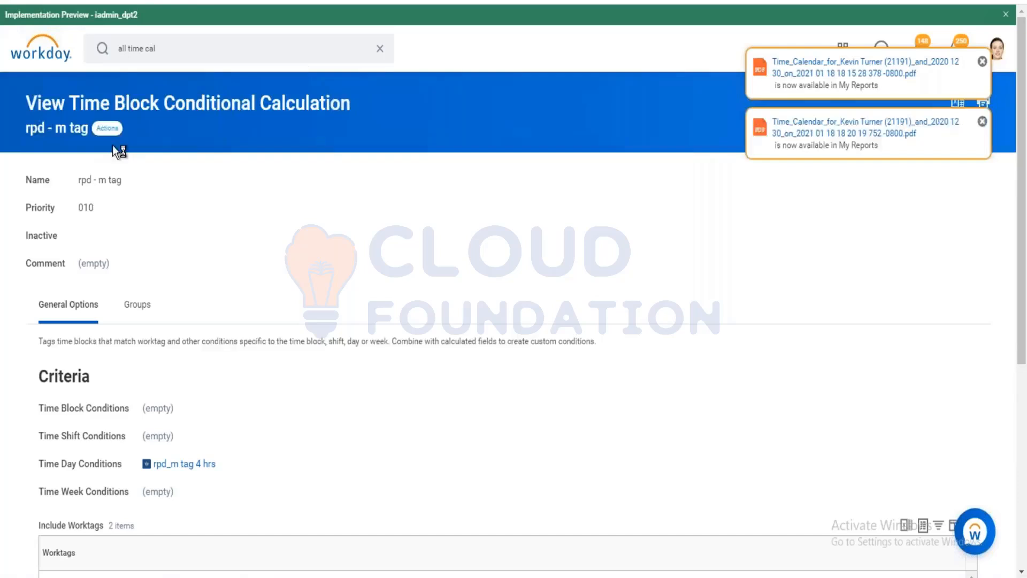
Open the rpd - m tag time calculation for editing.
mouse_move(167, 318)
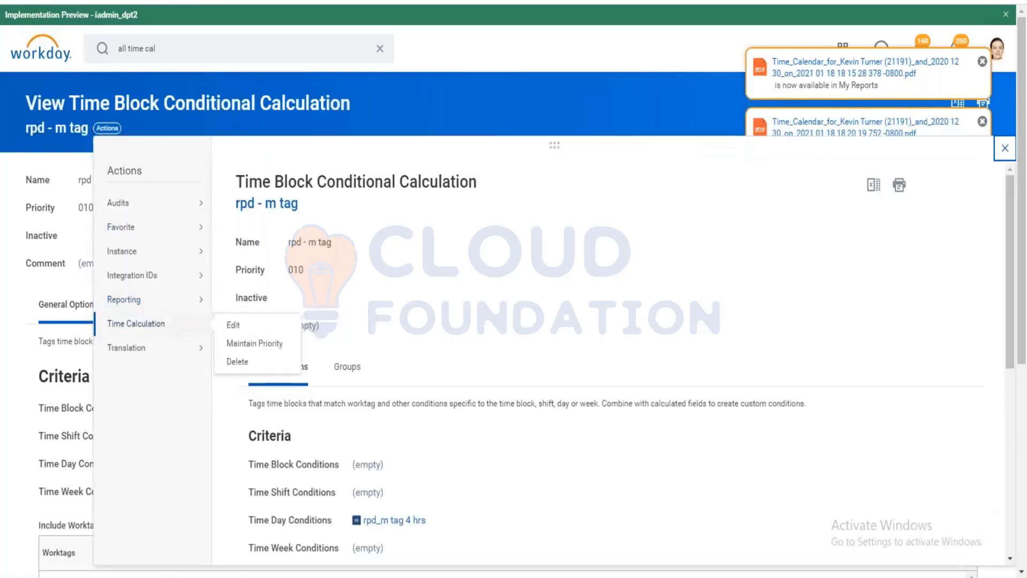
click(229, 325)
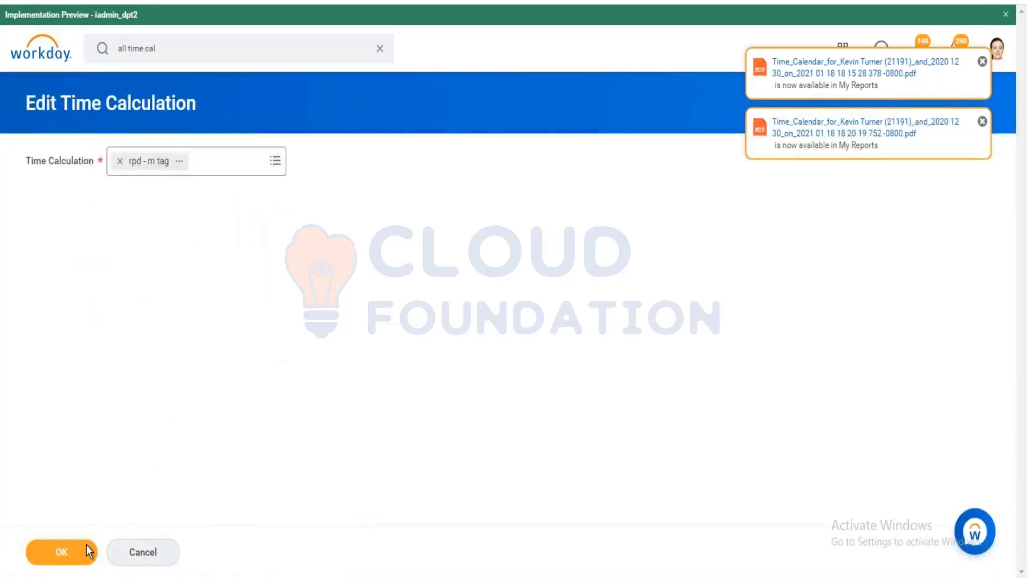
click(86, 545)
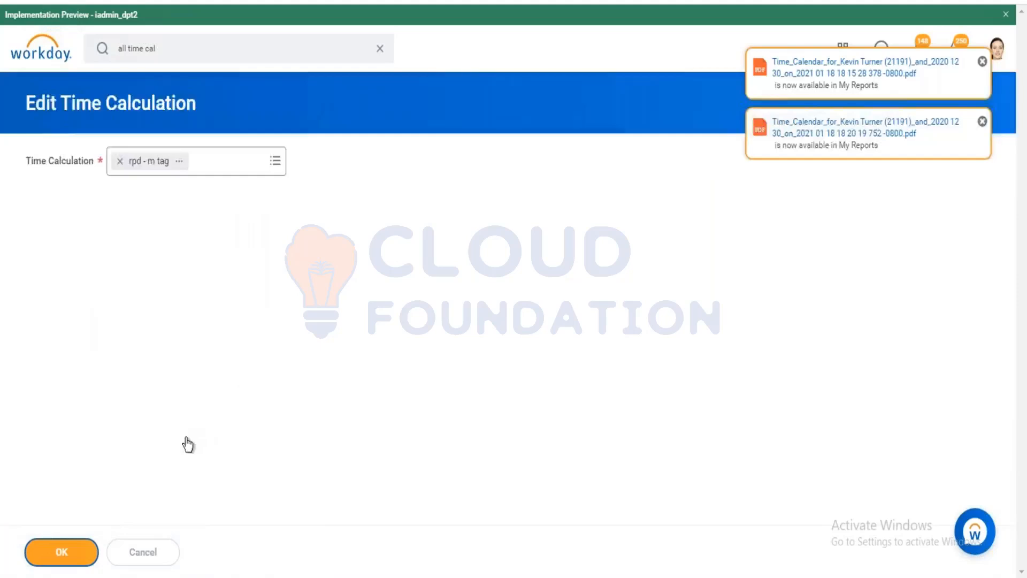
scroll(159, 422, down, 5)
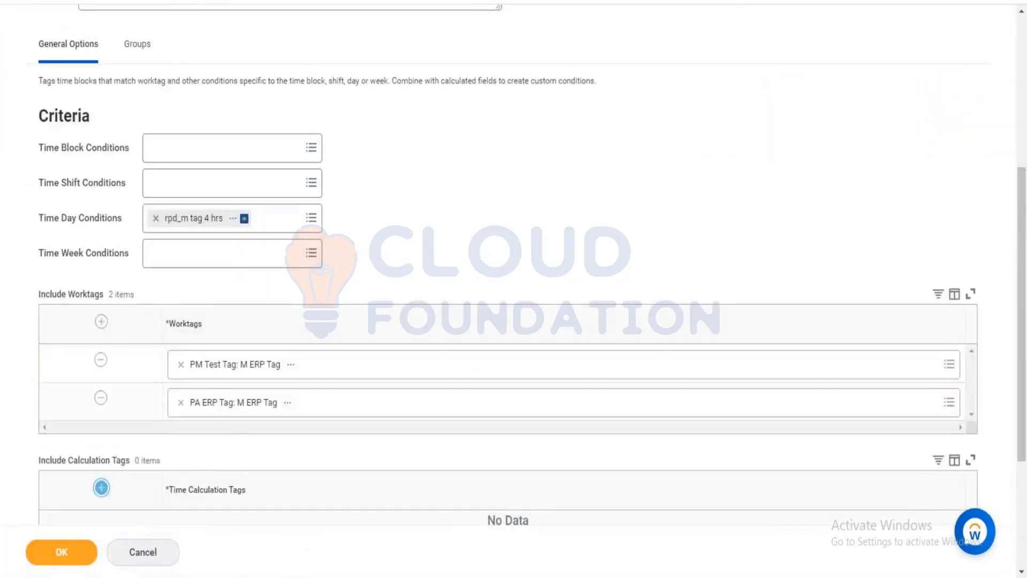
scroll(238, 442, down, 4)
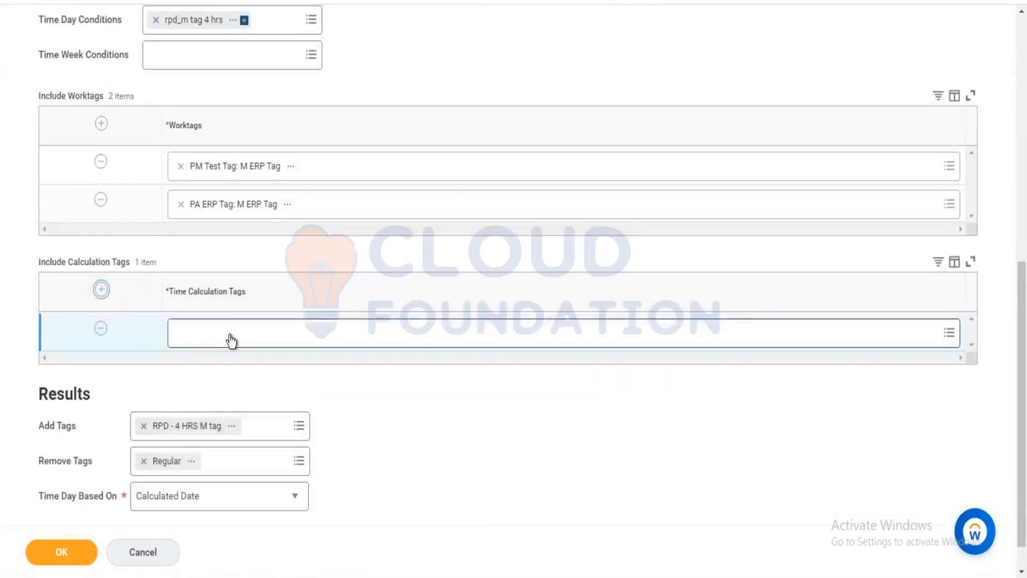
Add Regular as an included calculation tag.
click(231, 340)
text(re)
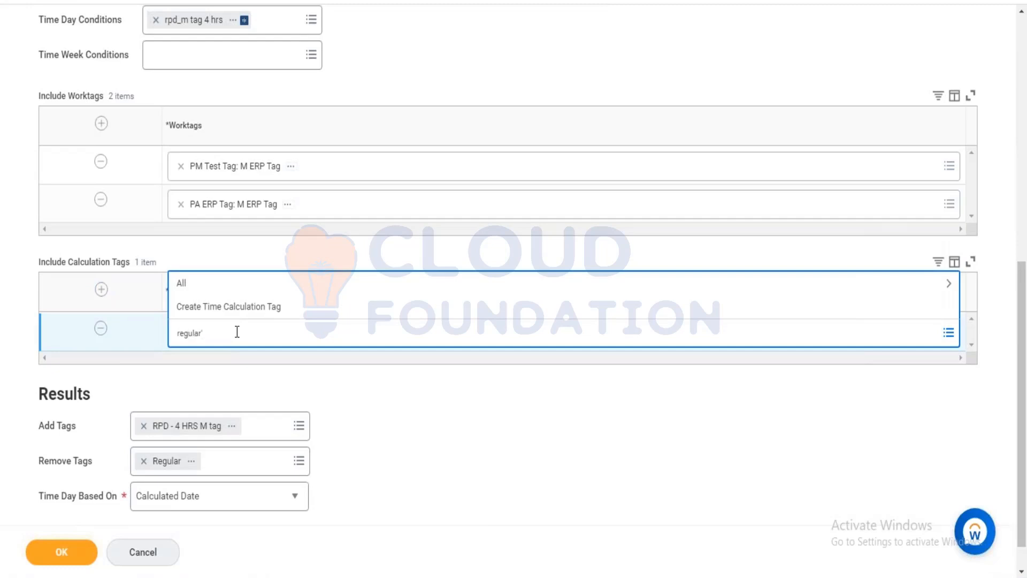
text(gular)
key(Return)
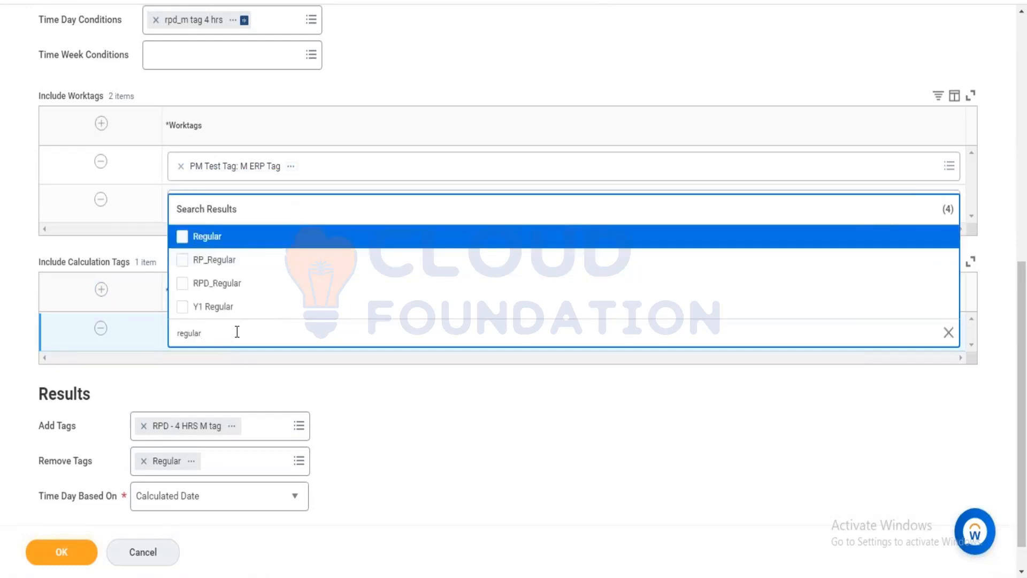
click(269, 234)
click(356, 140)
scroll(356, 140, up, 5)
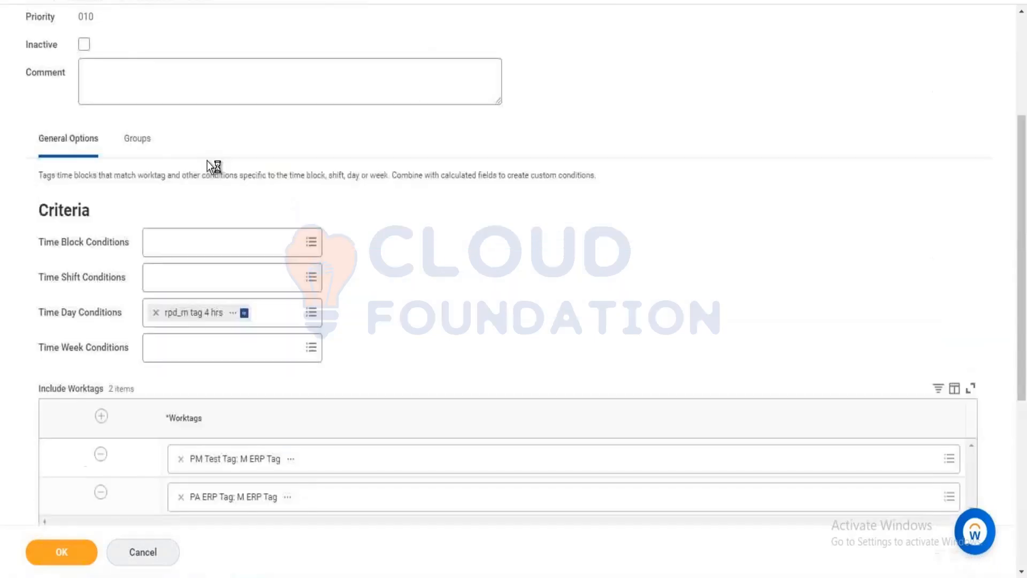
Review the RPD_Calc_group group's calculations and the workers it applies to.
click(147, 143)
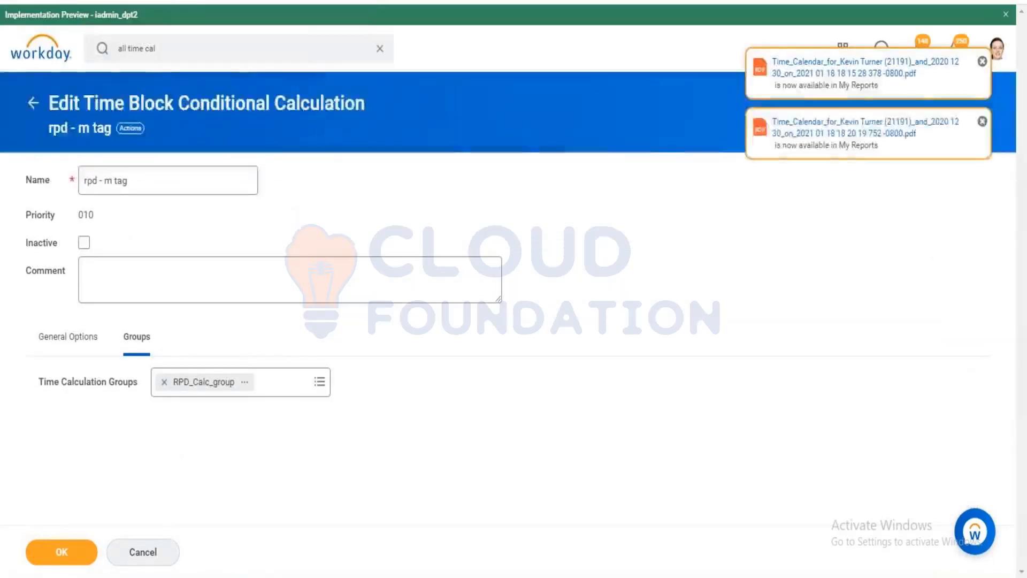
click(245, 382)
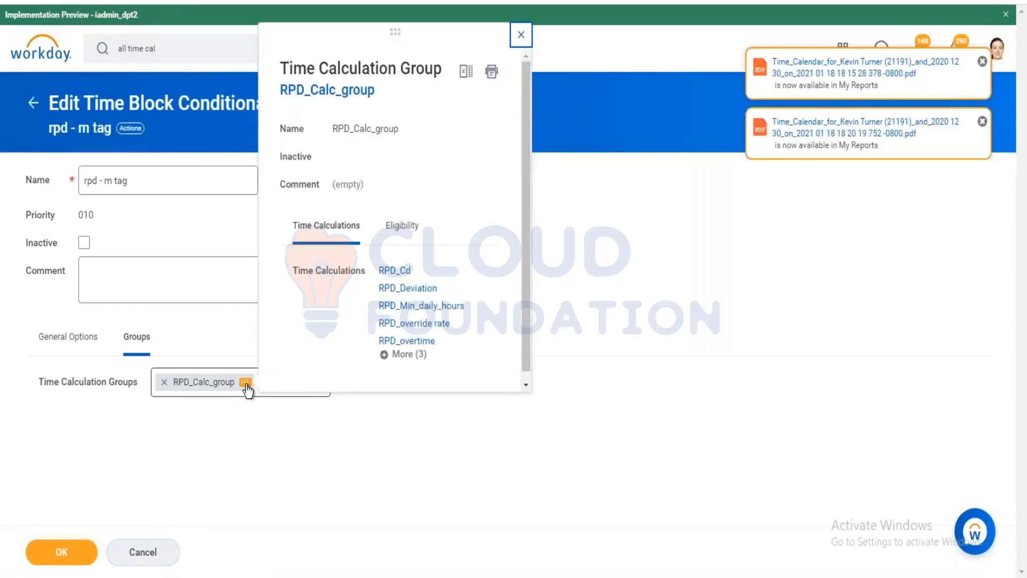
click(404, 355)
click(402, 226)
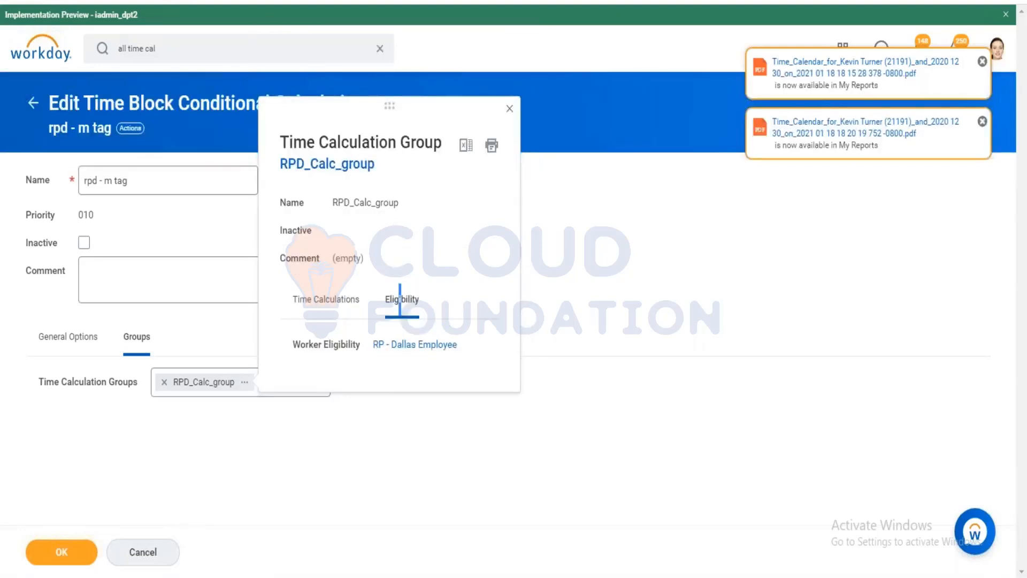
mouse_move(210, 576)
Replace RPD_Calc_group with Overtime Calculations - U.S. as the calculation group.
click(165, 382)
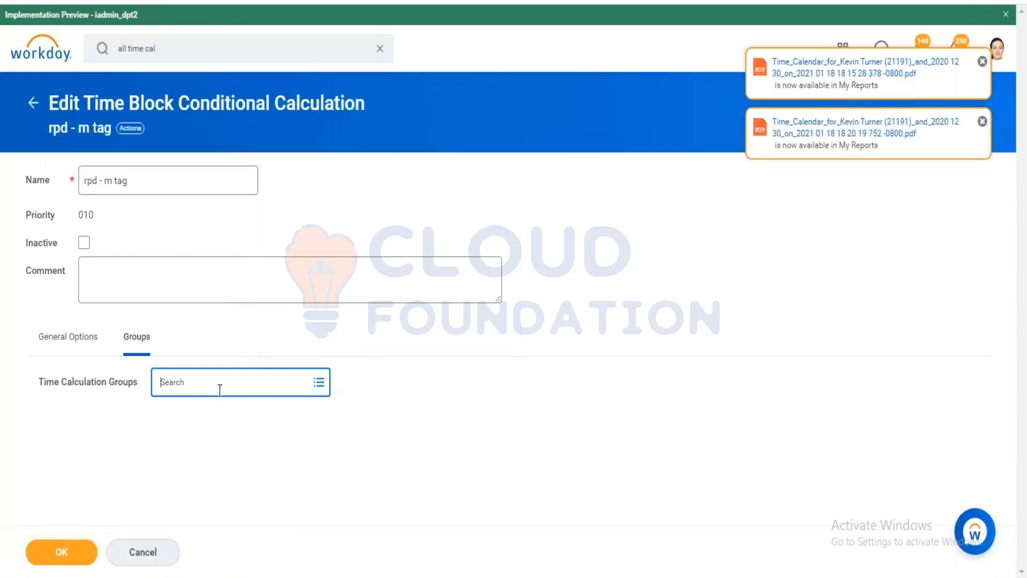
text(0)
text(vertime)
key(Return)
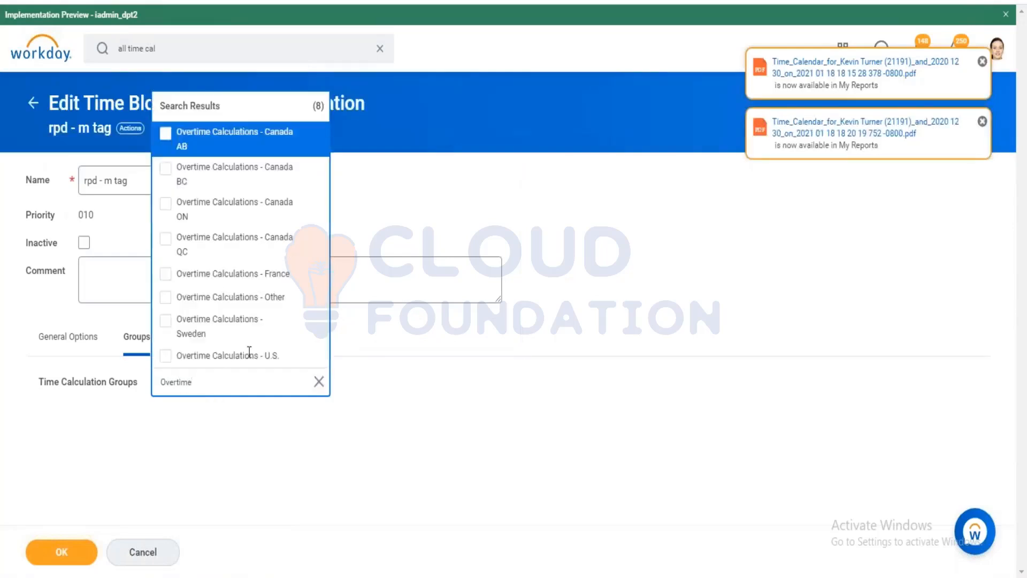
click(228, 355)
click(69, 336)
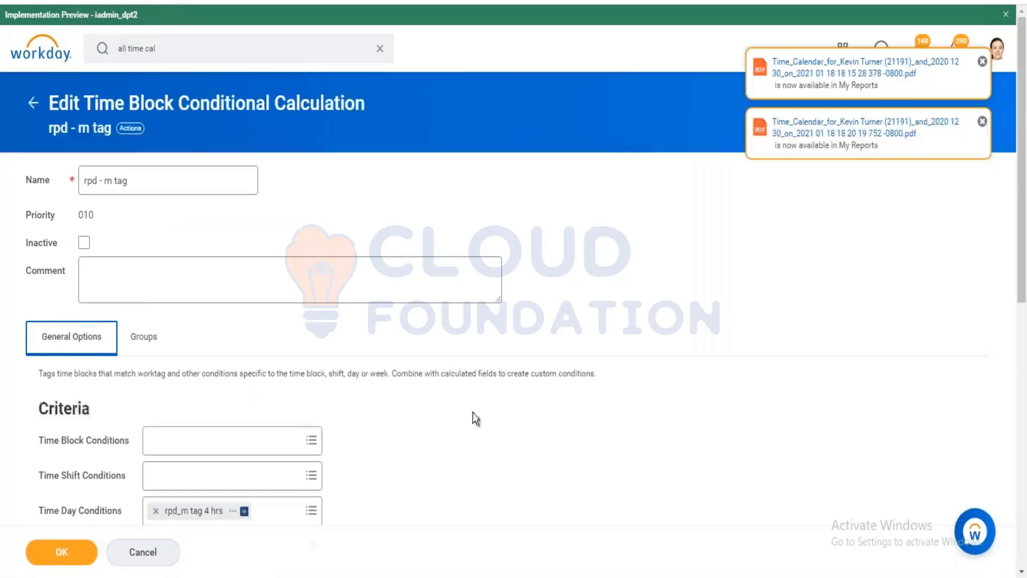
Run calculations for 12/28/2020–01/03/2021 and view the rpd_m tag 4 hrs field definition.
scroll(463, 426, down, 5)
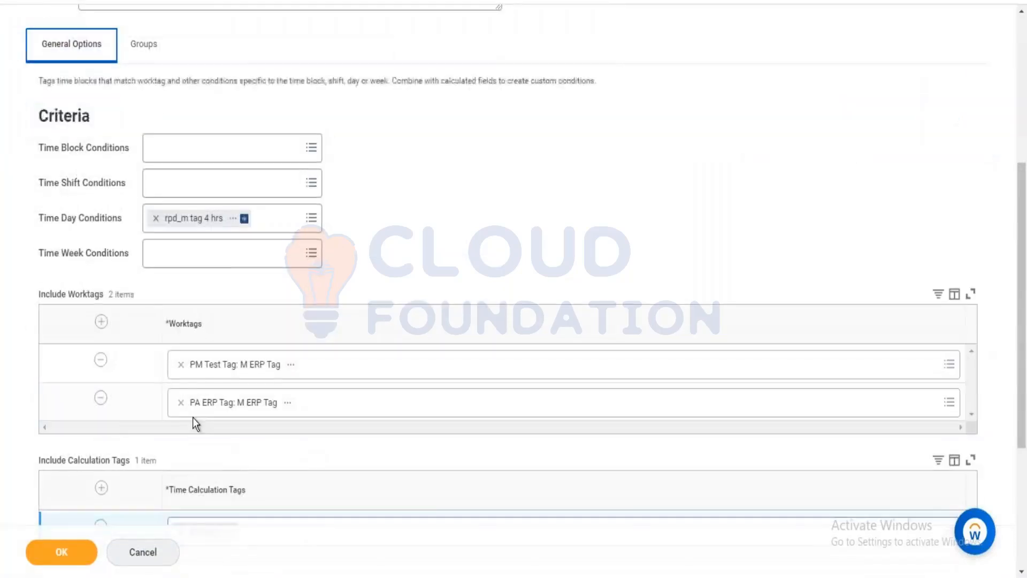
right_click(230, 219)
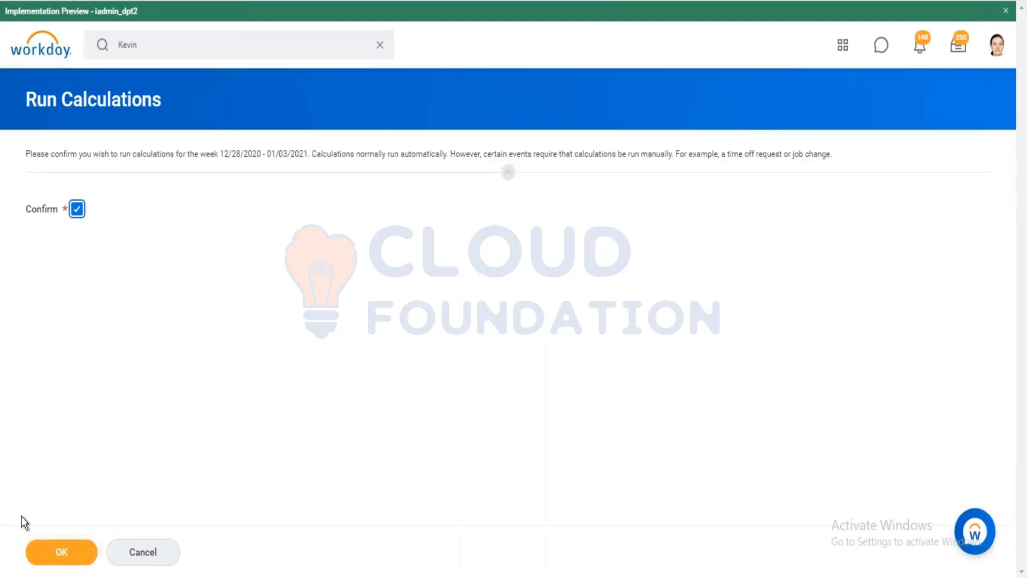
click(59, 550)
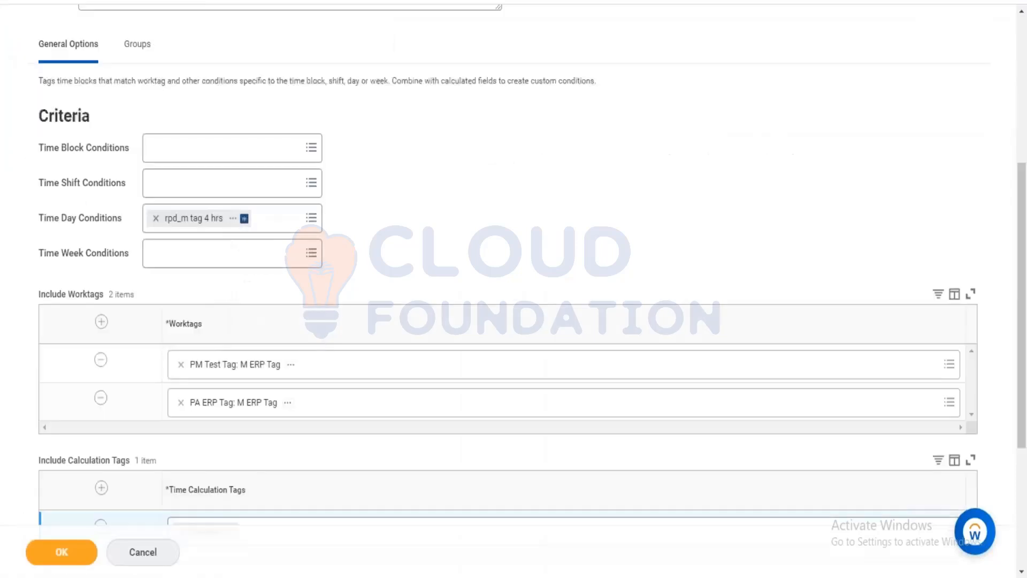
scroll(225, 209, down, 4)
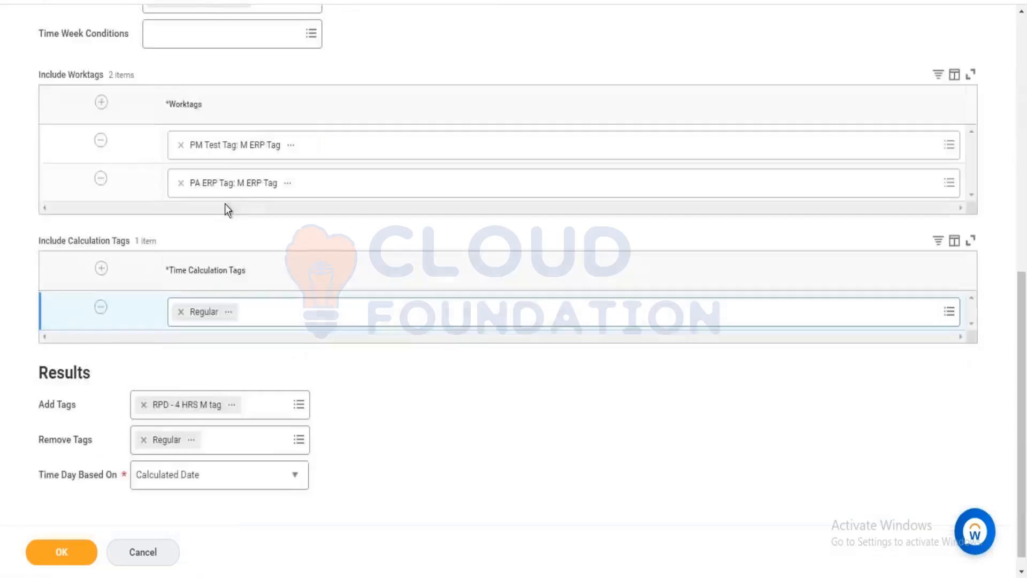
scroll(259, 122, up, 3)
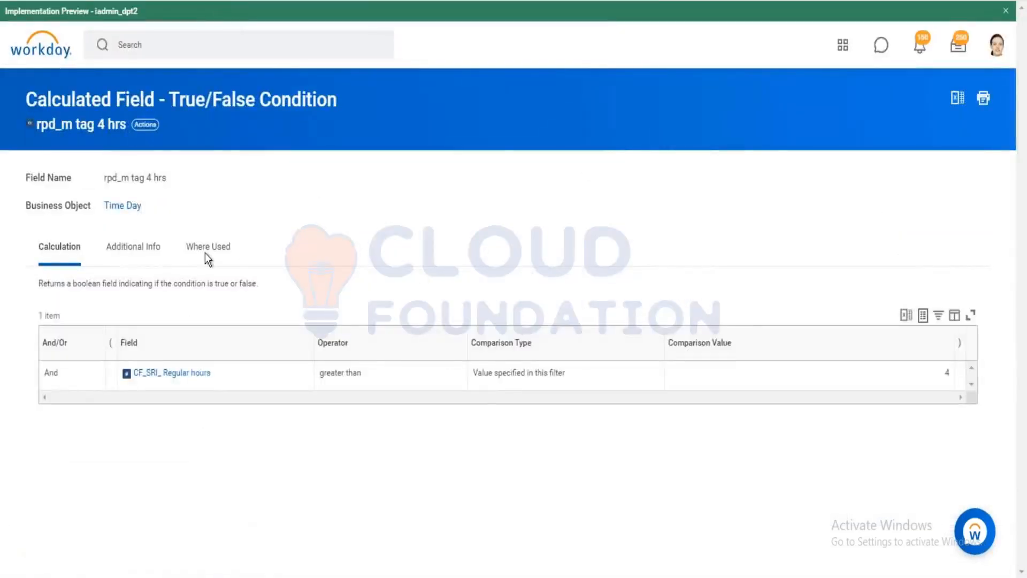
Check where rpd_m tag 4 hrs is used, then open it for editing.
click(210, 249)
click(75, 255)
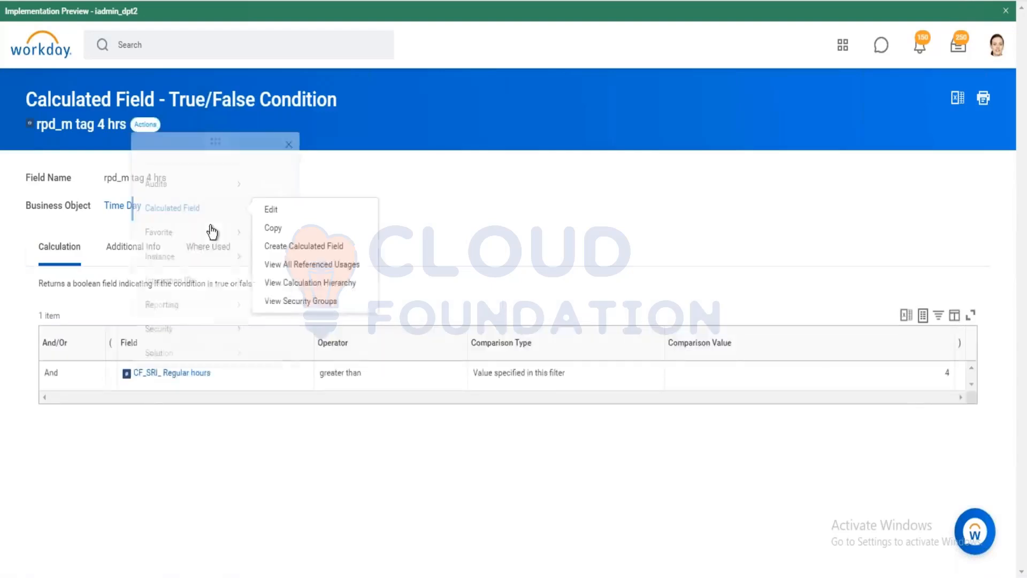
mouse_move(225, 225)
click(271, 225)
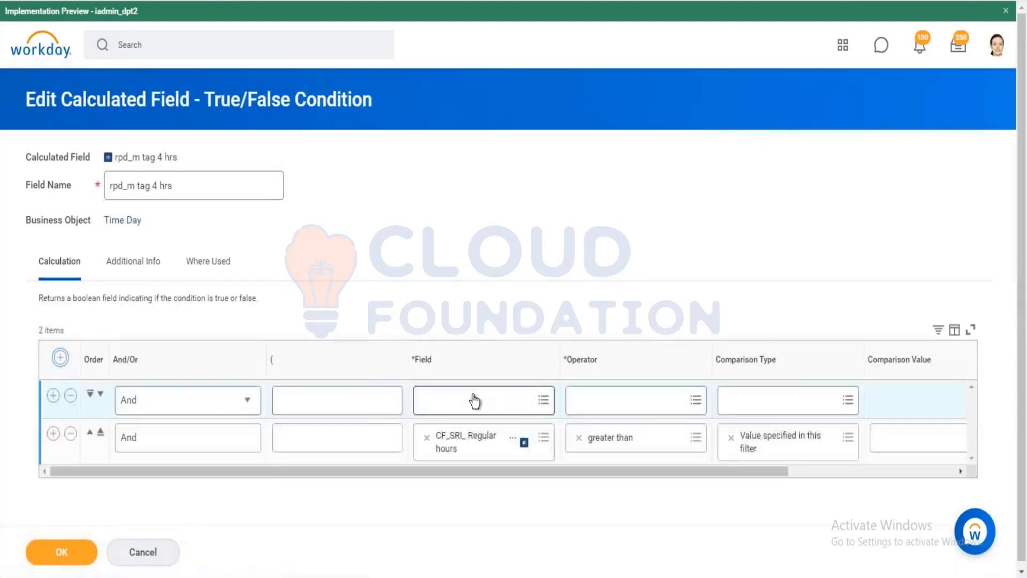
Add the condition CF_CRI_Work Tag greater than 0 and save the field.
click(471, 399)
text(CRI)
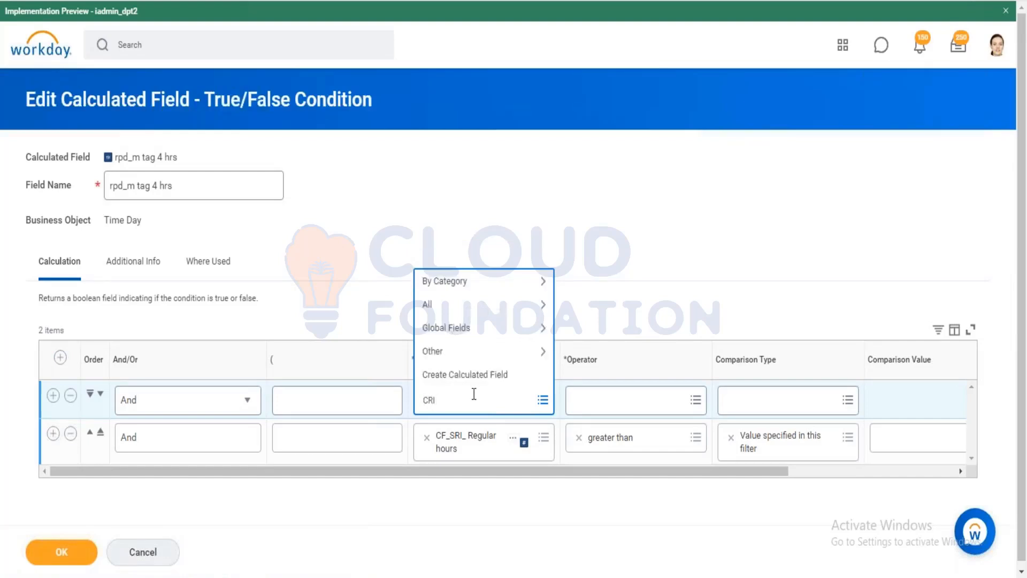
key(Return)
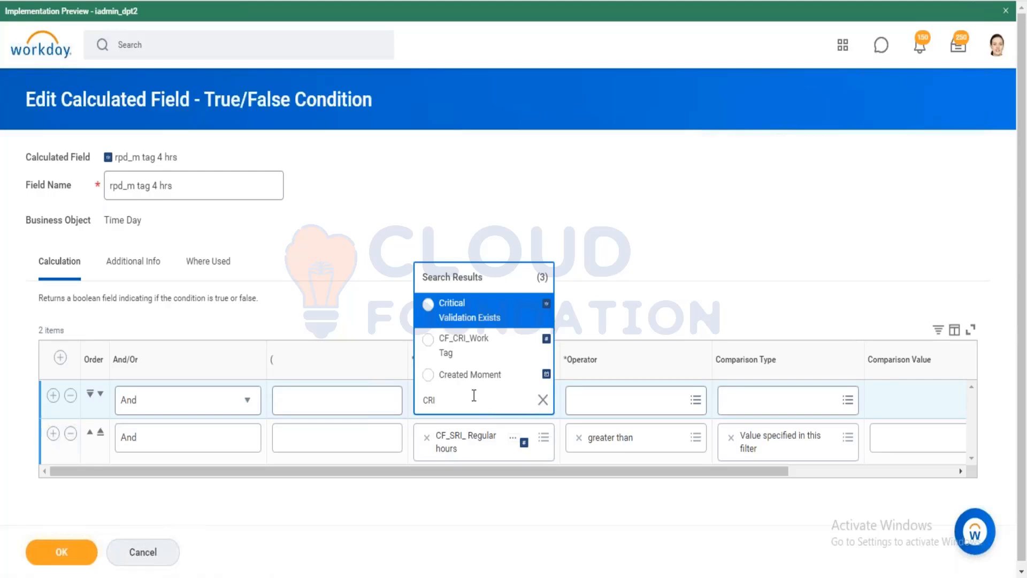
click(502, 352)
click(641, 409)
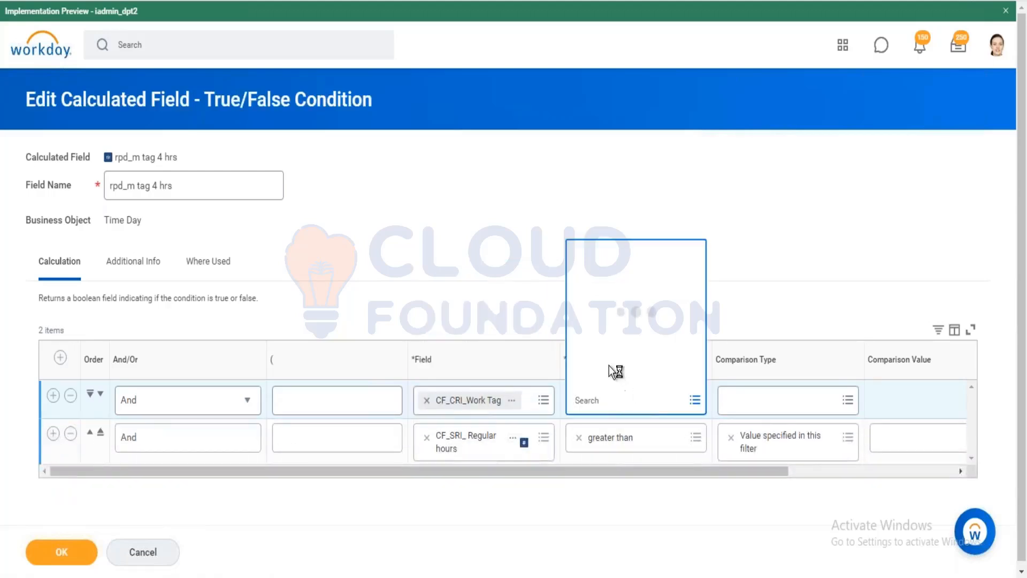
click(605, 349)
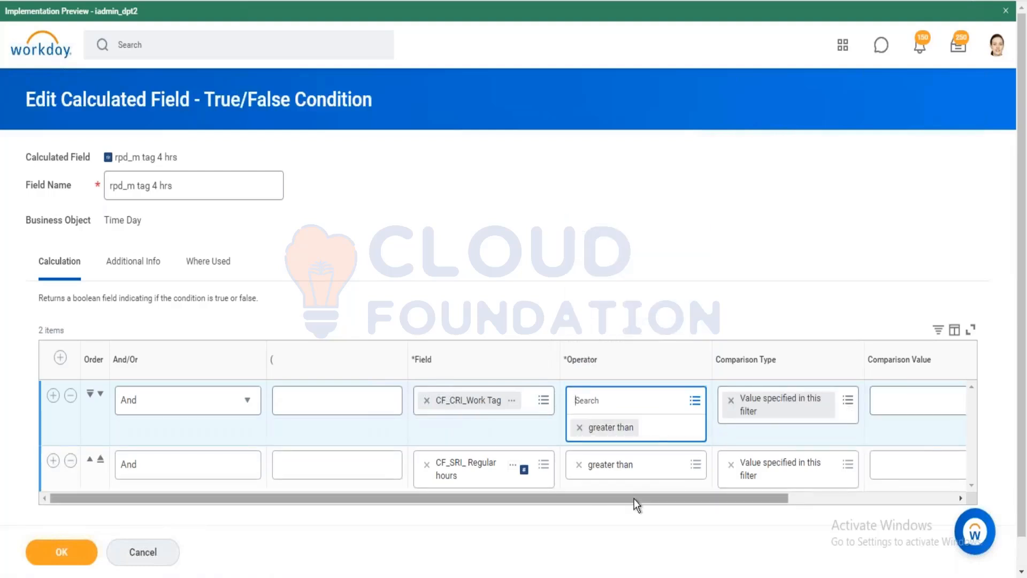
drag(634, 498, 795, 506)
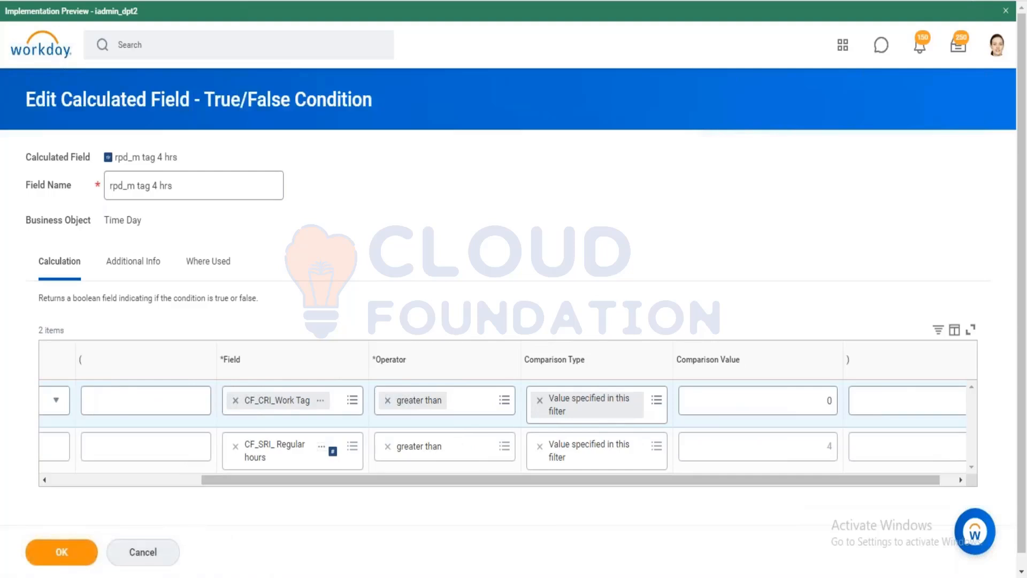
click(61, 552)
mouse_move(250, 577)
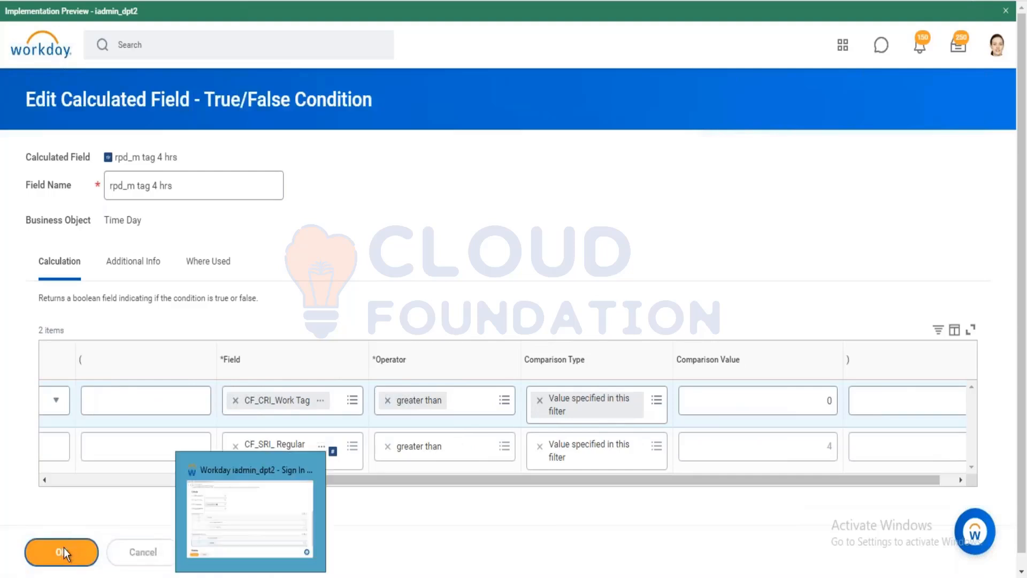
click(251, 577)
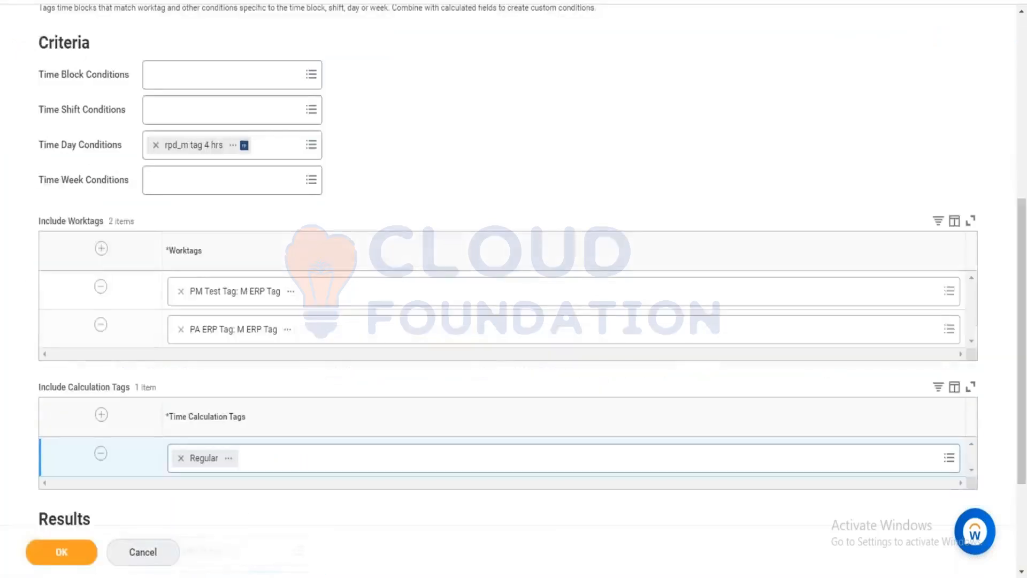
Save the rpd - m tag calculation and rerun calculations for 12/28/2020–01/03/2021.
click(43, 541)
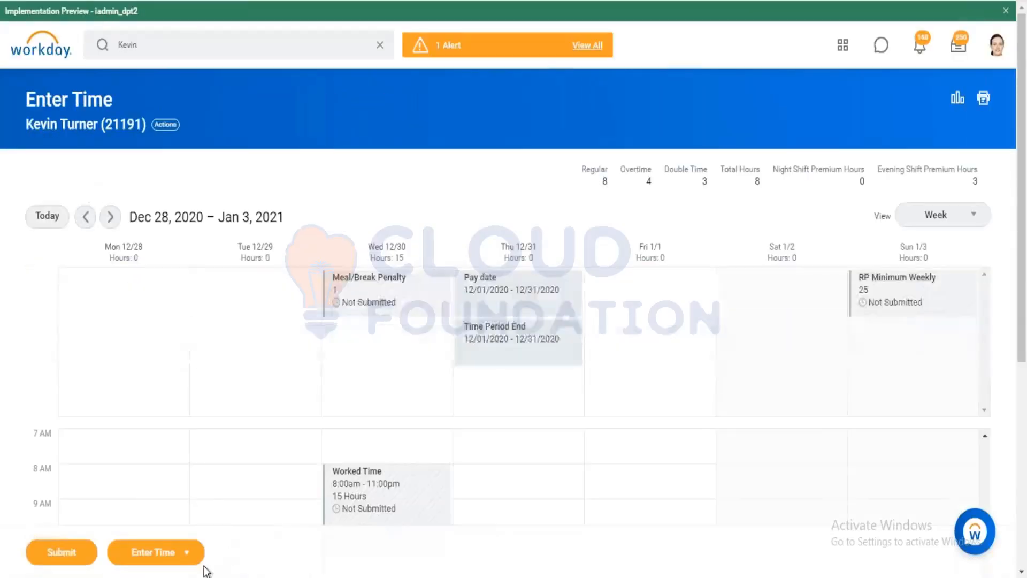
click(189, 552)
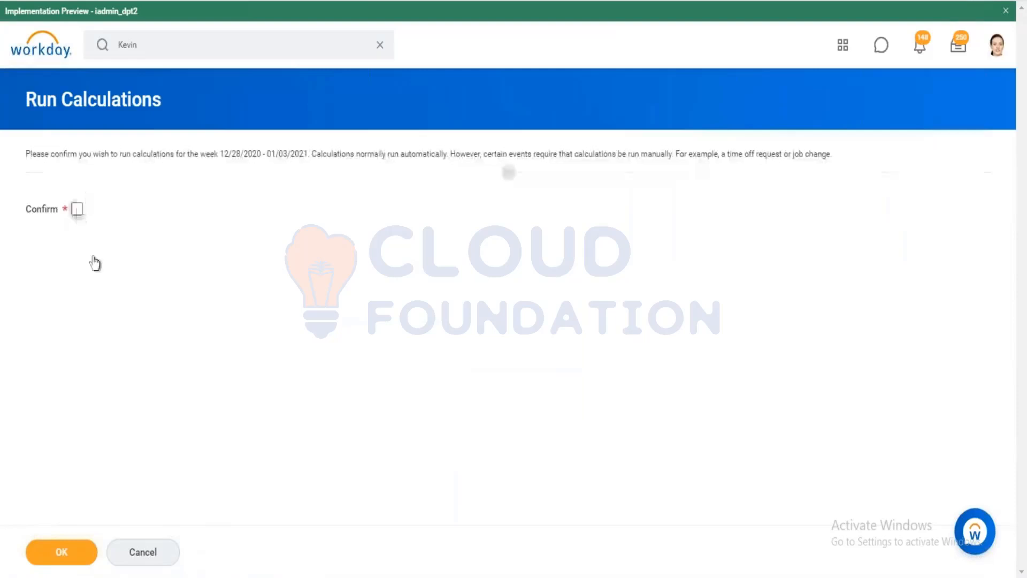
click(77, 208)
click(80, 553)
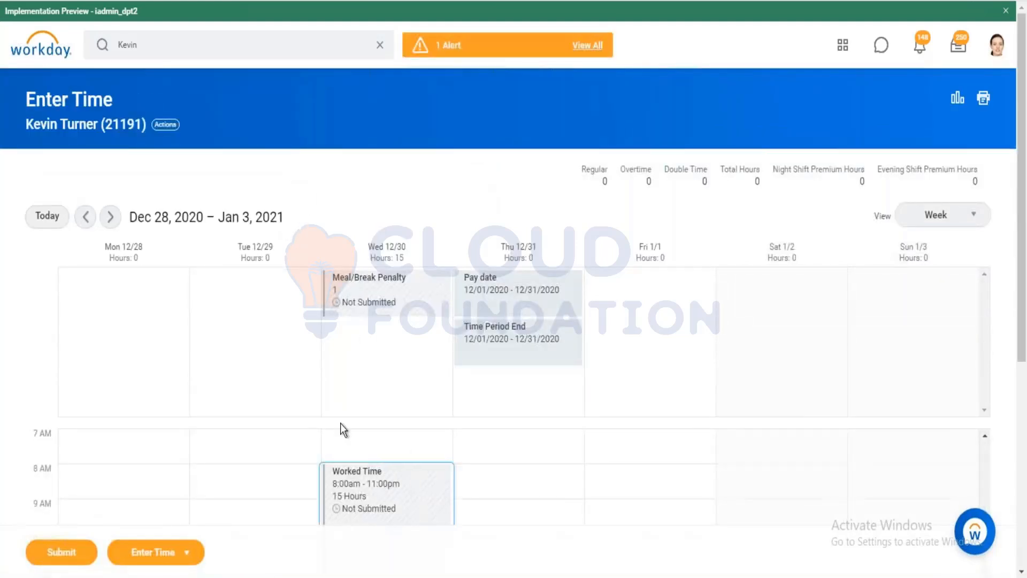
Inspect the 12/30/2020 time block's calculated values, now tagged RPD - 4 HRS M.
scroll(464, 328, down, 3)
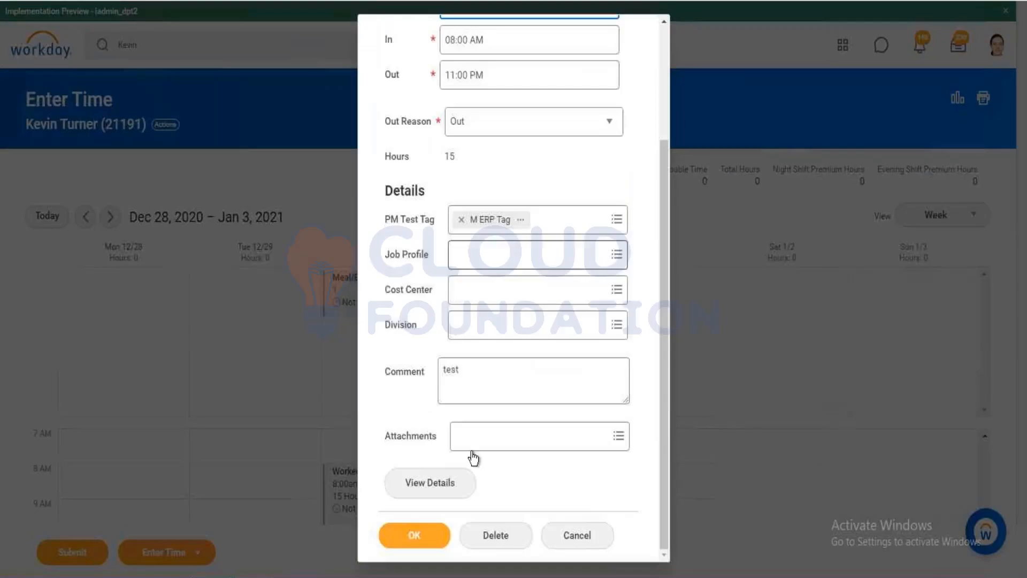
click(447, 482)
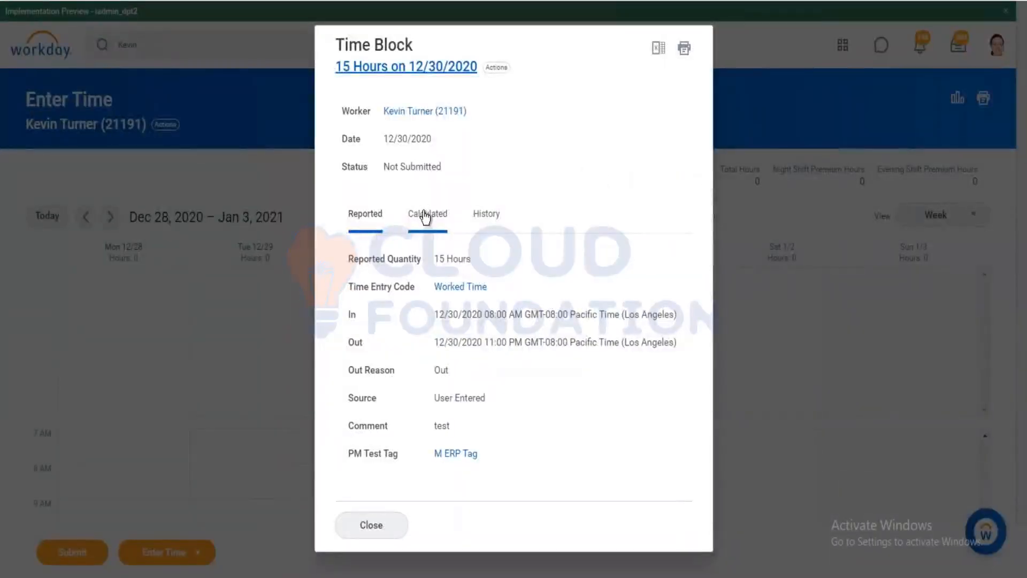
click(426, 217)
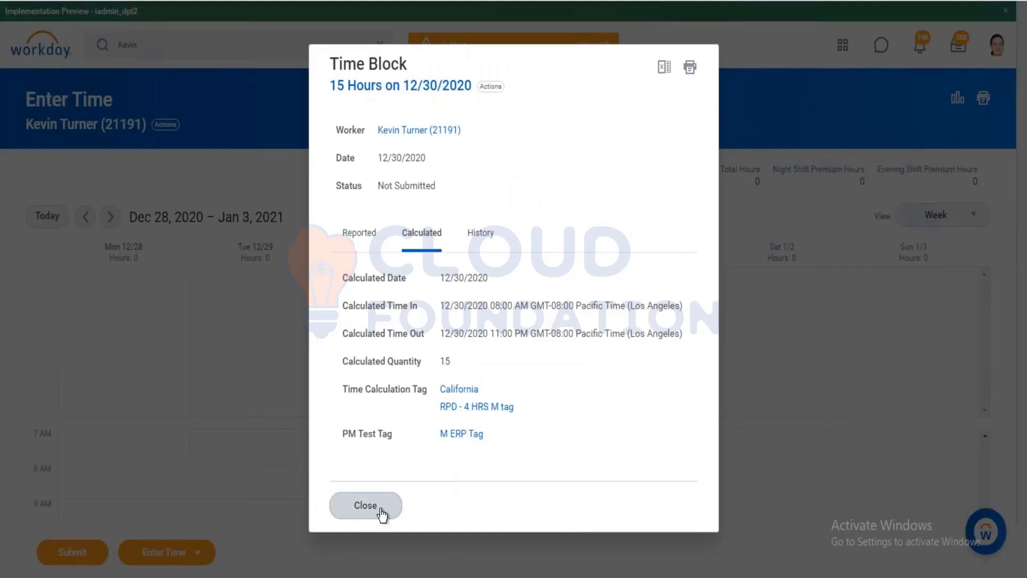
click(364, 513)
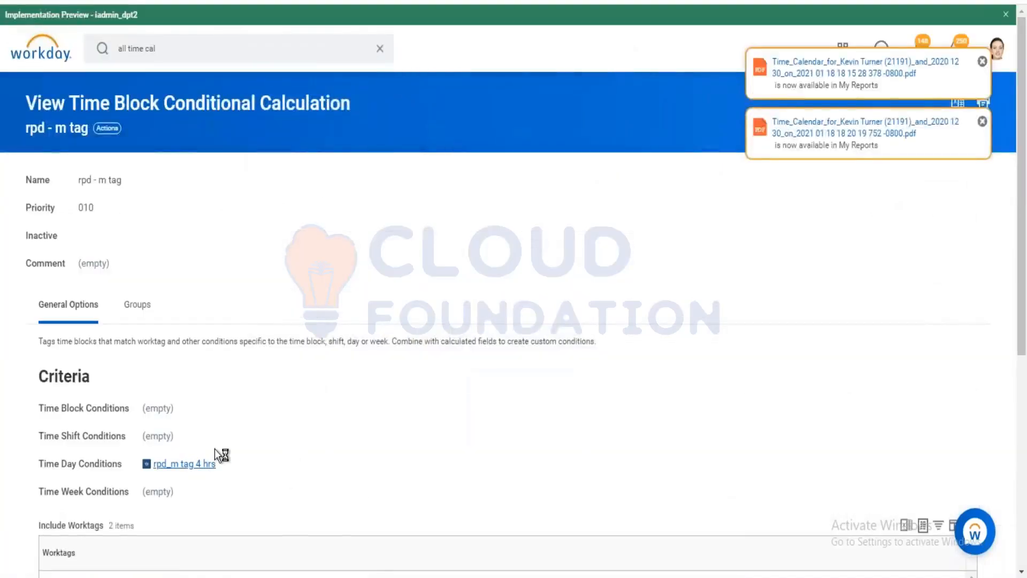
Recheck the rpd - m tag calculation's groups and show its rpd_m tag 4 hrs condition field.
click(211, 464)
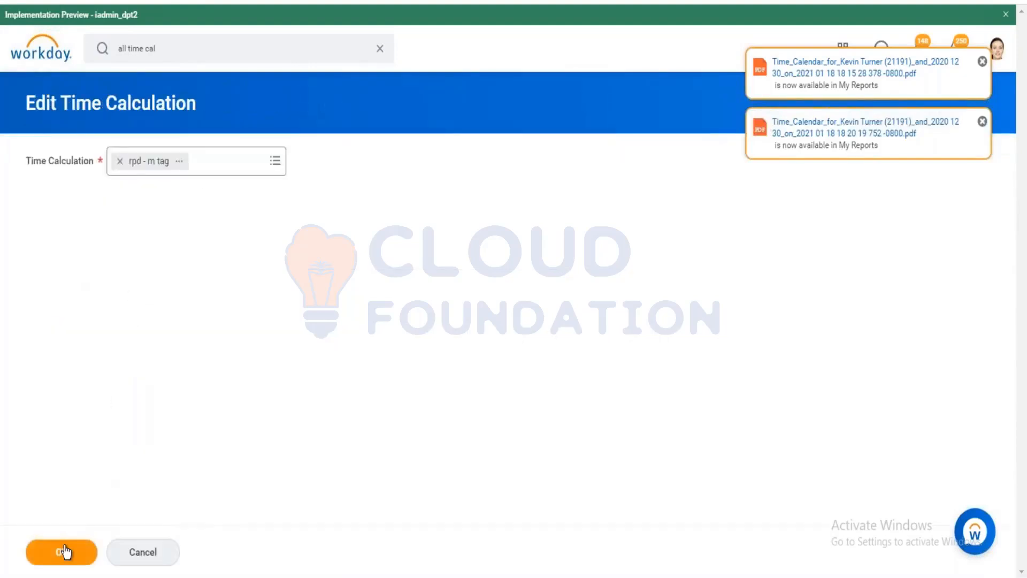
click(64, 550)
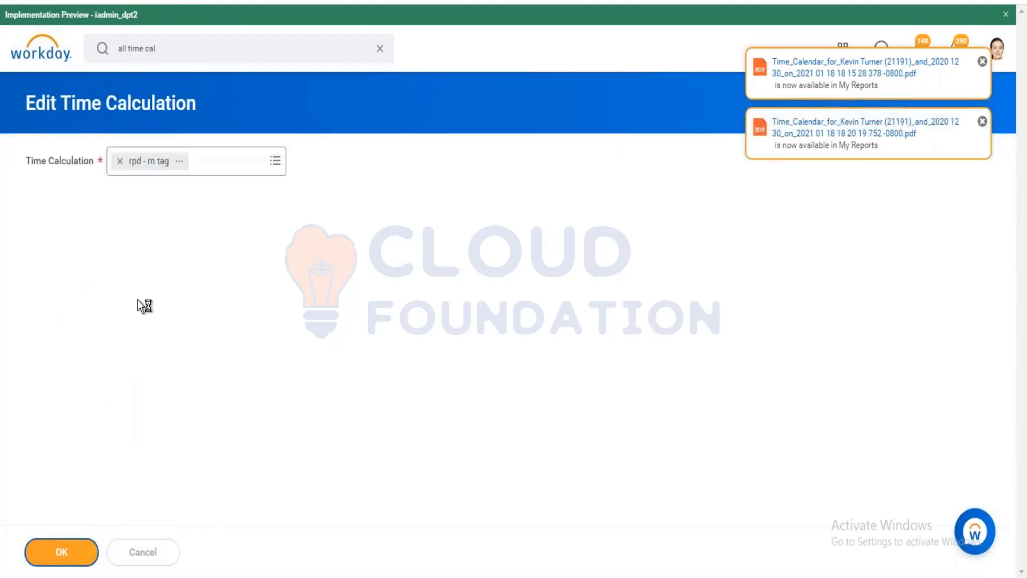
click(136, 350)
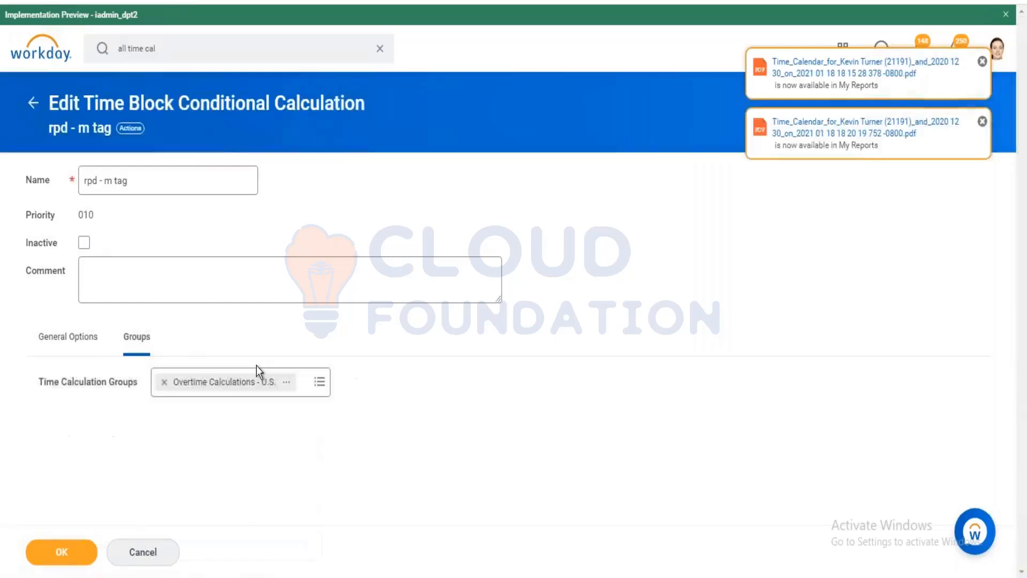
click(41, 338)
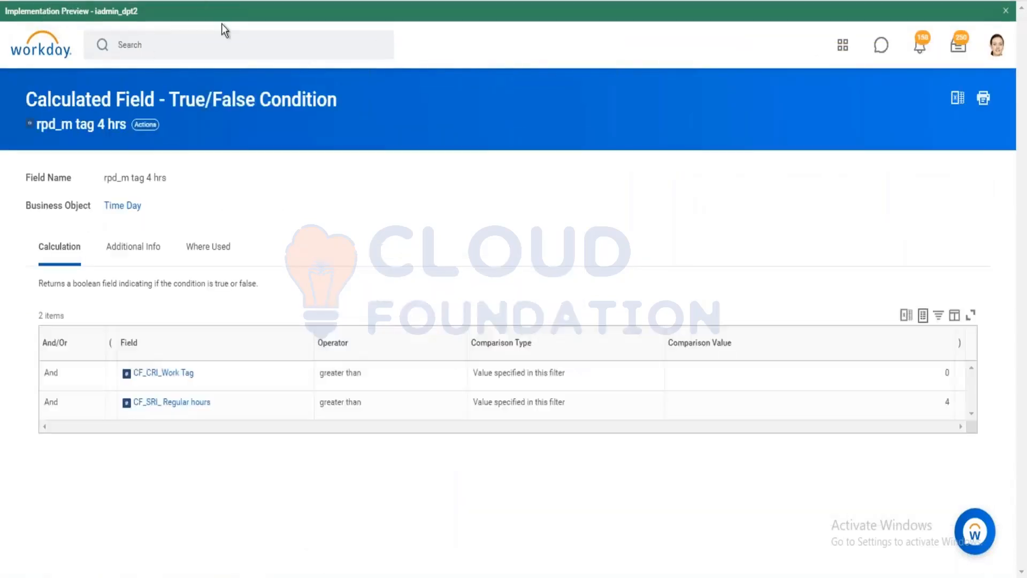
Run View Worker's Time Eligibility for the shipping and receiving worker.
click(208, 36)
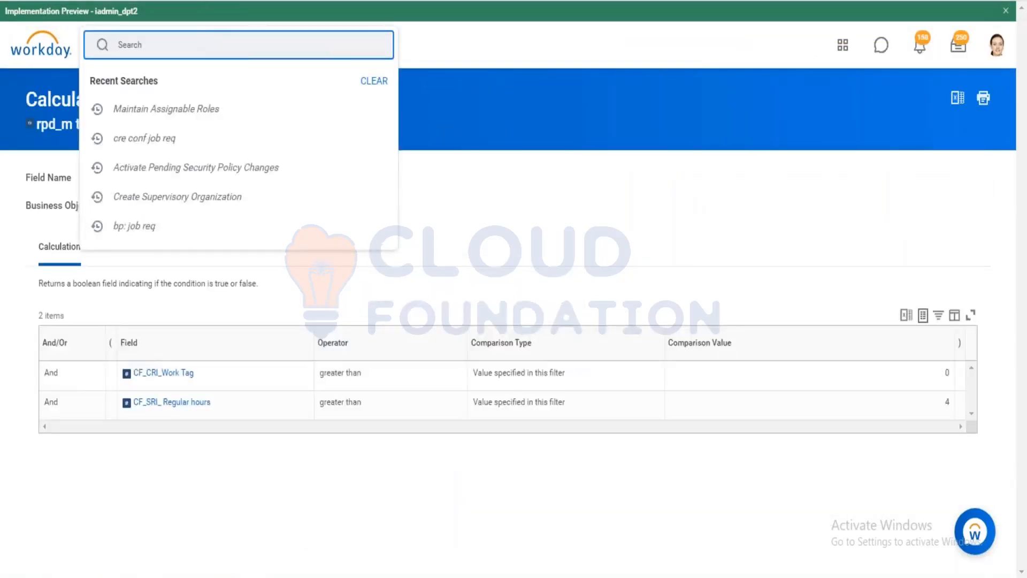
text(view worker time)
click(148, 106)
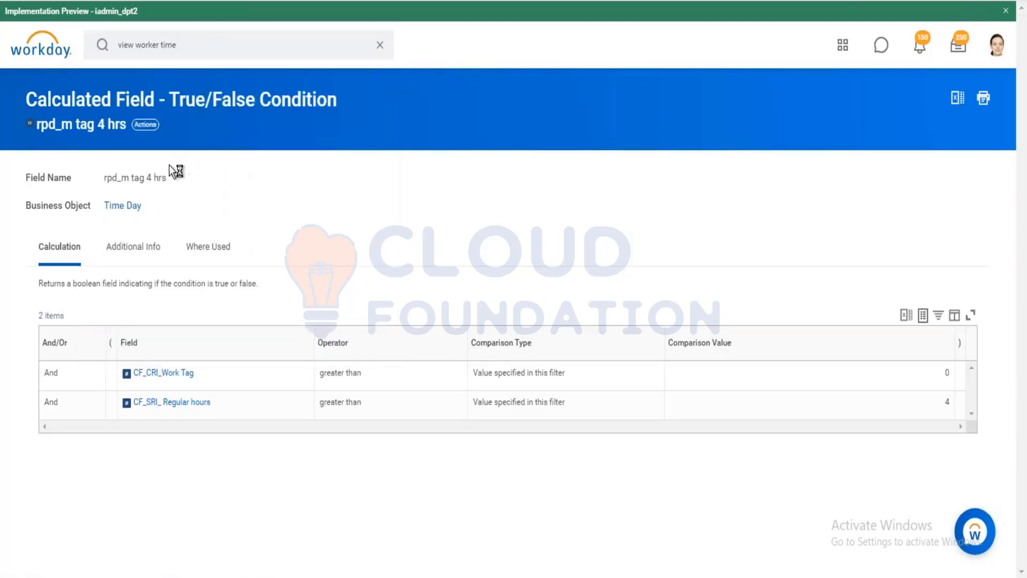
click(138, 159)
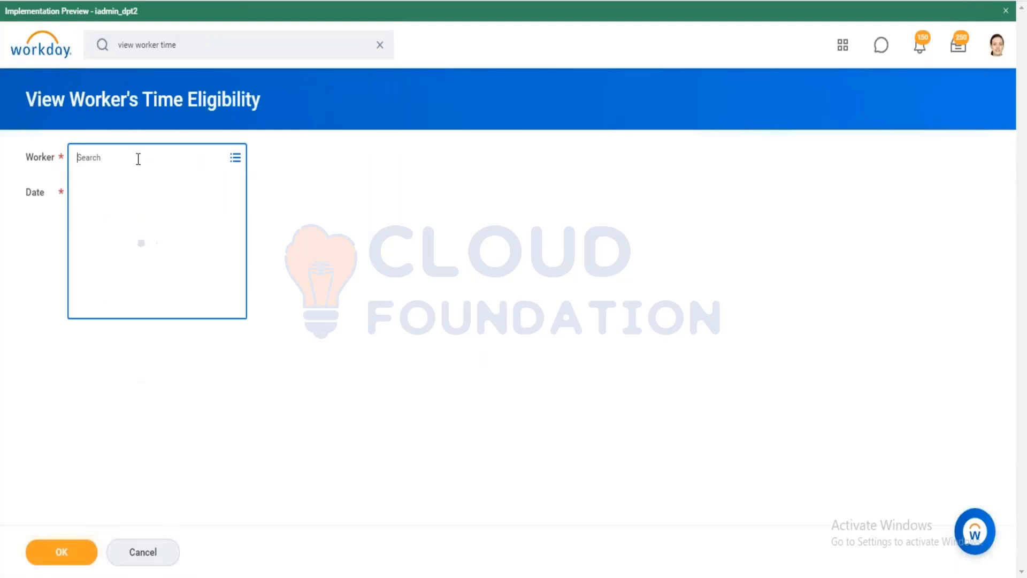
text(kevin)
key(Return)
click(195, 349)
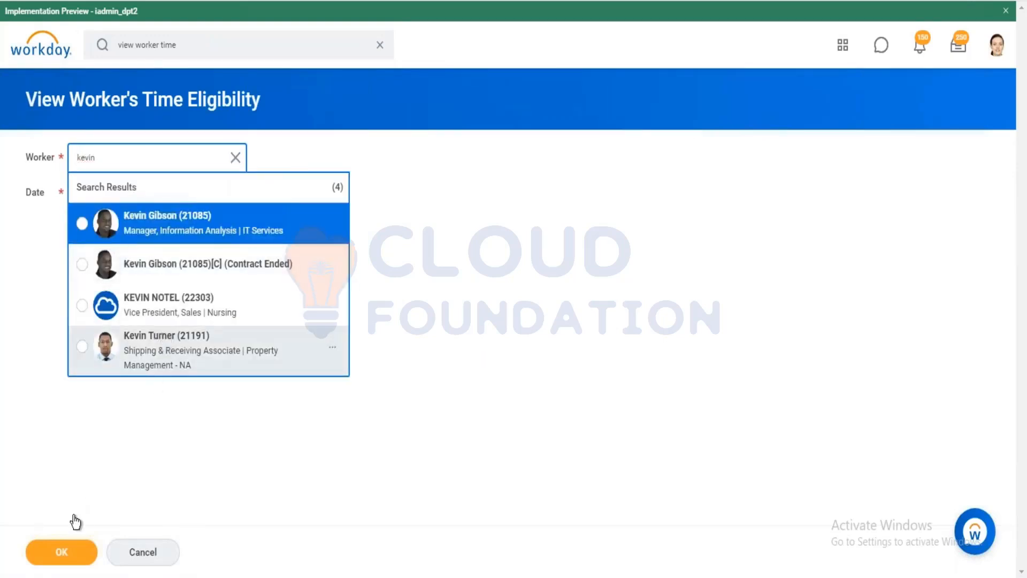
click(62, 553)
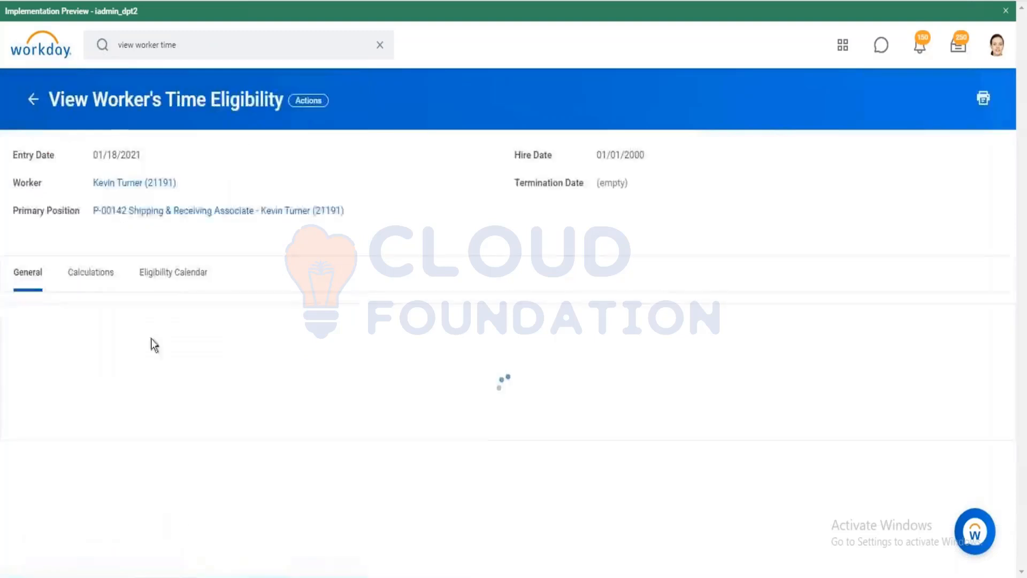
Review the worker's 20 eligible time calculations.
click(133, 278)
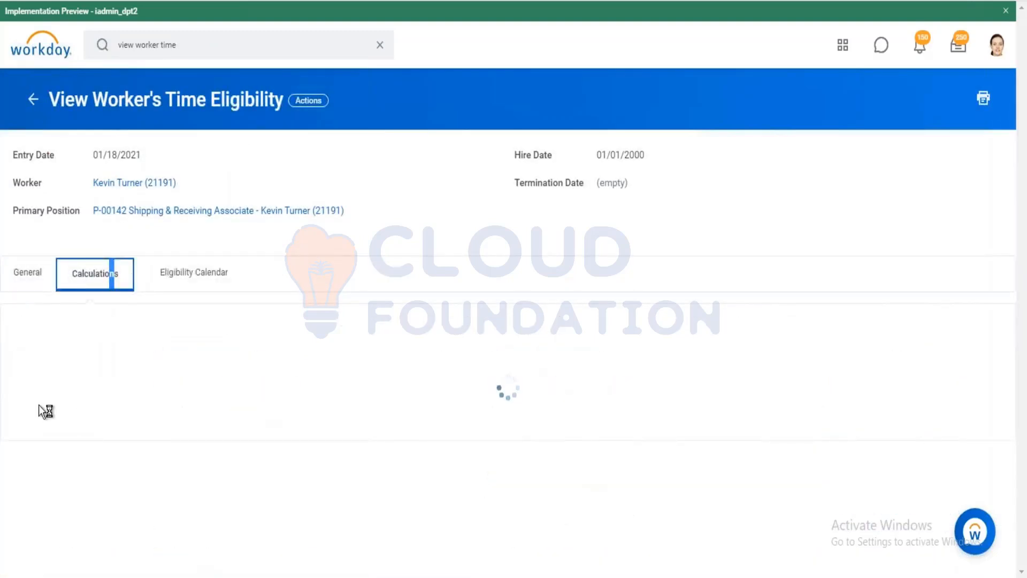
scroll(72, 390, down, 3)
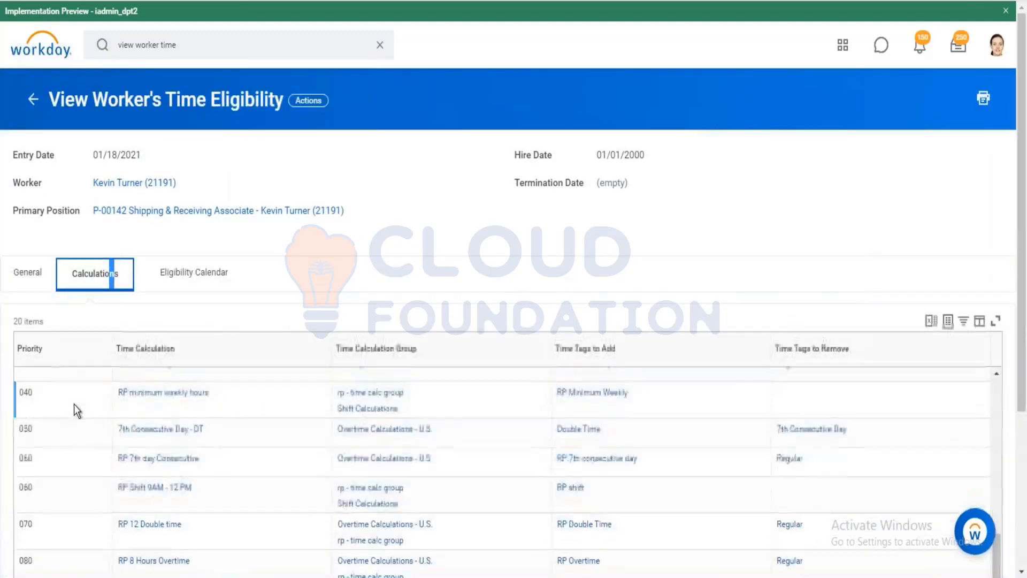
click(29, 274)
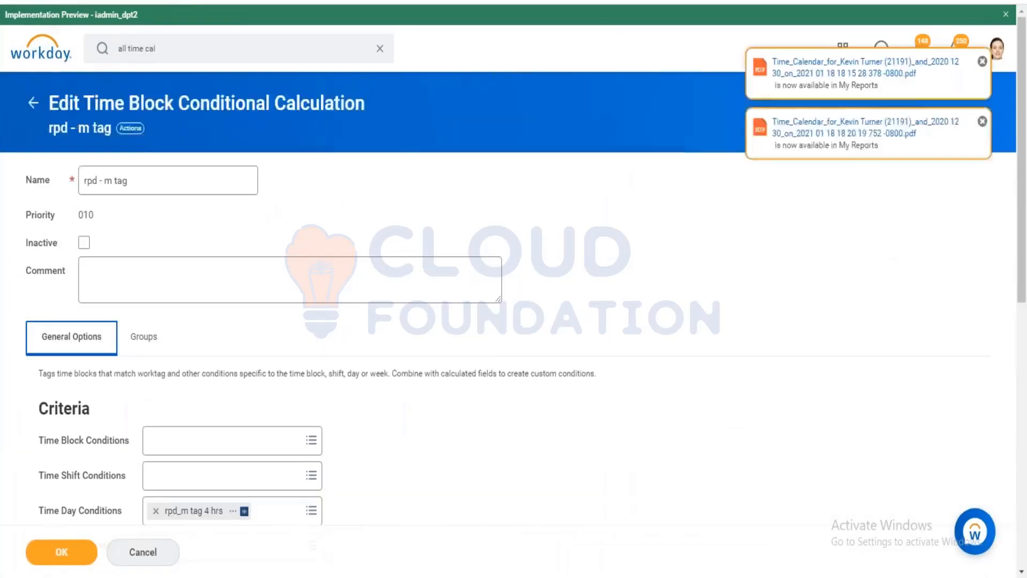
Close the rpd - m tag edit and inspect the CF_CRI_Work Tag and CF_SRI_ Regular hours fields' conditions.
click(26, 557)
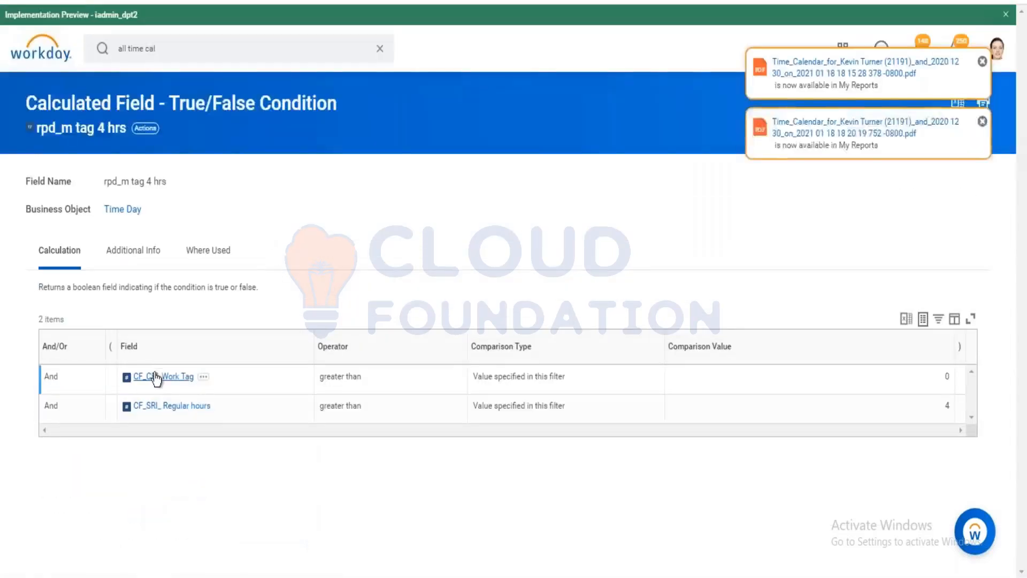
click(163, 376)
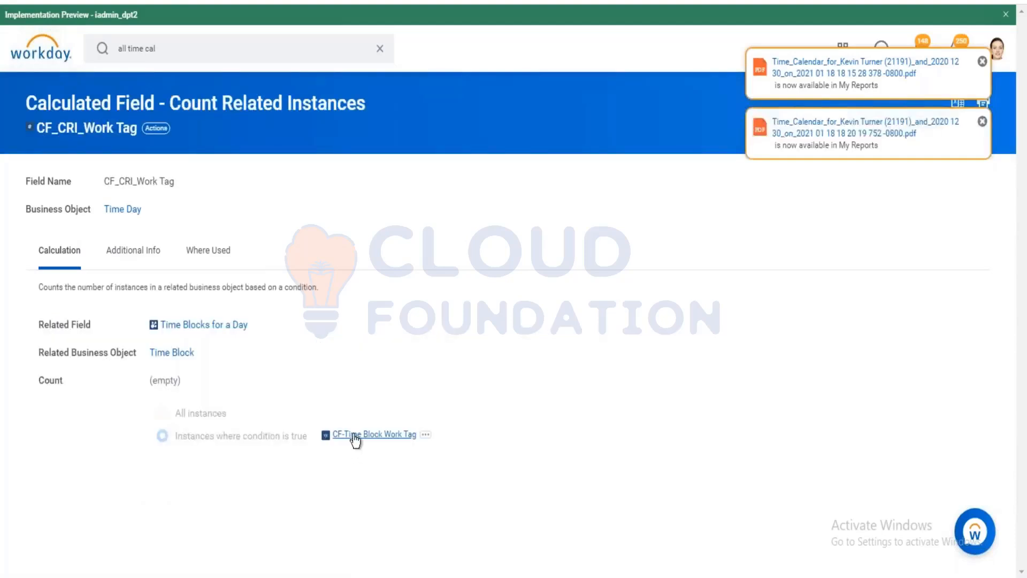
click(358, 435)
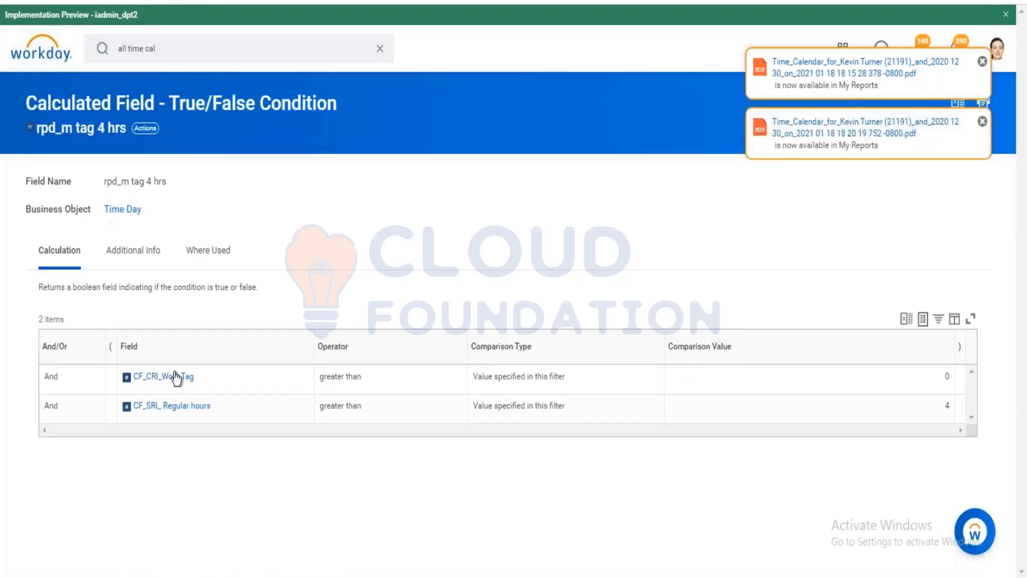
click(181, 407)
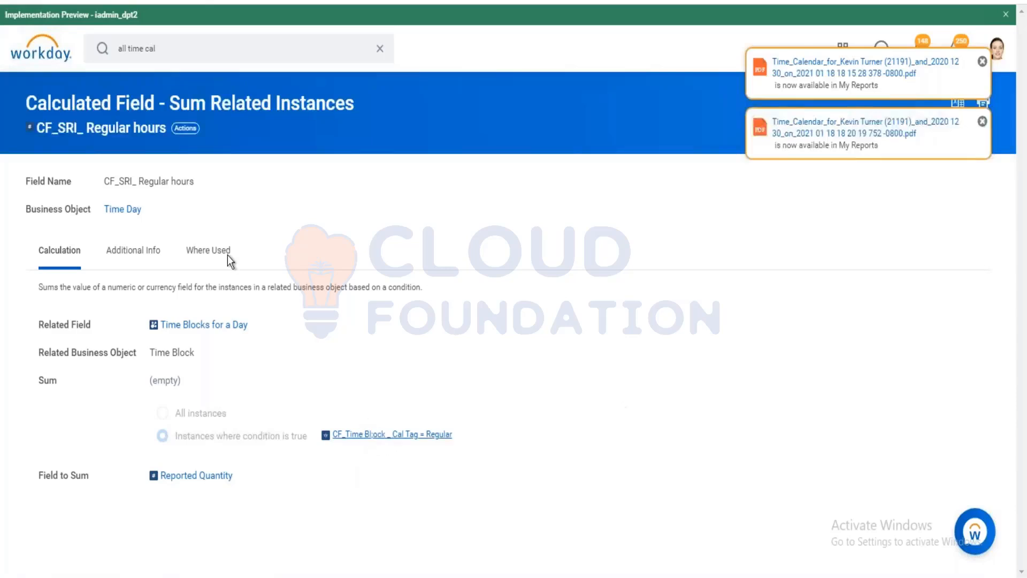
click(411, 433)
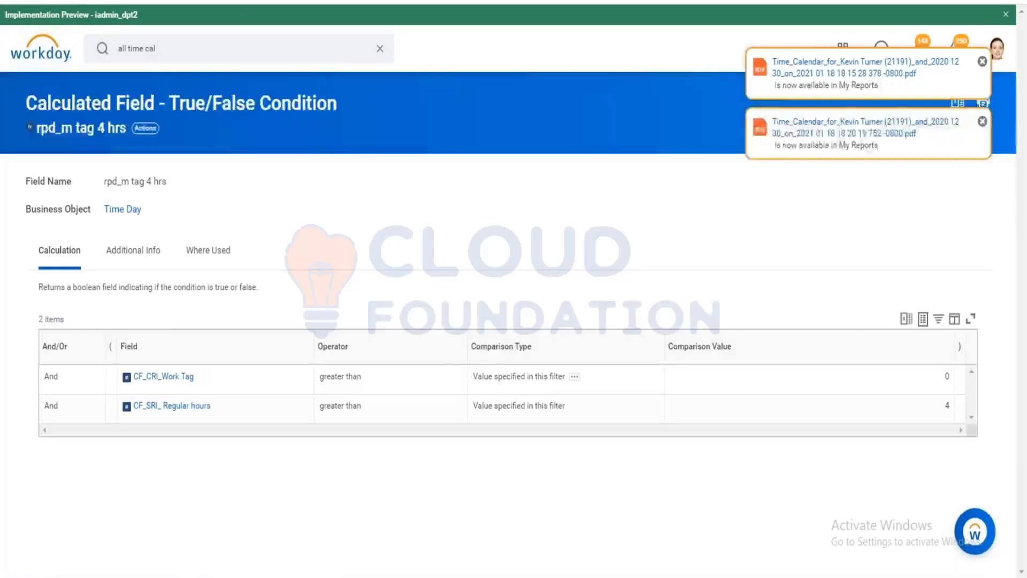
Re-inspect the CF_SRI_ Regular hours and CF_CRI_Work Tag fields, then dismiss the lower notification.
click(155, 406)
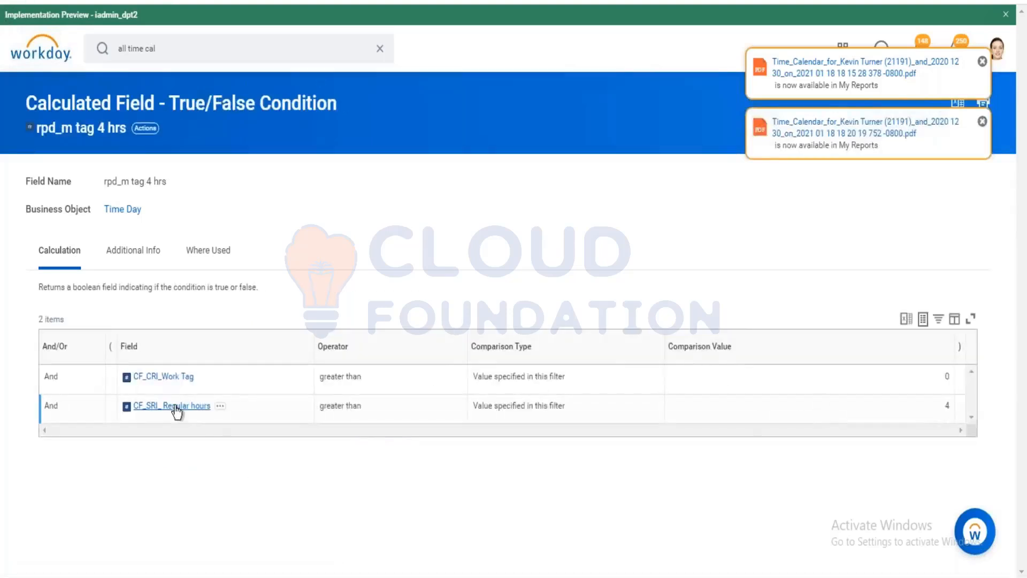
click(175, 407)
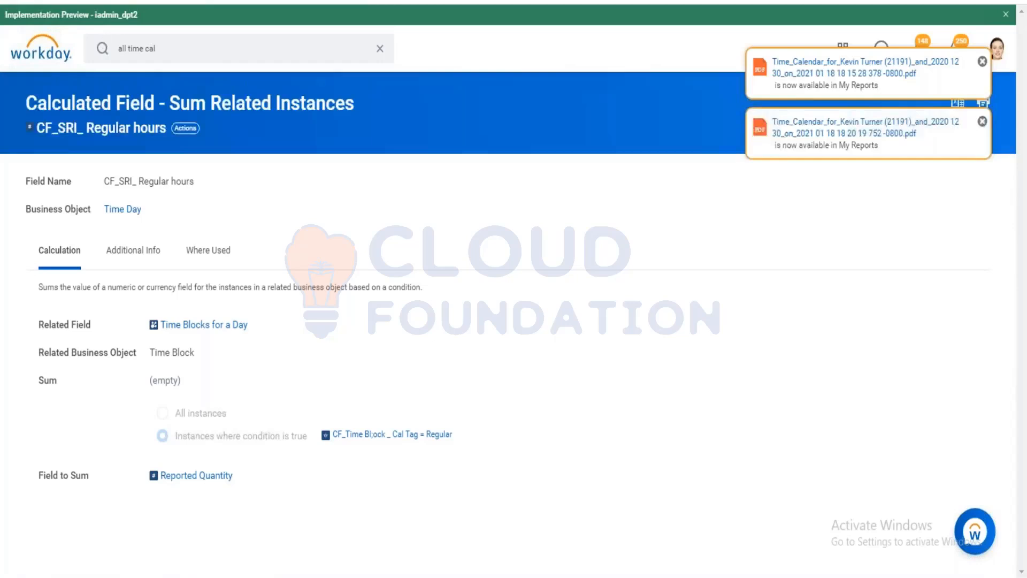
click(65, 1)
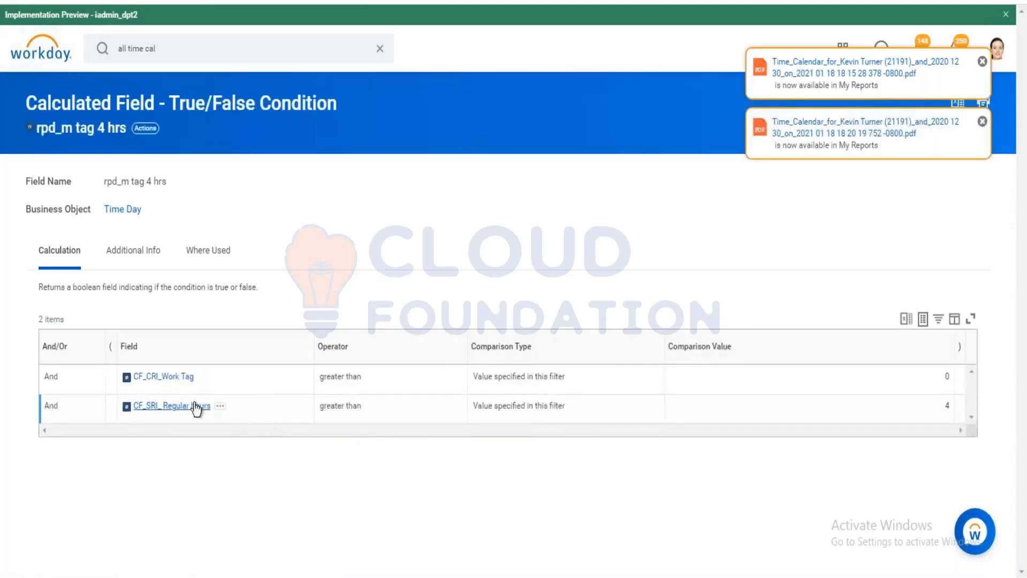
click(171, 407)
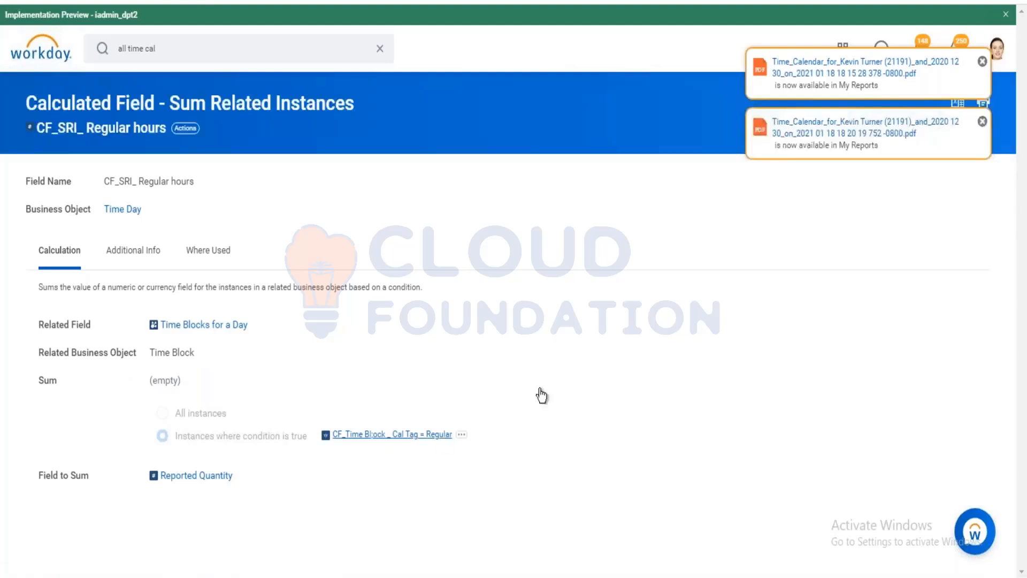
click(375, 434)
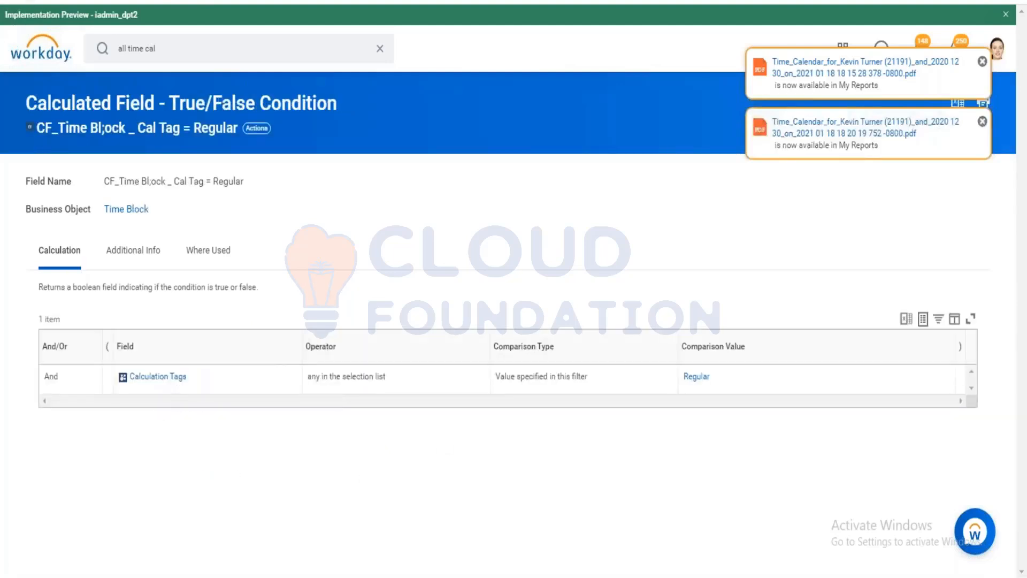
key(alt+Left)
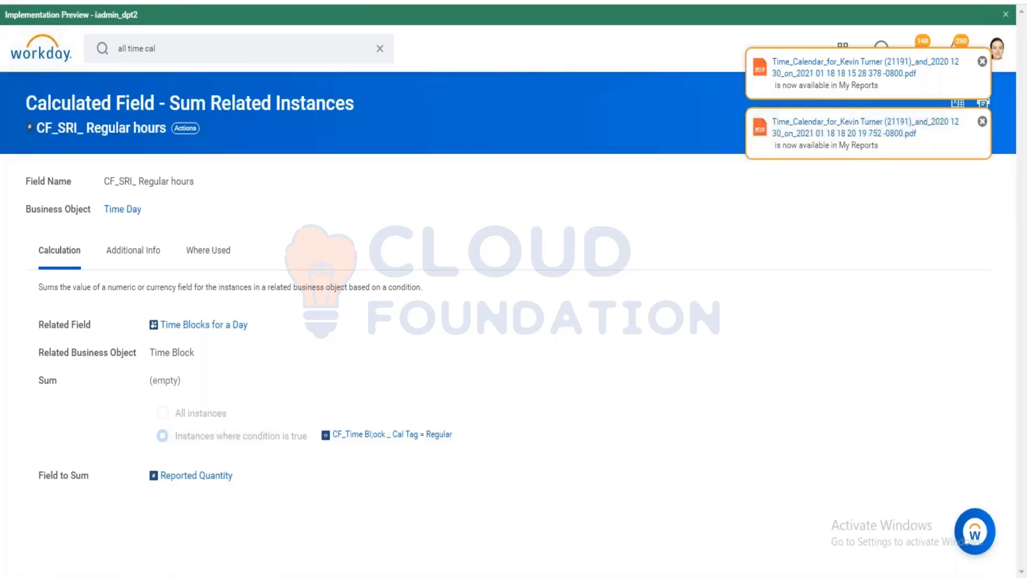
key(alt+Left)
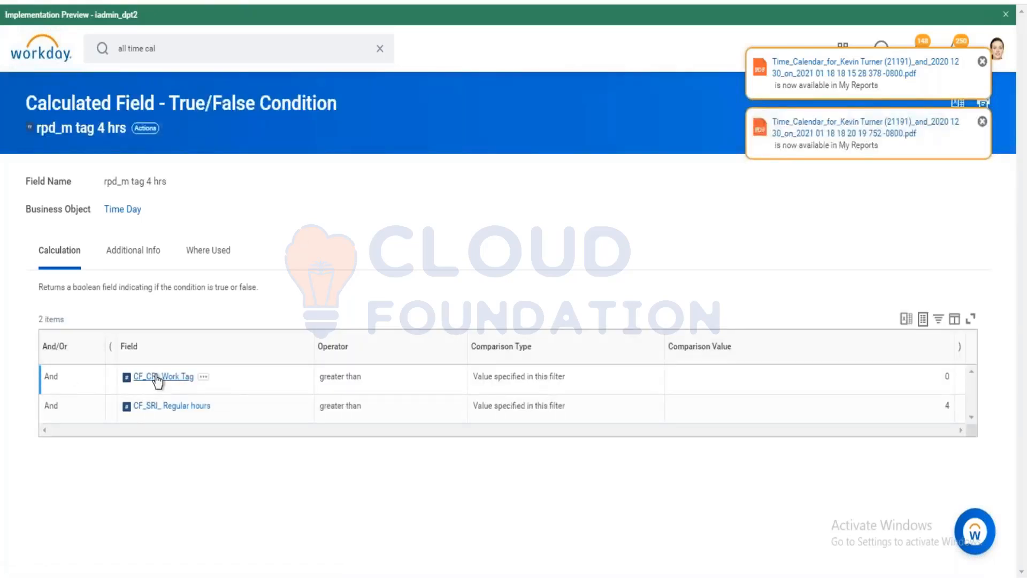
click(157, 377)
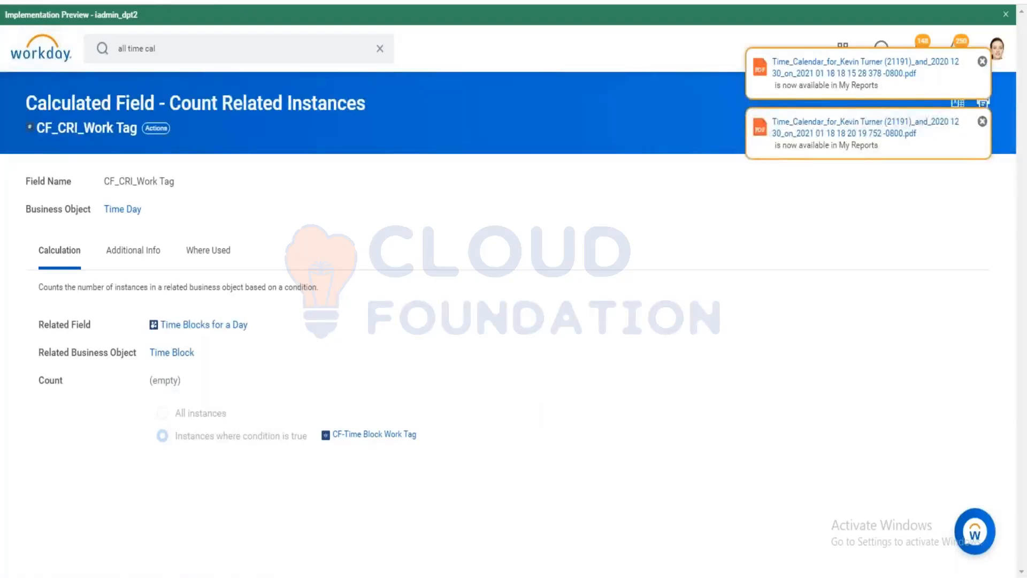
key(alt+Left)
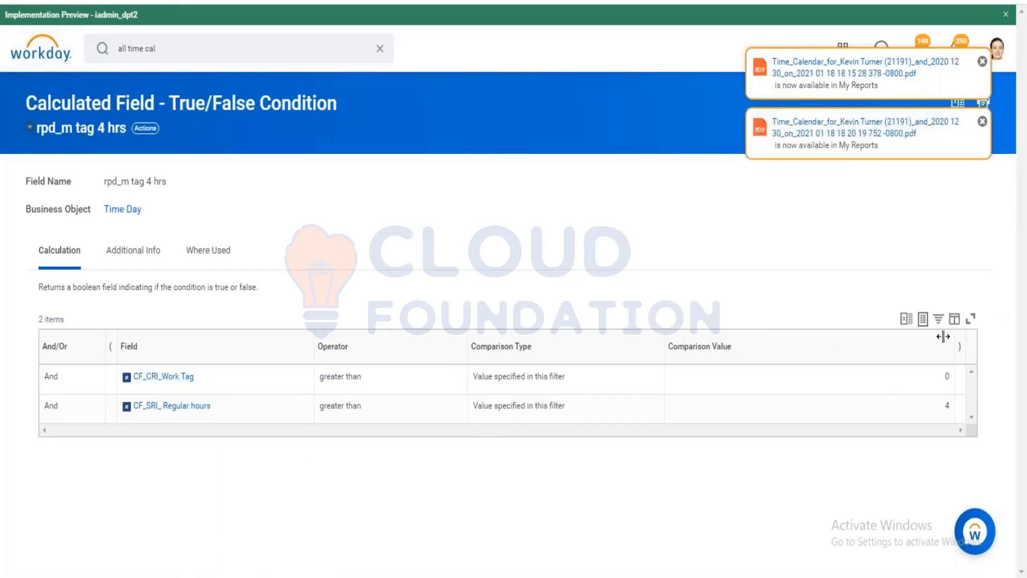
click(983, 122)
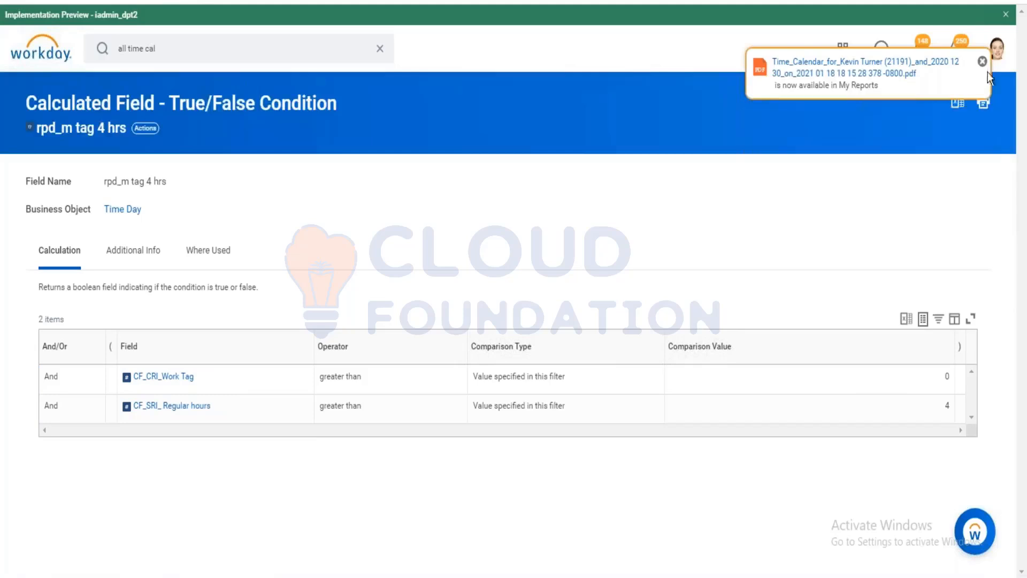
Dismiss the remaining report-ready notification and clear the search bar.
click(984, 62)
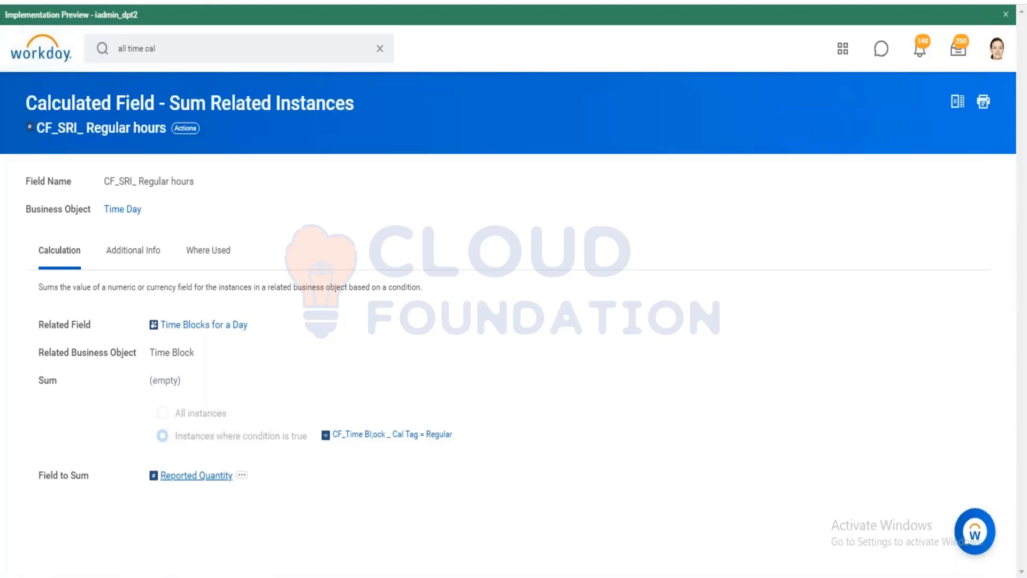
click(380, 49)
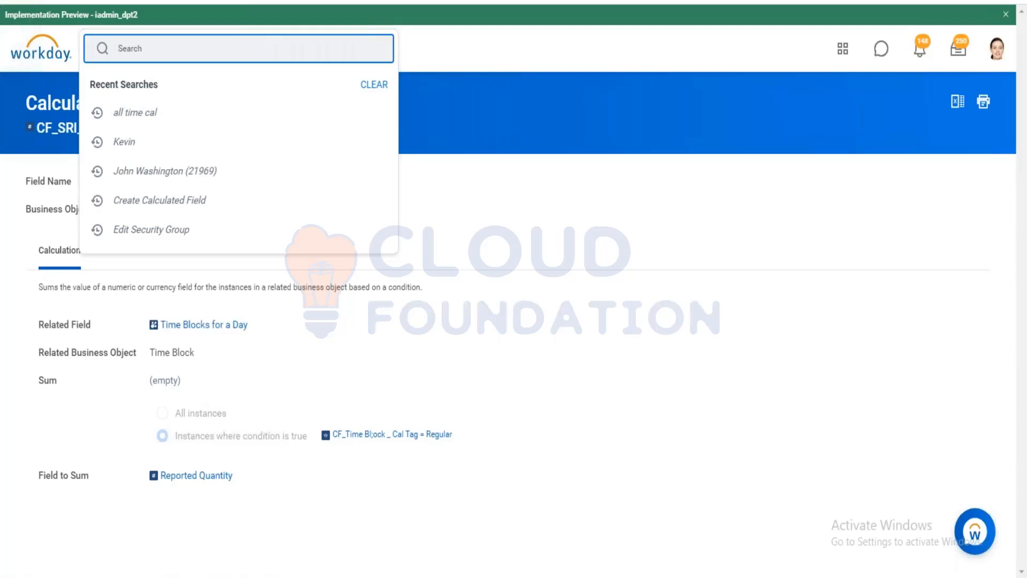
Search for the worker by name, then browse and close their related-actions menu.
key(Return)
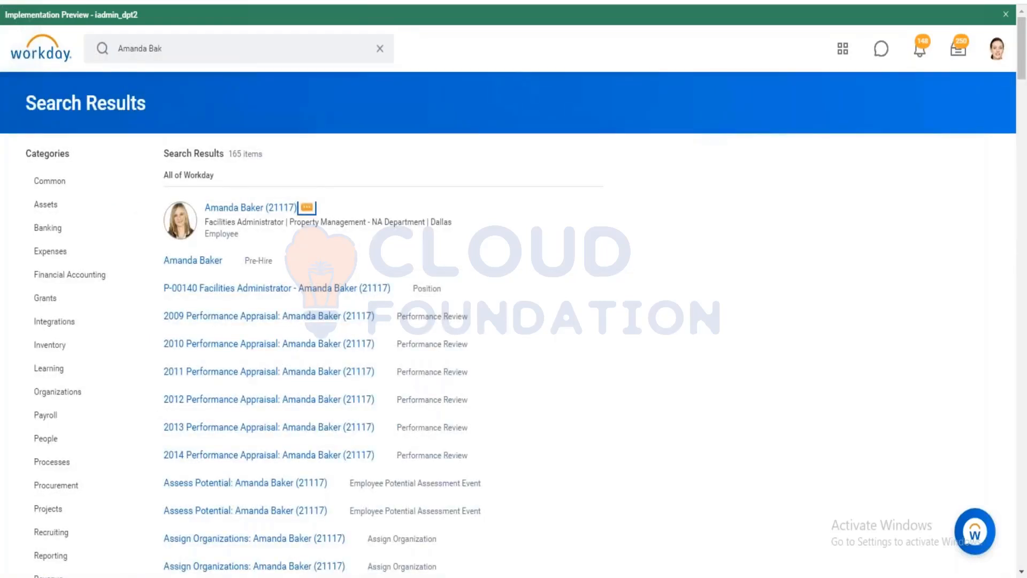
click(307, 207)
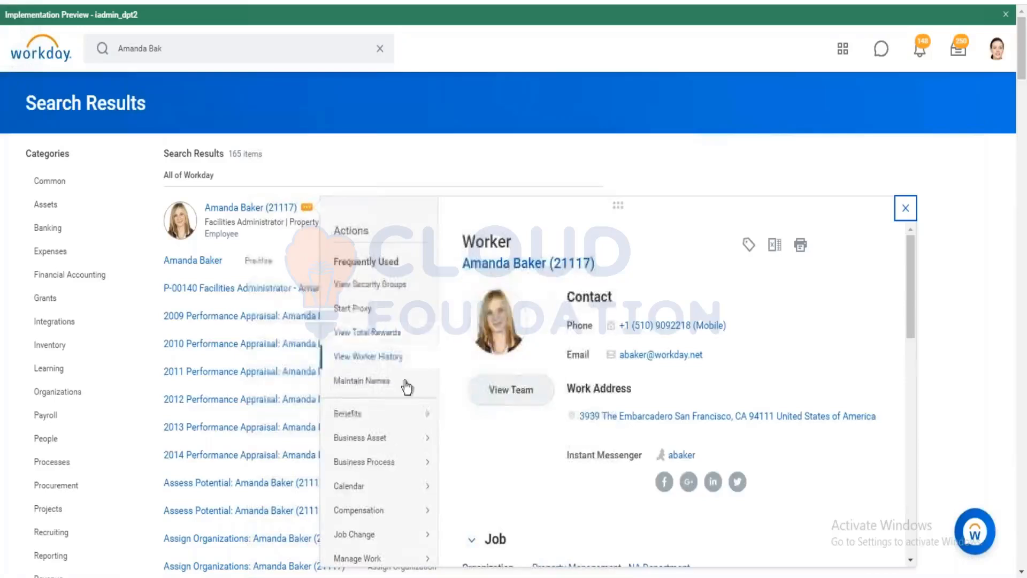
scroll(404, 396, down, 5)
scroll(402, 408, down, 5)
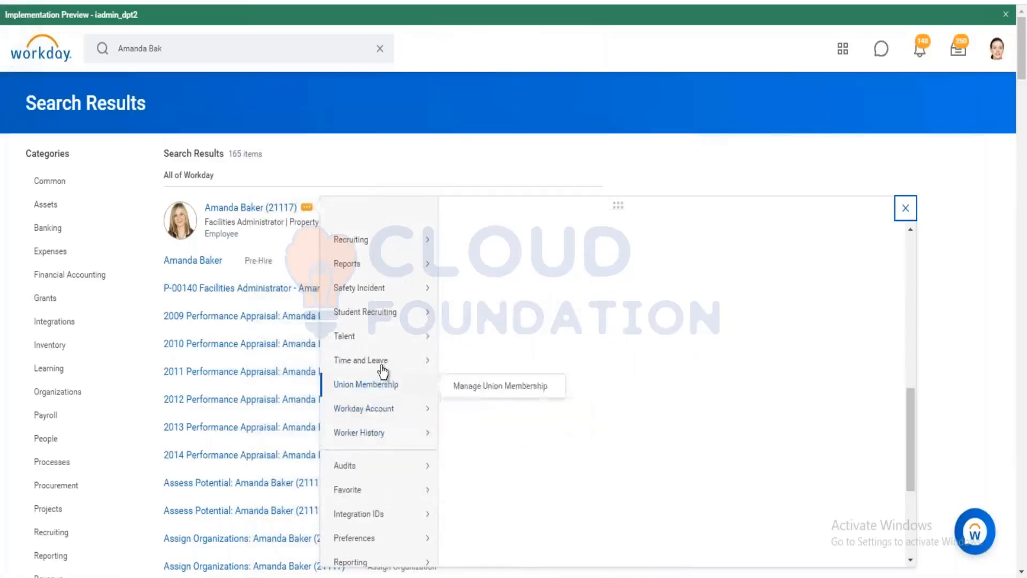
mouse_move(383, 362)
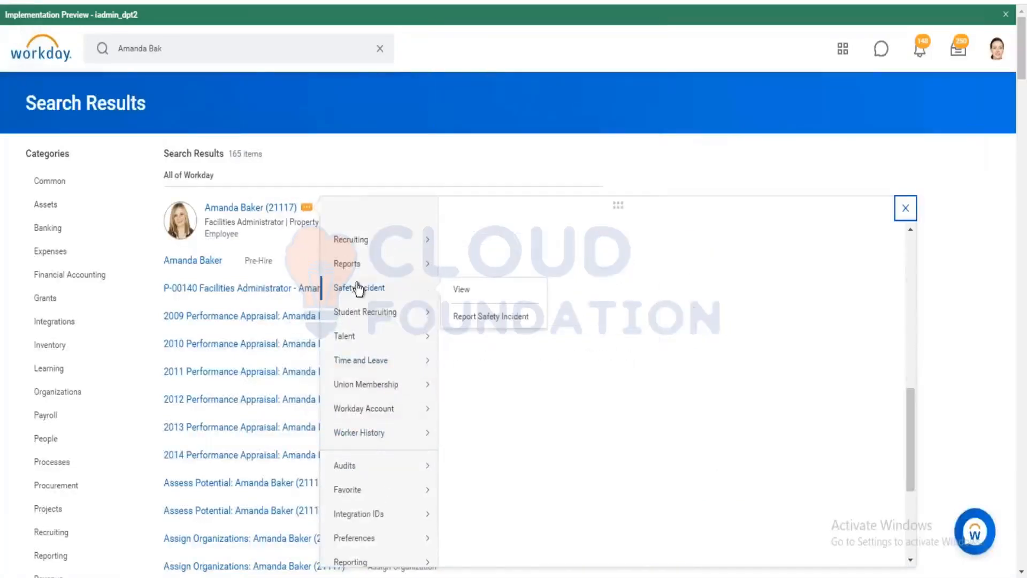
scroll(367, 277, up, 10)
click(245, 508)
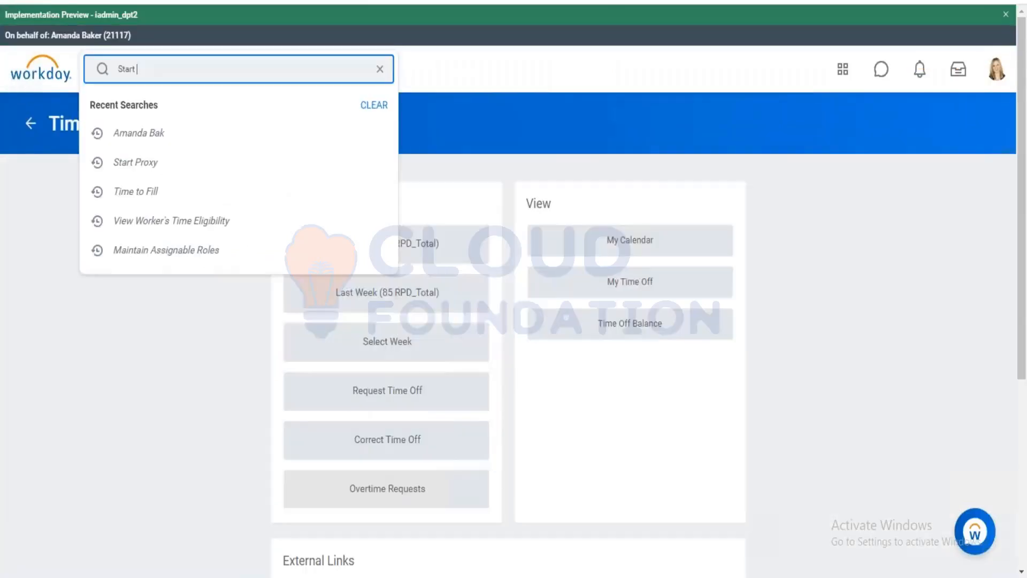
Start a proxy session acting as the Property Management worker found by name.
text(rn fr)
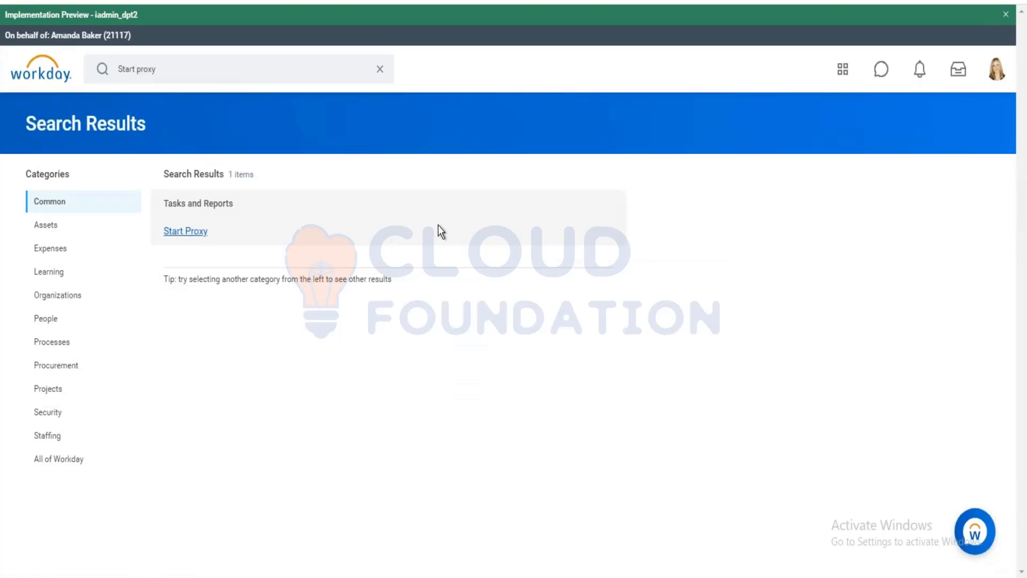
click(415, 232)
click(214, 209)
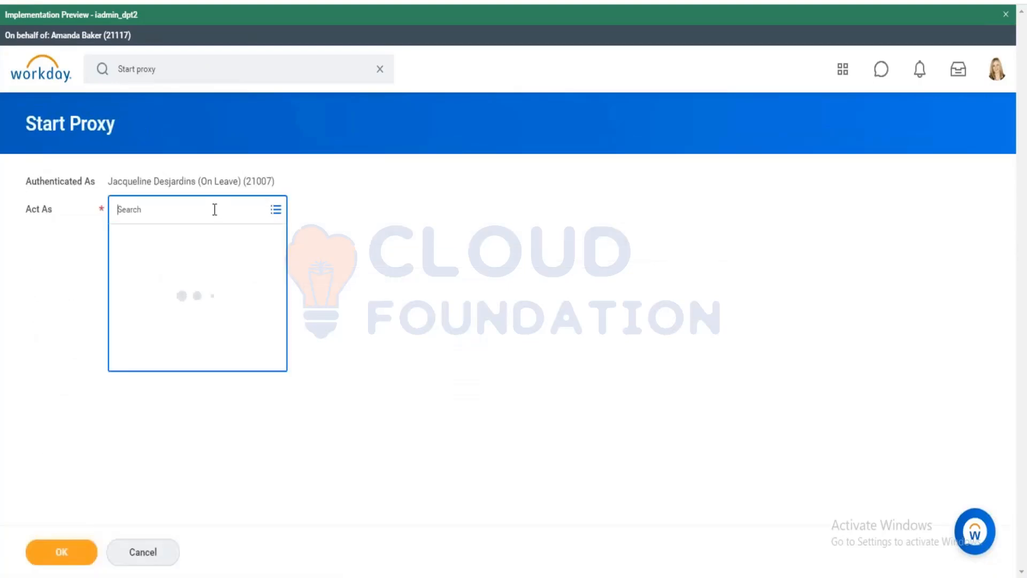
text(Kevin)
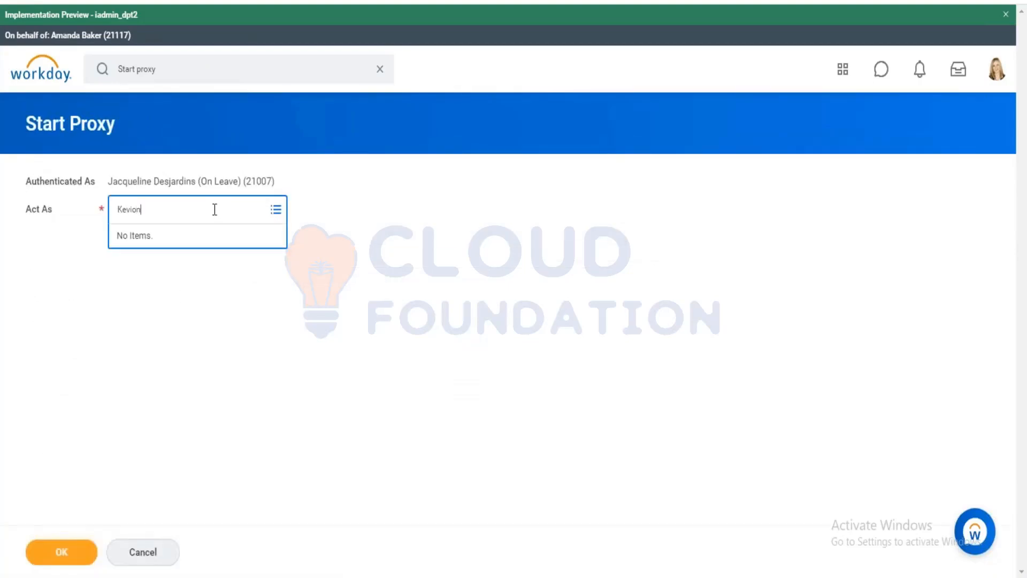
key(BackSpace)
key(BackSpace)
text(in)
key(Return)
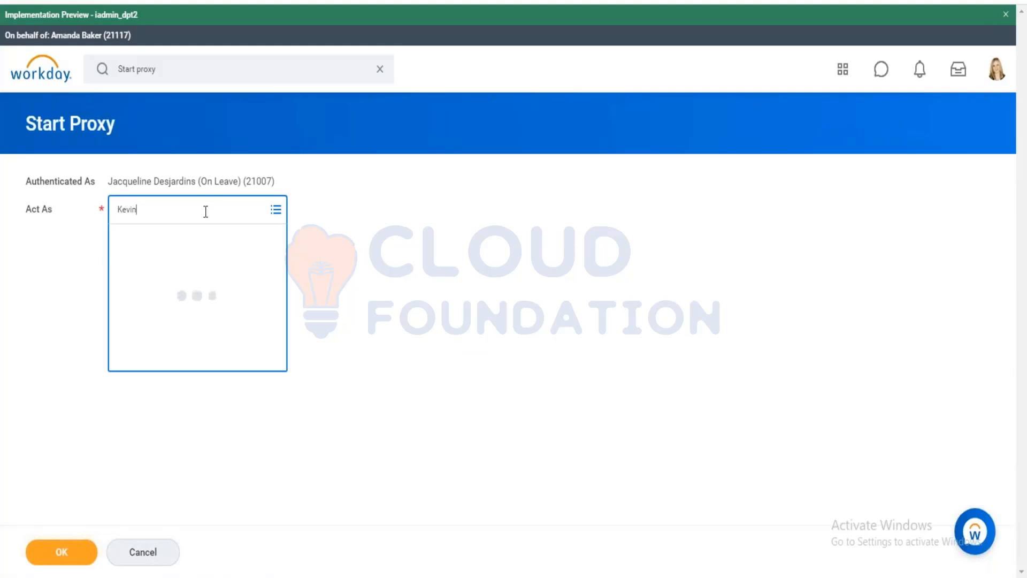
click(218, 321)
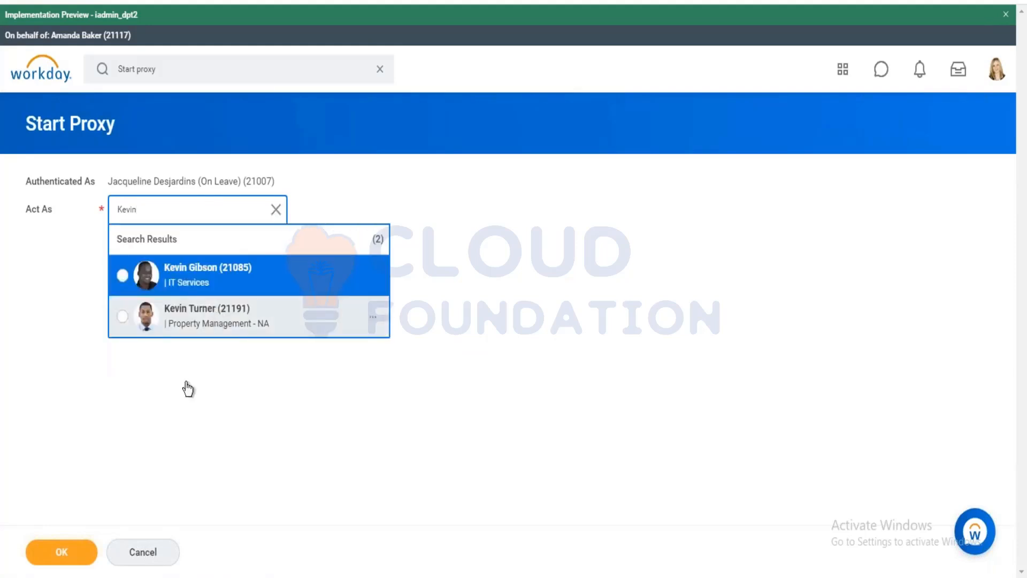
key(Tab)
key(Return)
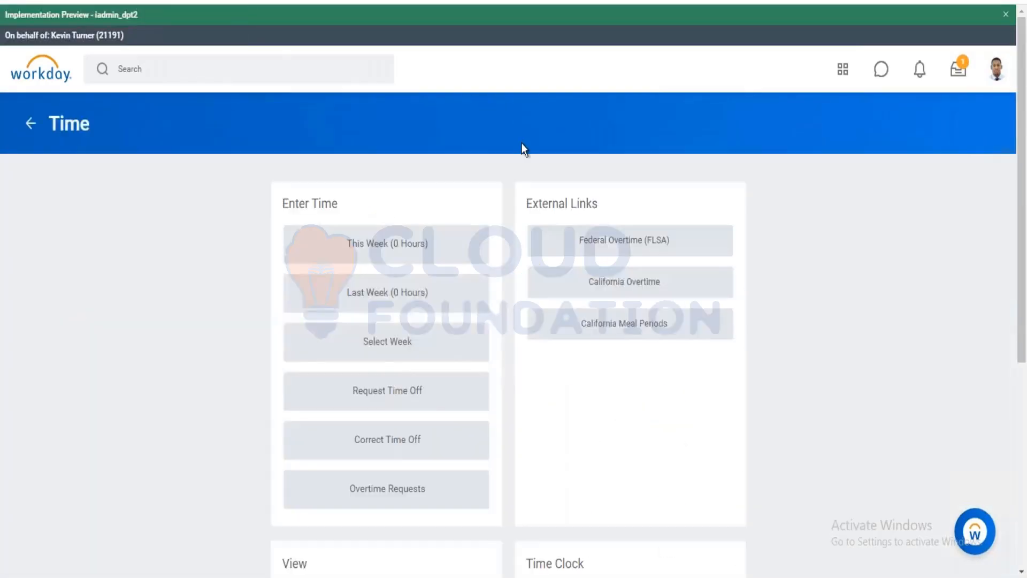
scroll(522, 143, down, 4)
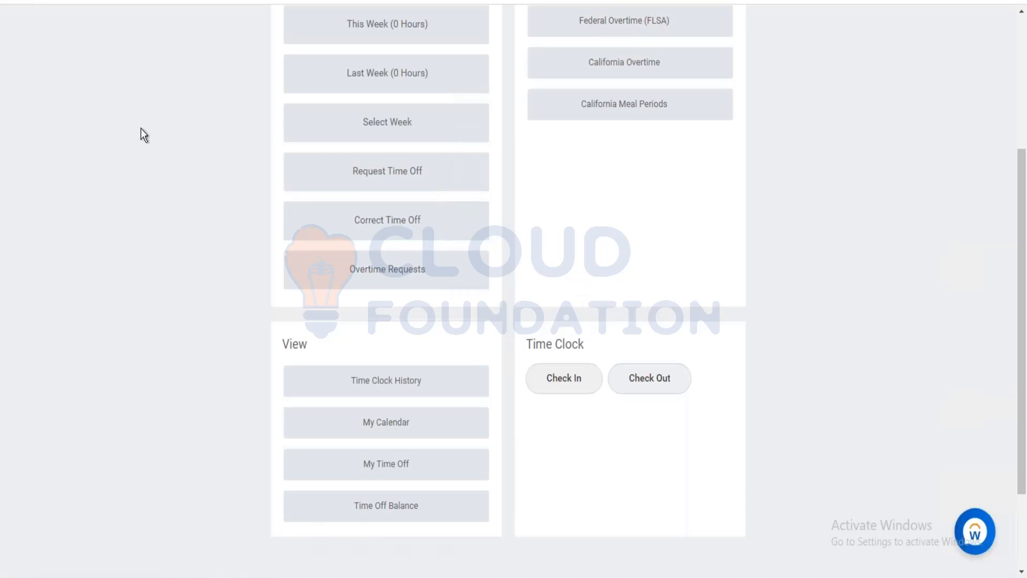
scroll(355, 226, up, 4)
scroll(487, 220, down, 5)
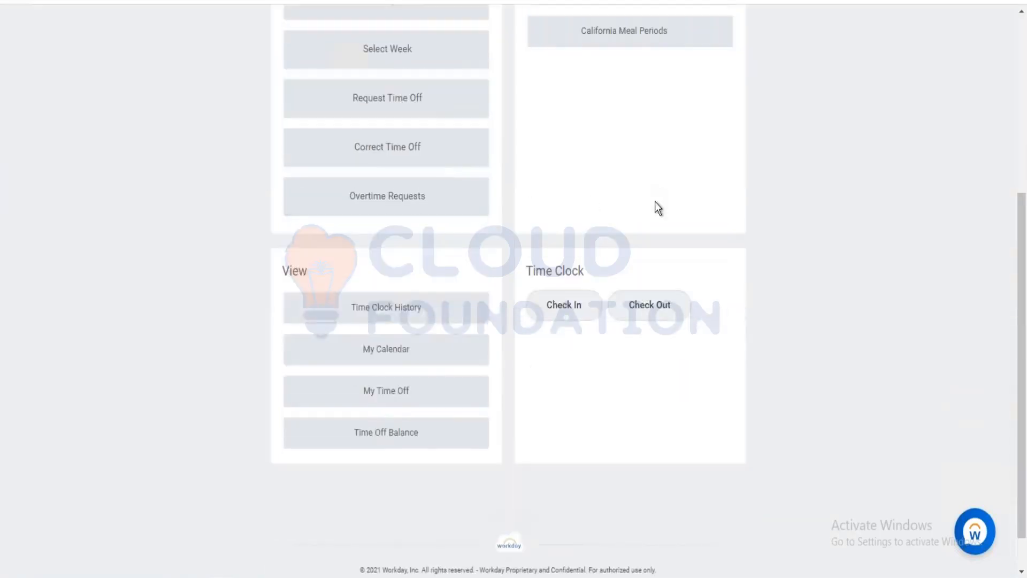
scroll(654, 207, up, 5)
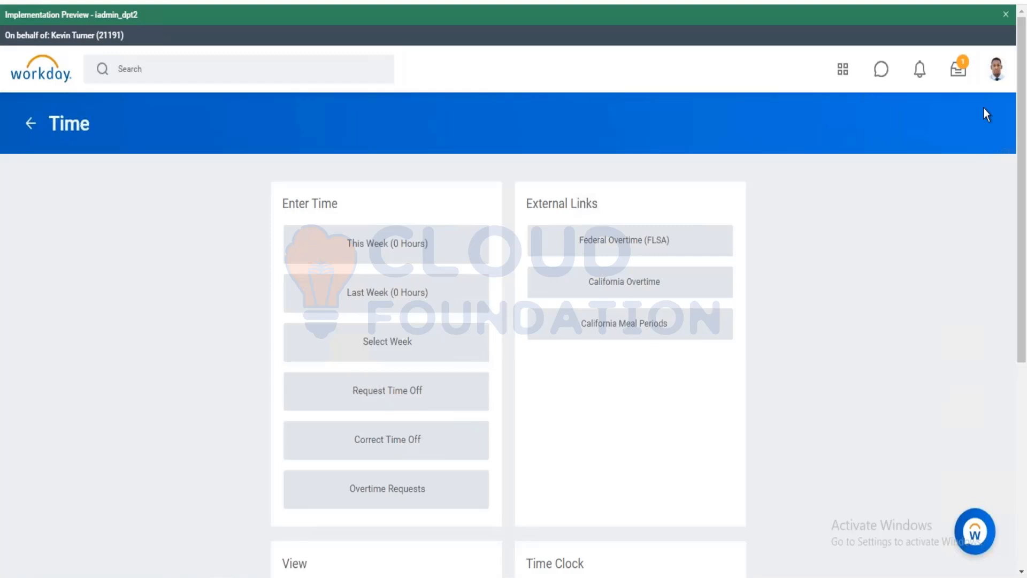
scroll(754, 249, down, 4)
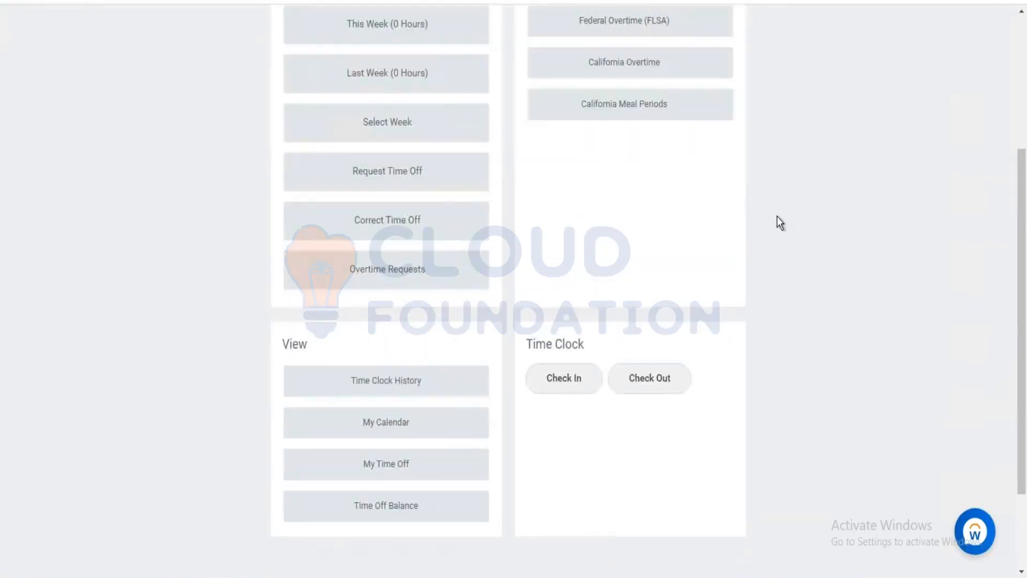
scroll(775, 225, up, 4)
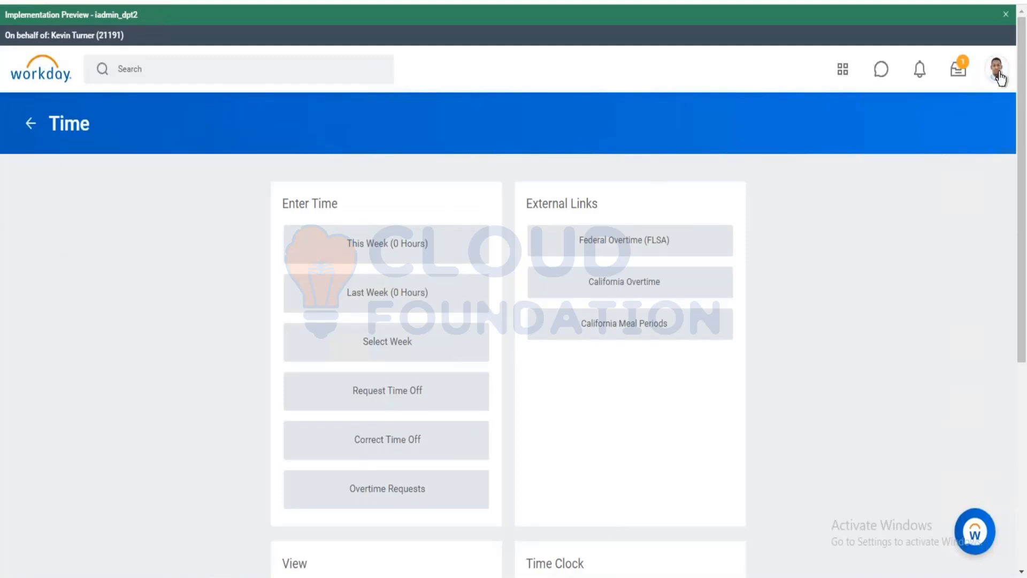
scroll(541, 364, down, 5)
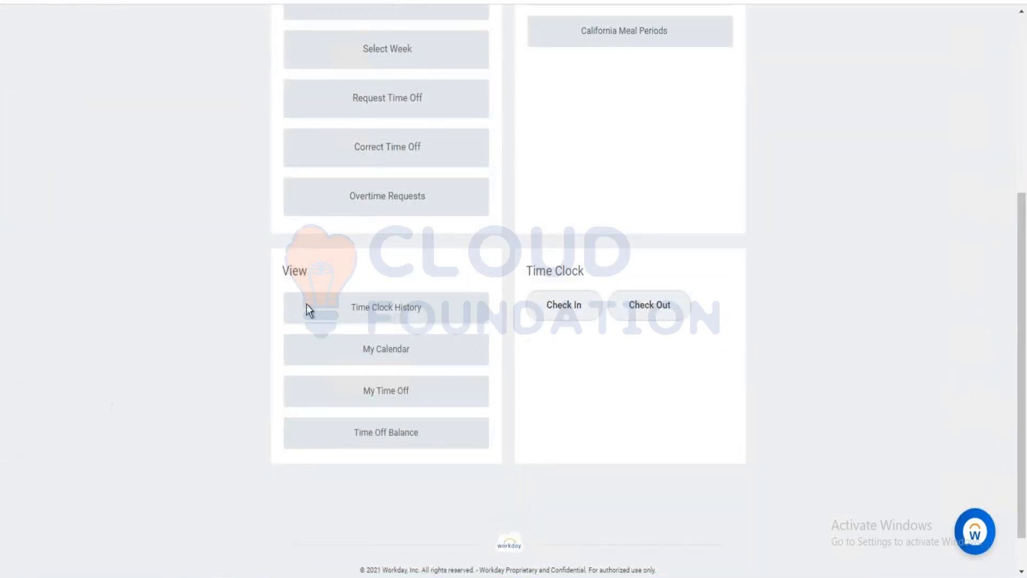
drag(1021, 289, 1008, 70)
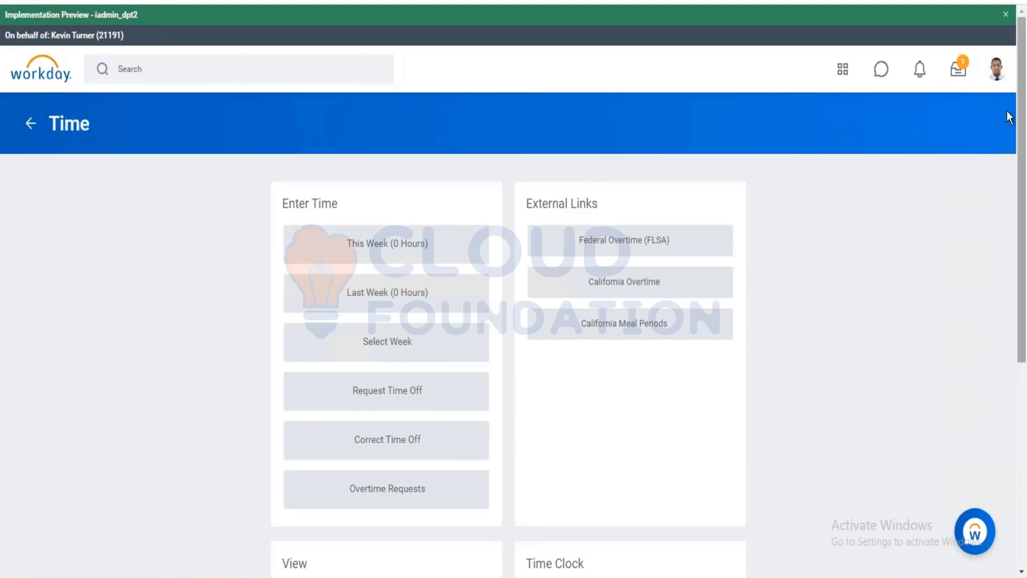
scroll(830, 157, down, 5)
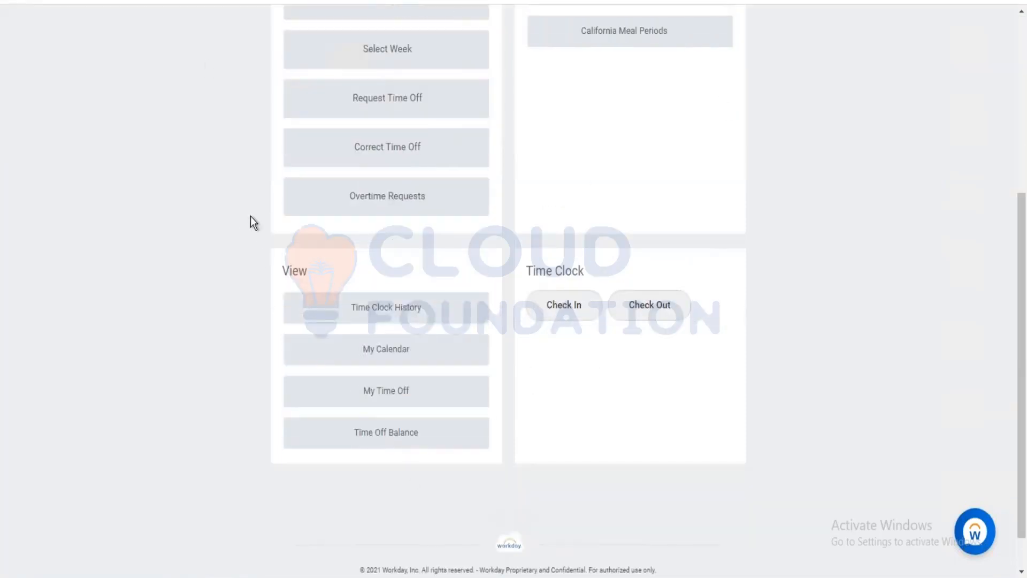
scroll(518, 357, up, 5)
scroll(658, 406, down, 5)
Check the worker in, then check them out for a meal.
click(561, 309)
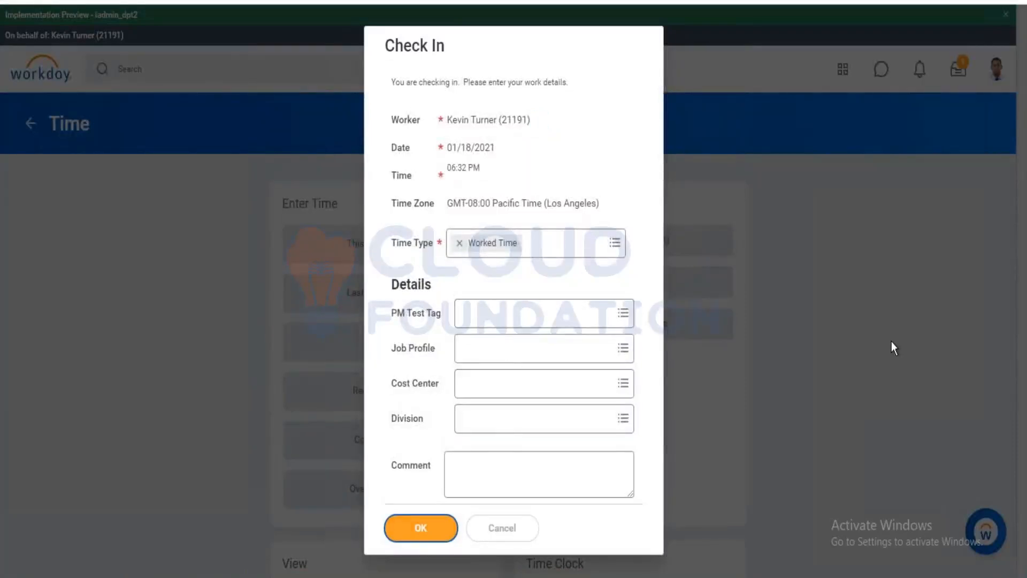
key(Return)
click(455, 343)
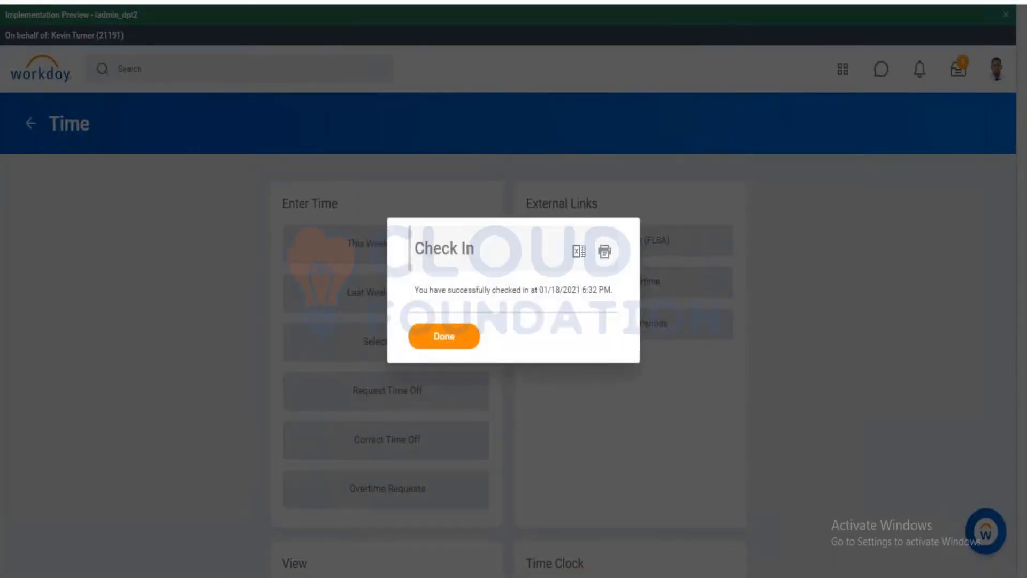
scroll(252, 328, down, 4)
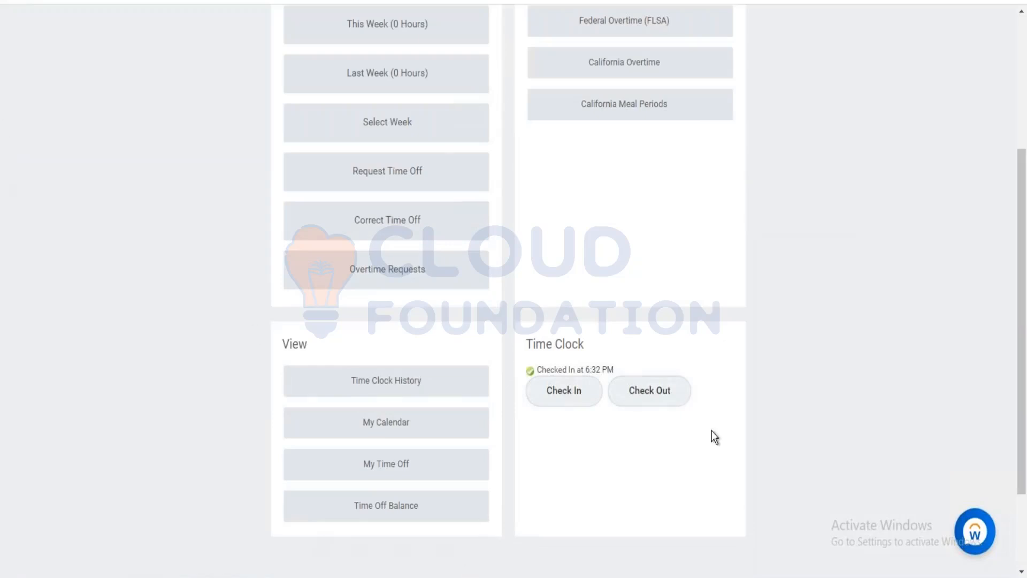
click(655, 399)
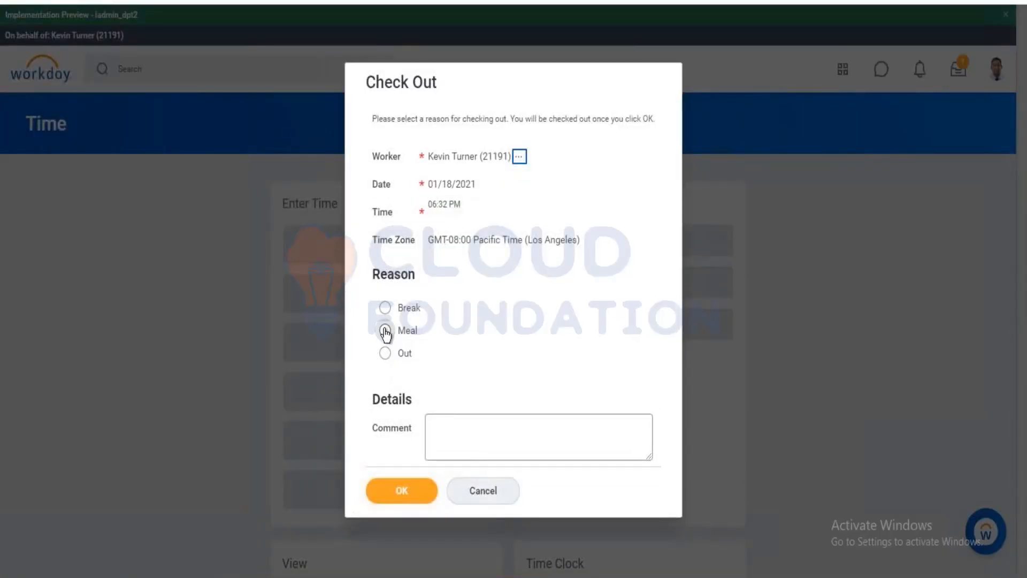
click(385, 332)
click(403, 495)
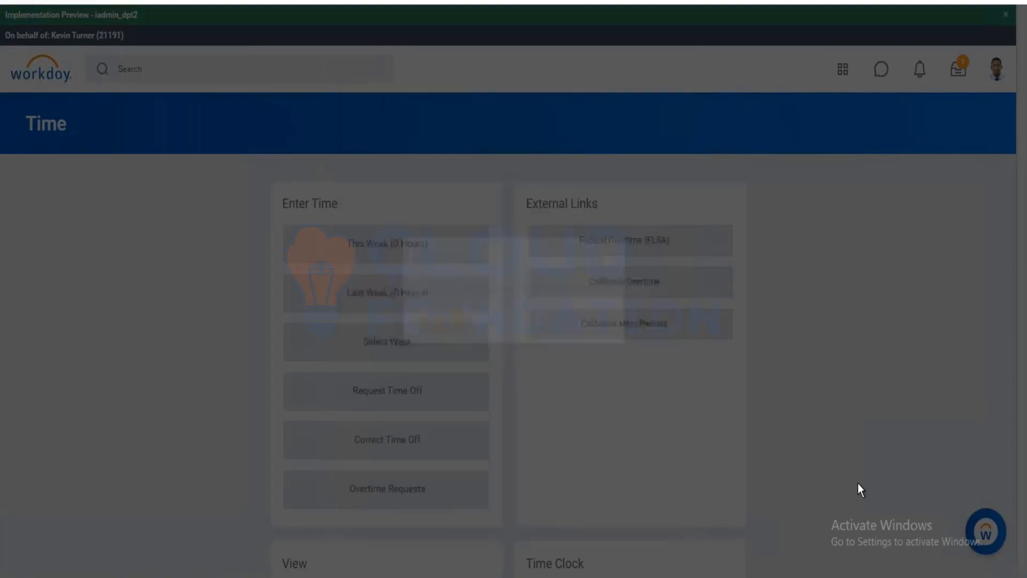
click(413, 344)
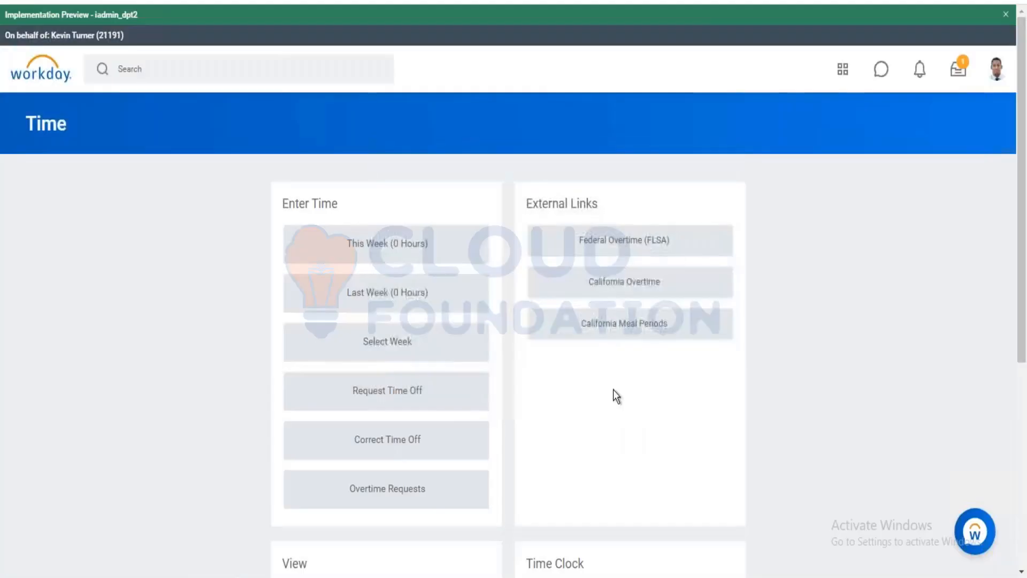
Check the worker back in, then check them out with reason Out at 6:32 PM.
scroll(614, 390, down, 5)
click(562, 314)
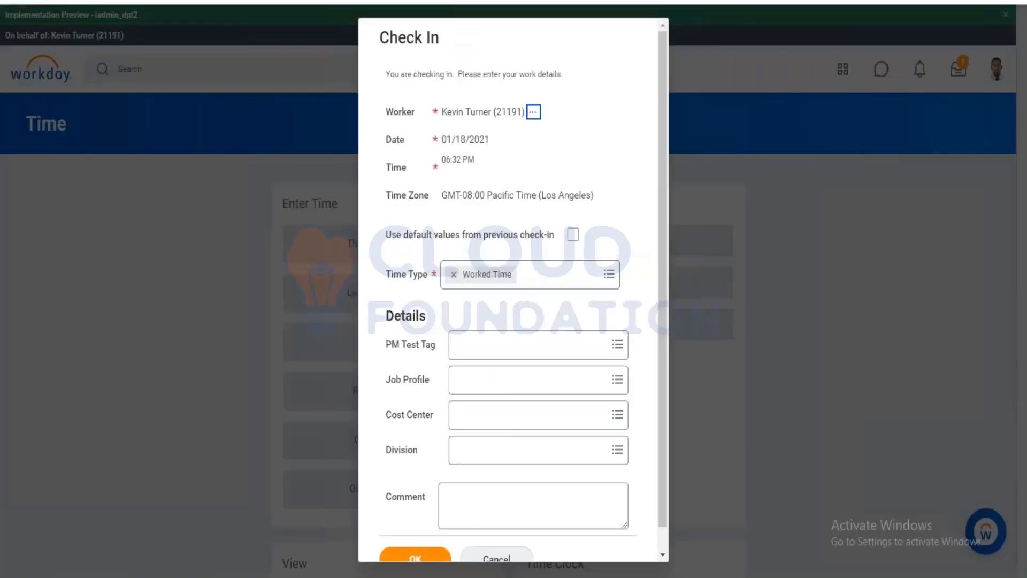
click(415, 558)
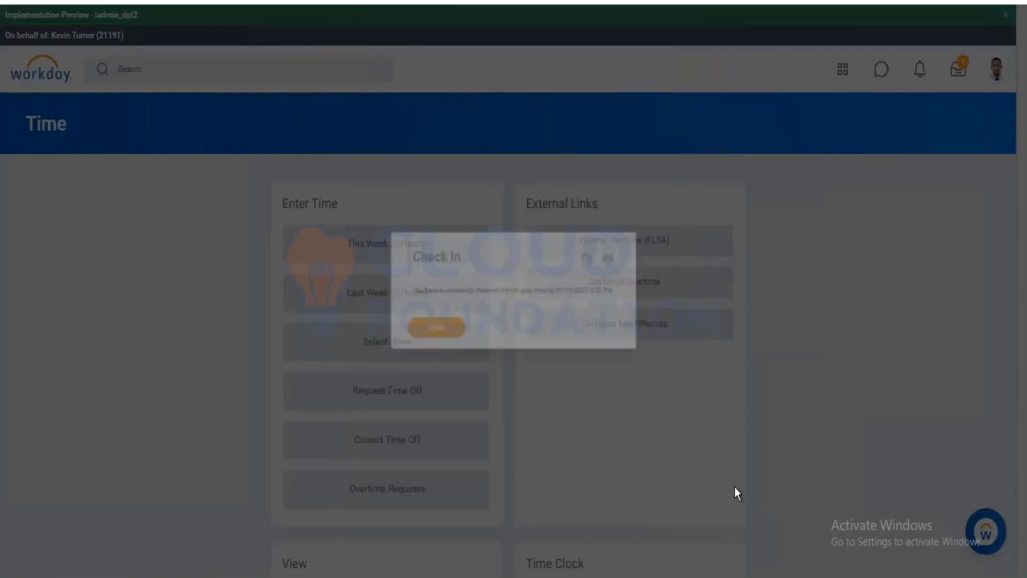
click(570, 363)
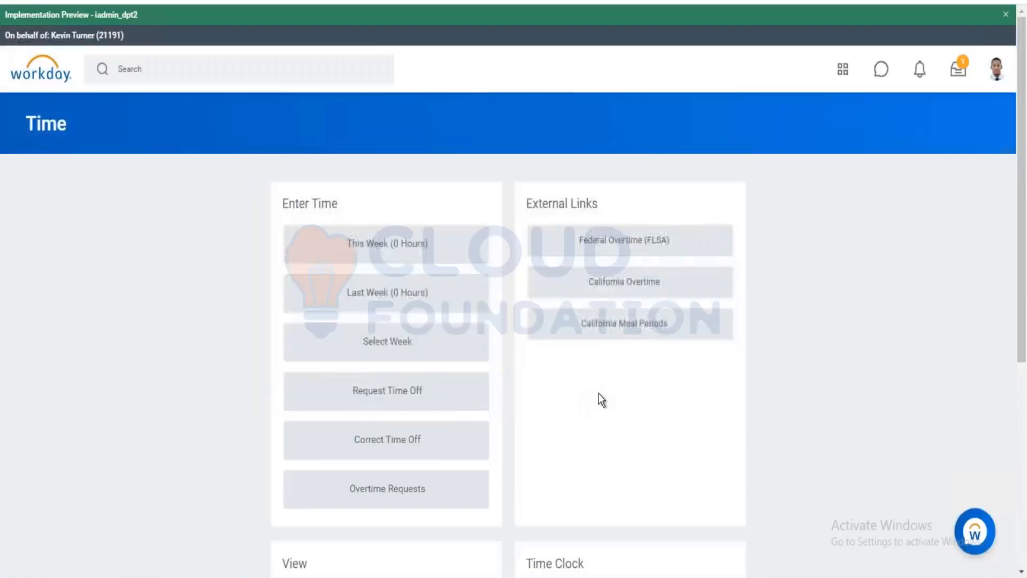
scroll(599, 393, down, 6)
click(650, 273)
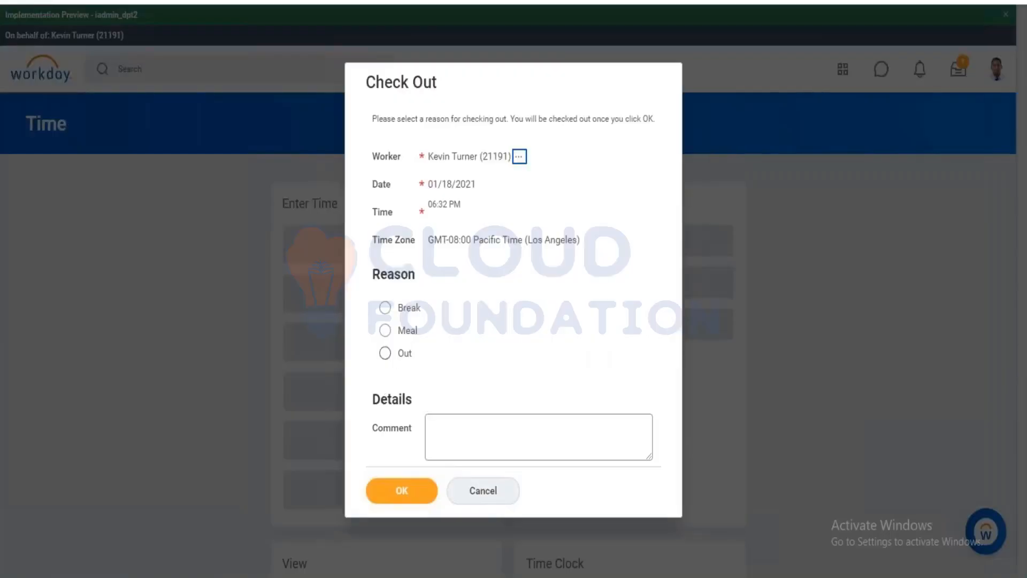
click(385, 353)
click(406, 491)
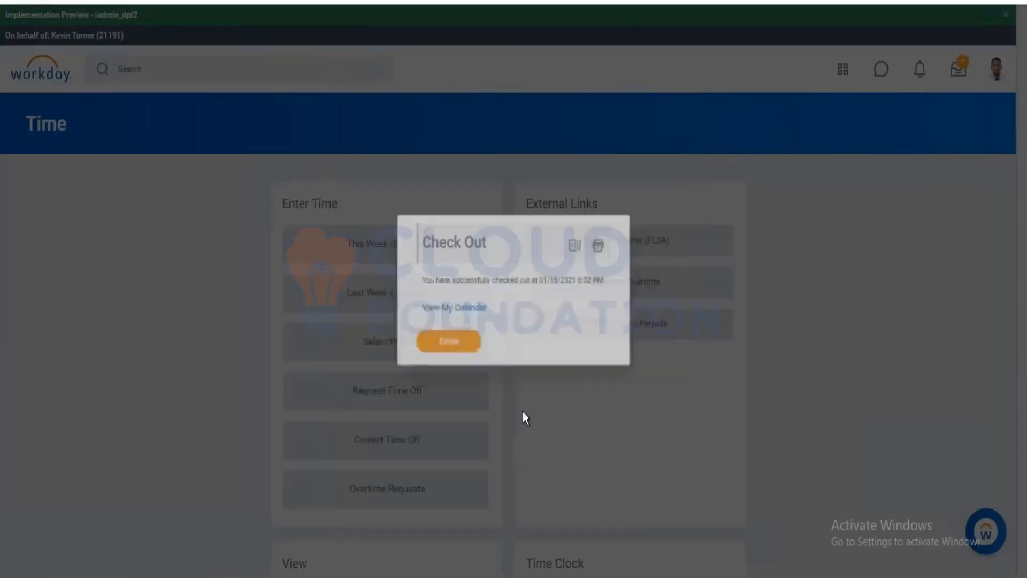
click(440, 346)
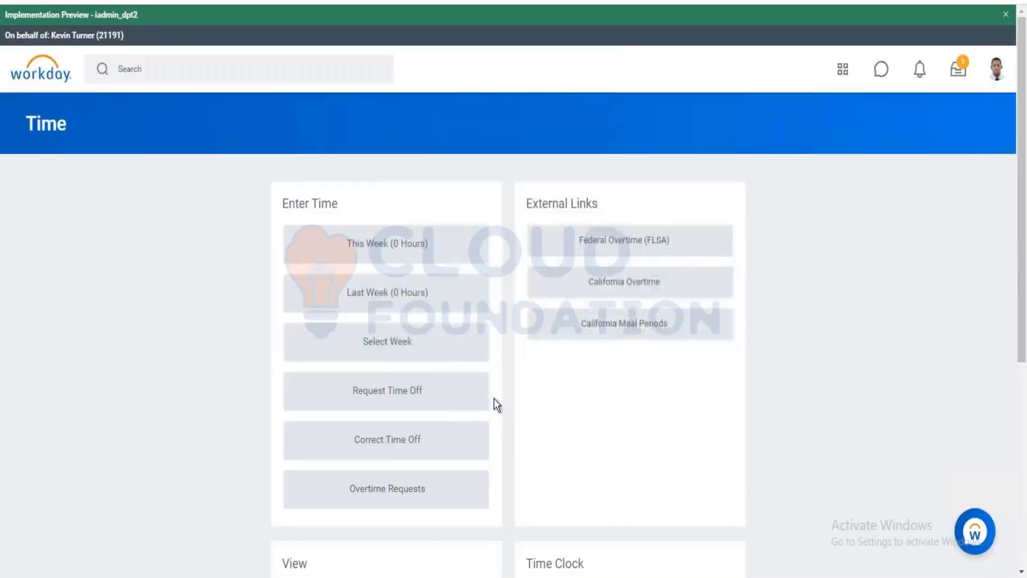
scroll(570, 477, down, 5)
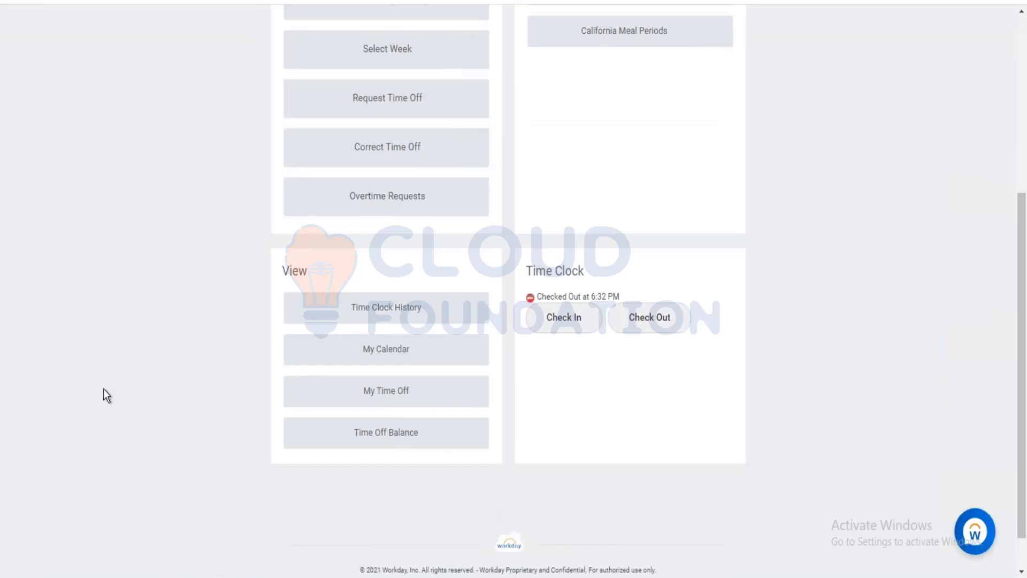
scroll(383, 461, down, 1)
scroll(454, 425, up, 7)
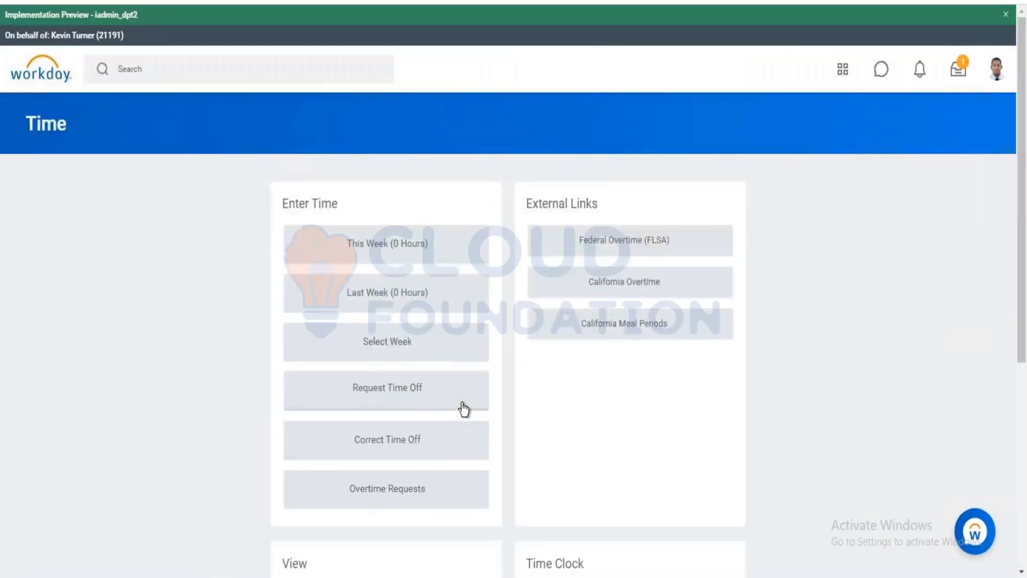
Open the Jan 18–24, 2021 Enter Time calendar showing four unmatched 6:32pm punches.
click(417, 244)
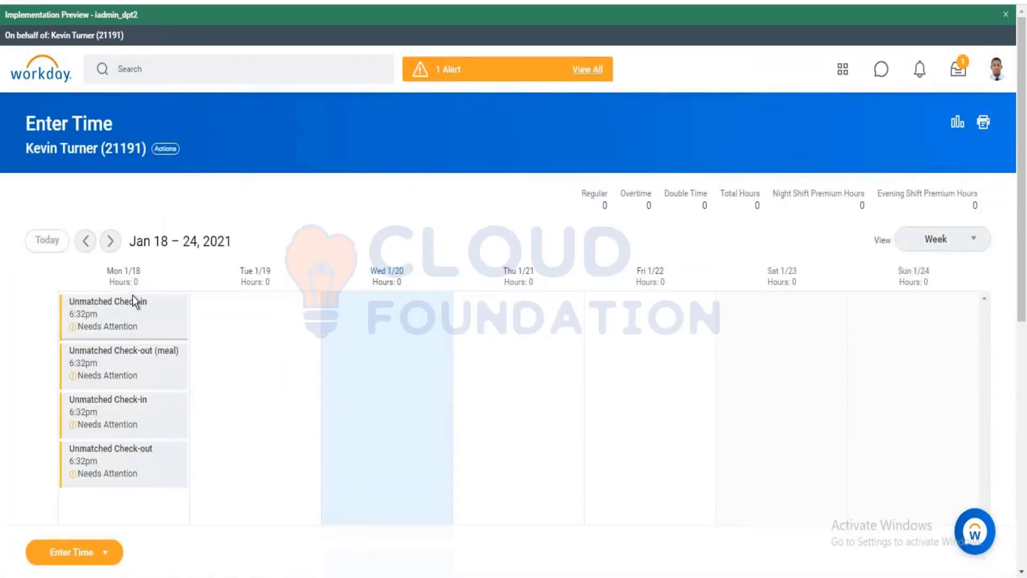
scroll(133, 301, down, 5)
scroll(107, 213, up, 5)
End the proxy session with the Stop Proxy task, returning to the administrator's home page.
click(204, 66)
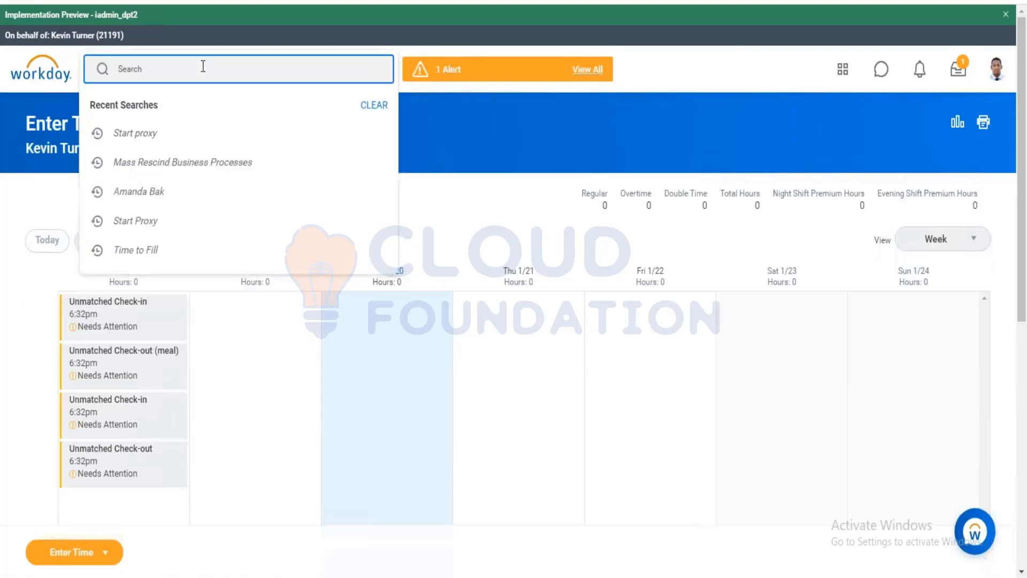
text(st)
text(top )
text(proxy)
key(BackSpace)
text(y)
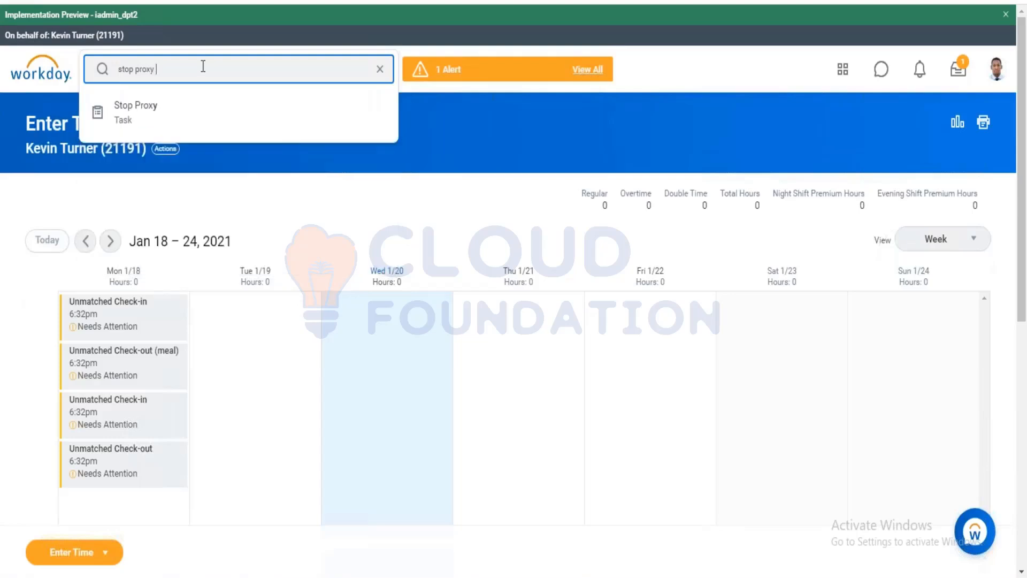
key(Return)
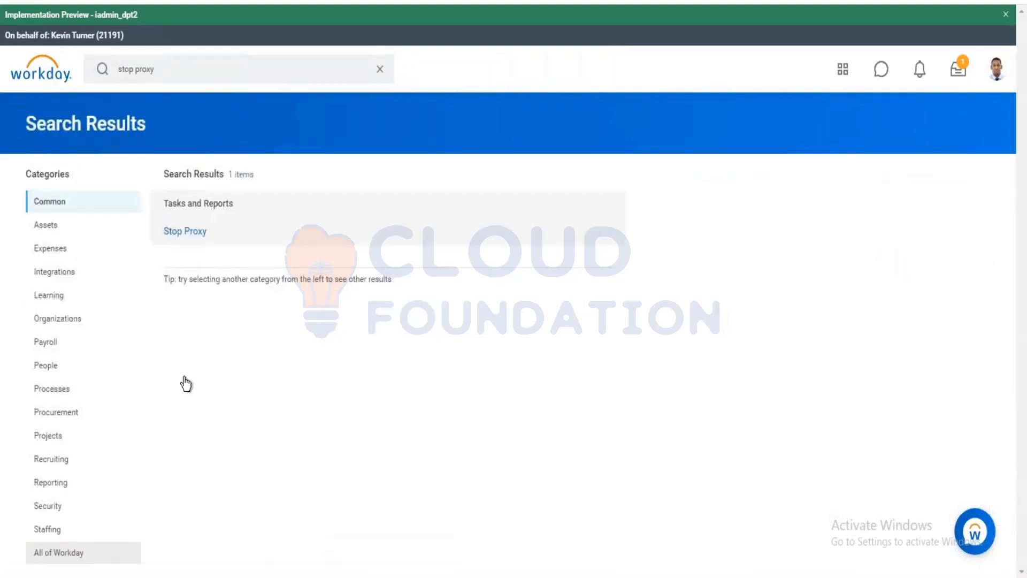
click(179, 233)
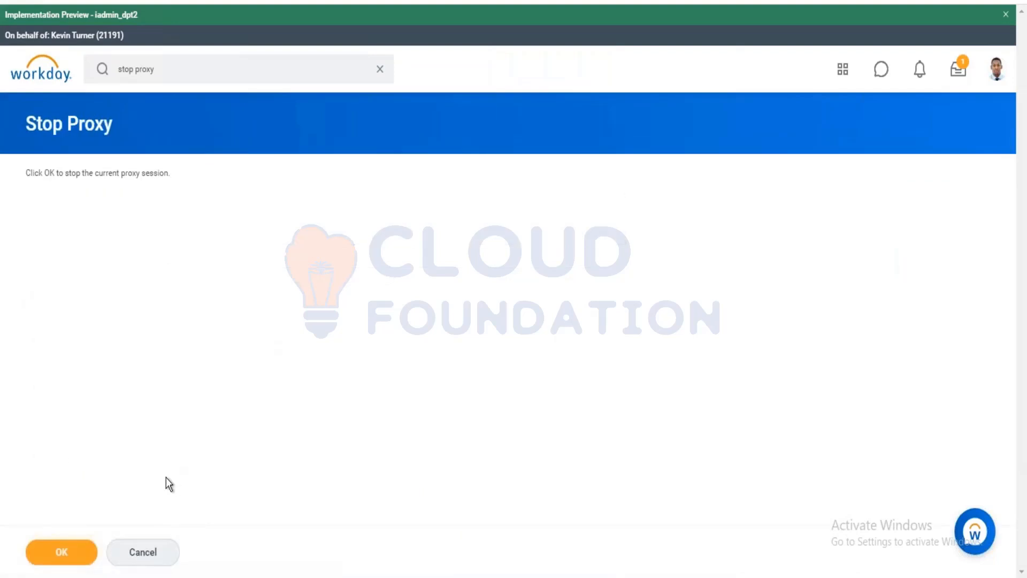
click(83, 541)
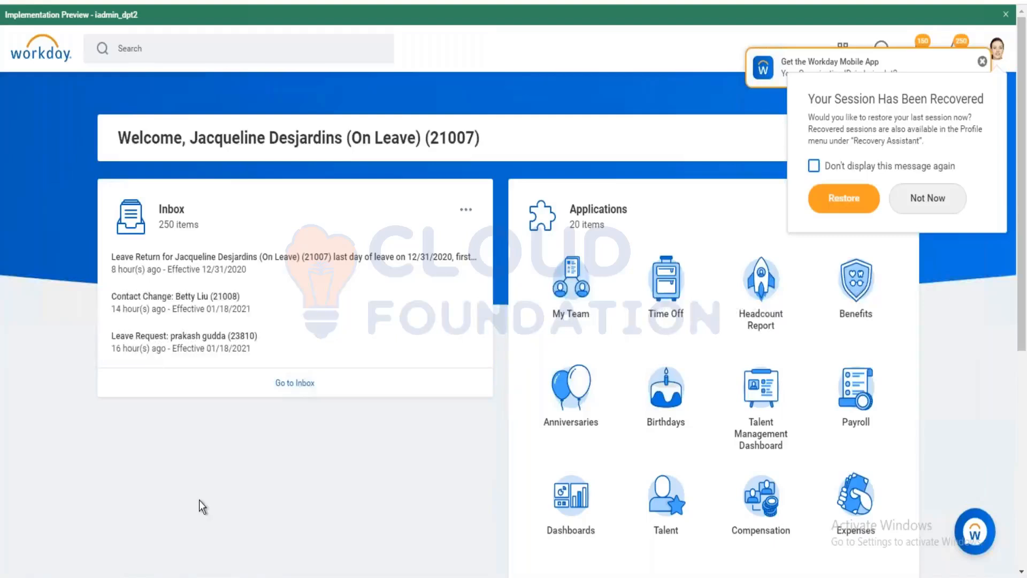
Search Workday for 'unmatched', listing seven results including the unmatched time clock event fields.
click(166, 49)
text(unm)
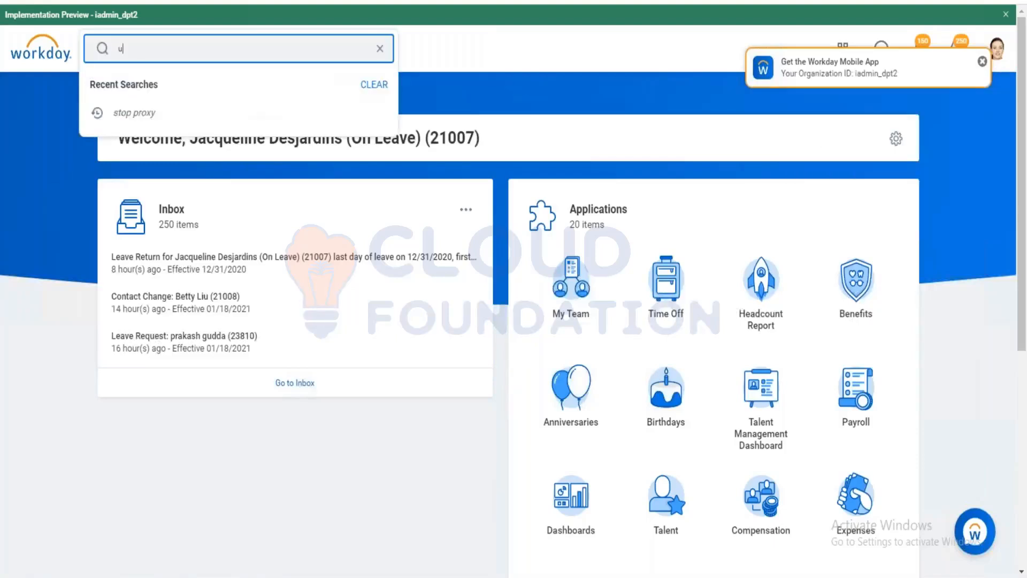
text(atched)
key(Return)
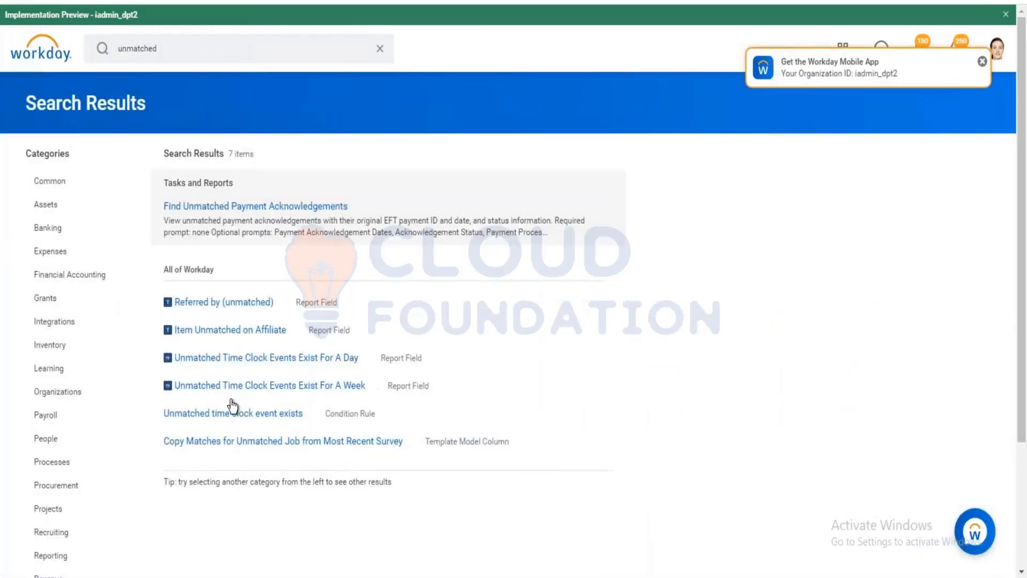
Dismiss the mobile app notification and replace the search text with 'start proxy'.
click(983, 61)
click(176, 48)
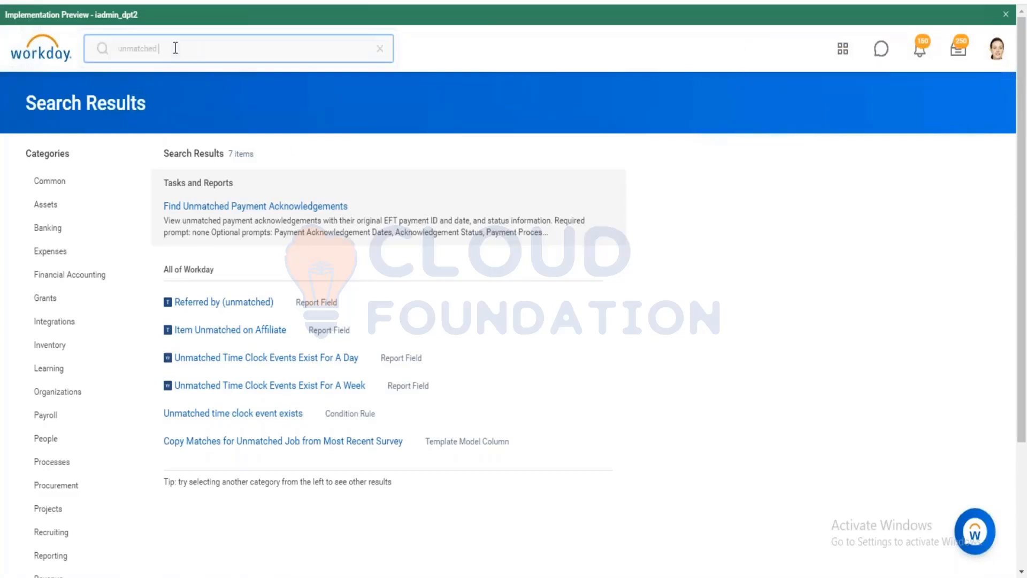
key(ctrl+a)
text(start proxy)
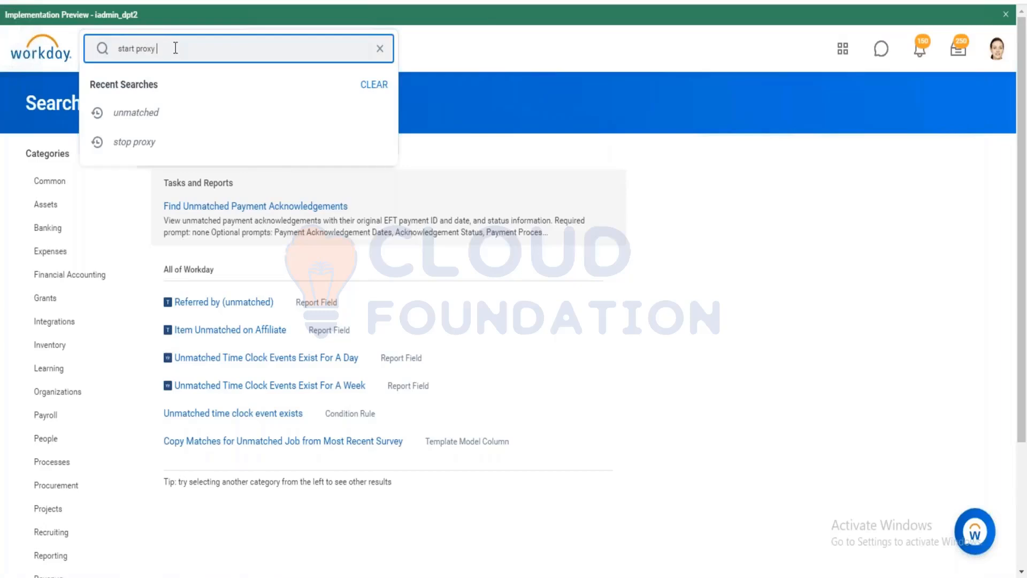
Start a proxy session acting as the on-leave Executive Management worker found by name.
key(Return)
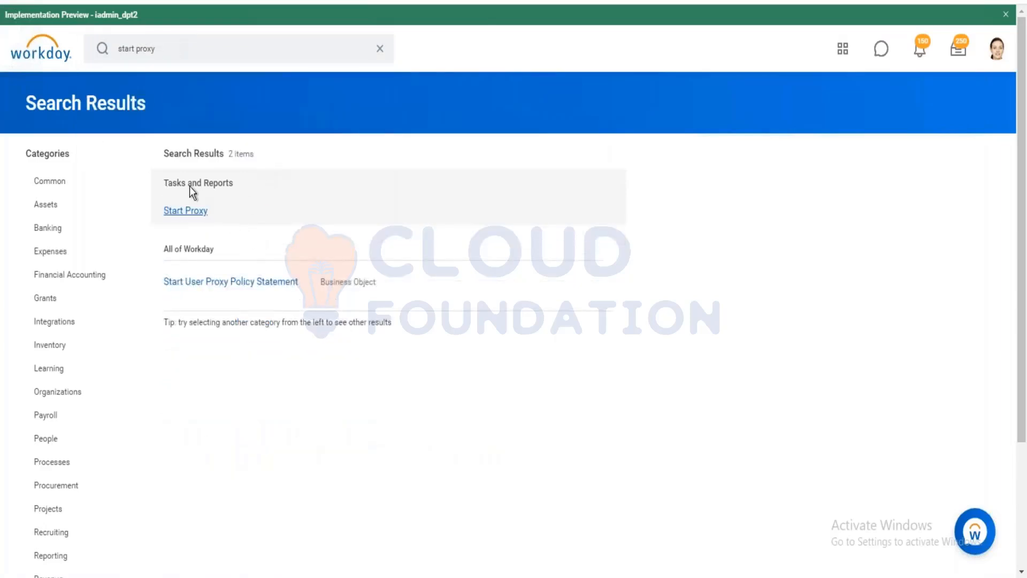
click(195, 210)
click(197, 205)
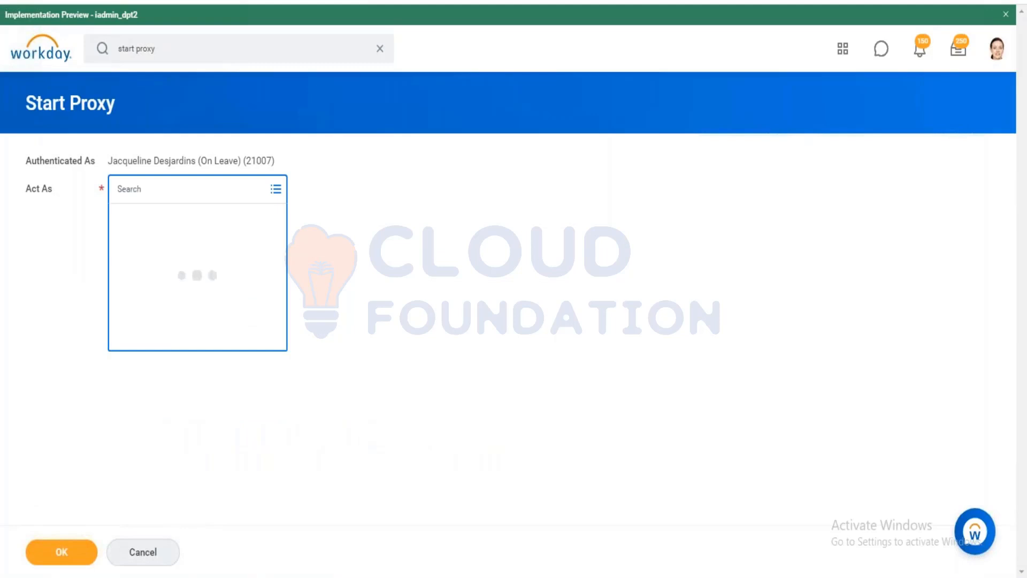
text(logan)
key(Return)
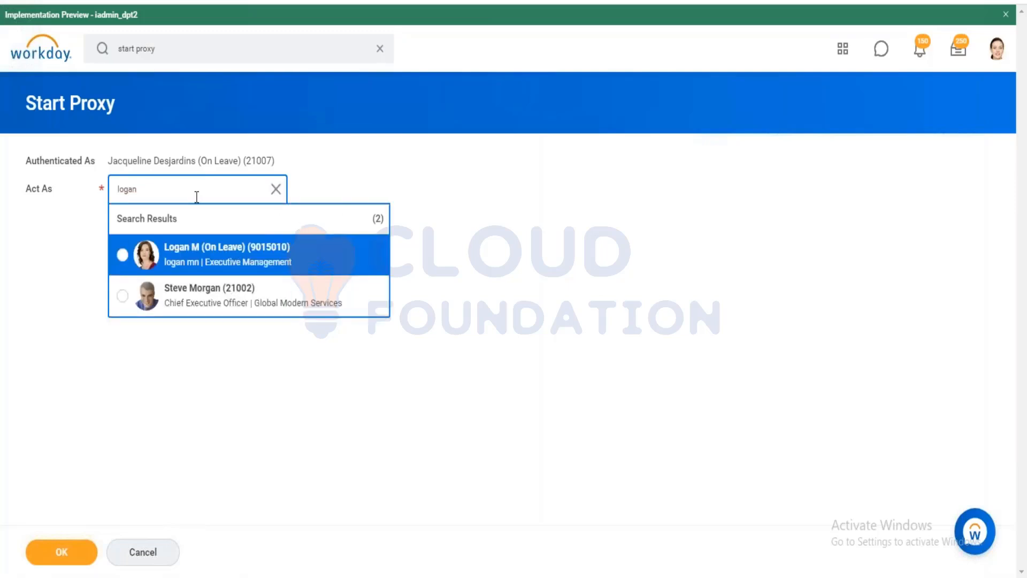
click(198, 261)
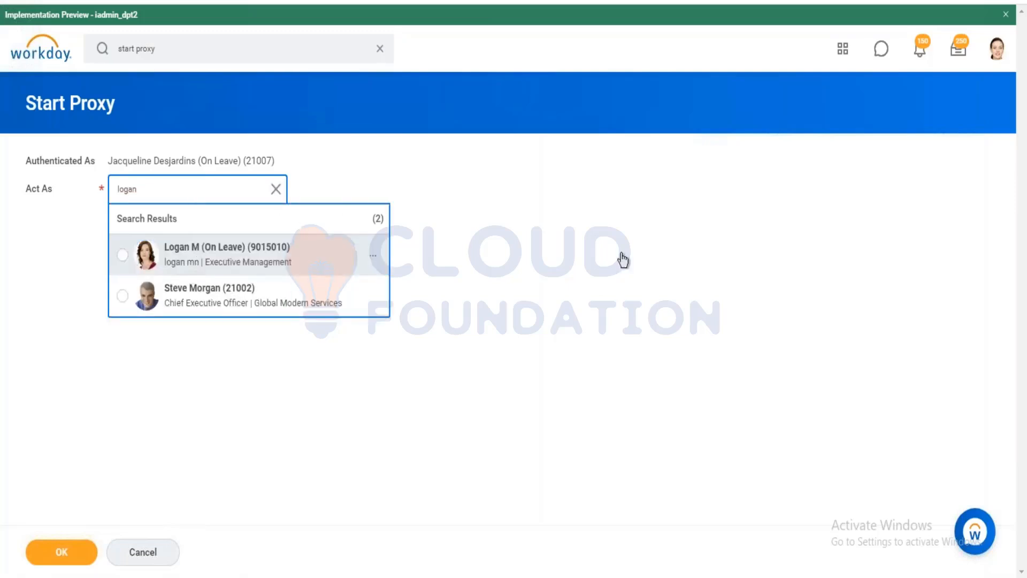
click(66, 550)
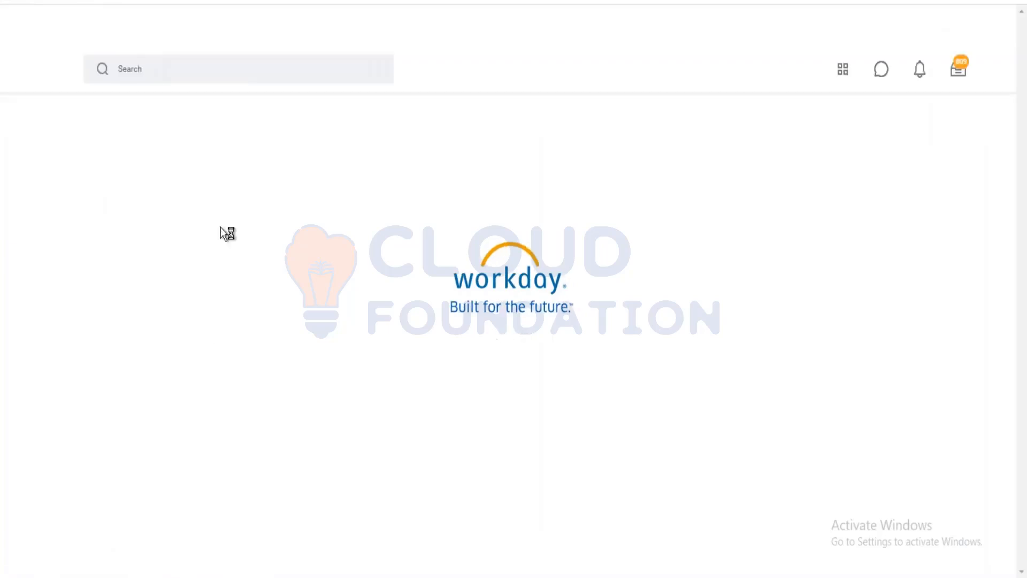
Dismiss the Quick Access popup and search Workday for 'unmatched clock'.
click(930, 114)
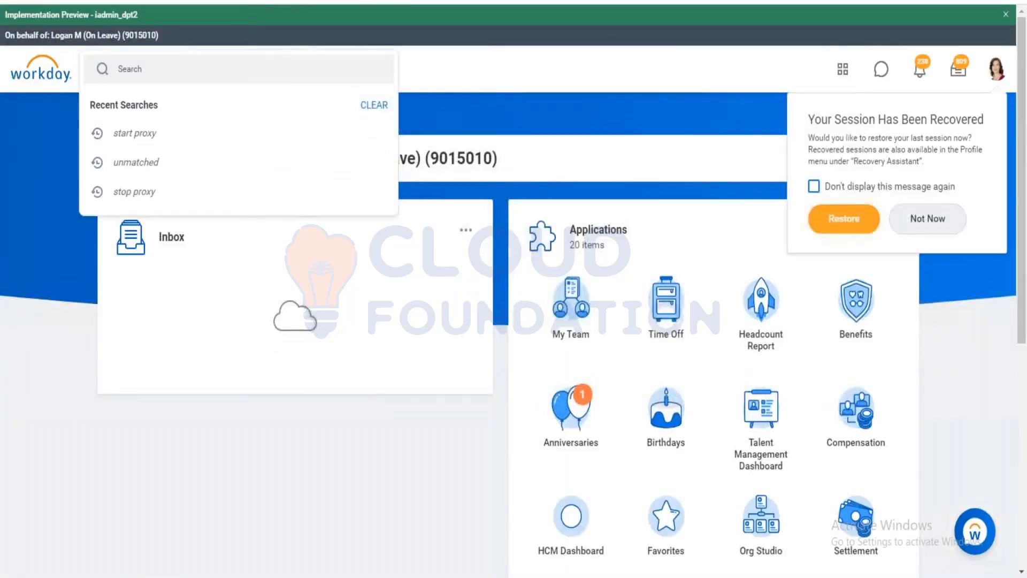
click(221, 69)
text(un)
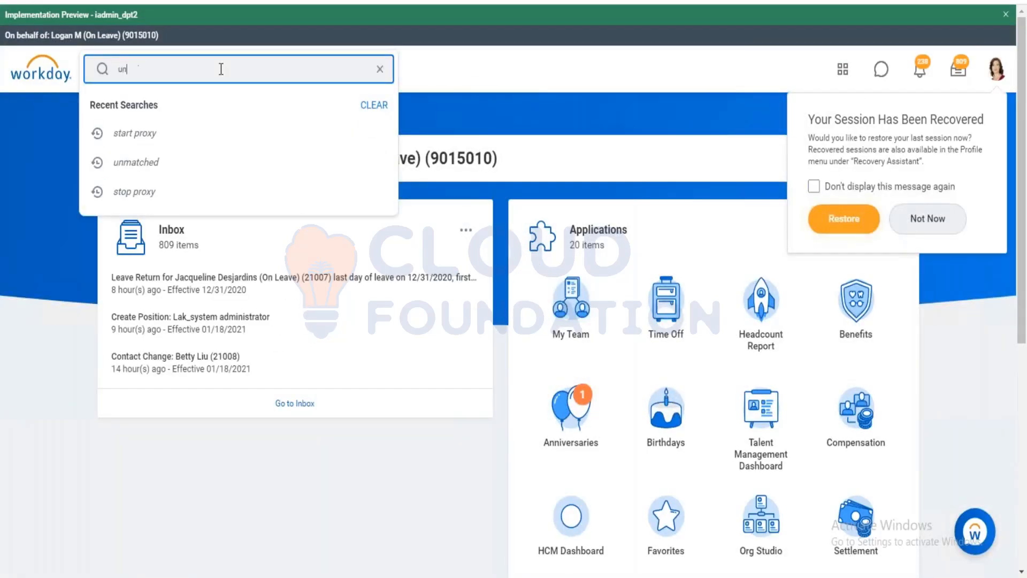
text(macthed)
key(BackSpace)
key(BackSpace)
key(BackSpace)
key(BackSpace)
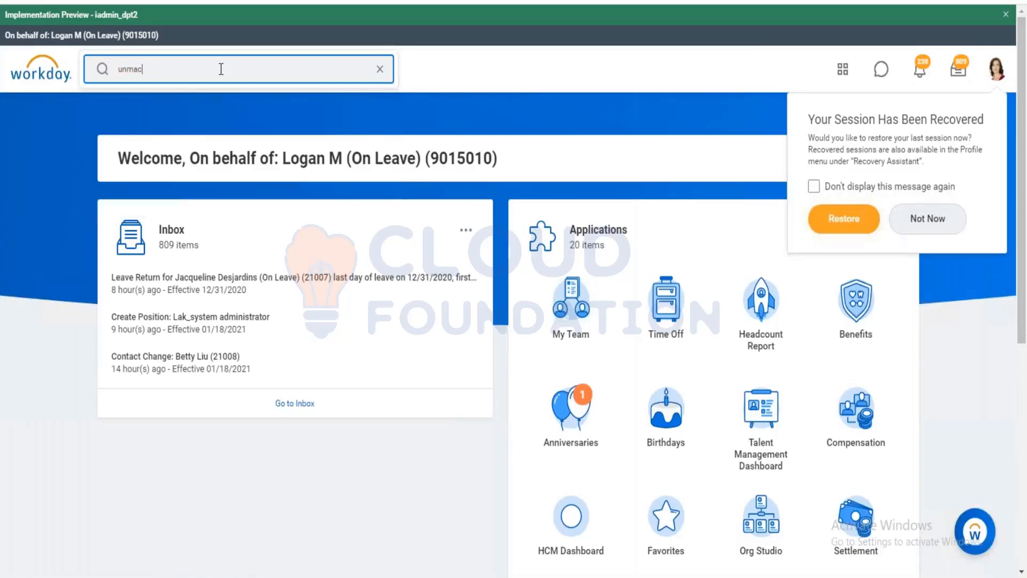
text(tched)
key(BackSpace)
key(BackSpace)
key(BackSpace)
key(BackSpace)
key(BackSpace)
key(BackSpace)
key(BackSpace)
key(BackSpace)
key(BackSpace)
text(ma)
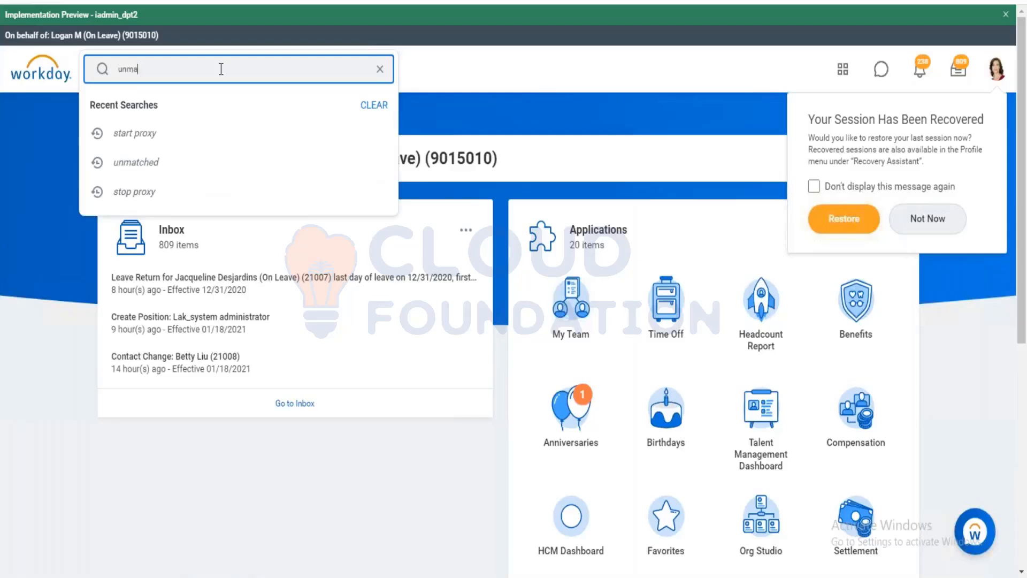
text(tched)
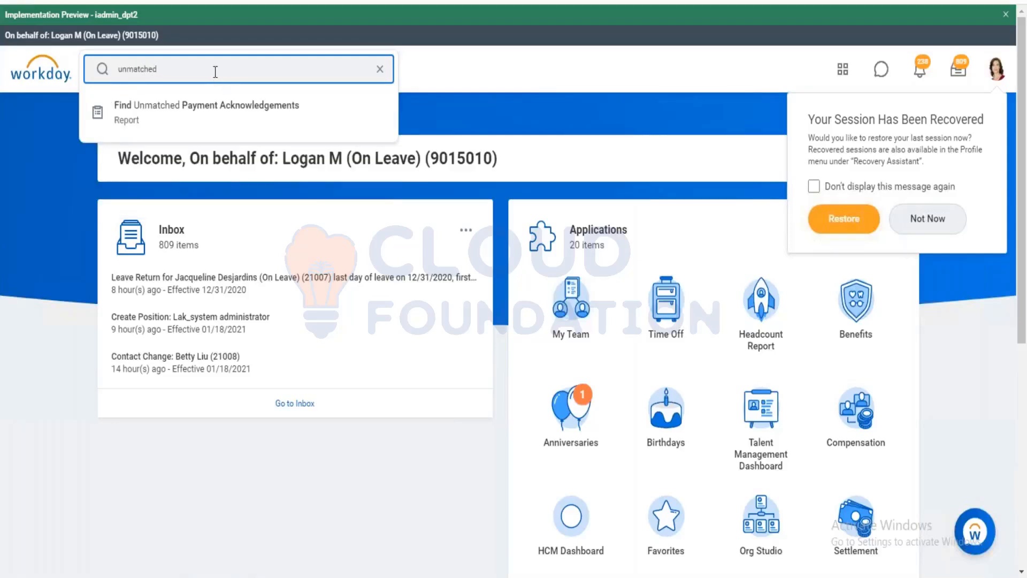
text( ched)
key(BackSpace)
key(BackSpace)
text(lock)
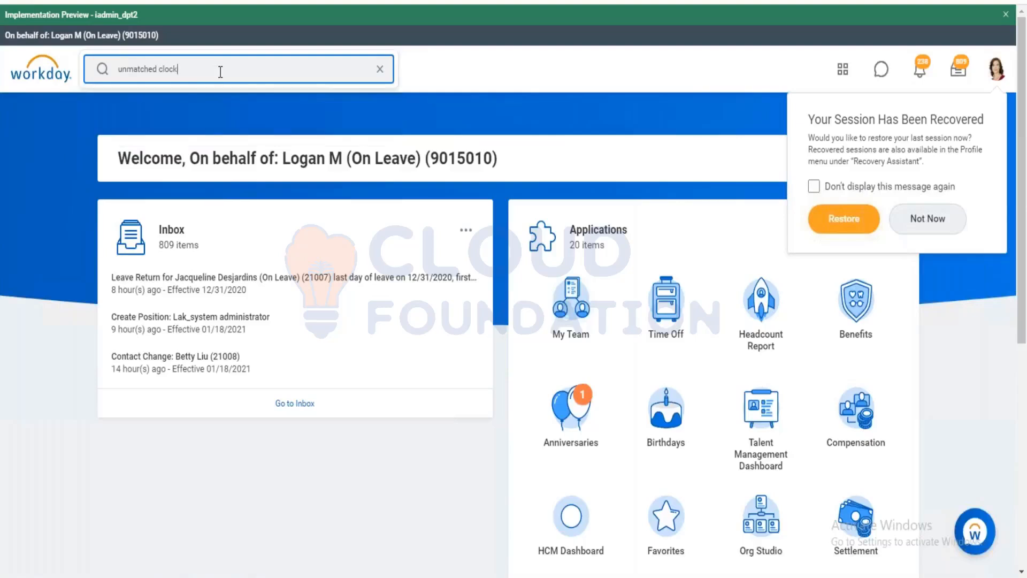
key(Return)
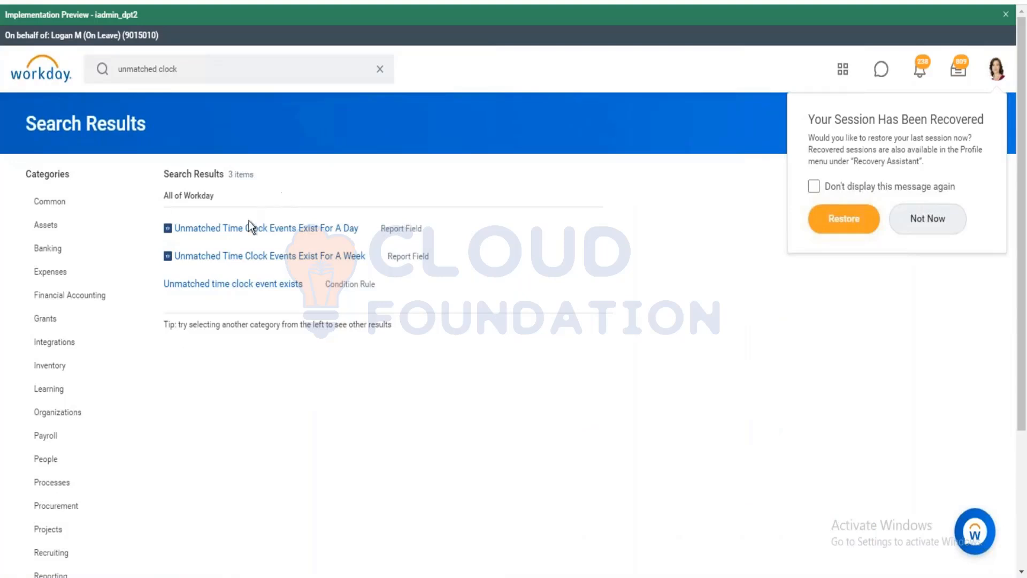
Search 'clock event' instead, listing Maintain Invalid Time Clock Events first among 58 results.
click(201, 64)
key(ctrl+a)
key(BackSpace)
text(cloc)
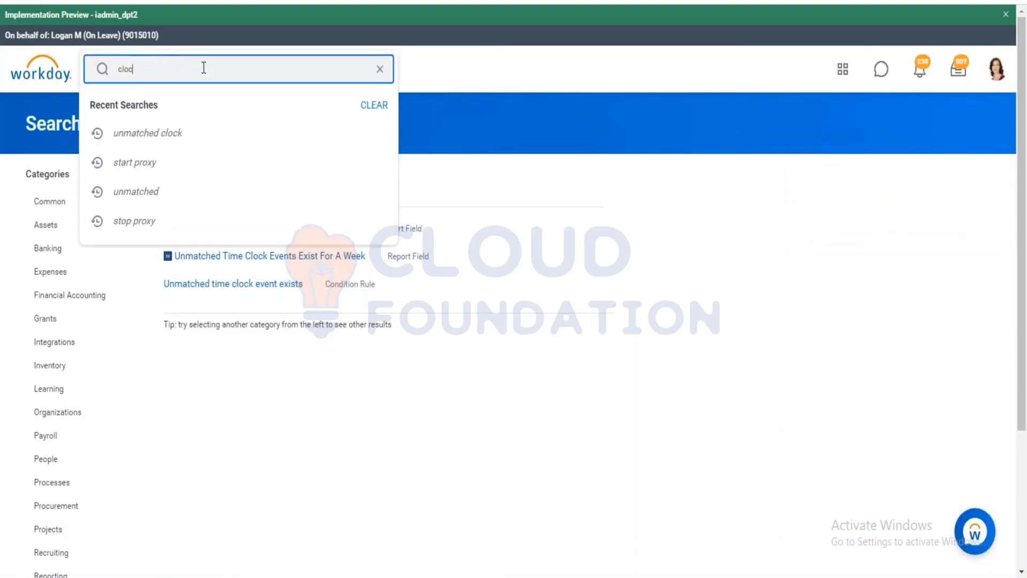
text(k event)
key(Return)
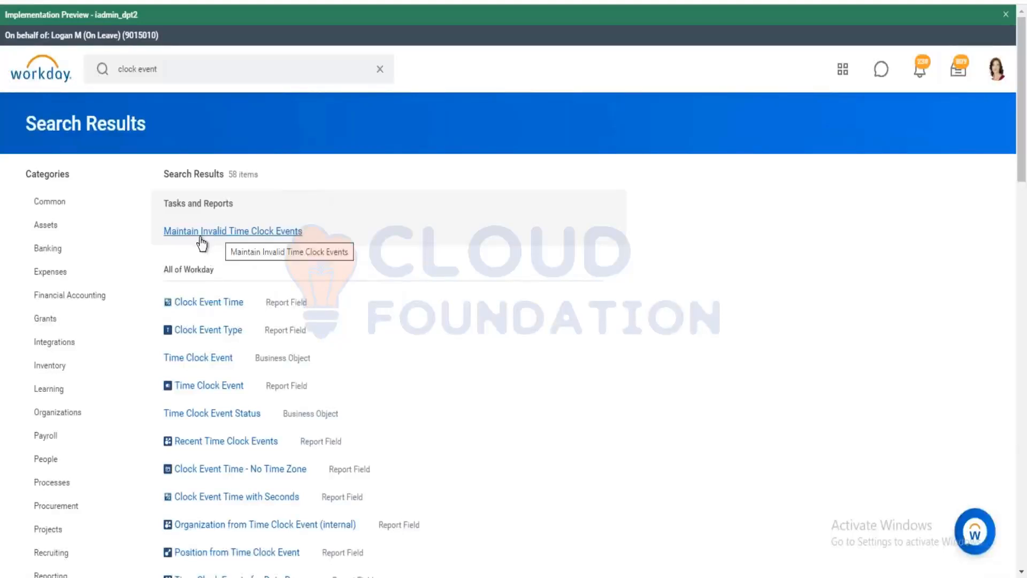
Check the Maintain Invalid Time Clock Events report (No Data), then search 'unmatched clock'.
click(212, 237)
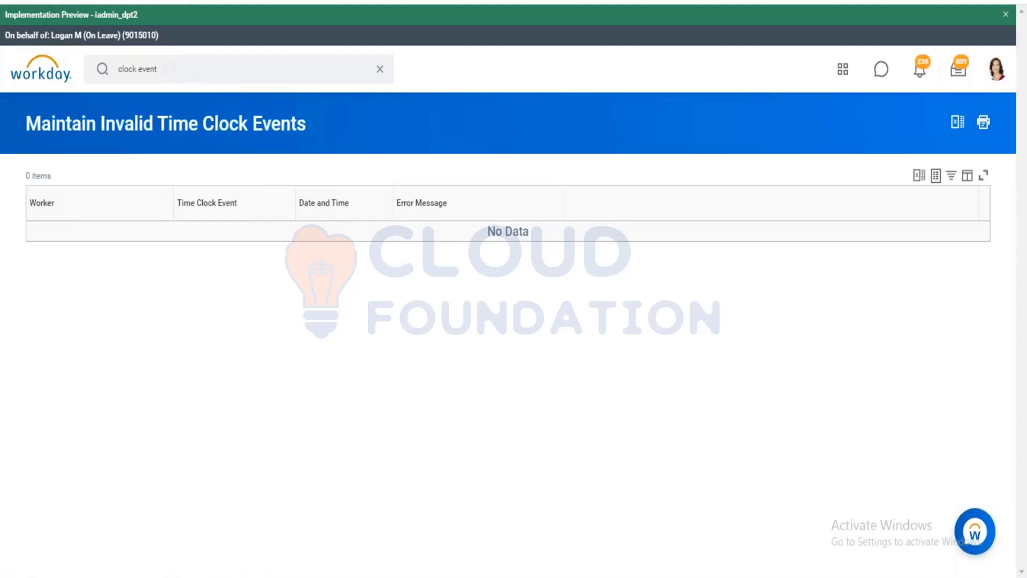
key(Return)
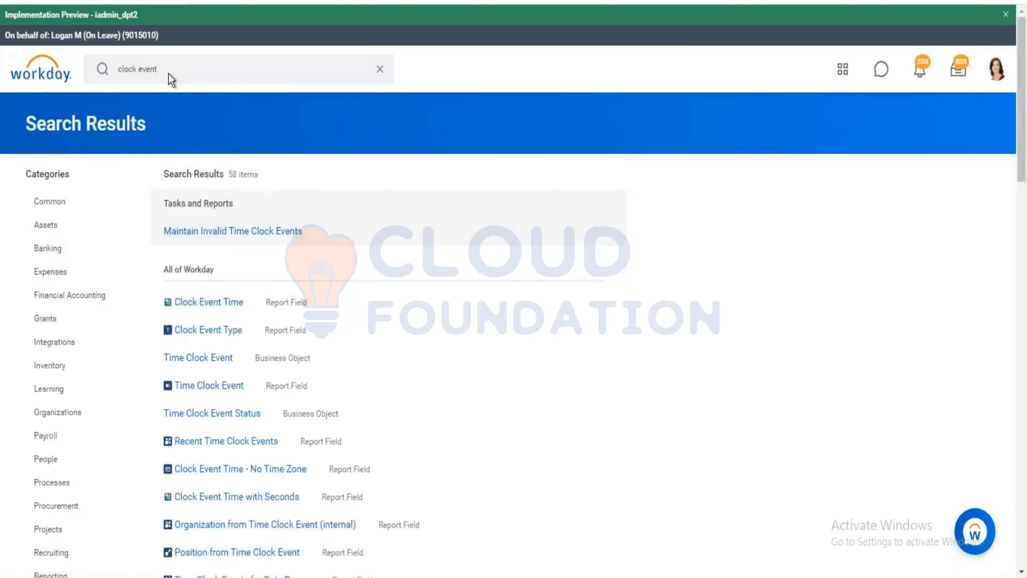
click(169, 71)
key(ctrl+a)
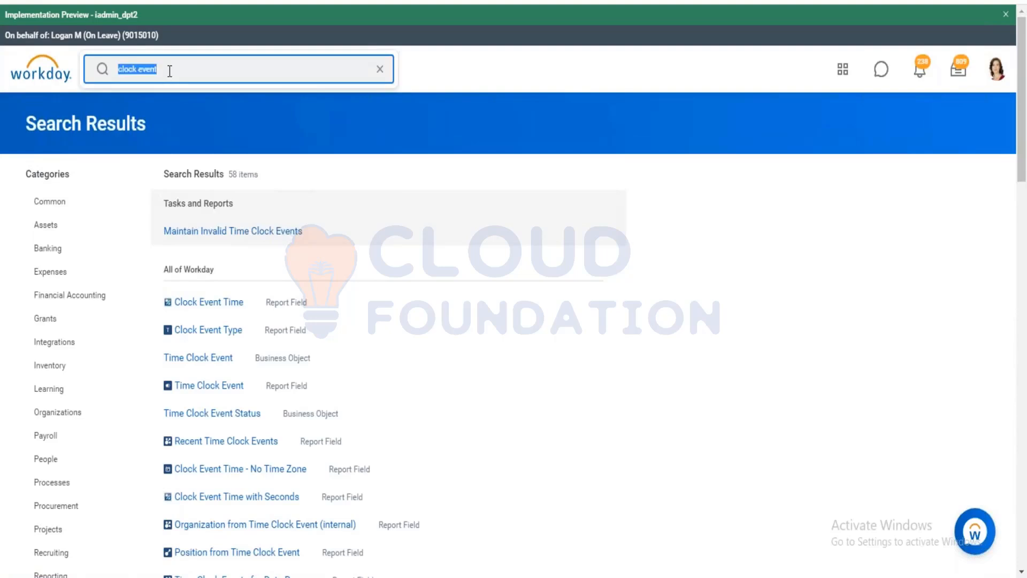
text(umatche)
key(BackSpace)
key(BackSpace)
key(BackSpace)
key(BackSpace)
key(BackSpace)
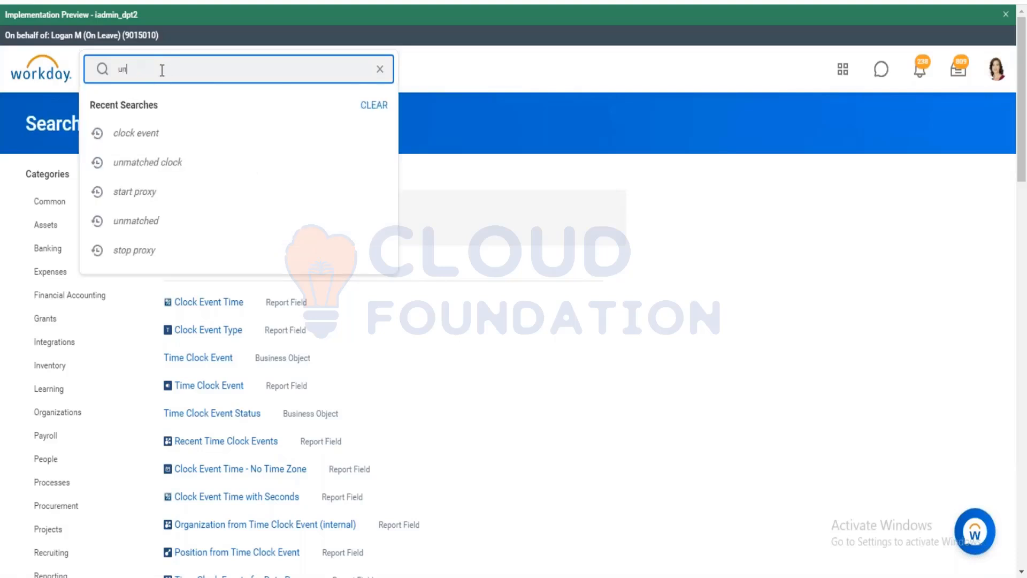
text(matched)
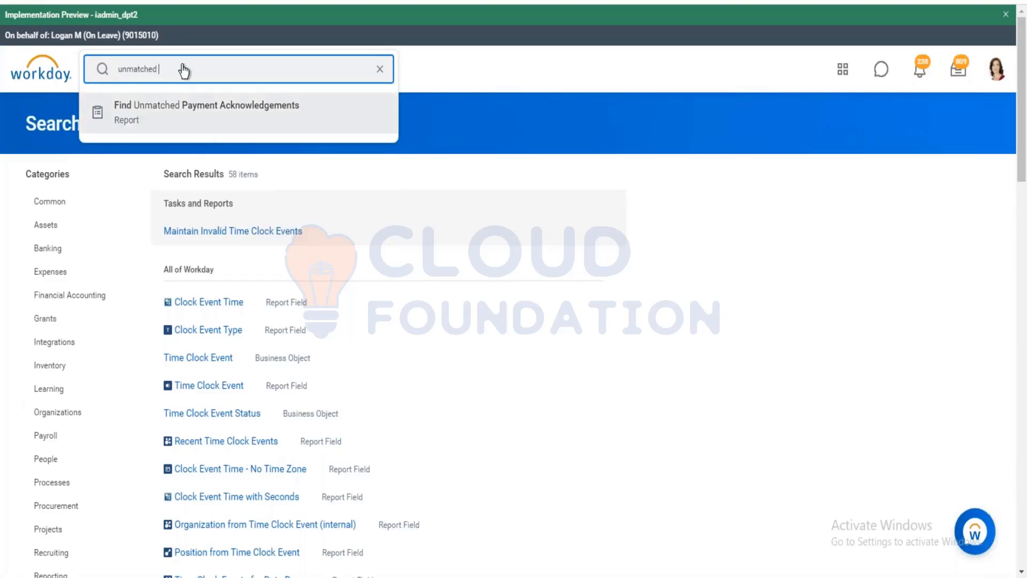
text(clock)
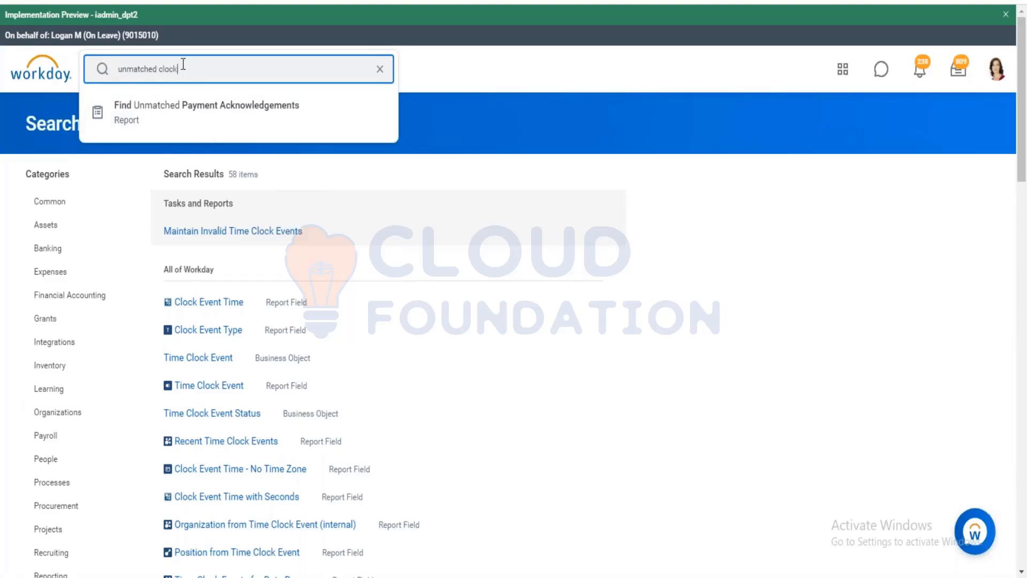
key(Return)
click(183, 63)
Run View Security for Securable Item on 'unmatched clock event'.
text(secur)
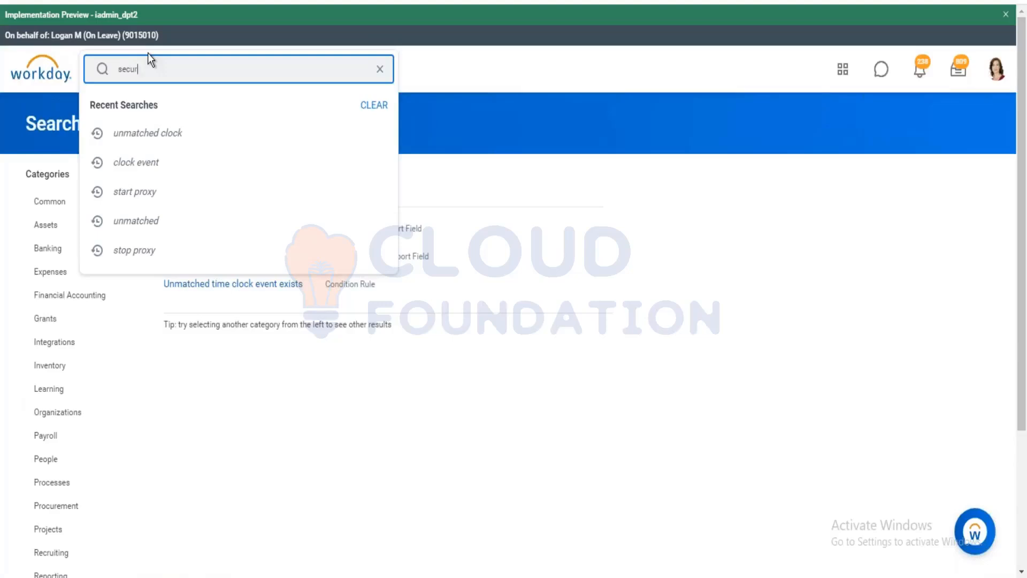
text(a)
key(Return)
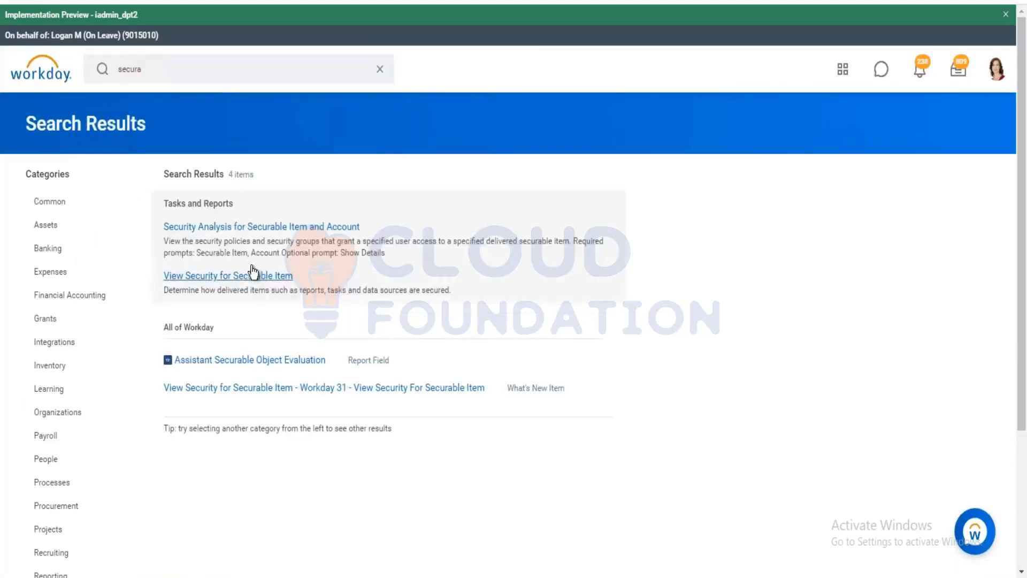
click(289, 277)
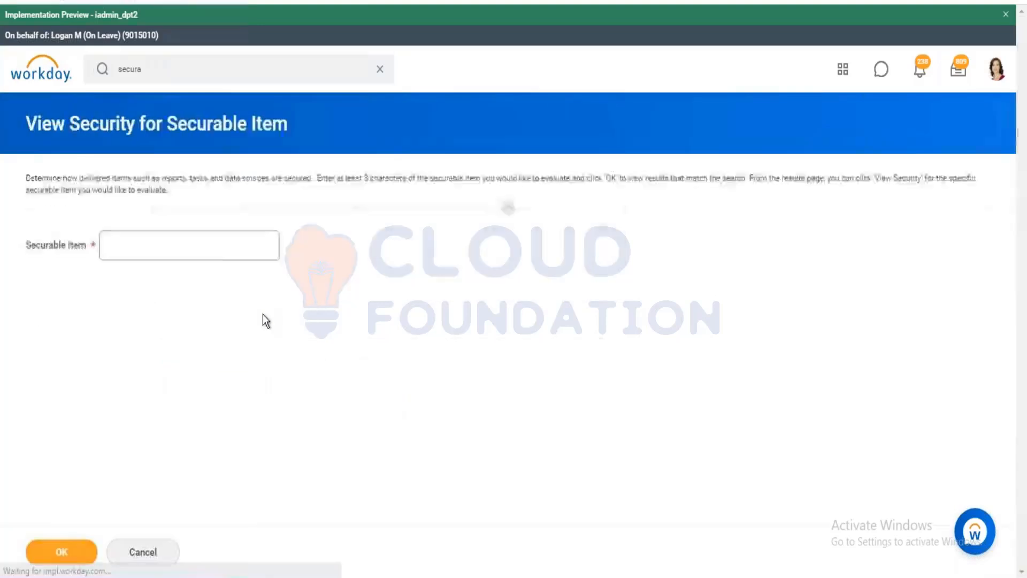
text(unma)
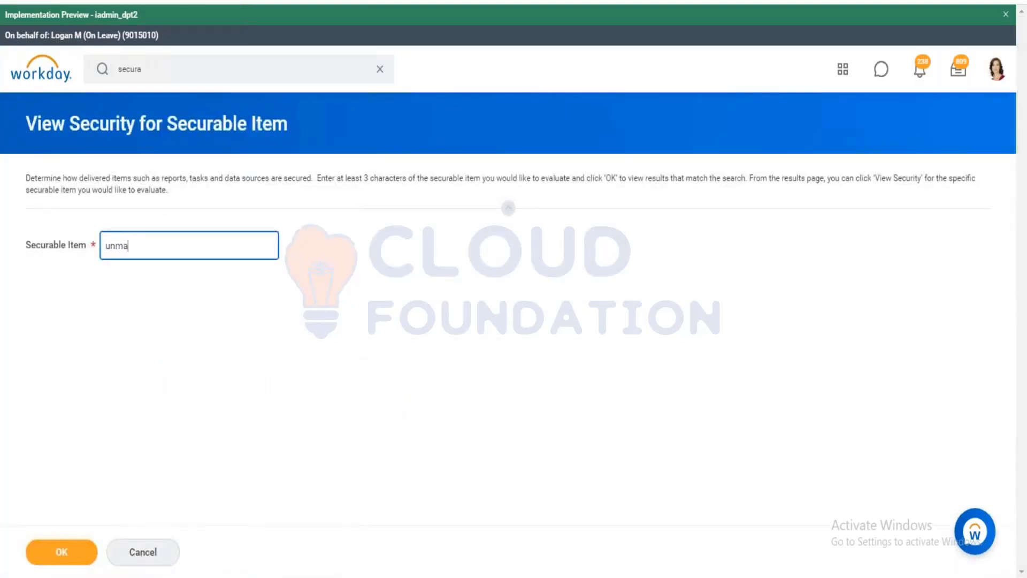
text(cthe)
key(BackSpace)
text(tched clock event)
click(53, 556)
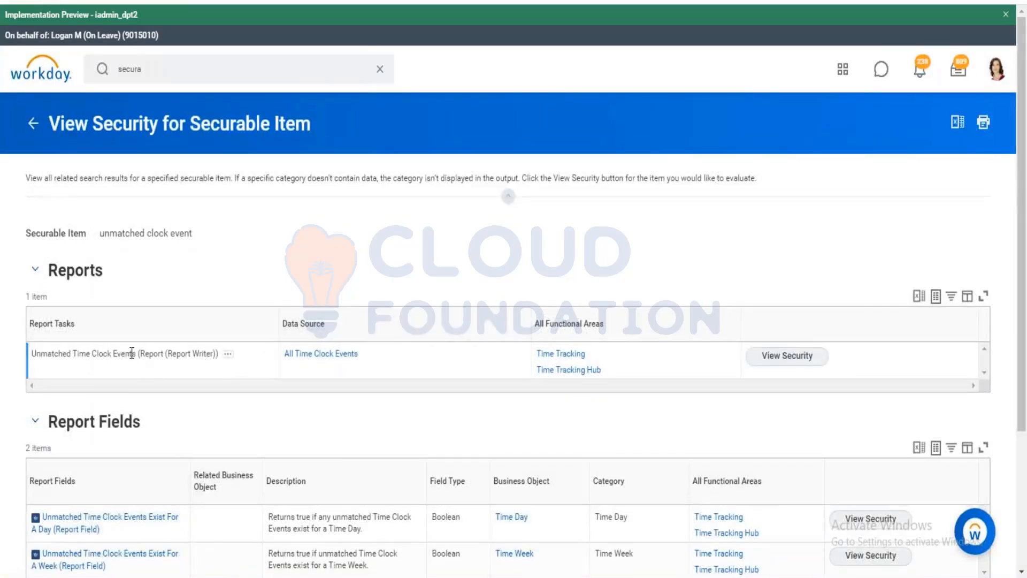
Copy the Unmatched Time Clock Events report name and view its Worker Data: Reports security policy.
drag(129, 353, 31, 354)
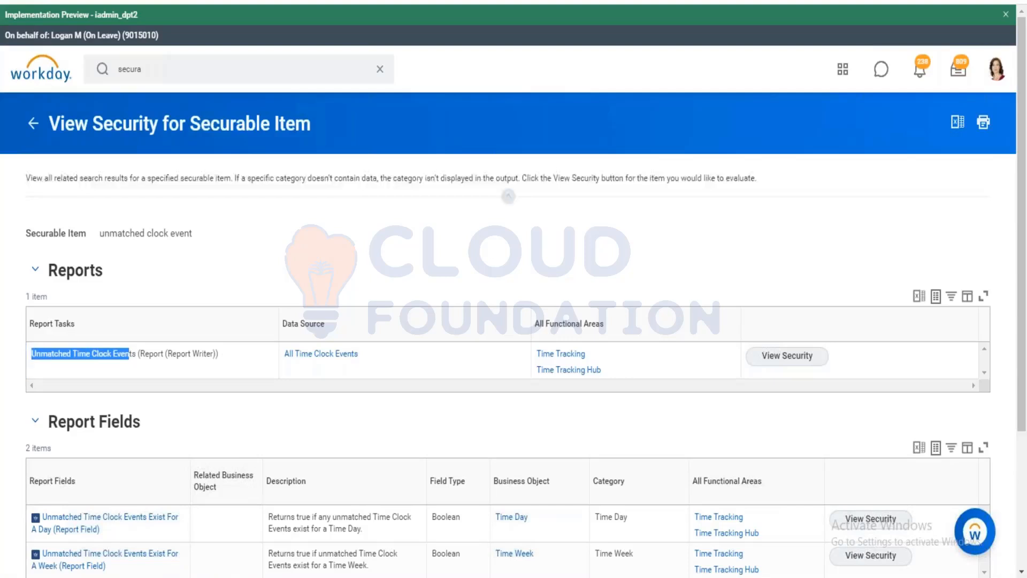
click(137, 354)
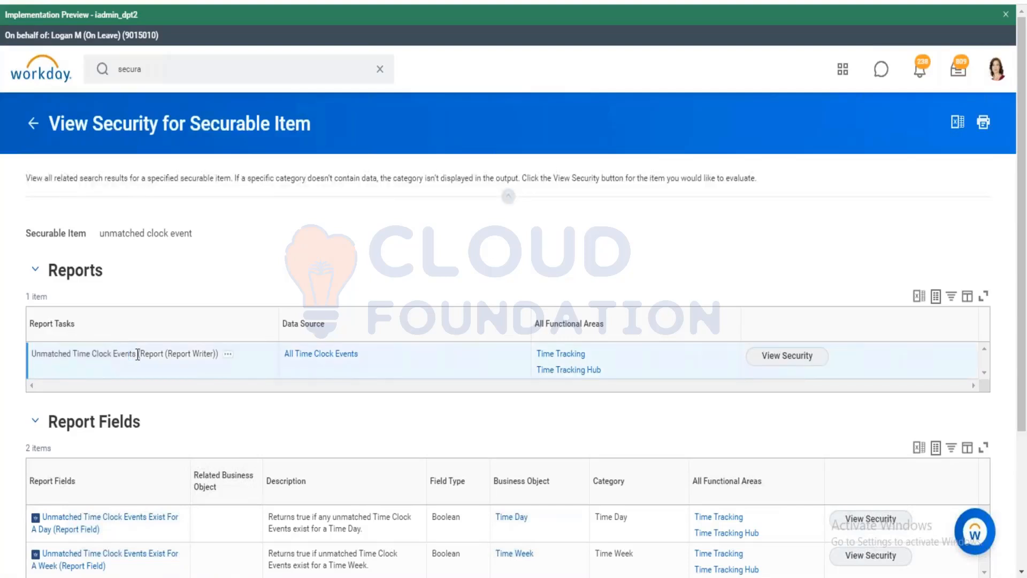
drag(138, 354, 55, 345)
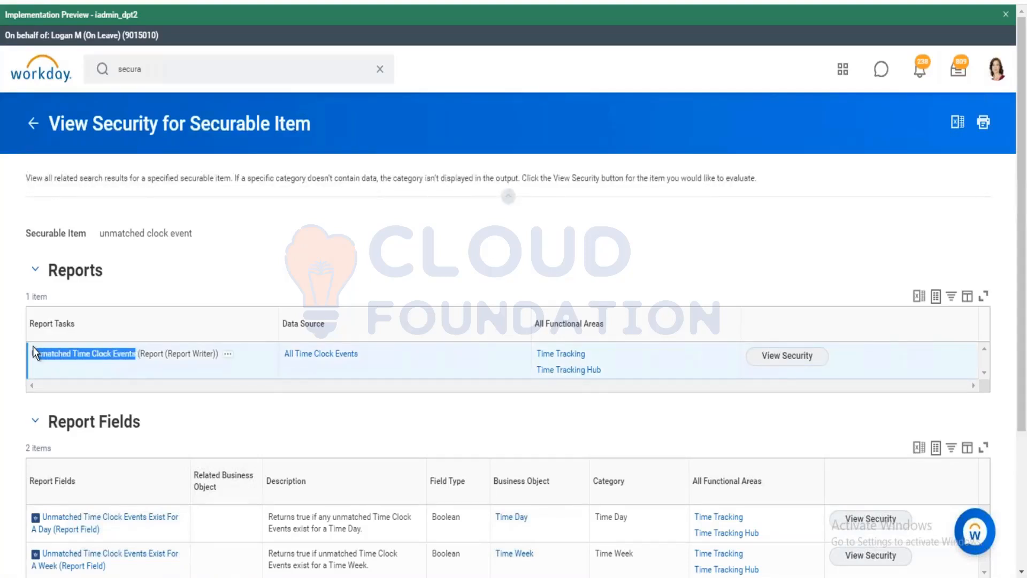
right_click(55, 349)
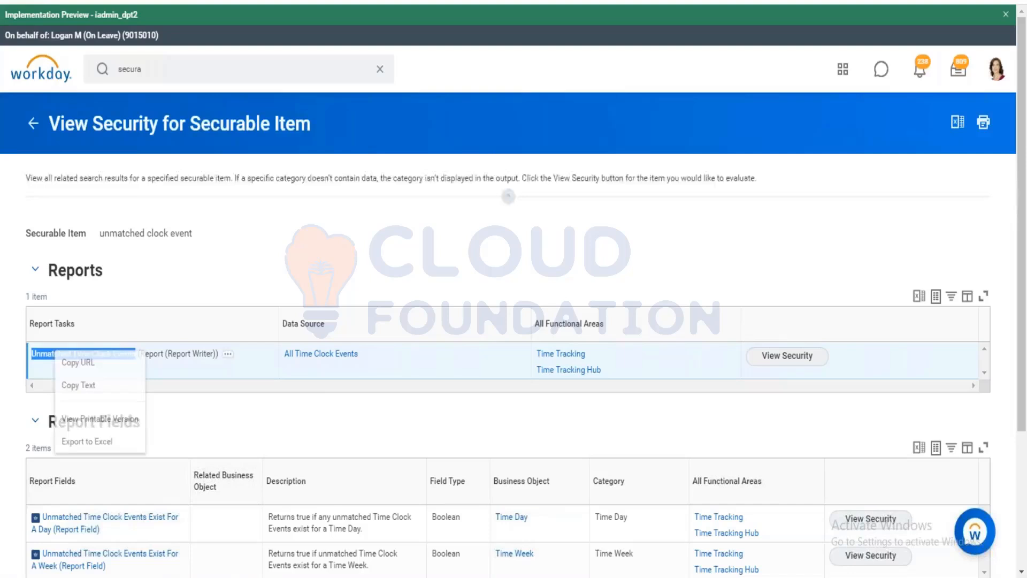
click(82, 385)
click(802, 357)
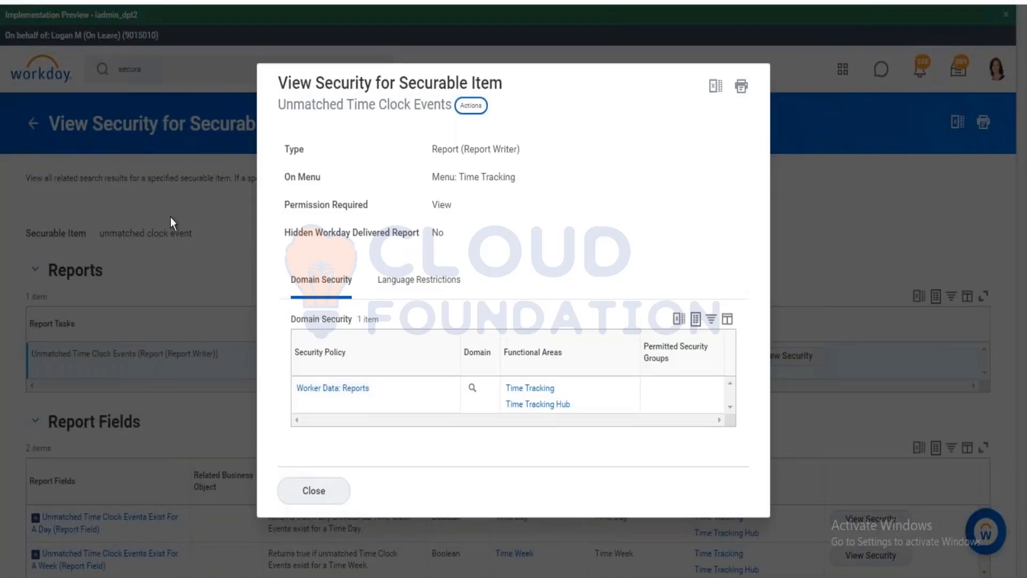
click(34, 121)
Look up security for the securable item 'Time clock event'.
click(34, 124)
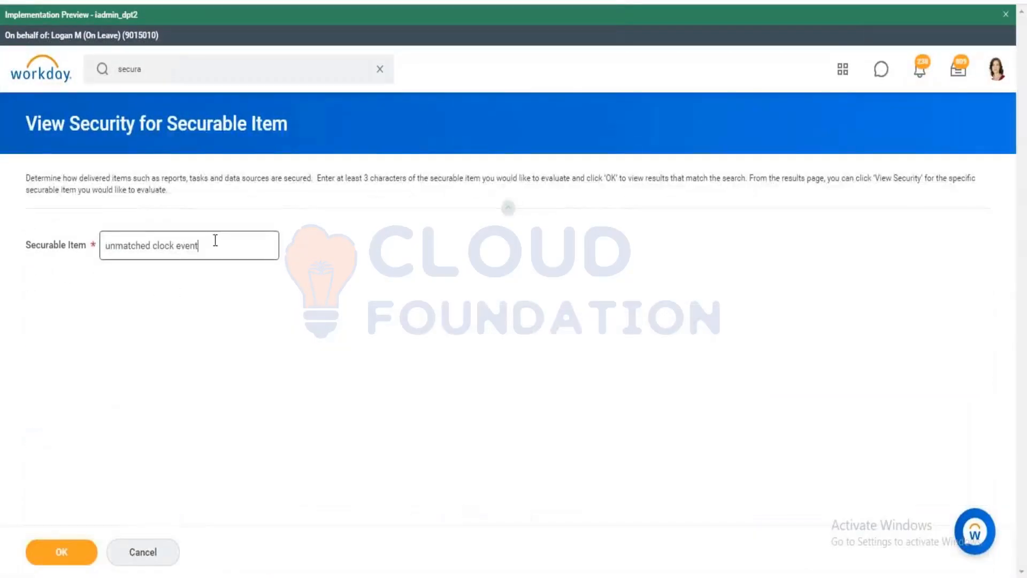
drag(211, 245, 54, 257)
text(Time)
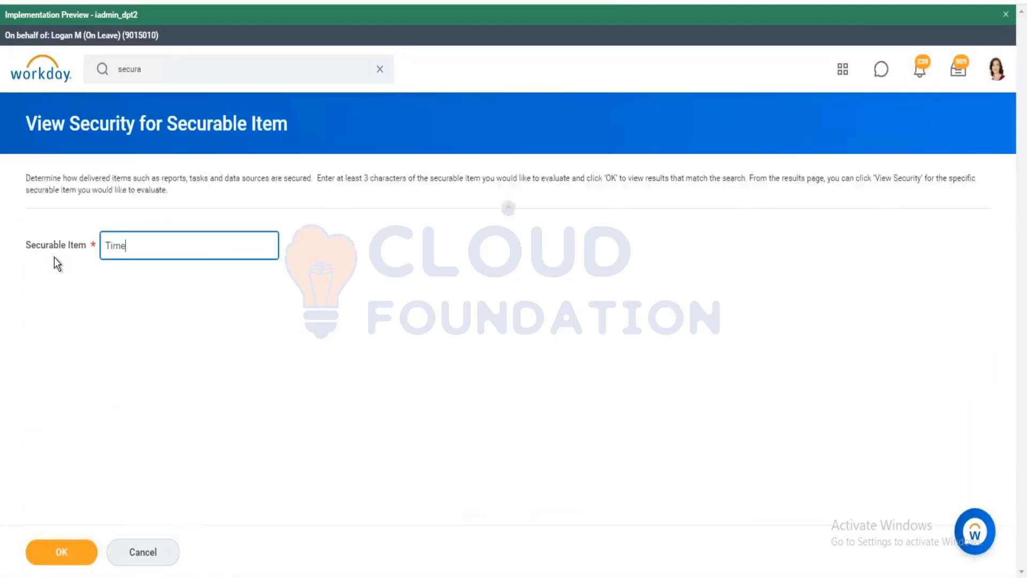
text( clock event)
click(90, 555)
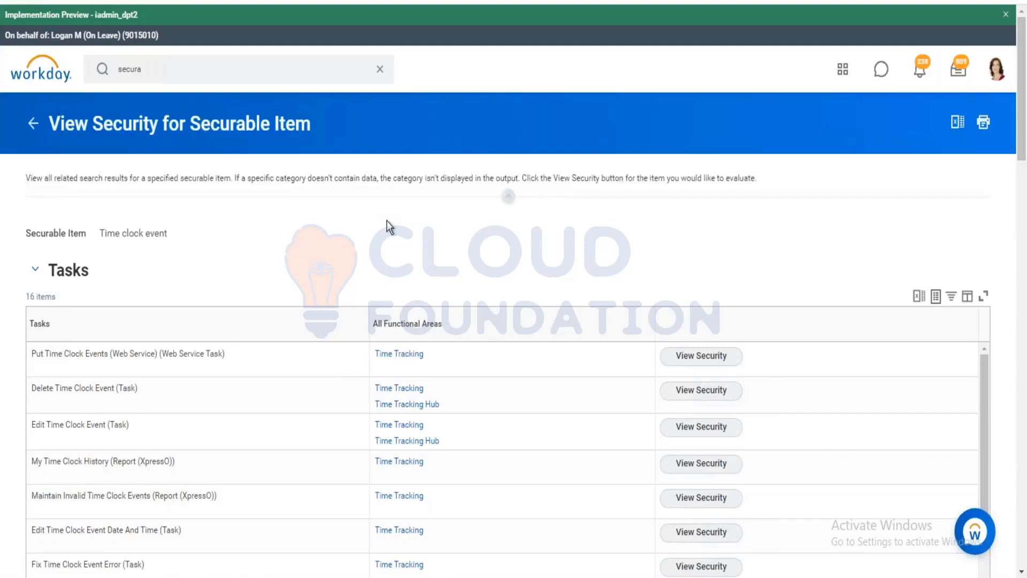
Copy the 'Maintain Invalid Time Clock Events' task name from the 16 listed tasks.
scroll(387, 220, down, 1)
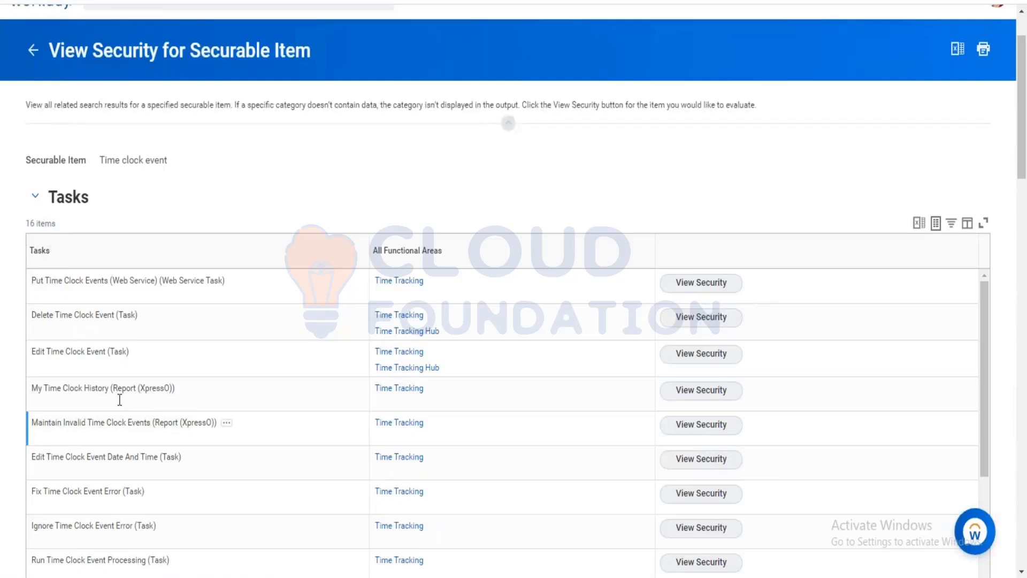
scroll(119, 400, down, 3)
drag(147, 276, 32, 277)
right_click(49, 279)
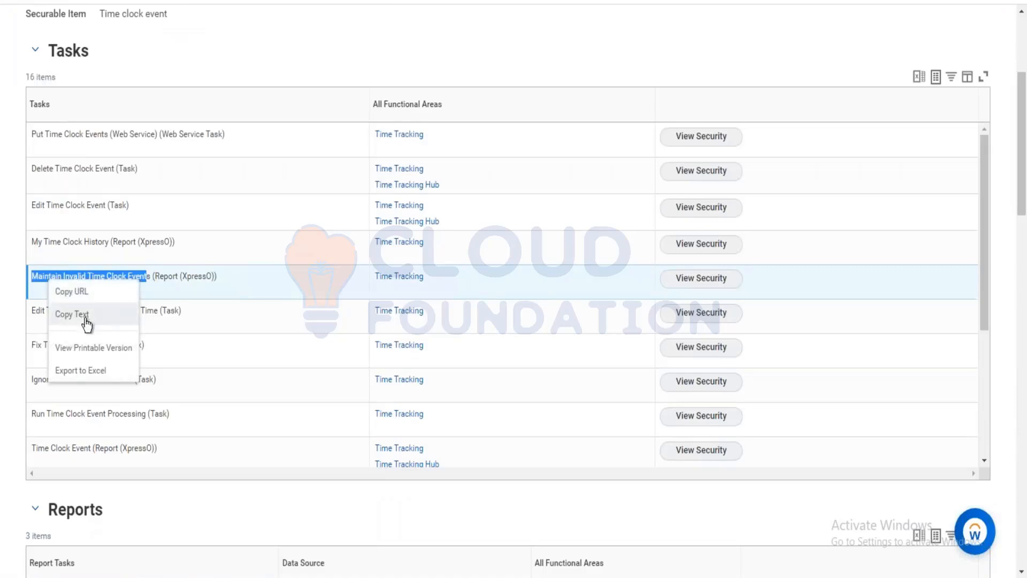
click(85, 317)
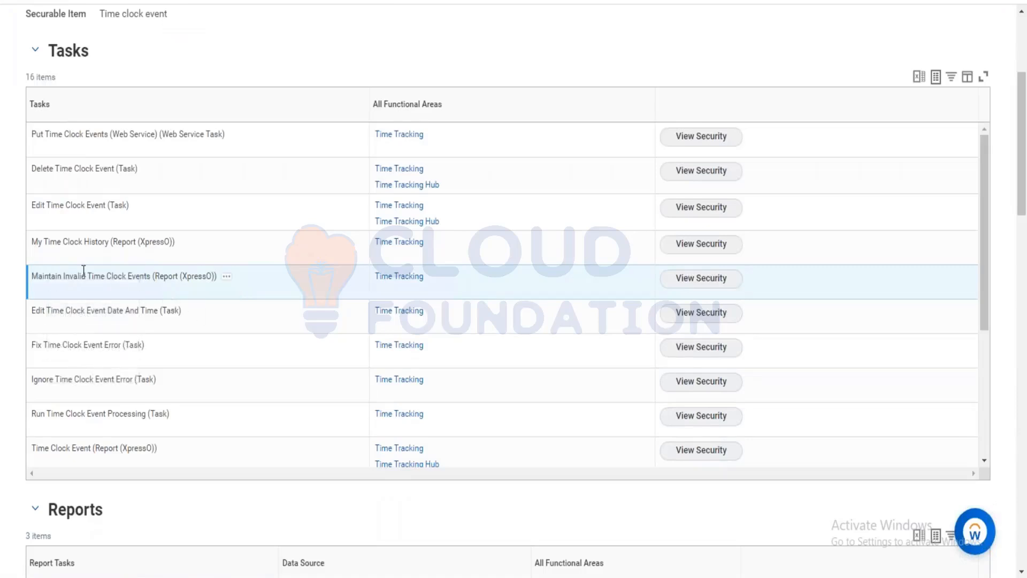
drag(150, 276, 33, 276)
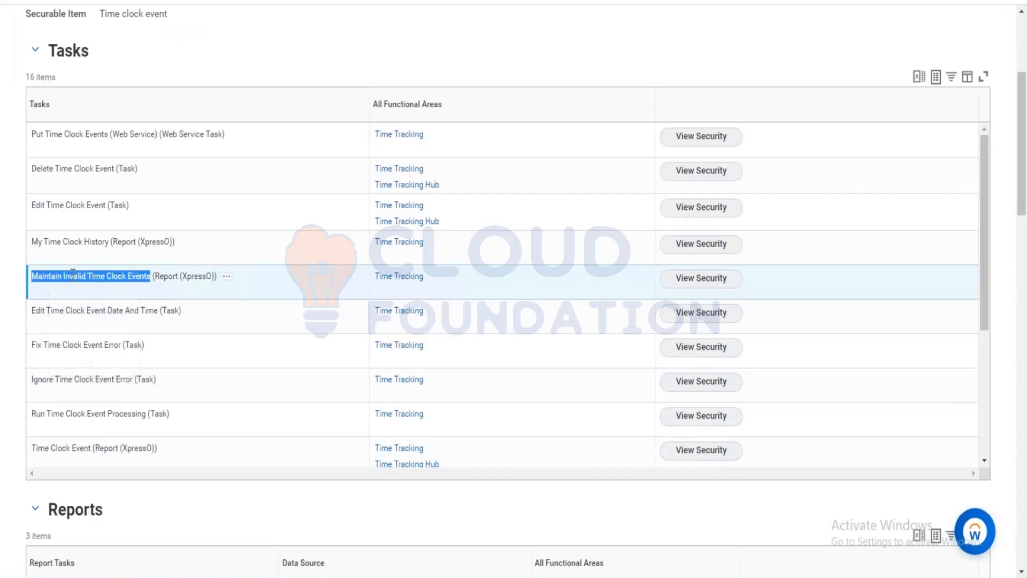
right_click(50, 275)
click(87, 314)
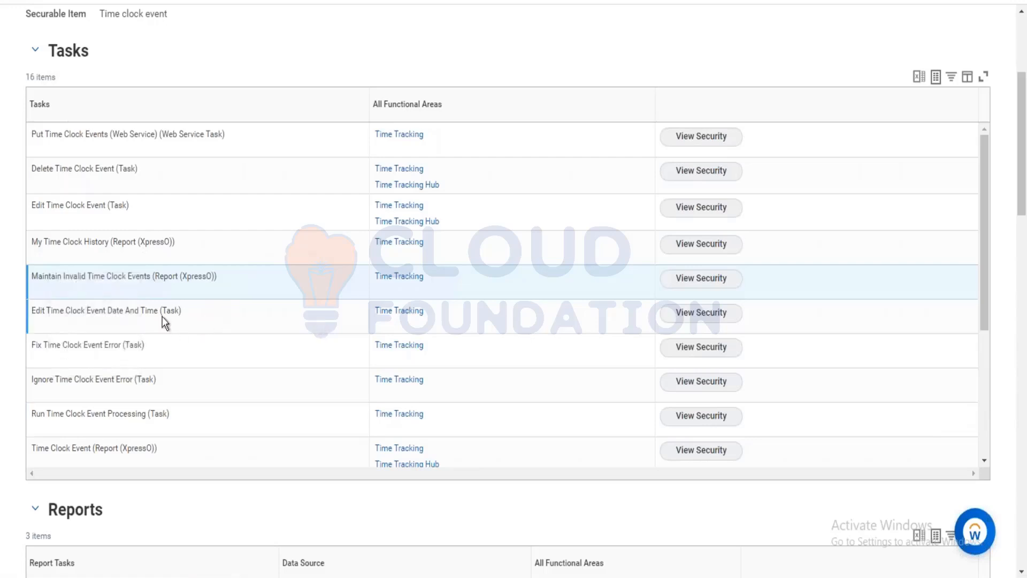
scroll(162, 323, up, 3)
scroll(509, 267, up, 2)
Search globally for the pasted 'Maintain Invalid Time Clock Events' name, trimming the report-type suffix.
click(171, 70)
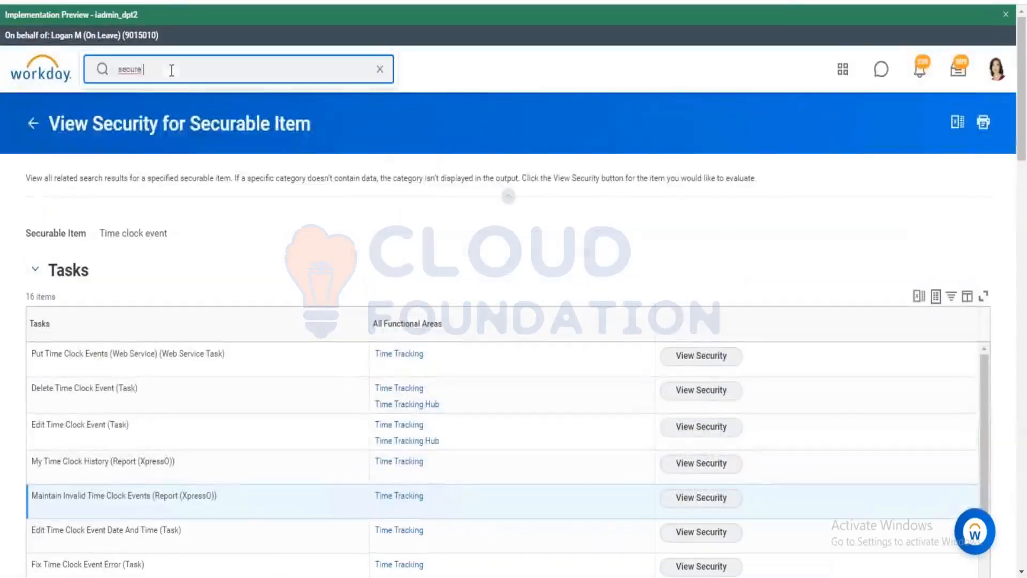
double_click(172, 70)
key(ctrl+v)
key(Return)
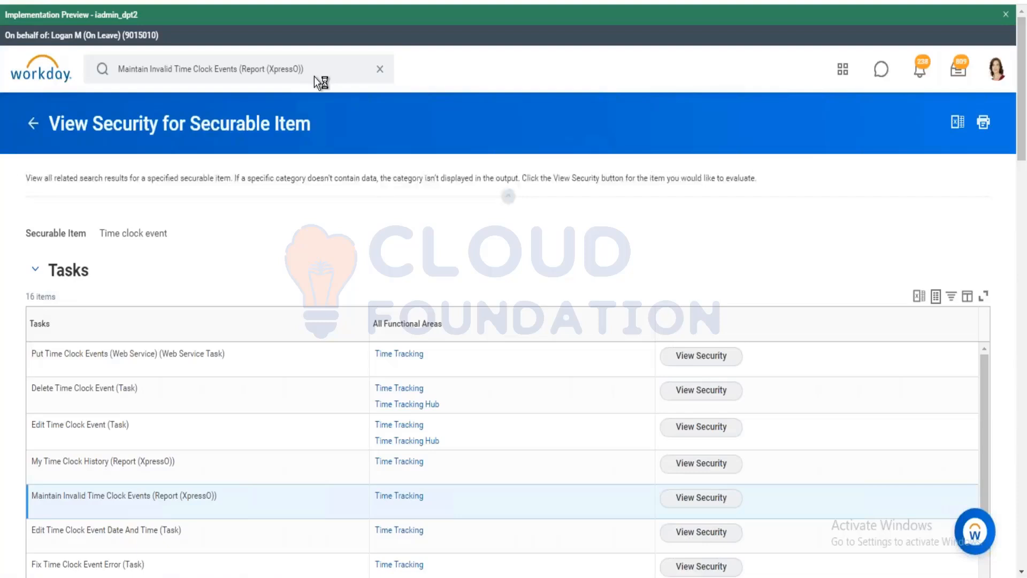
click(241, 70)
drag(238, 70, 464, 89)
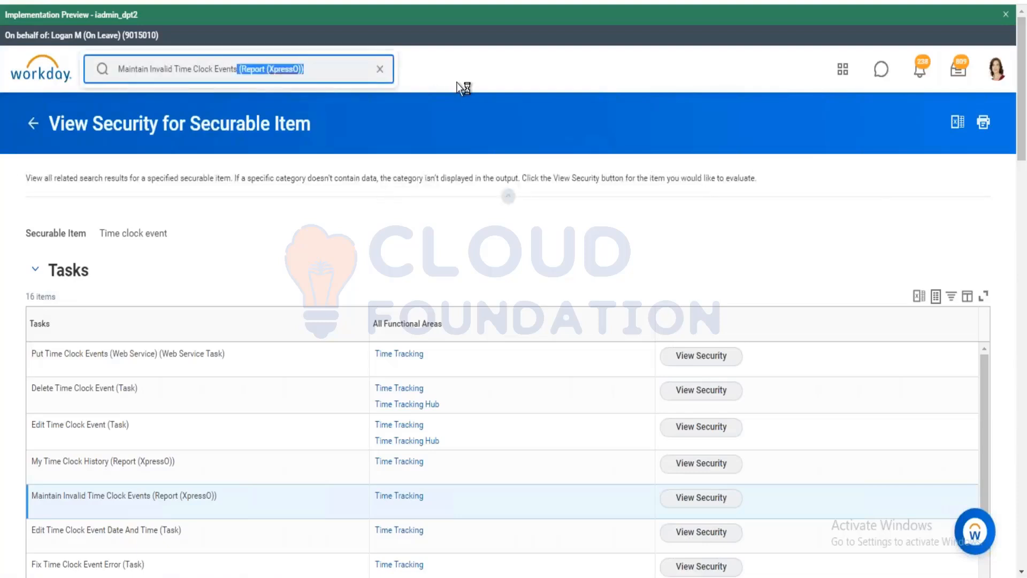
key(BackSpace)
key(Return)
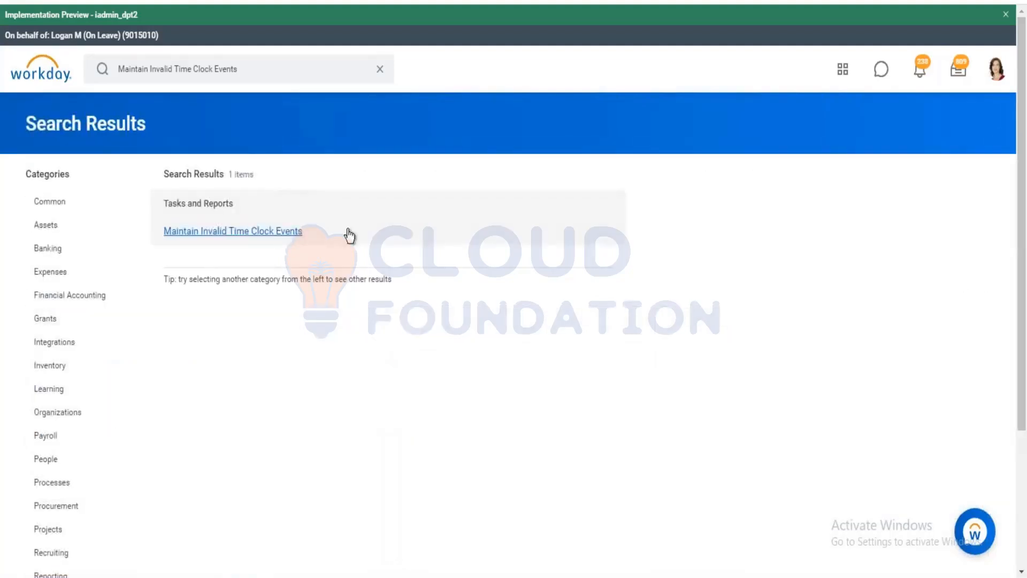
Open the Maintain Invalid Time Clock Events report, confirm it shows 0 items, then clear the search.
click(346, 231)
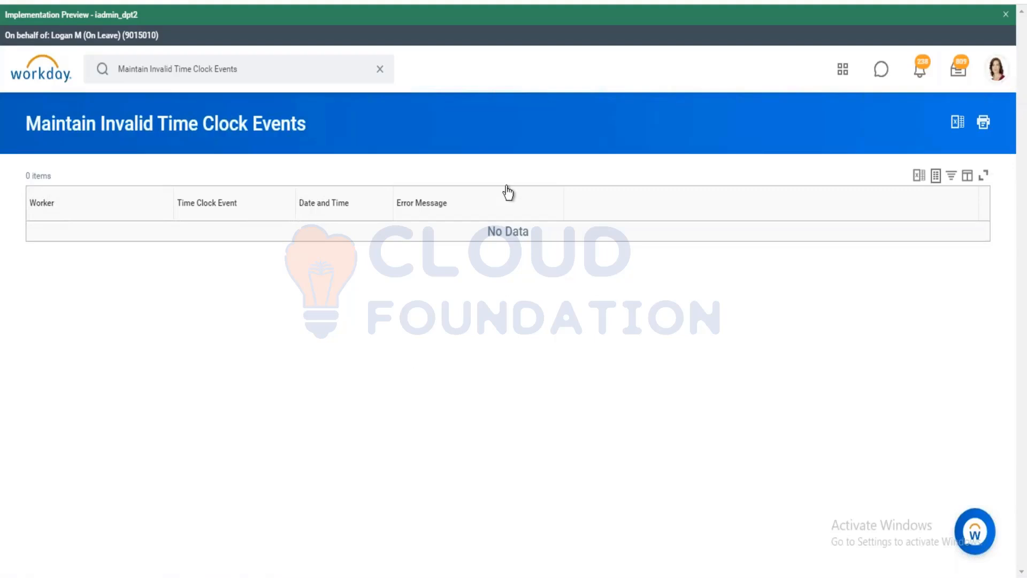
click(379, 69)
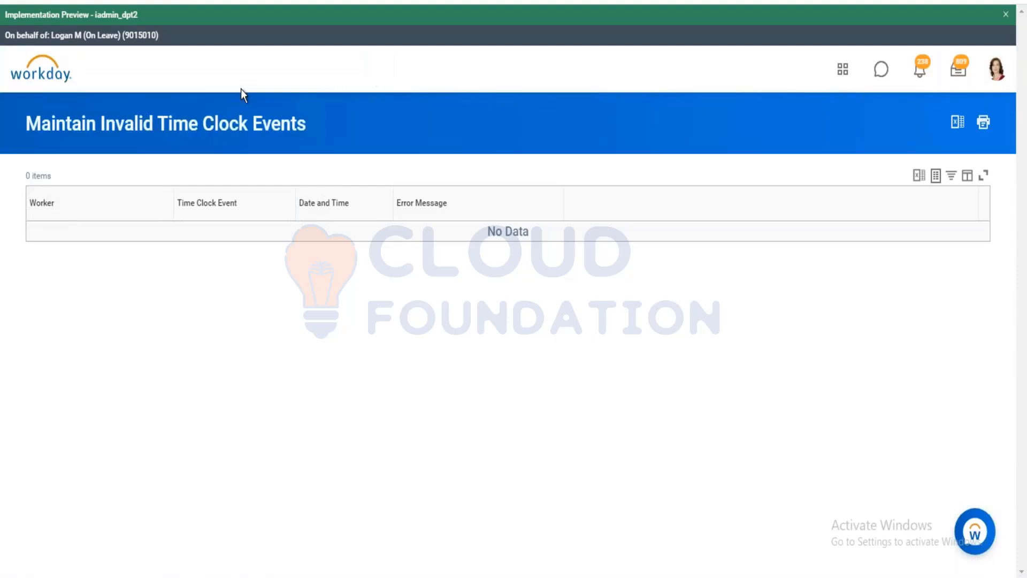
click(567, 403)
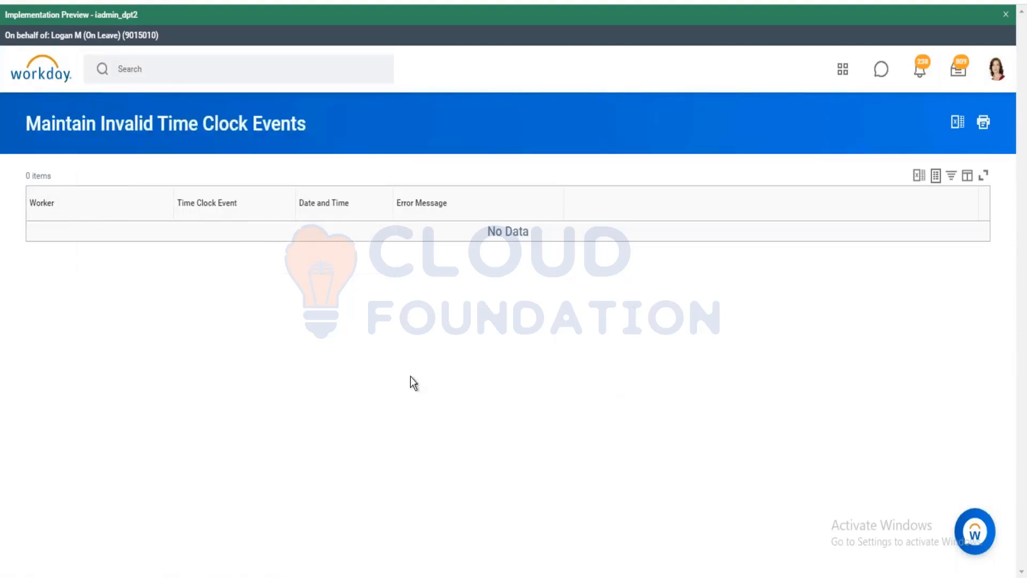
click(160, 71)
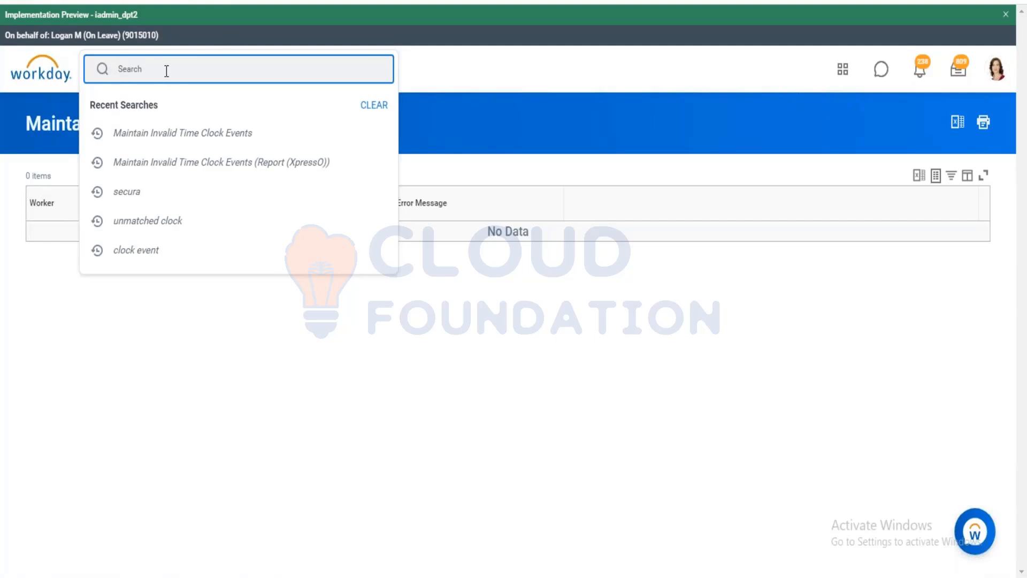
Search for 'Mass Submit' and open the Mass Submit Time task.
text(Mass Submit)
key(Return)
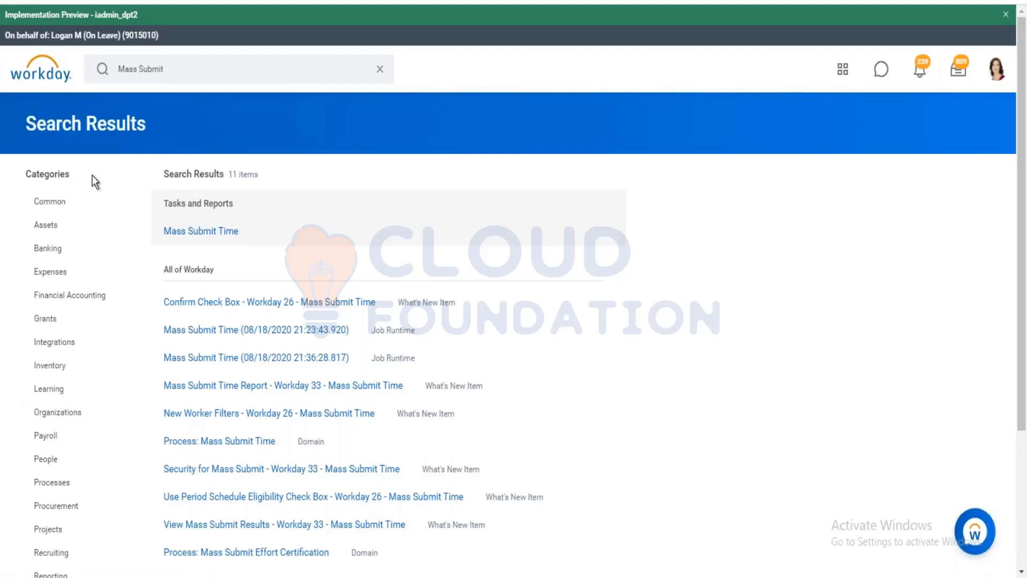
click(199, 236)
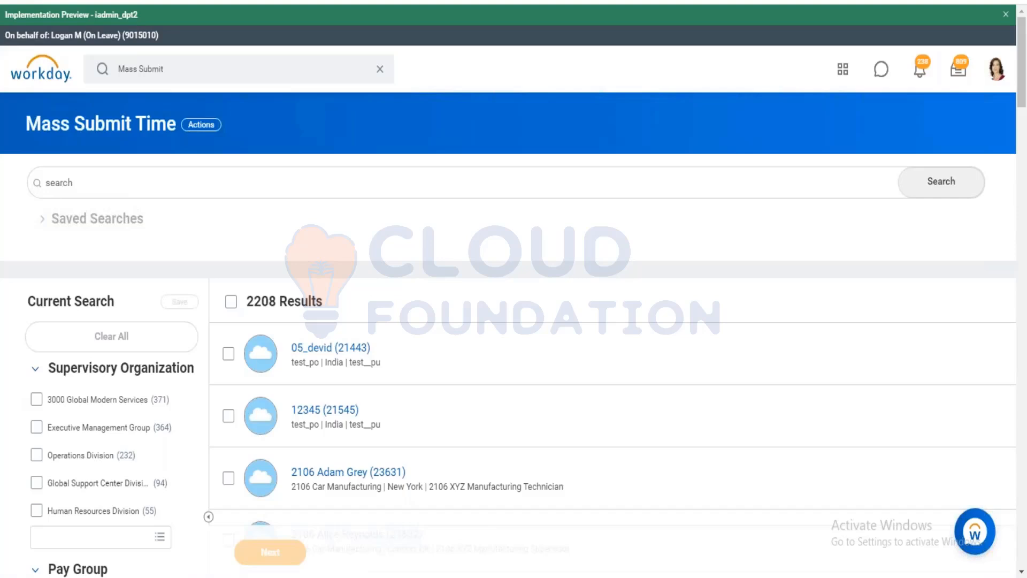
Filter workers to the CAN Semi-monthly pay group and select all 16 results.
scroll(161, 246, down, 5)
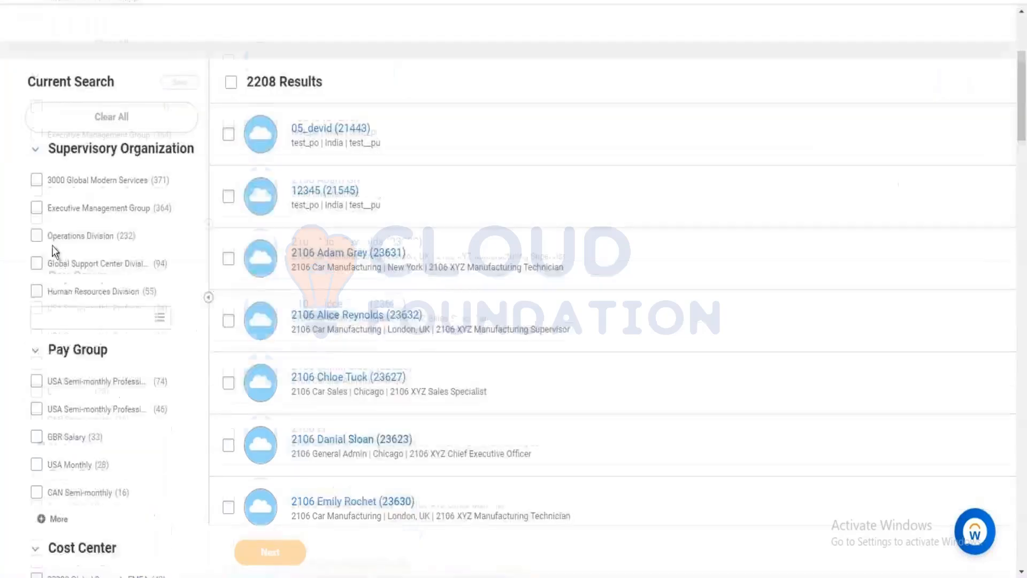
scroll(89, 436, down, 3)
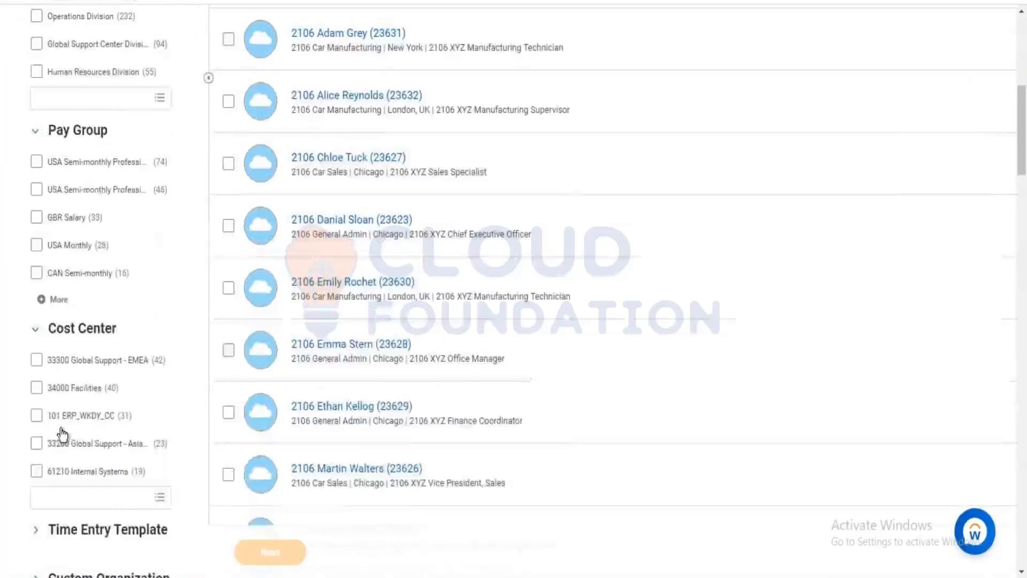
scroll(124, 278, up, 5)
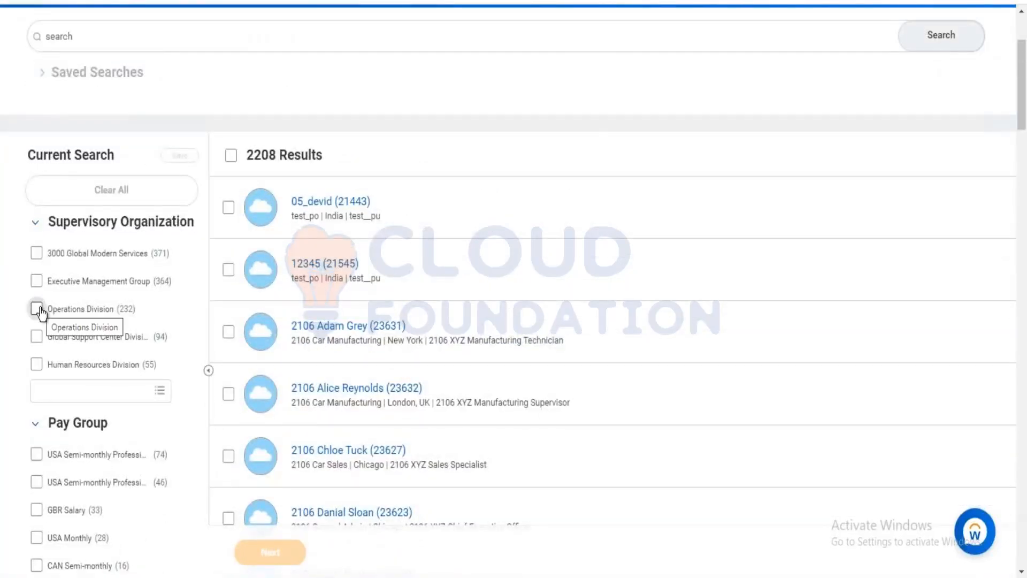
scroll(40, 311, down, 3)
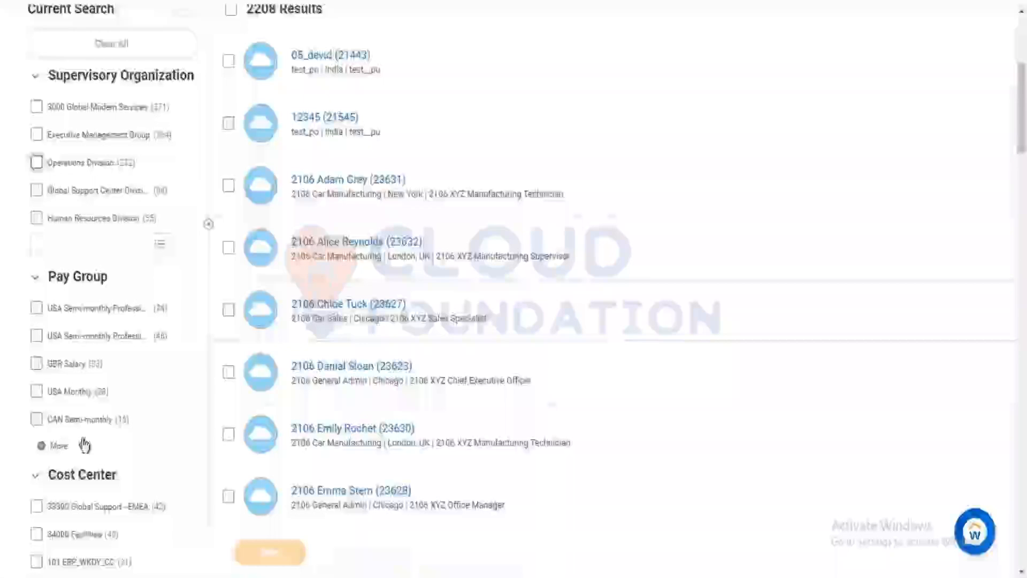
click(37, 419)
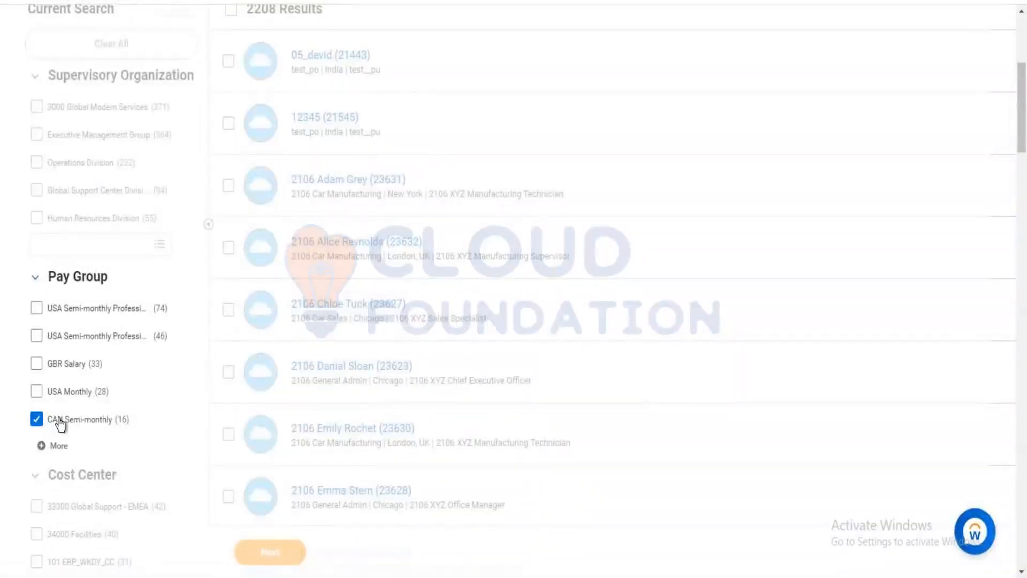
scroll(348, 212, up, 5)
click(230, 301)
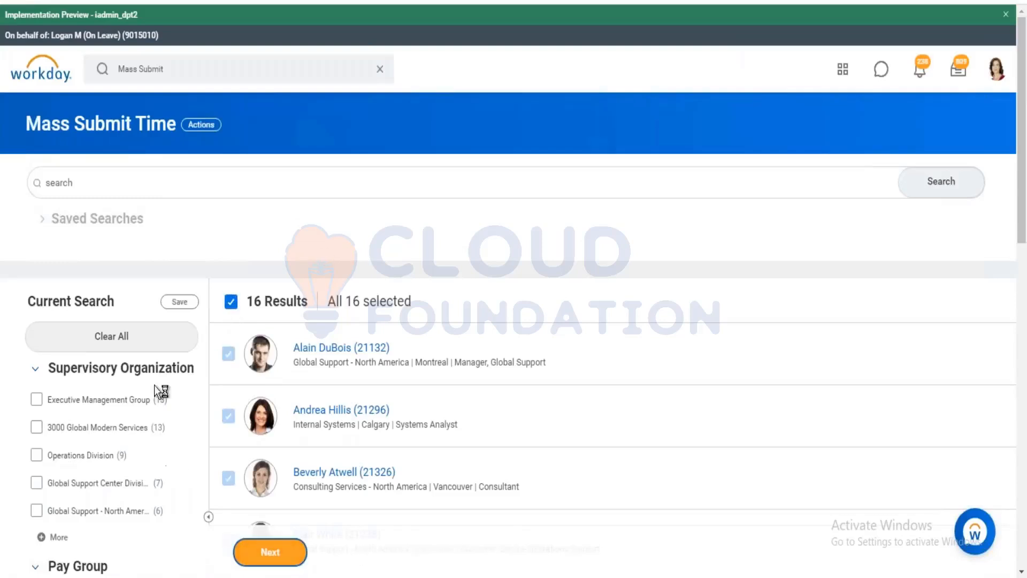
click(263, 556)
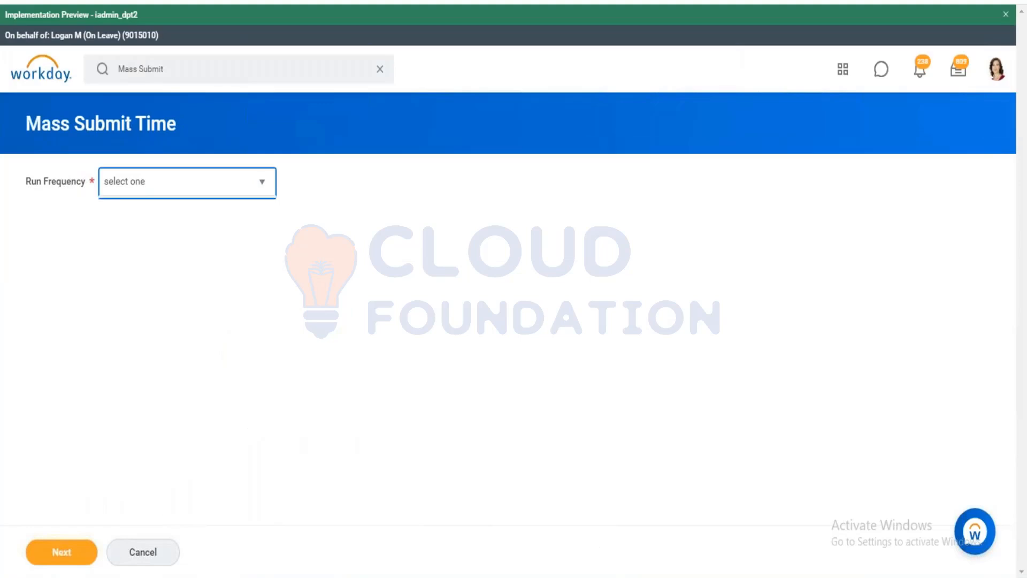
Set the Mass Submit Time run frequency to Run Now.
click(207, 184)
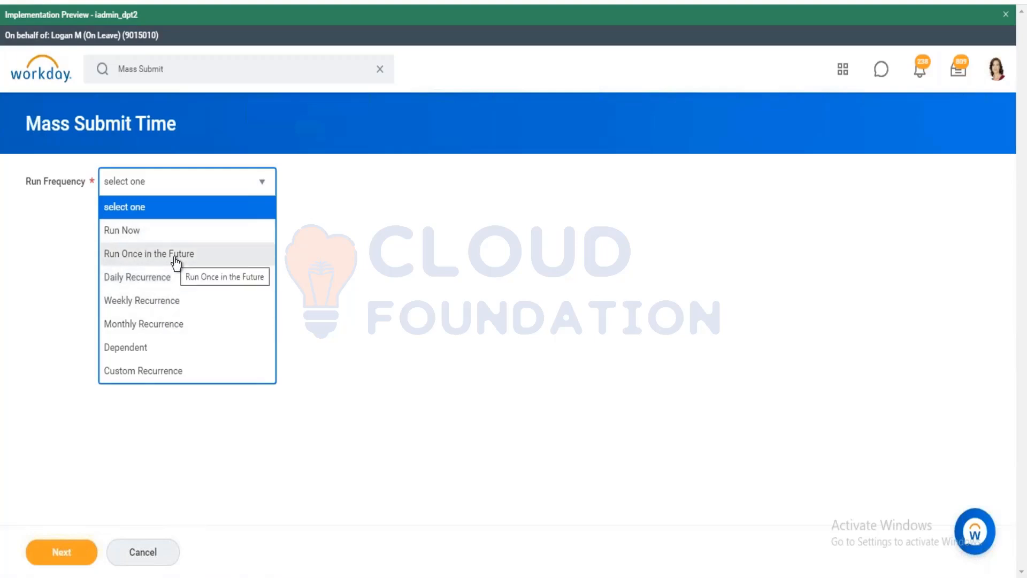
click(157, 235)
click(40, 555)
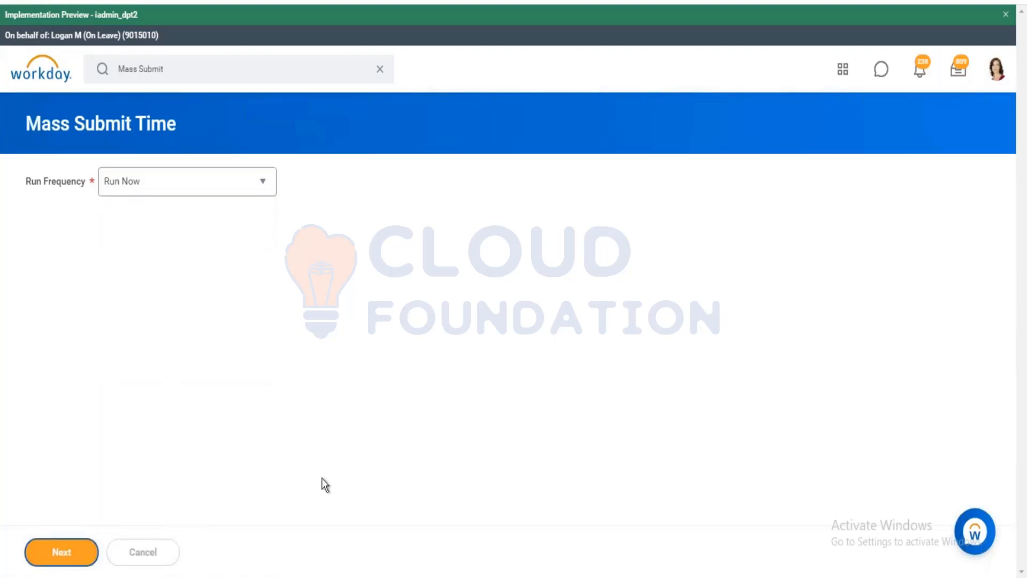
Submit request 'Test Submission' for 1_weekly period 04/22/2019 - 04/28/2019 with Use Period Schedule Eligibility.
click(199, 188)
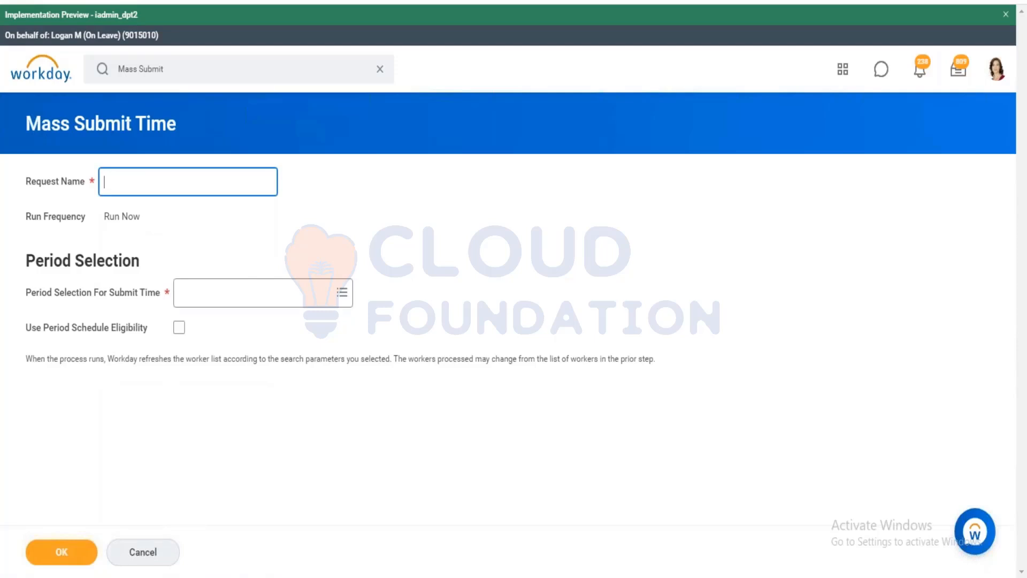
text(Test Submission)
click(214, 293)
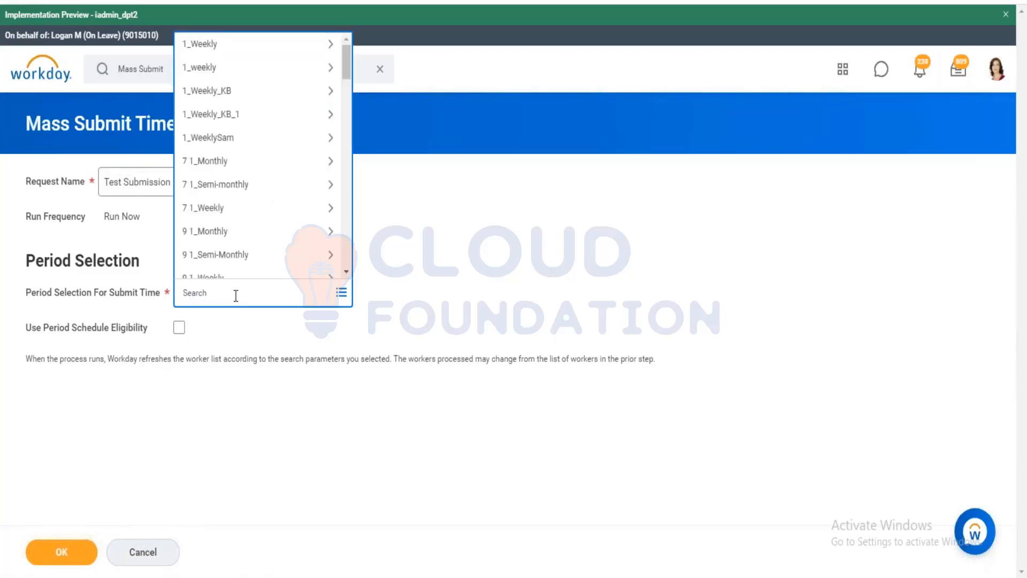
click(223, 67)
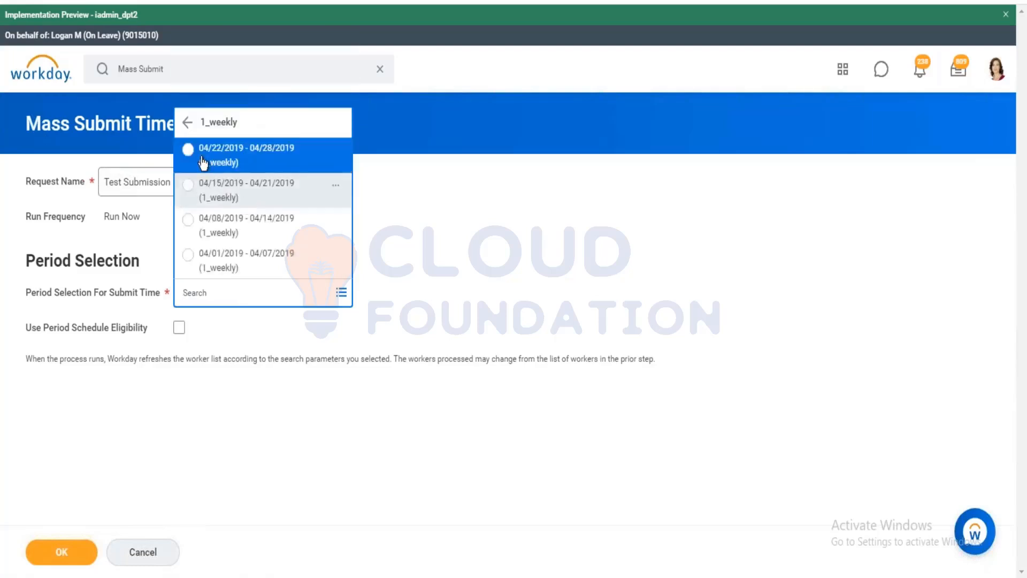
click(223, 156)
click(628, 210)
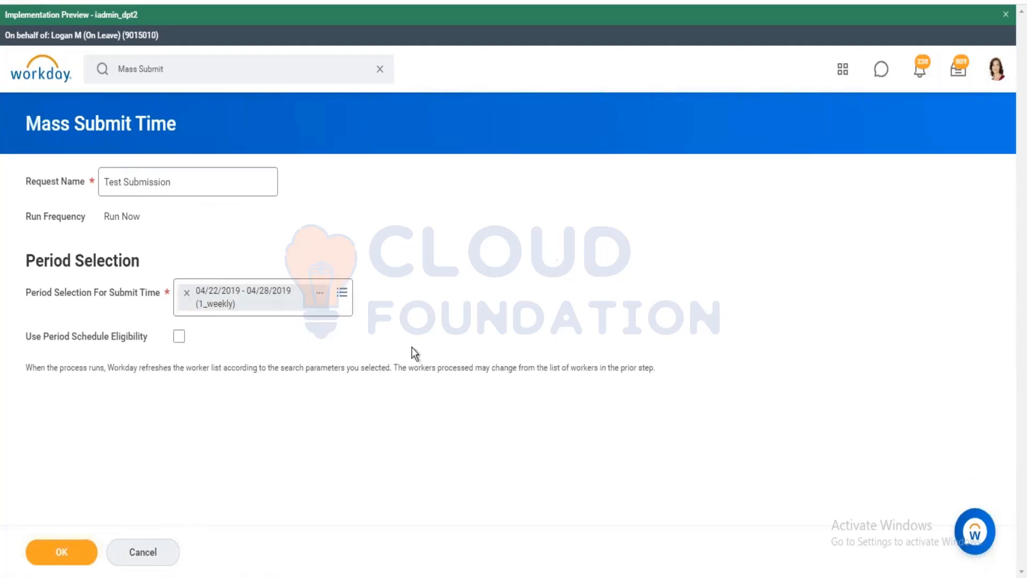
click(178, 336)
click(61, 551)
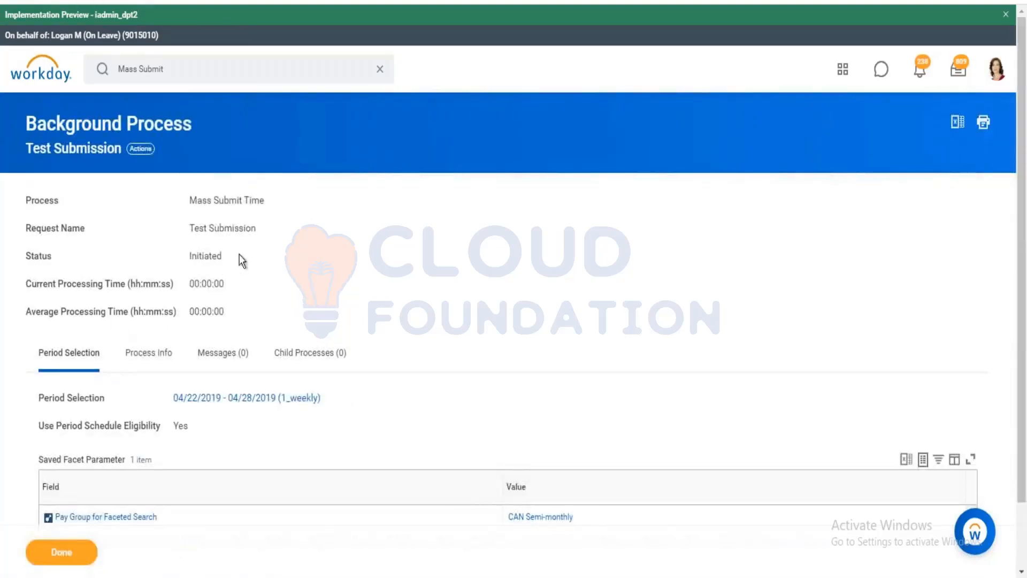
Close the background process summary with Done and clear the old global search text.
scroll(179, 258, down, 2)
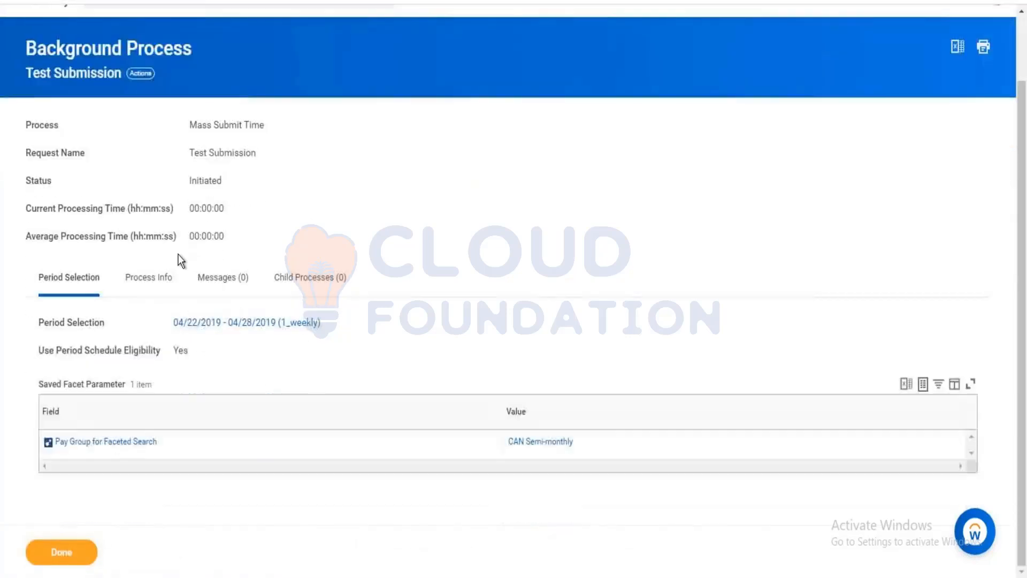
click(63, 552)
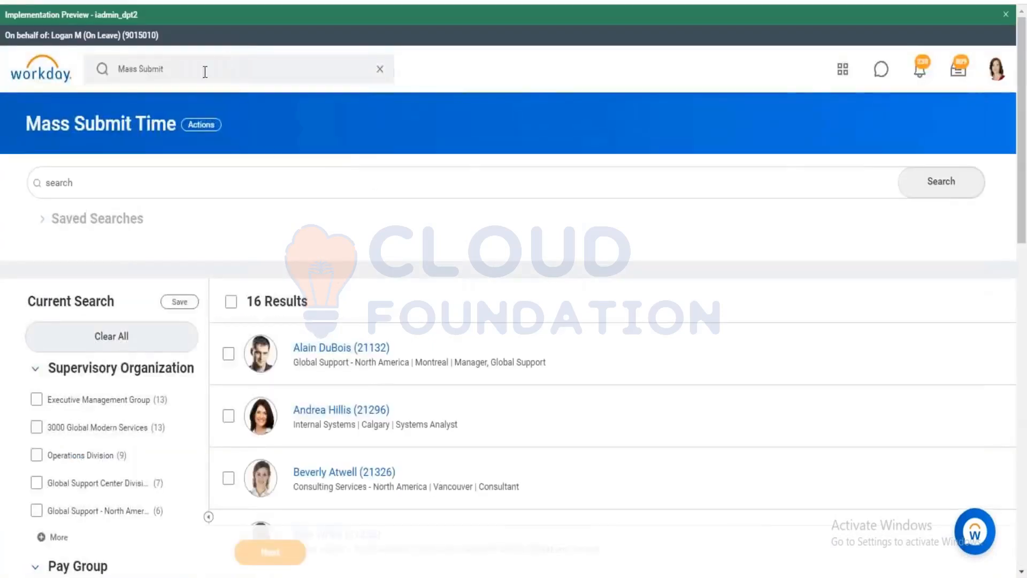
click(205, 70)
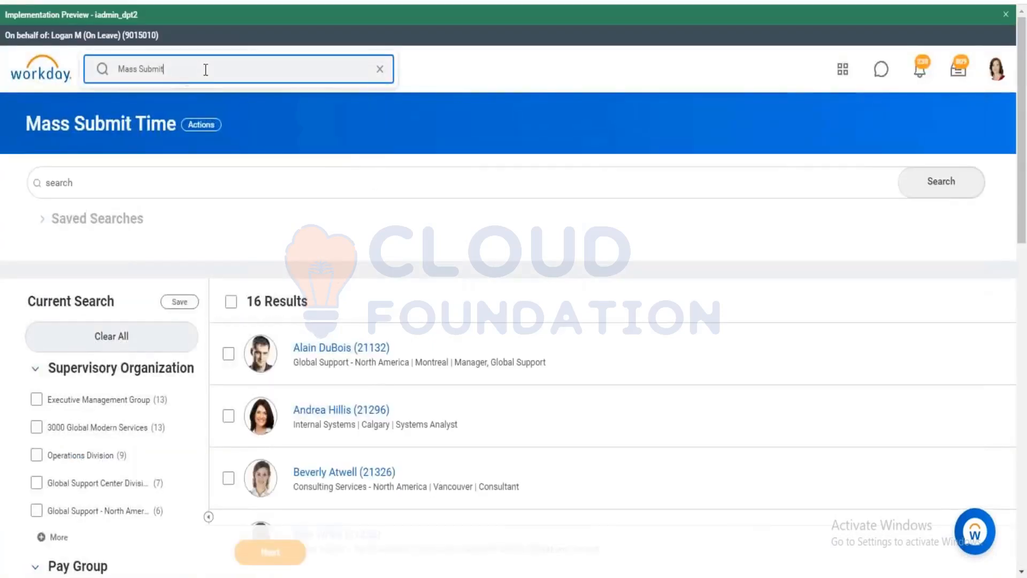
key(ctrl+a)
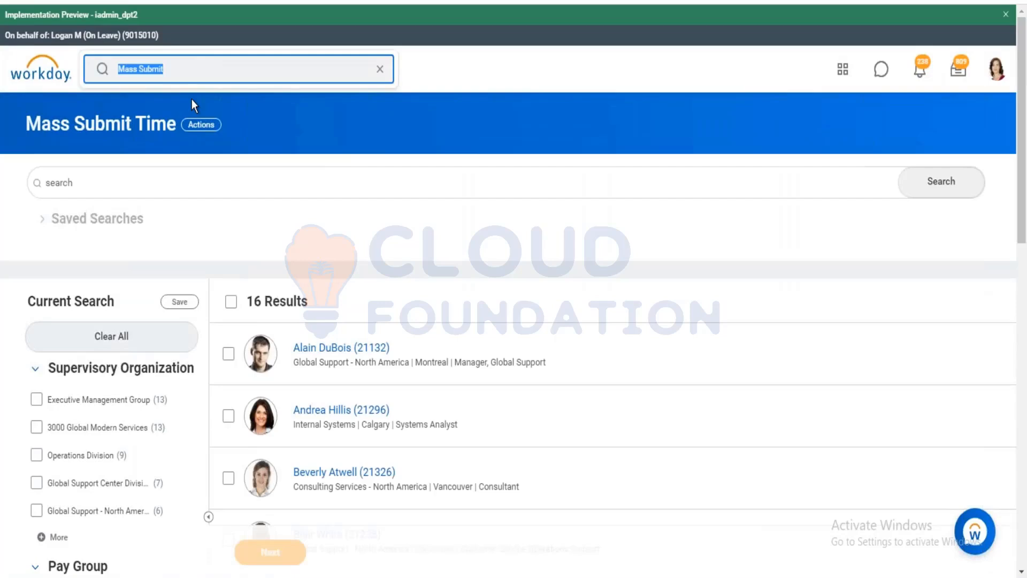
key(BackSpace)
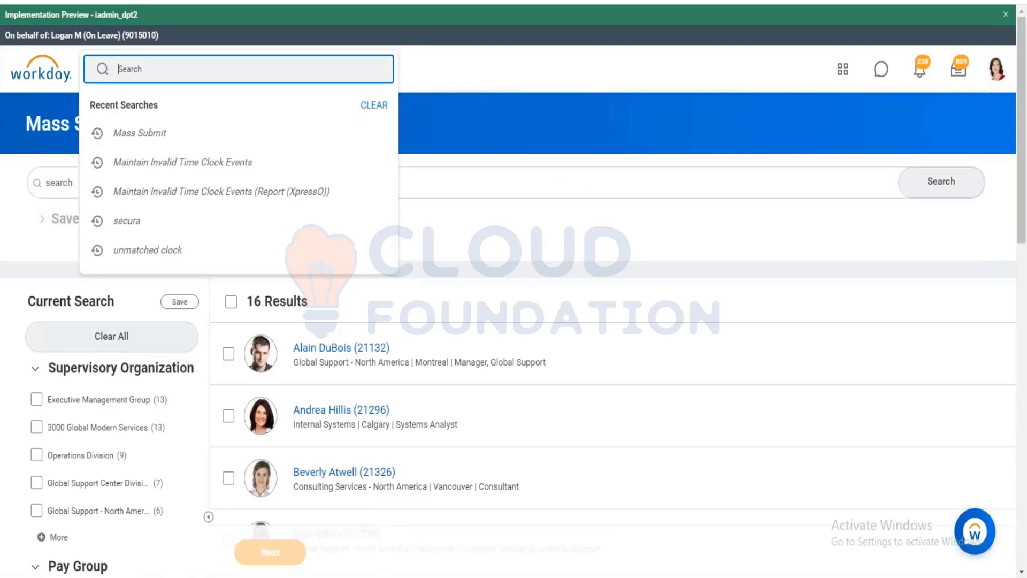
click(95, 192)
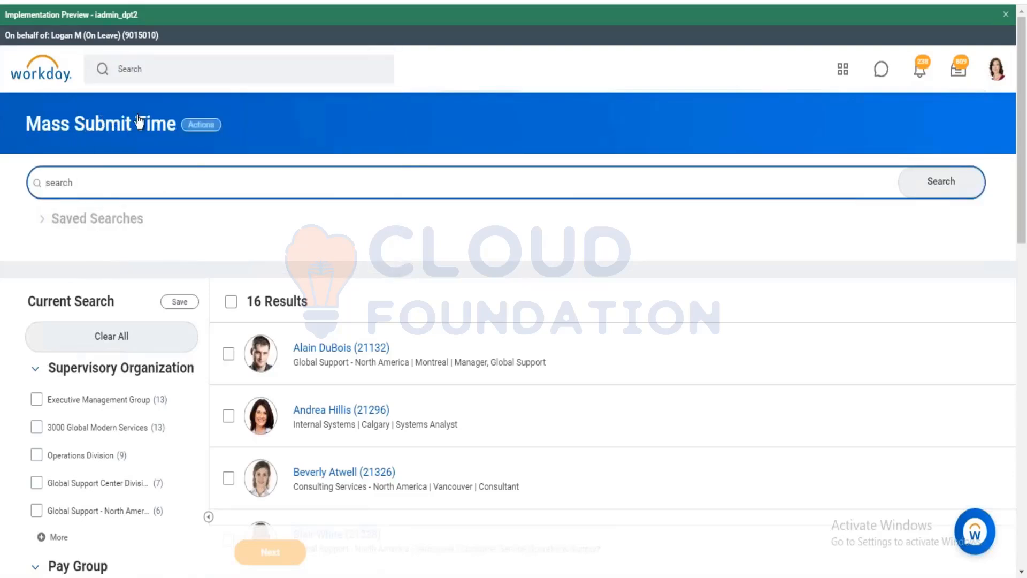
click(166, 68)
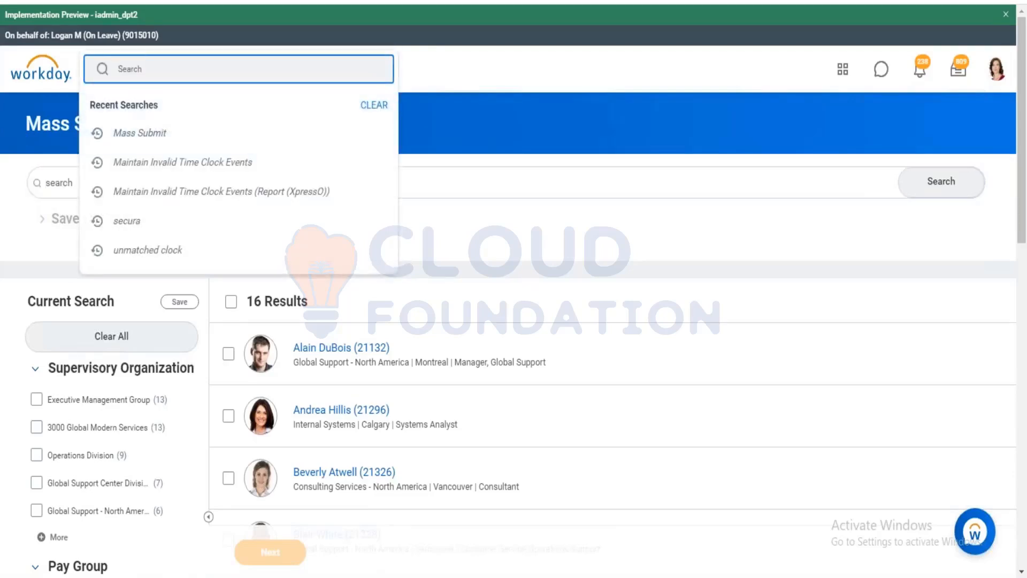
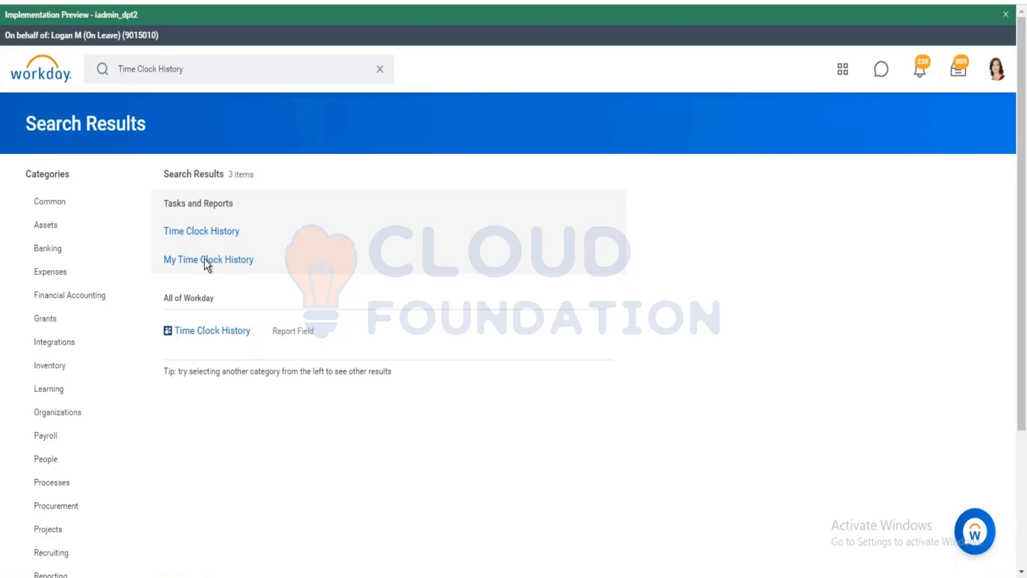
Run Time Clock History for the Shipping & Receiving Associate, showing four unmatched clock events on 01/18/2021.
click(202, 232)
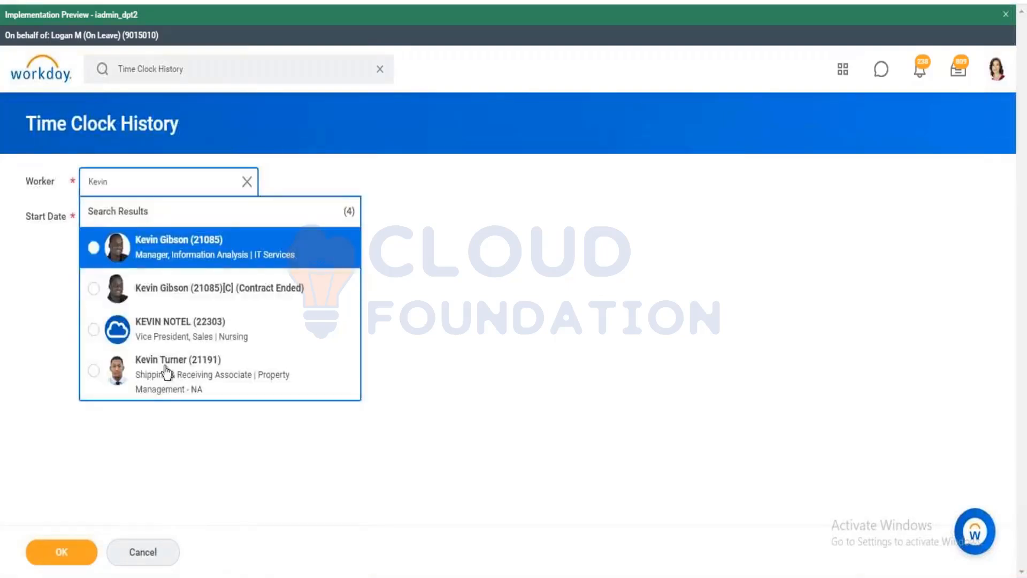
click(197, 370)
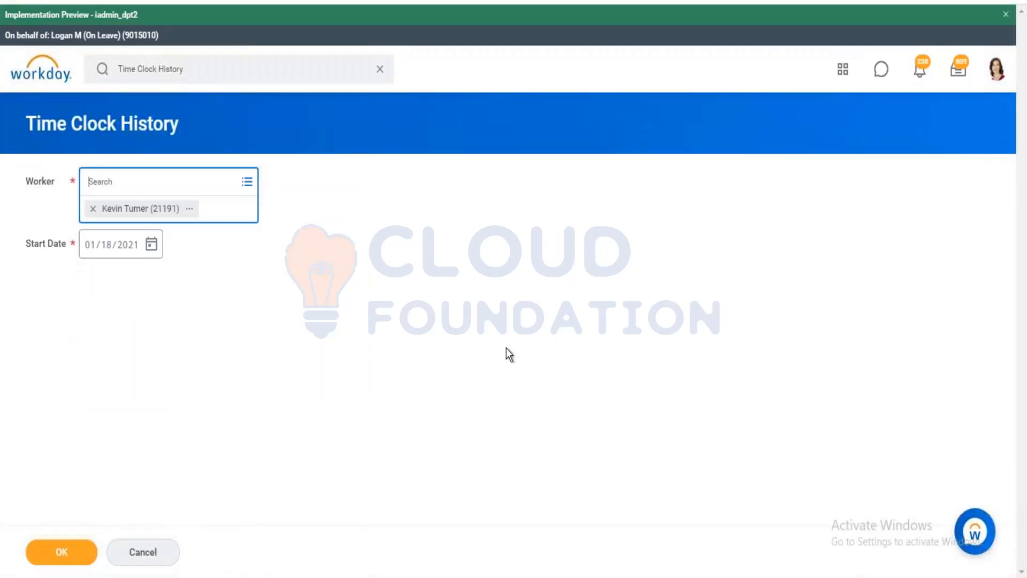
click(86, 554)
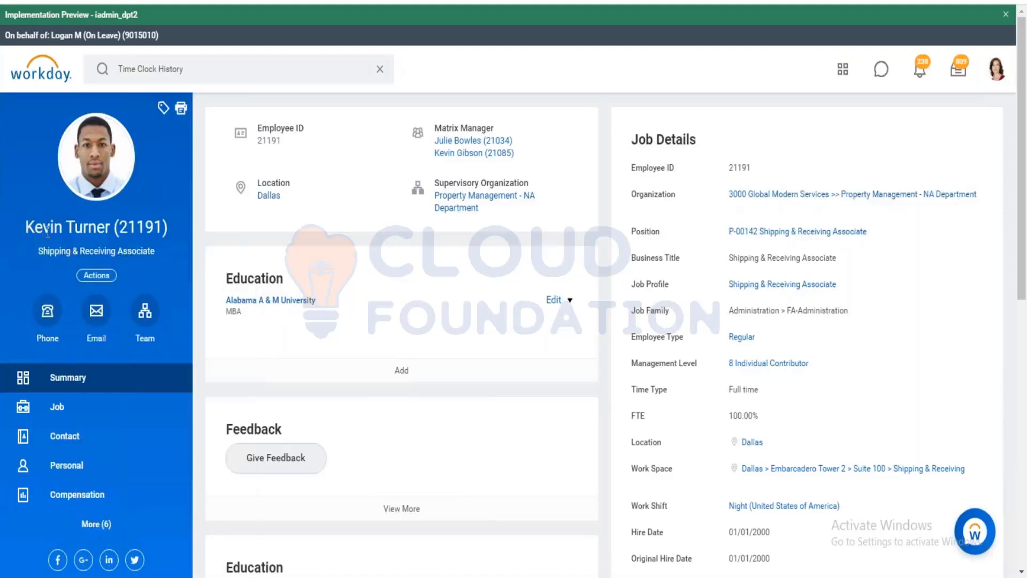
Browse the worker's related actions under Time and Leave.
click(98, 277)
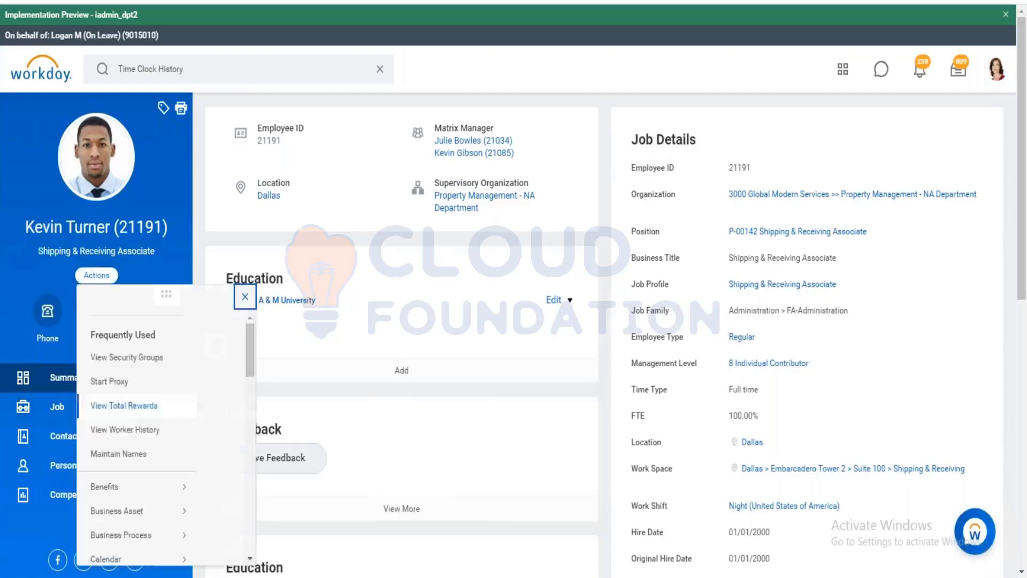
scroll(149, 408, down, 3)
scroll(132, 498, down, 2)
mouse_move(134, 483)
scroll(133, 483, down, 4)
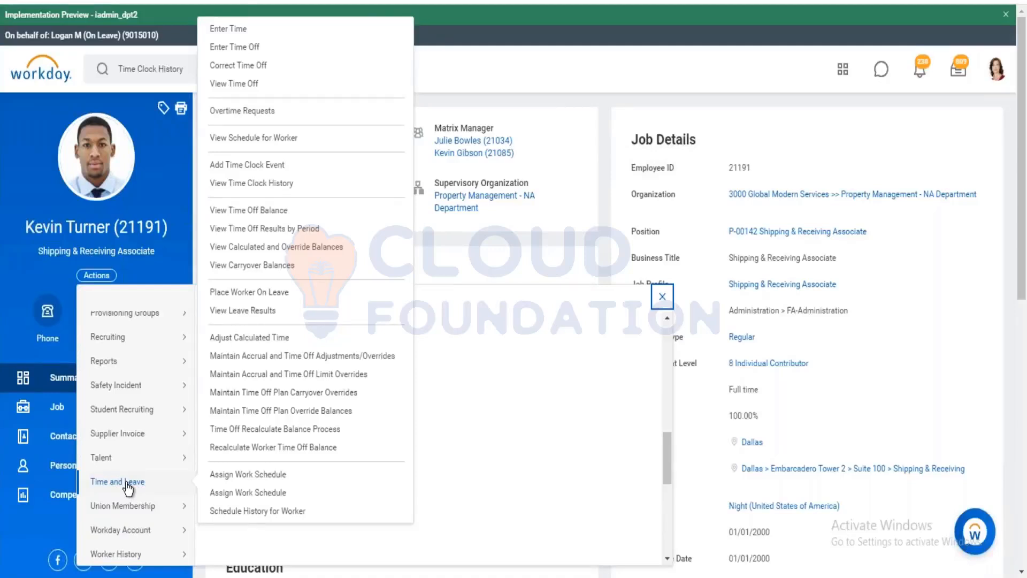
Replace the global search text with 'view worker time eligi'.
click(190, 67)
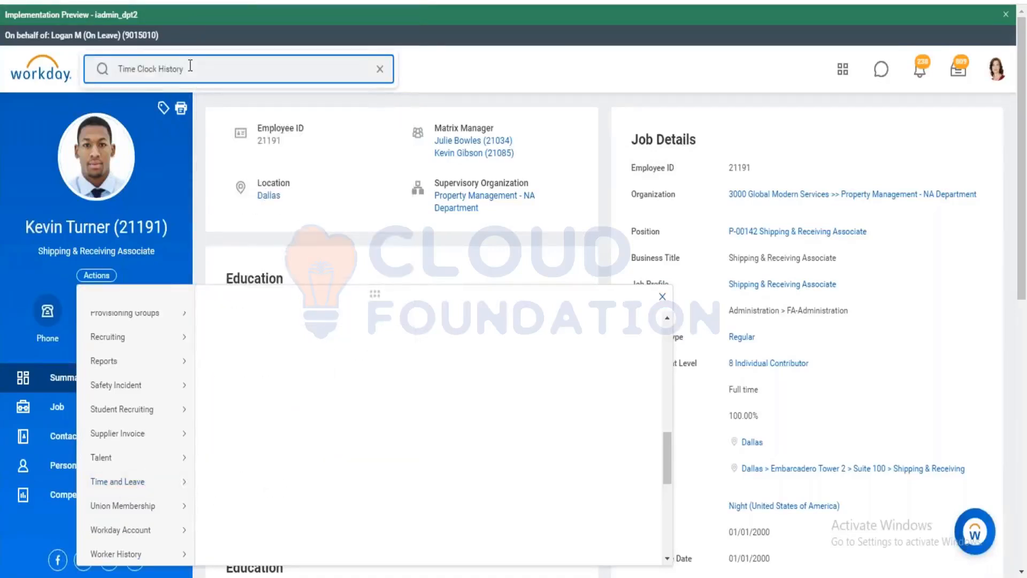
triple_click(190, 66)
text(view wpo)
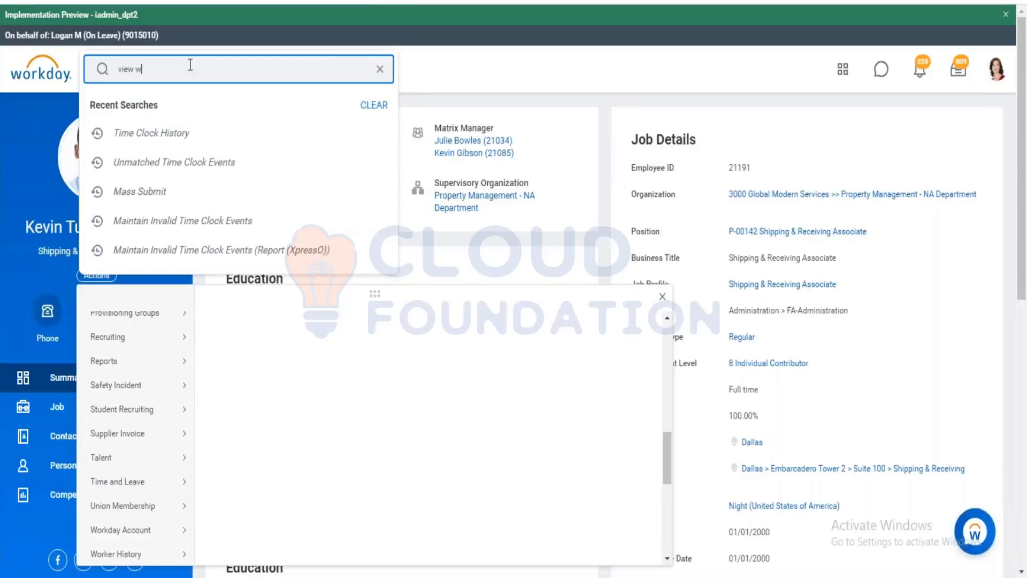
key(BackSpace)
key(BackSpace)
text(orker time eligiu)
key(BackSpace)
key(Escape)
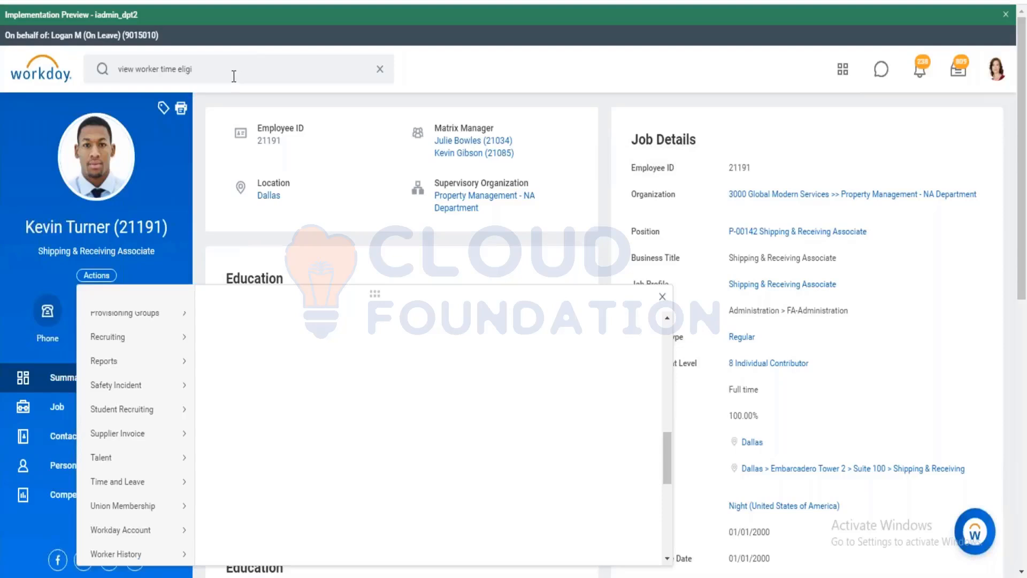
Run View Worker's Time Eligibility for the Shipping & Receiving Associate.
key(Return)
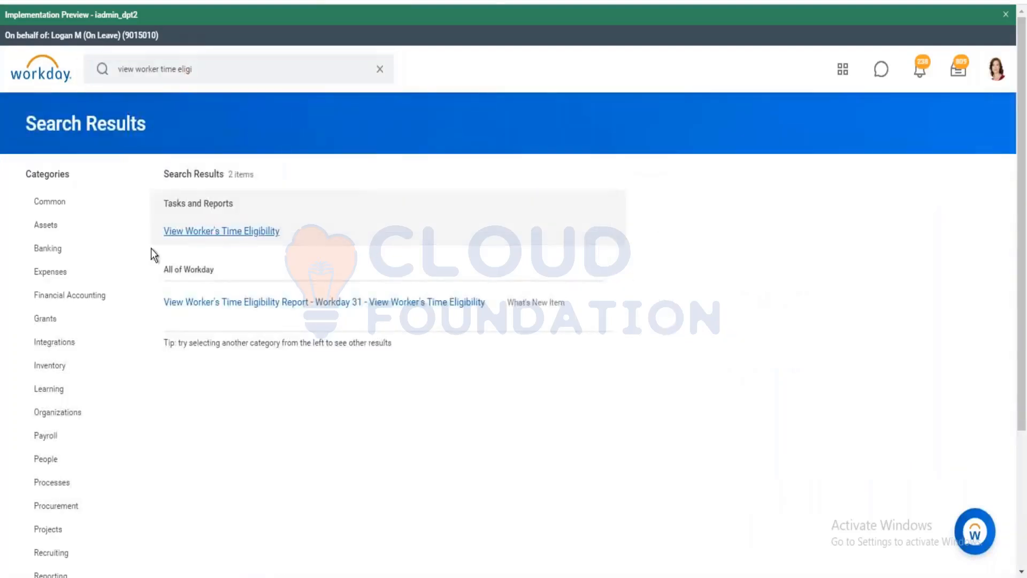
click(222, 231)
click(213, 188)
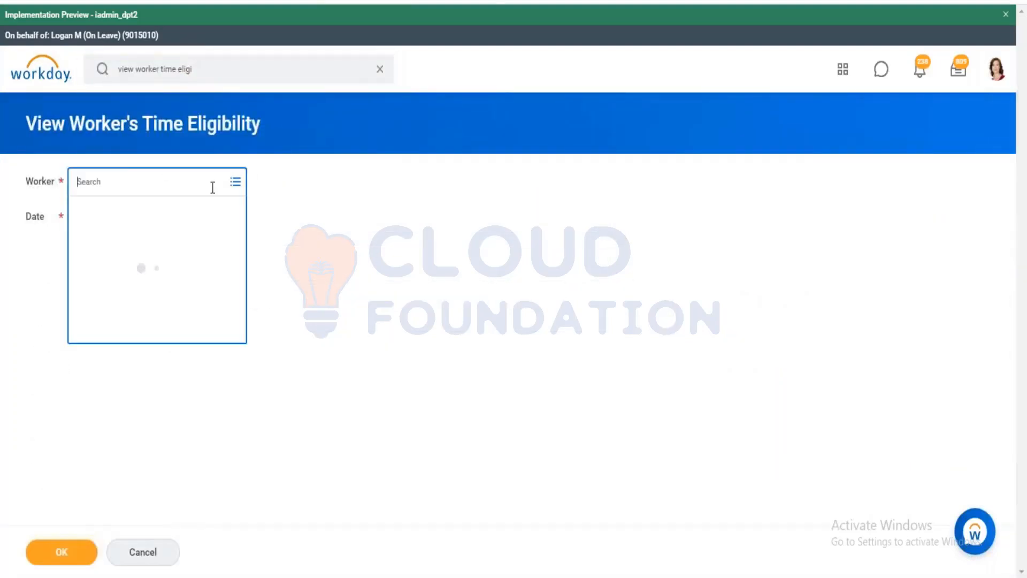
text(Kevin)
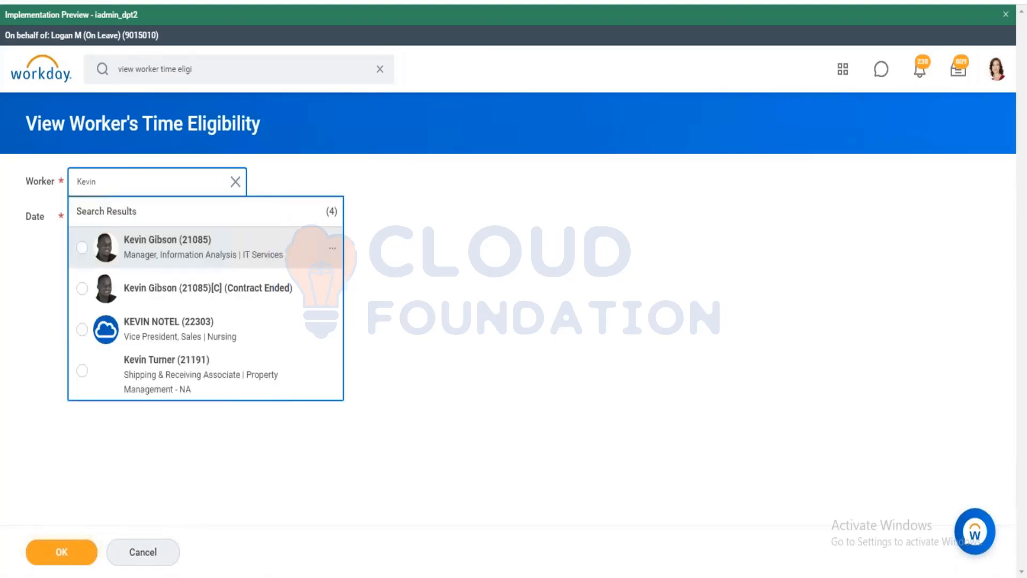
click(208, 373)
click(94, 546)
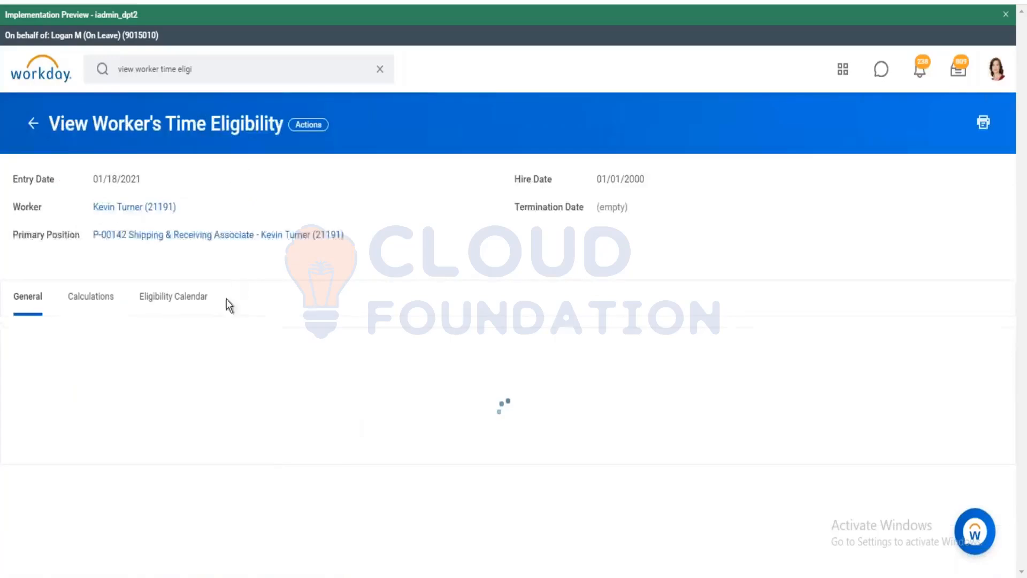
Open and scroll through the In/Out Time - U.S. in California - Shift template.
click(202, 409)
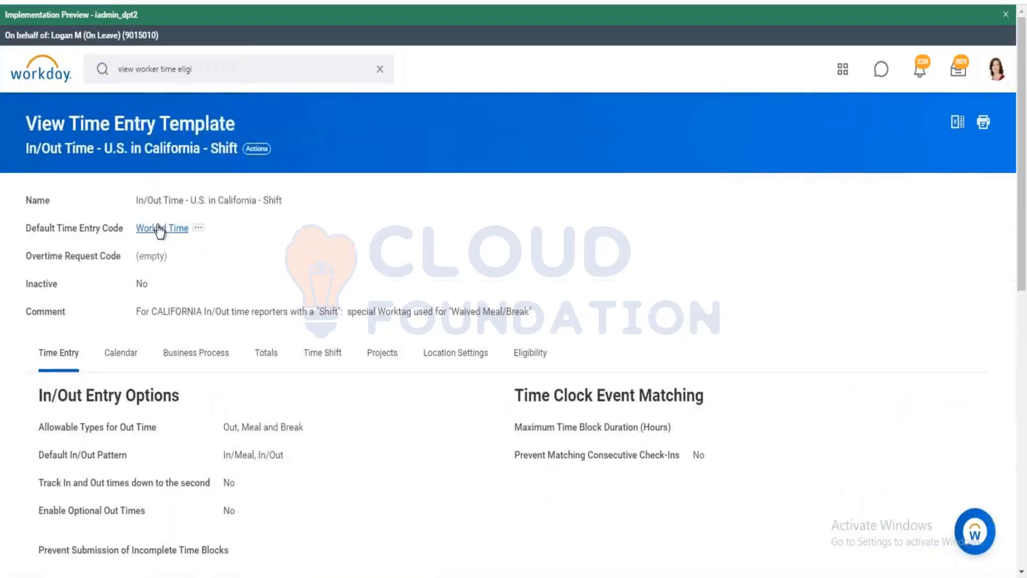
scroll(451, 329, down, 4)
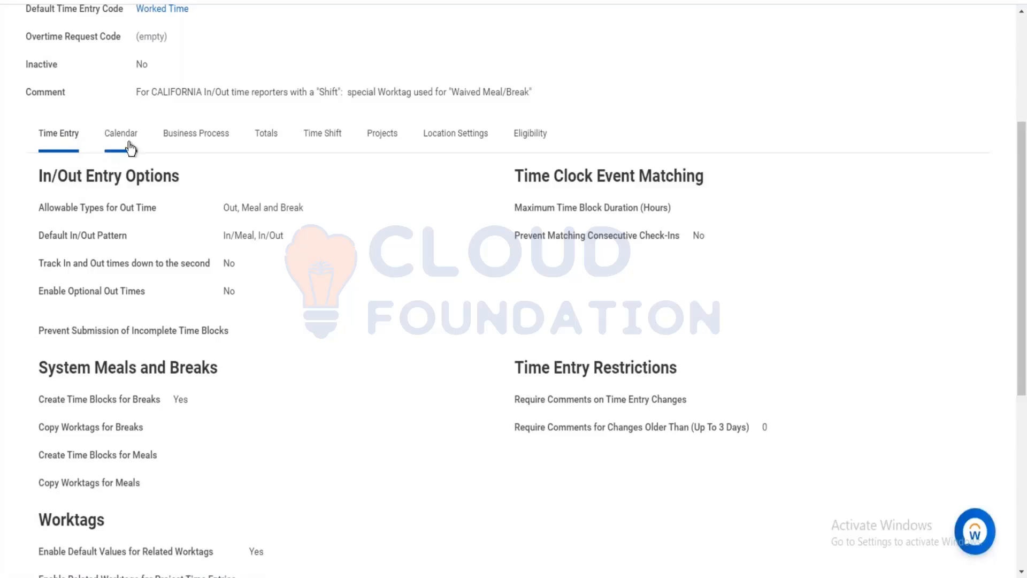
scroll(779, 282, down, 1)
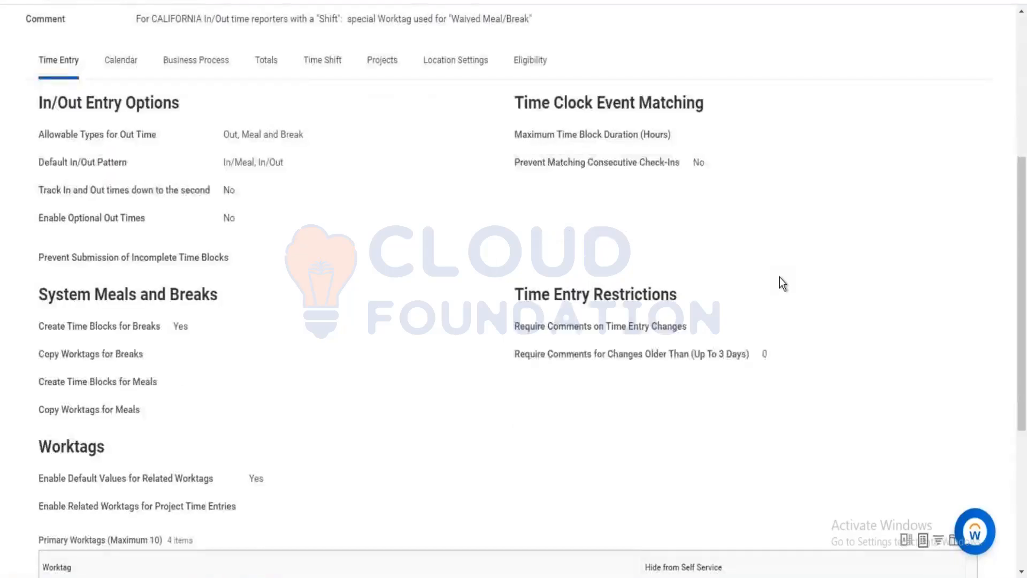
scroll(782, 232, down, 5)
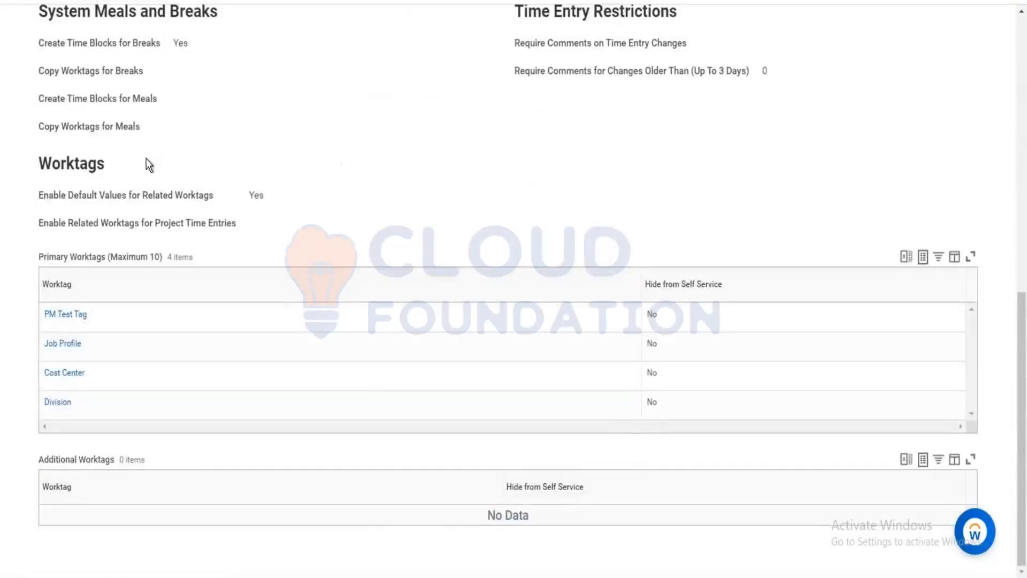
scroll(118, 168, up, 6)
scroll(108, 166, up, 2)
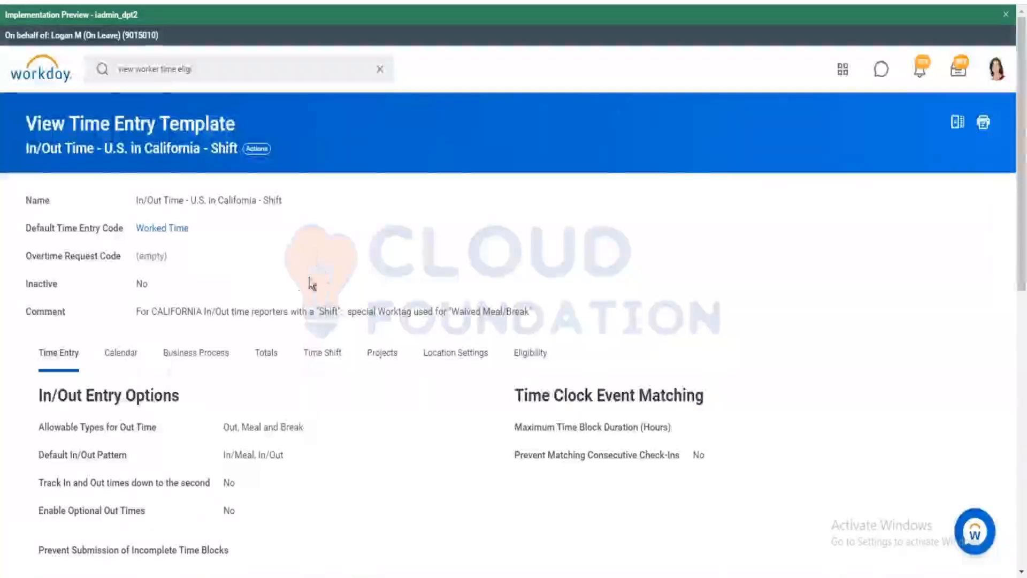
Review the template's Calendar, Business Process, Eligibility, Projects, Time Shift and Daily Totals settings, ending on Time Entry.
click(131, 357)
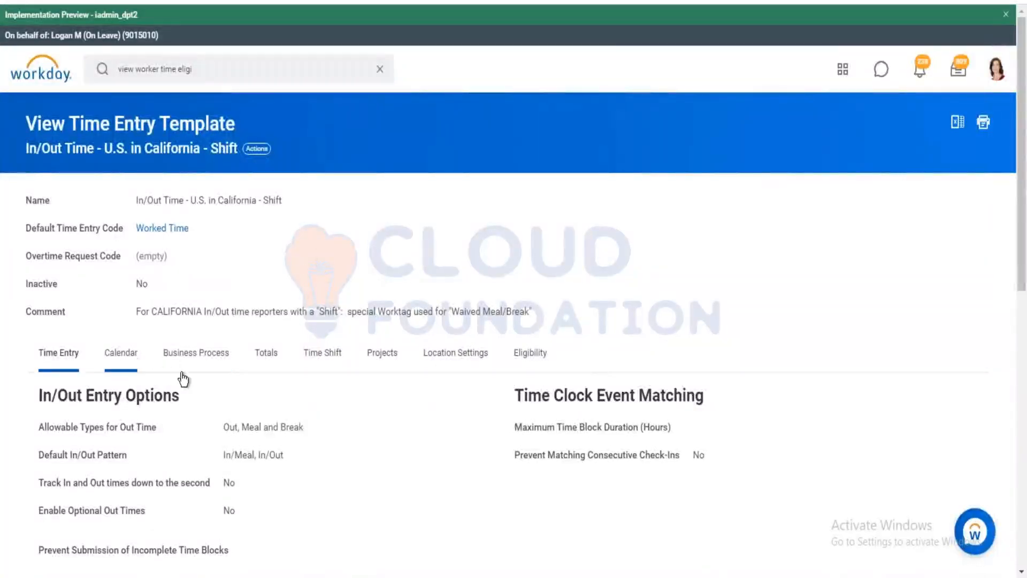
click(206, 353)
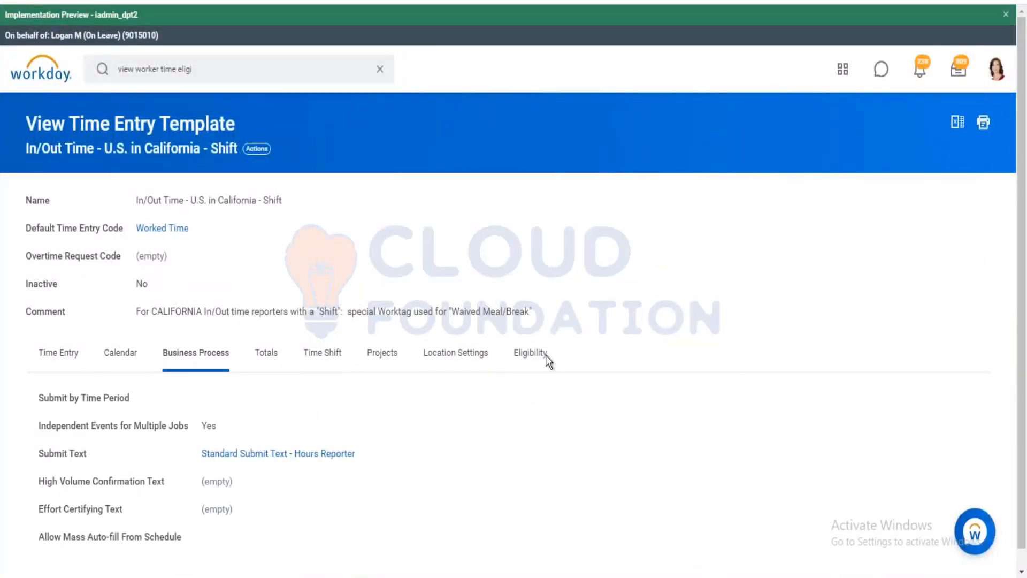
click(501, 355)
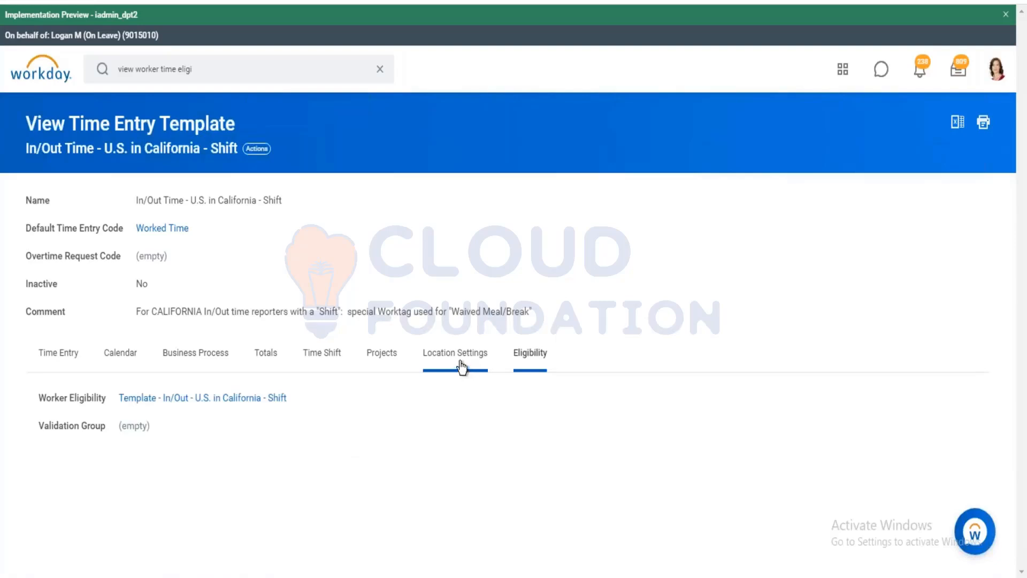
click(379, 369)
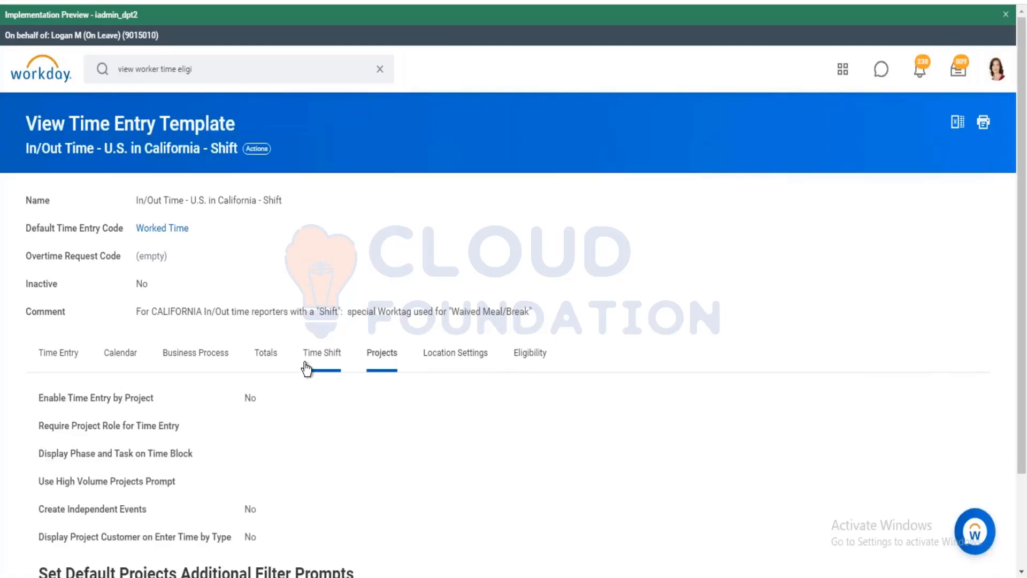
click(306, 368)
click(266, 357)
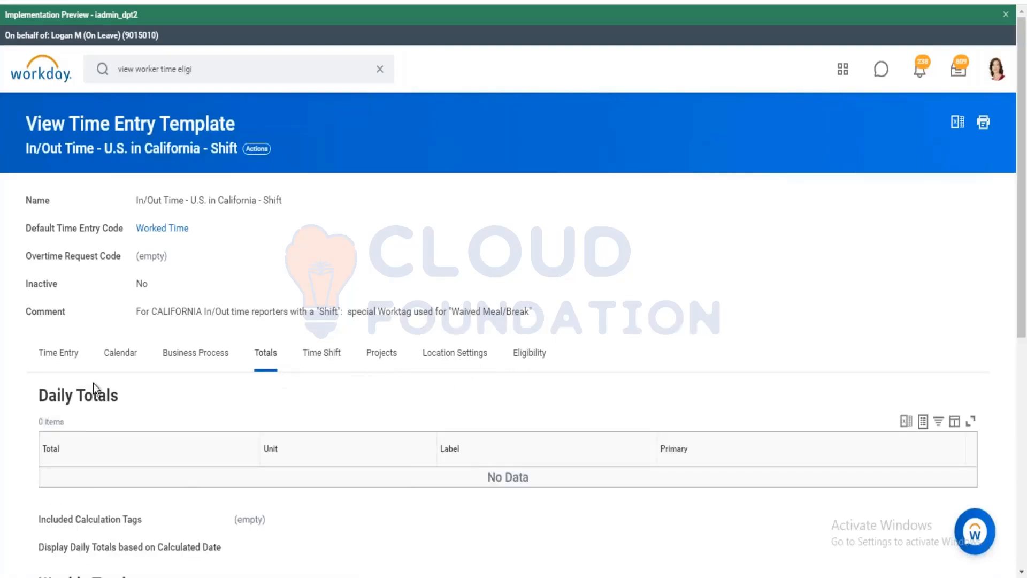
click(67, 358)
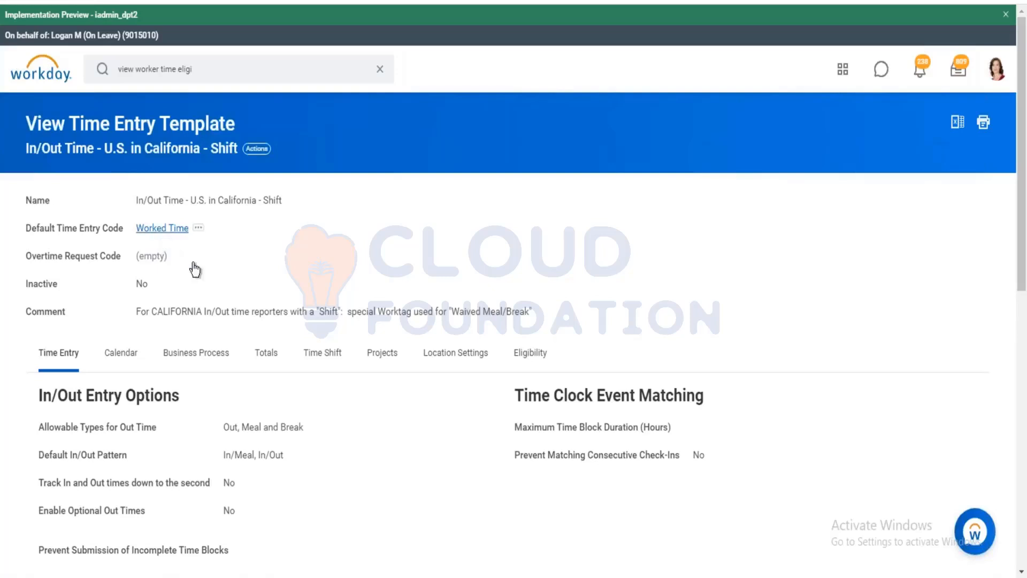
Inspect the Worked Time entry code's time code groups and advanced options.
click(161, 229)
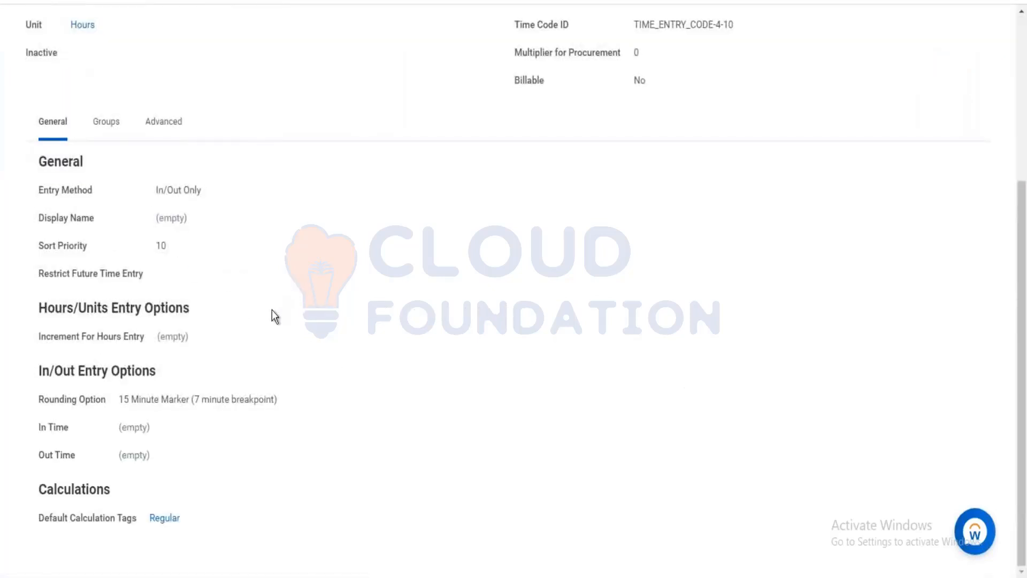
click(111, 120)
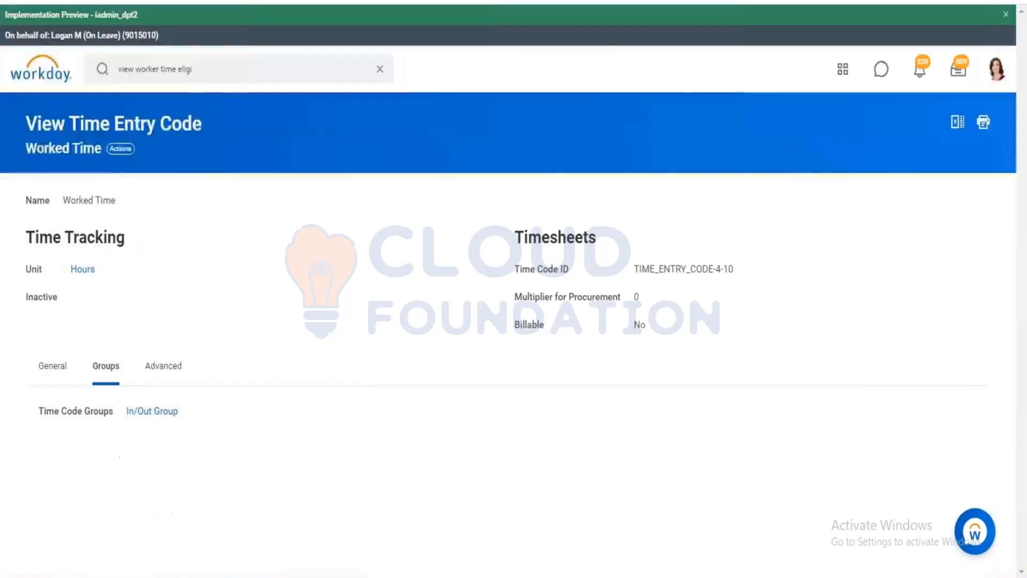
click(161, 373)
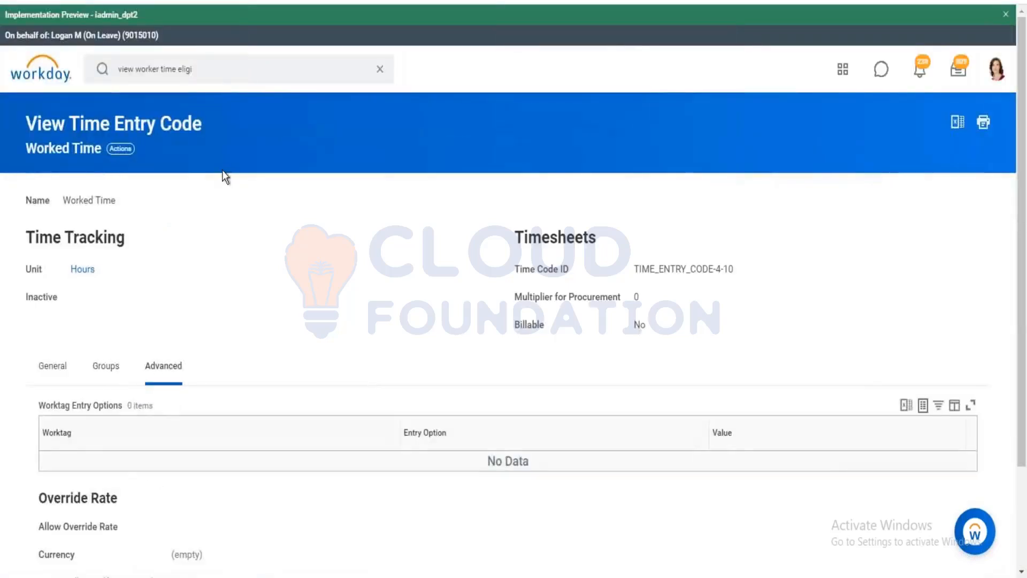
scroll(176, 171, down, 2)
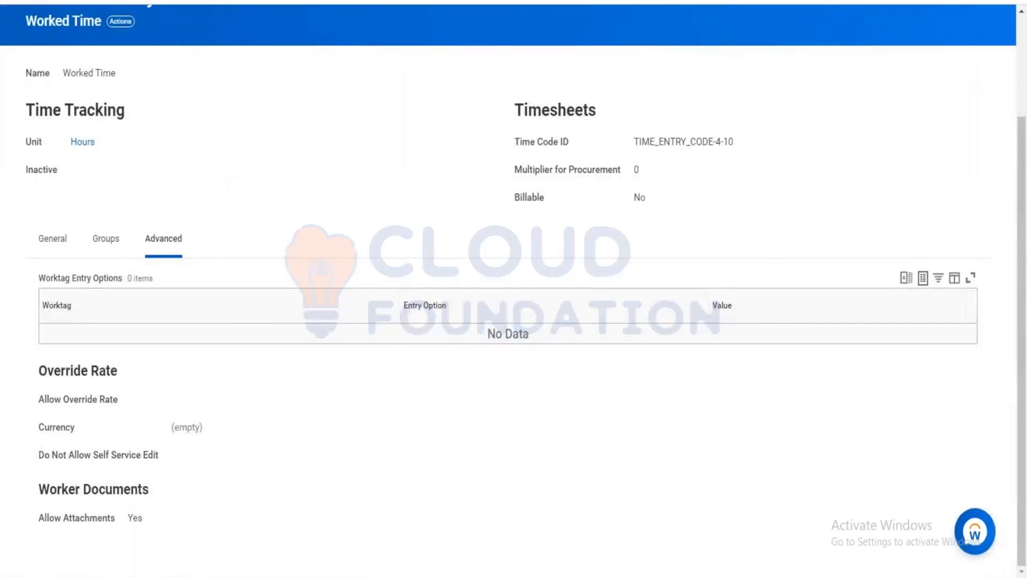
Go back to the worker's time eligibility and reopen the In/Out Time - U.S. in California - Shift template.
key(alt+Left)
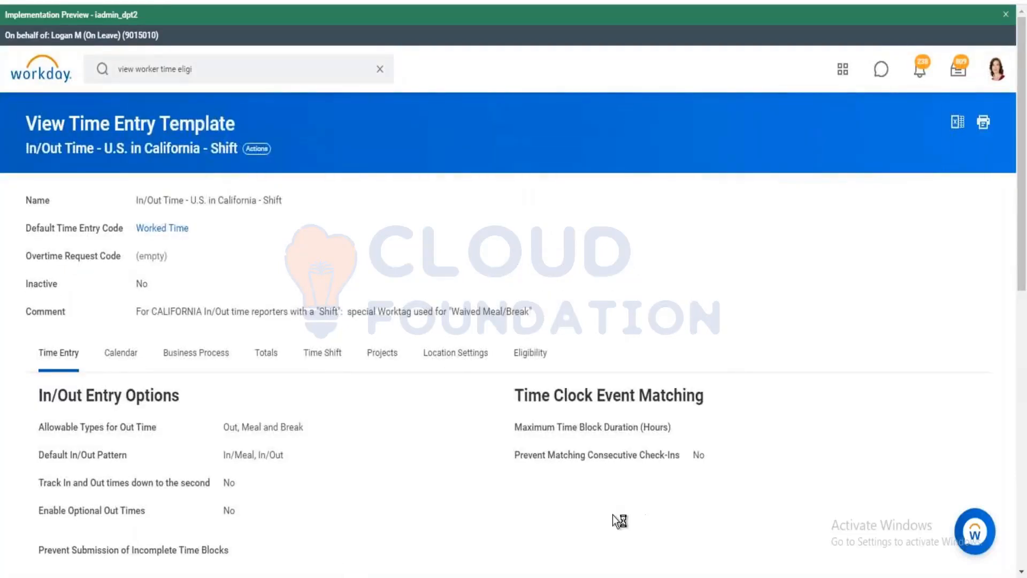
key(alt+Left)
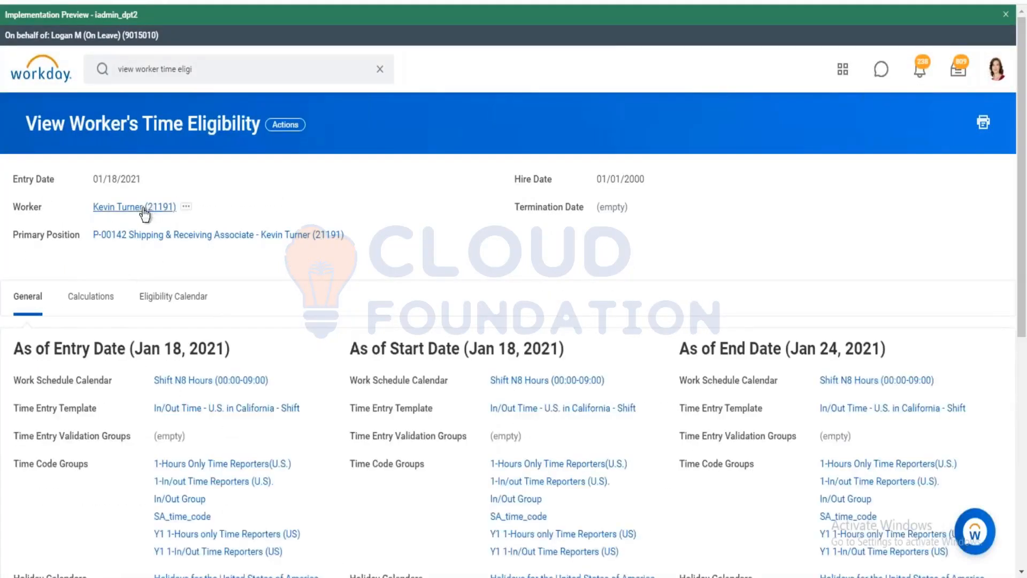
click(246, 405)
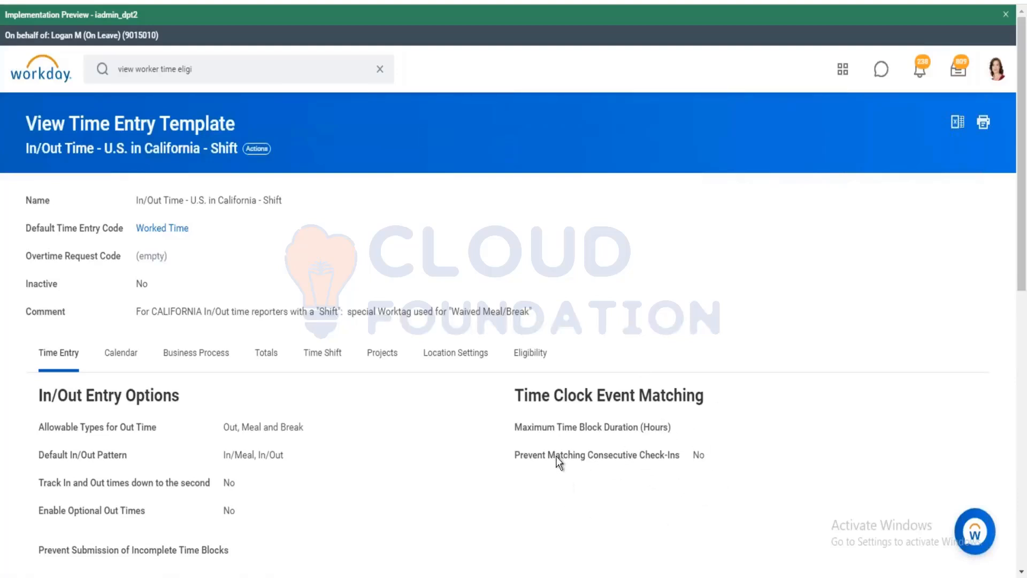
mouse_move(556, 456)
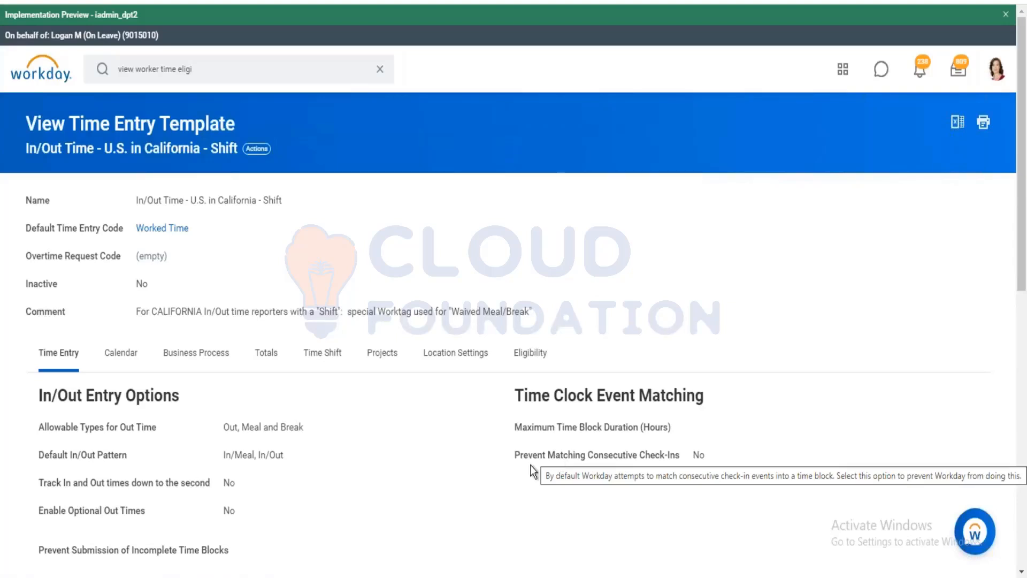
Search for 'time block' and browse the expanded list of matching tasks and reports.
click(249, 68)
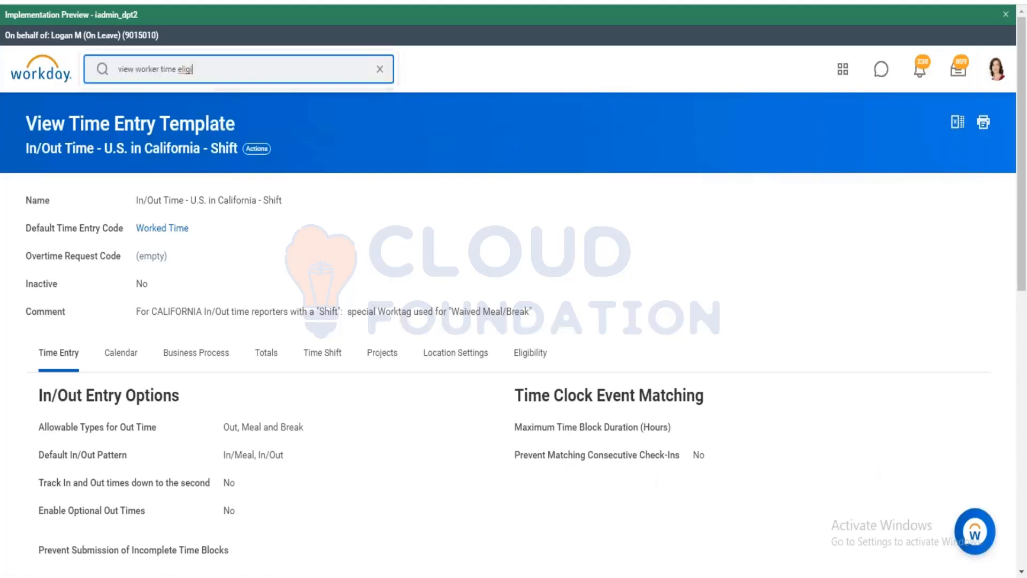
key(ctrl+a)
key(BackSpace)
text(time )
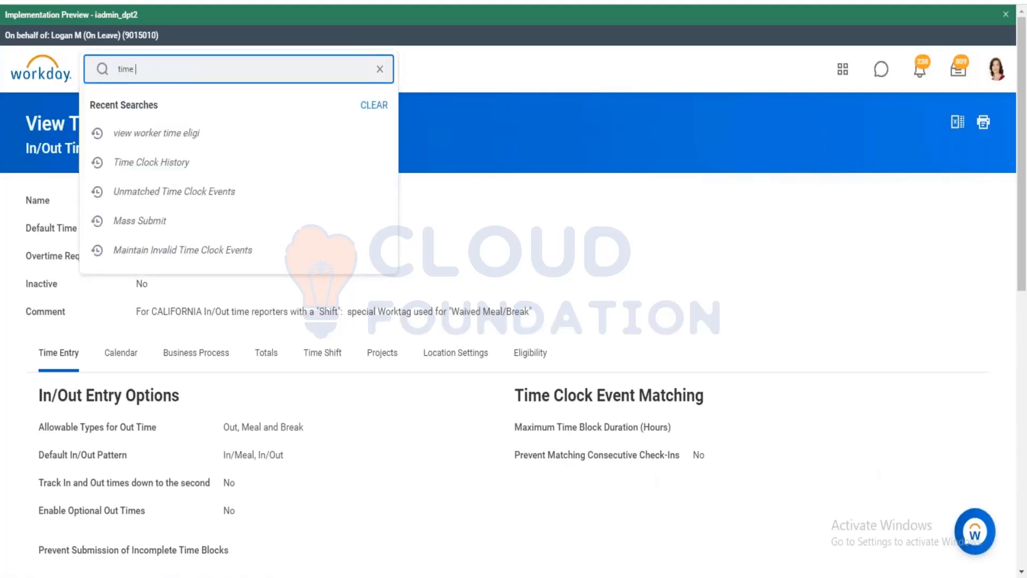
text(block)
key(Return)
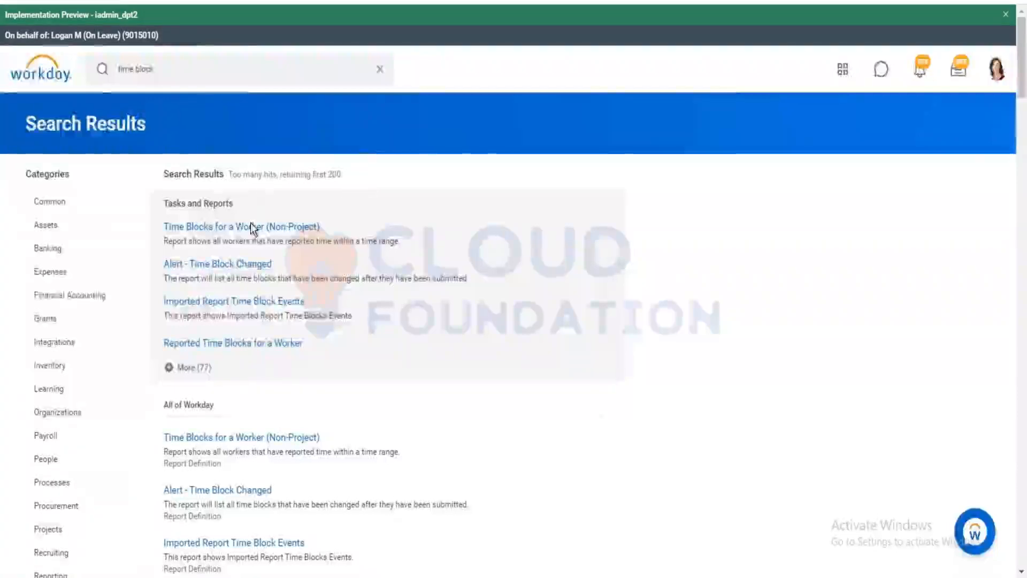
click(196, 367)
scroll(366, 270, down, 3)
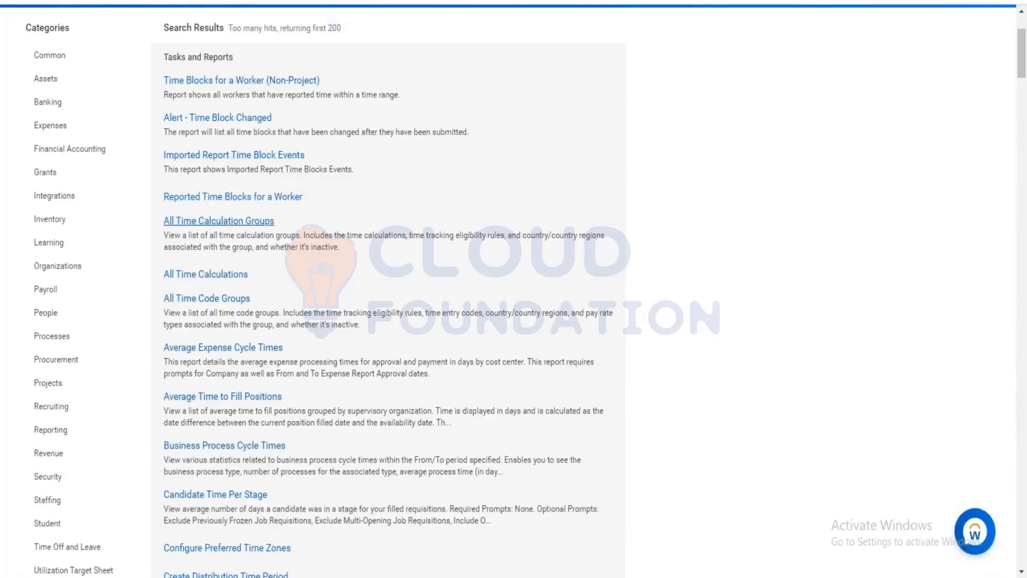
scroll(265, 211, up, 3)
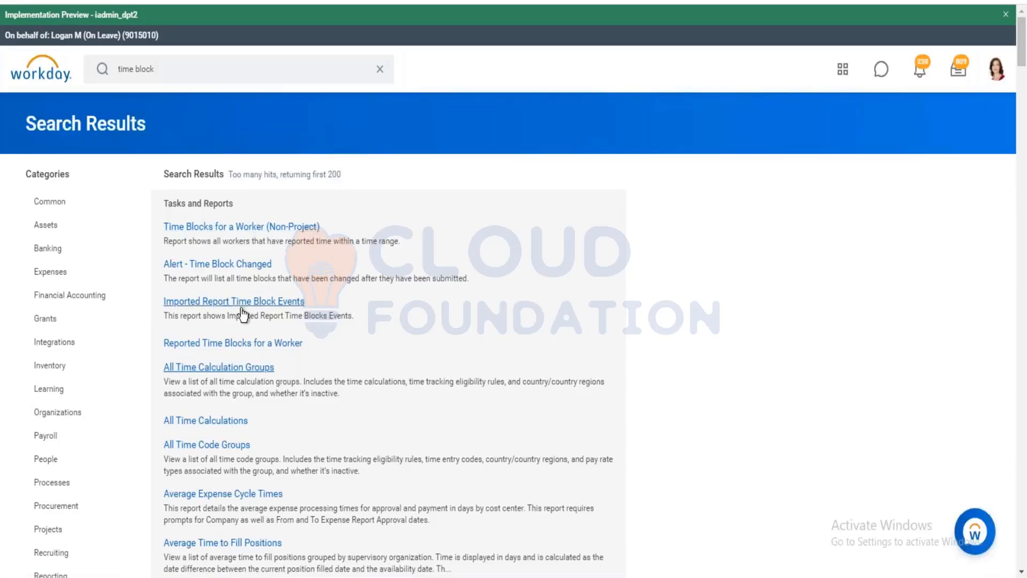
Replace the search text with 'adjust calculated'.
click(164, 67)
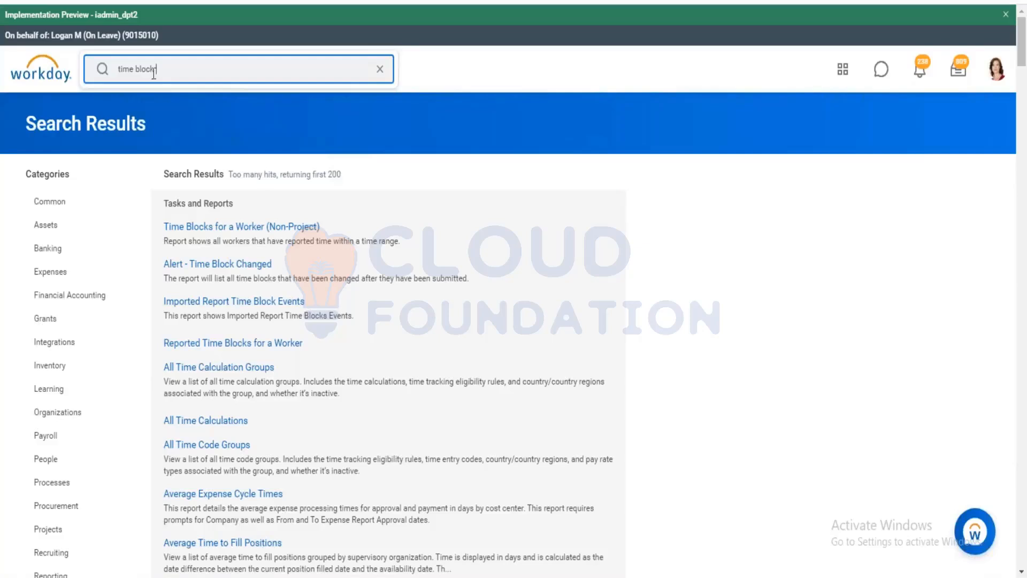
drag(155, 70, 113, 68)
key(BackSpace)
text(er)
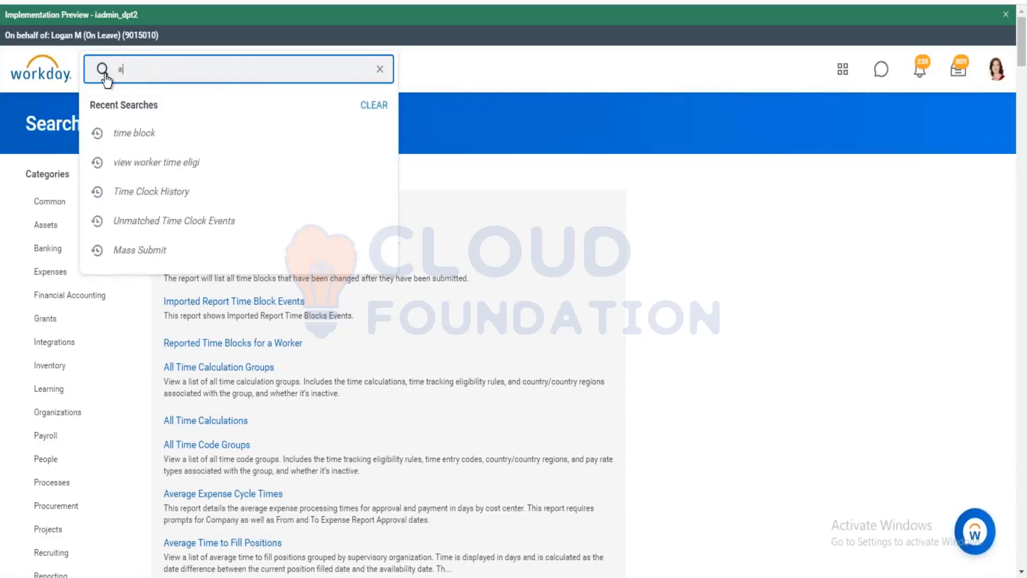
key(BackSpace)
key(BackSpace)
text(adjust calculated)
Open Adjust Calculated Time for the Shipping & Receiving Associate on 12/30/2020.
click(162, 109)
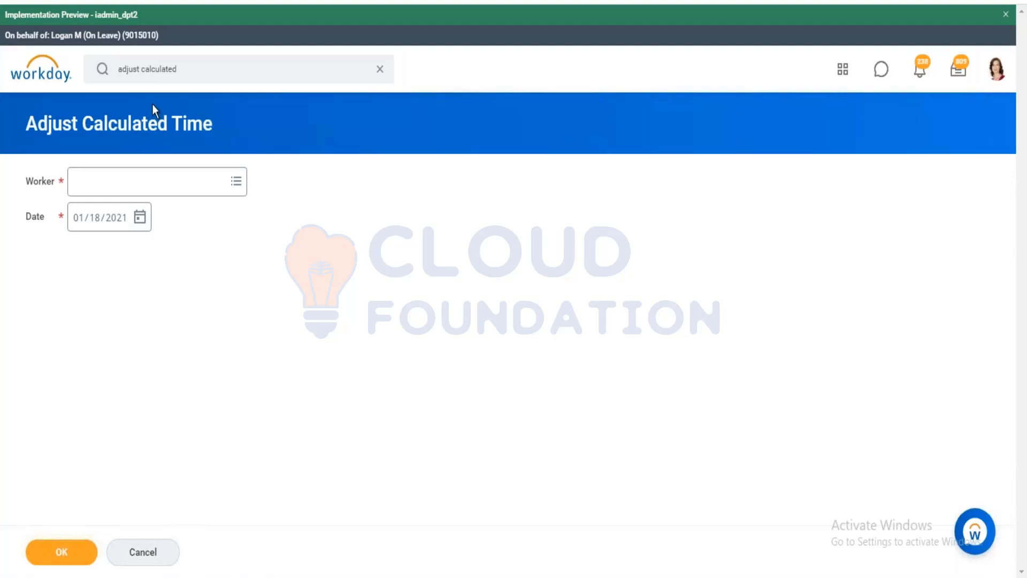
click(126, 180)
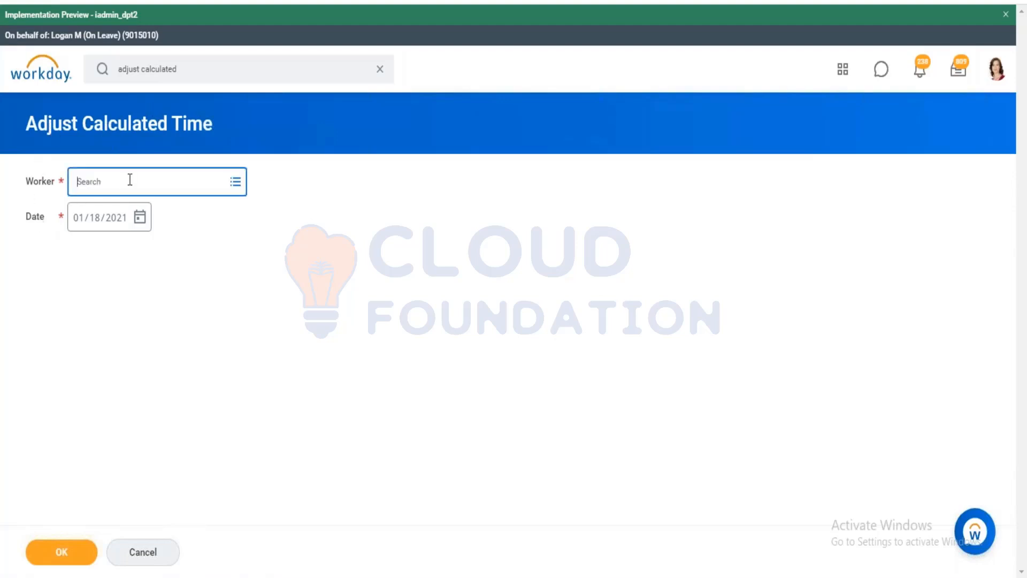
text(Kevin)
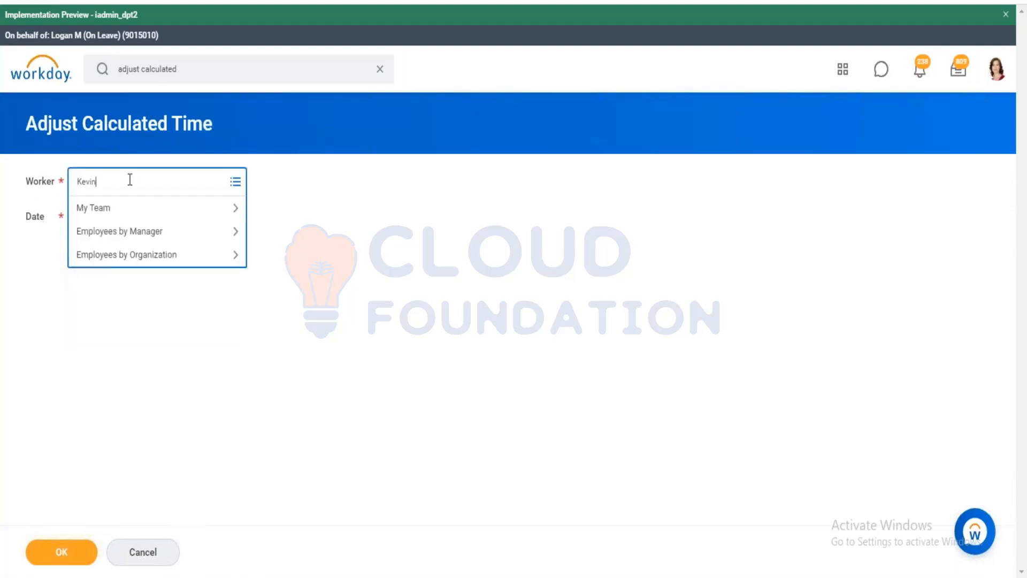
key(Return)
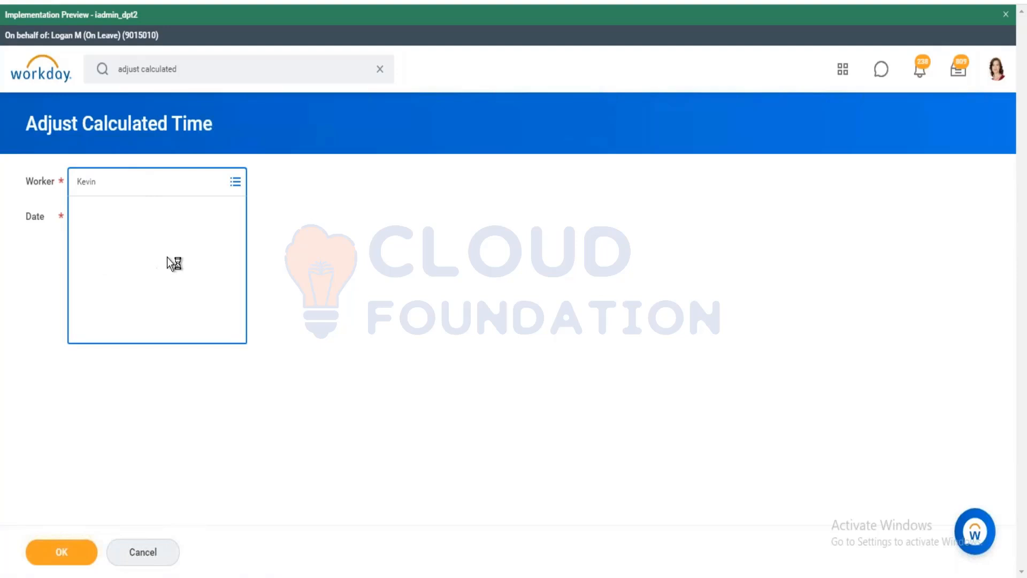
click(165, 391)
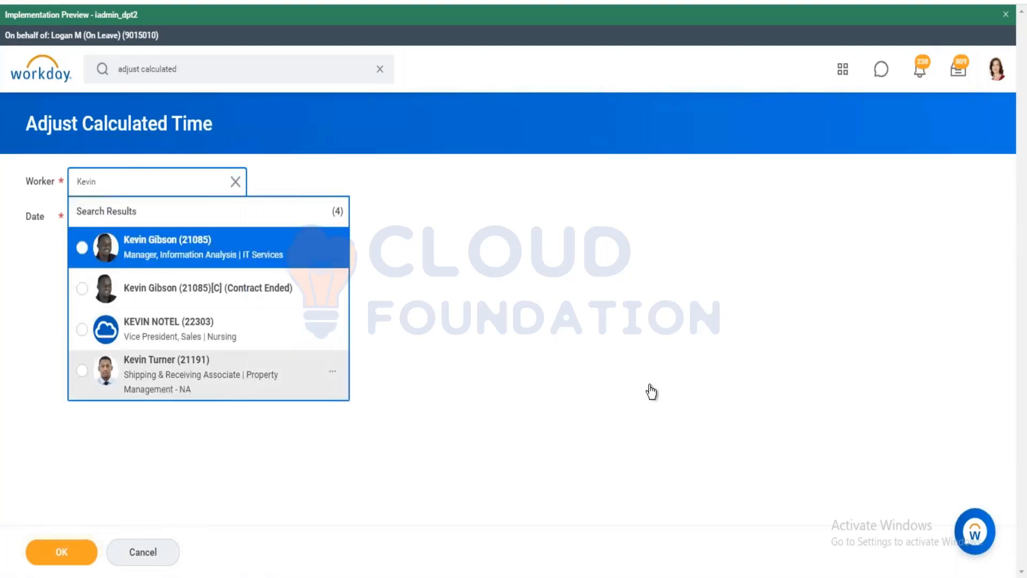
click(146, 222)
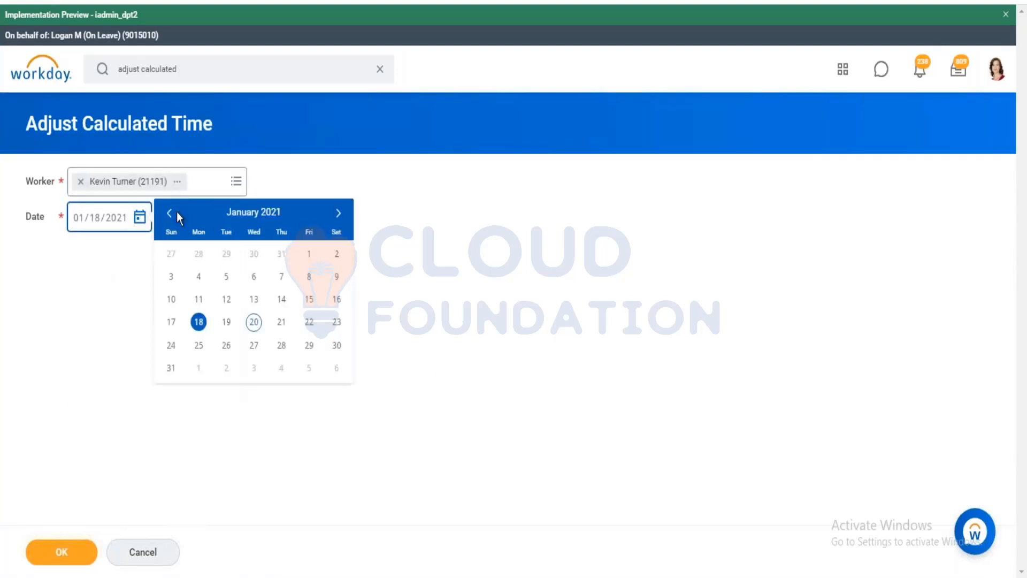
click(171, 213)
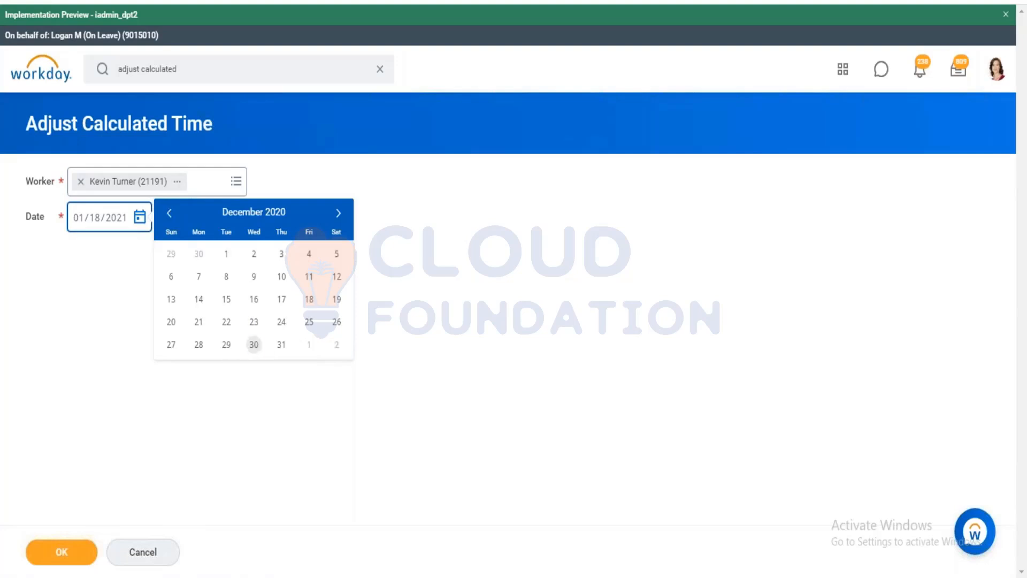
click(253, 344)
click(43, 551)
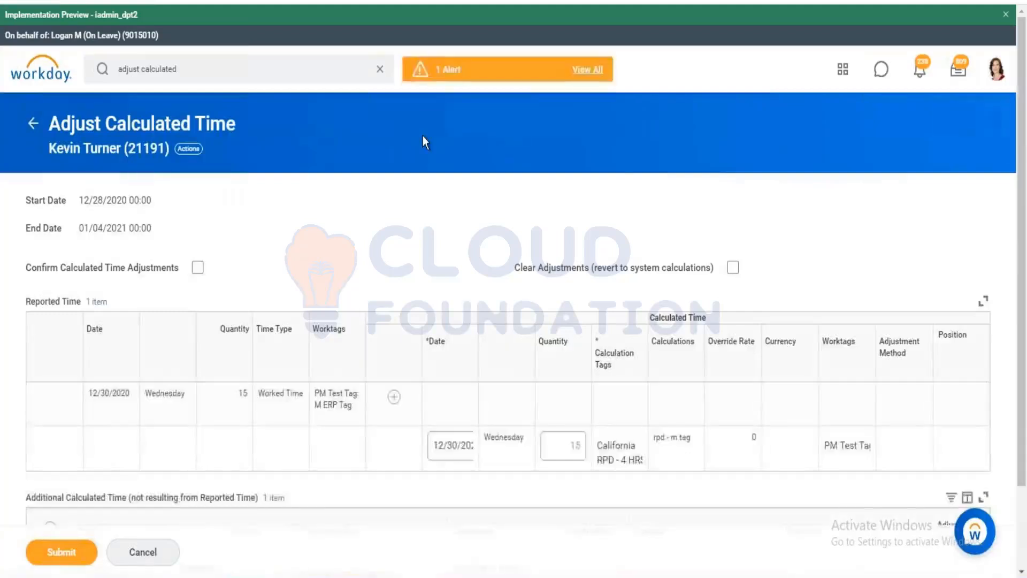
Change the reported Worked Time quantity from 15 to 12 and confirm the adjustment.
scroll(482, 270, down, 3)
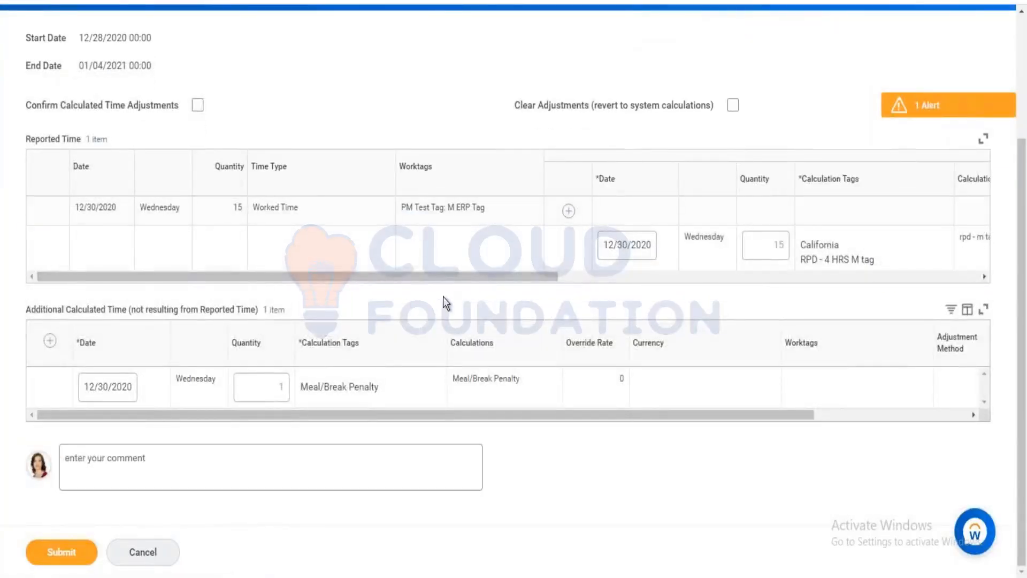
double_click(772, 247)
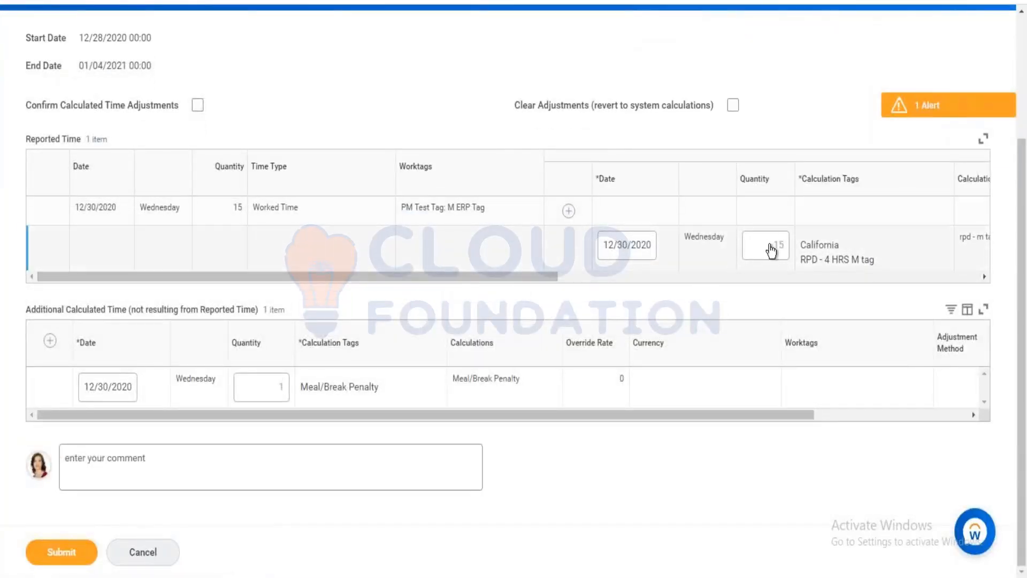
key(BackSpace)
text(1)
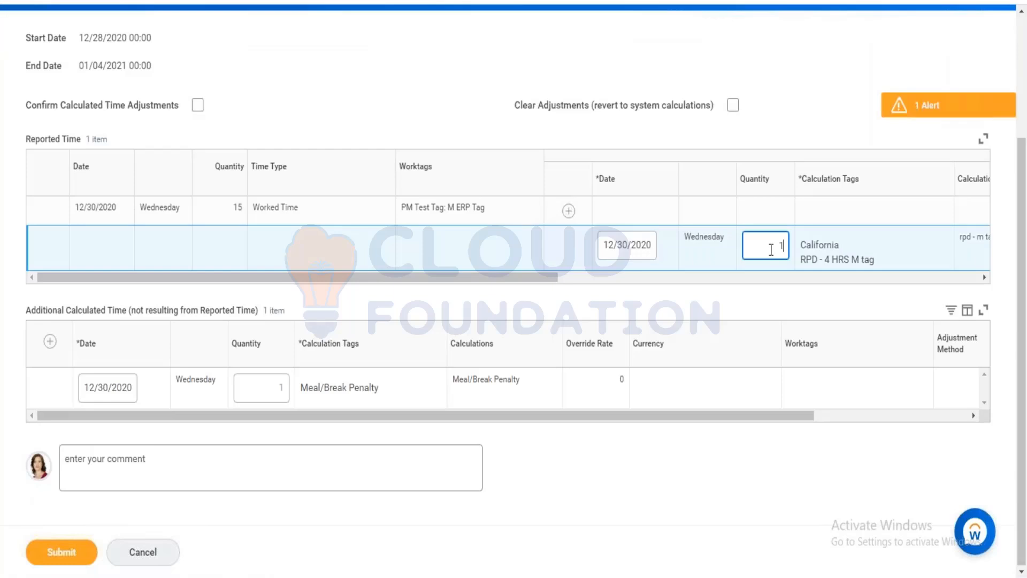
text(2)
click(99, 187)
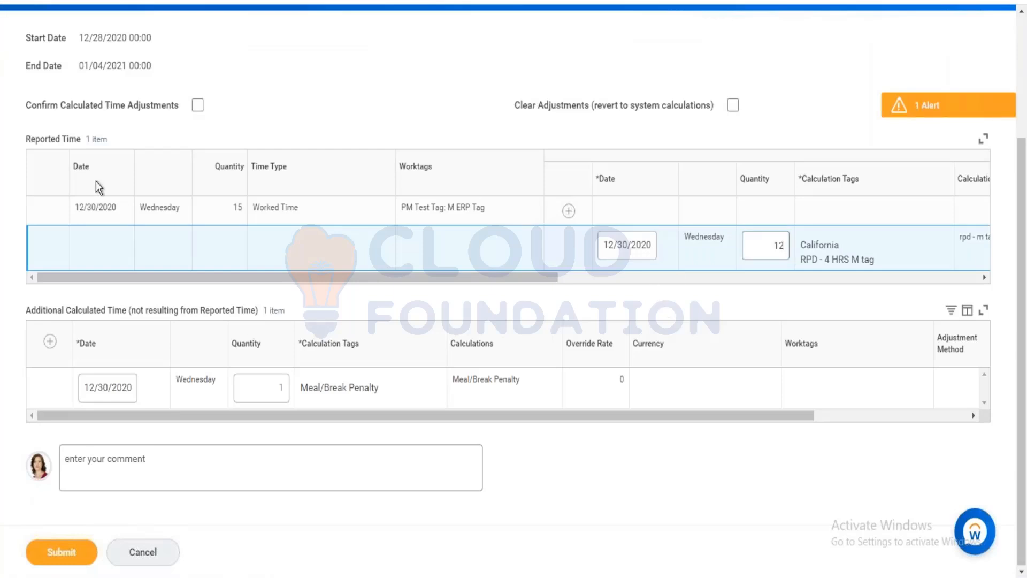
click(198, 105)
Add a Call Out row dated 12/30/2020 with override rate 5 instead of 170.
click(70, 347)
click(51, 343)
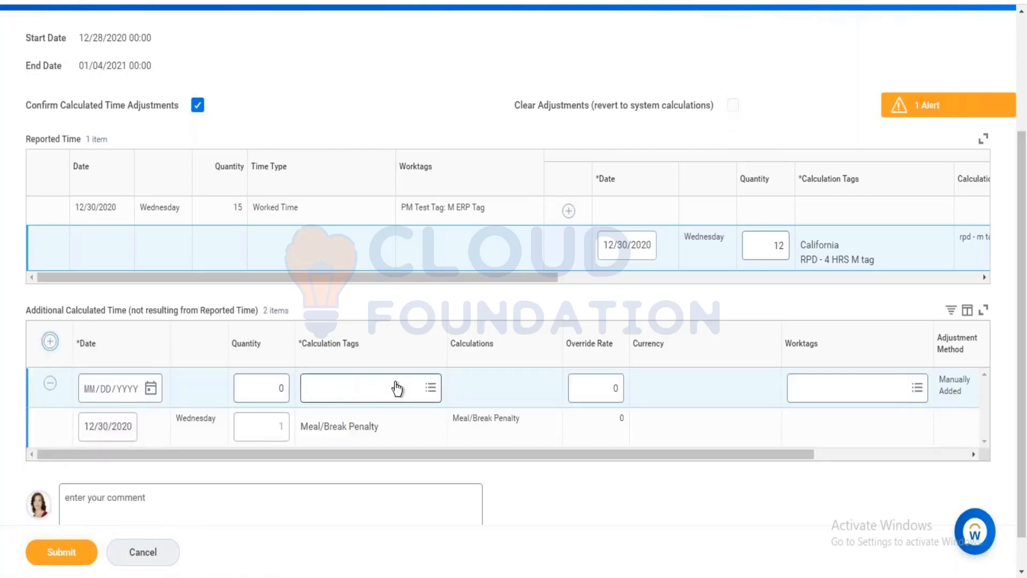
click(397, 389)
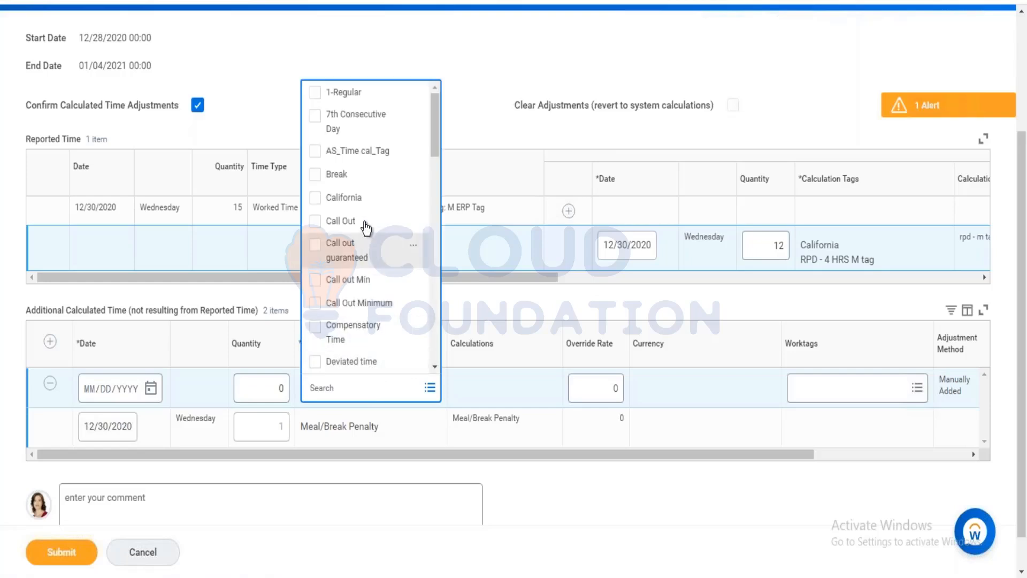
click(152, 389)
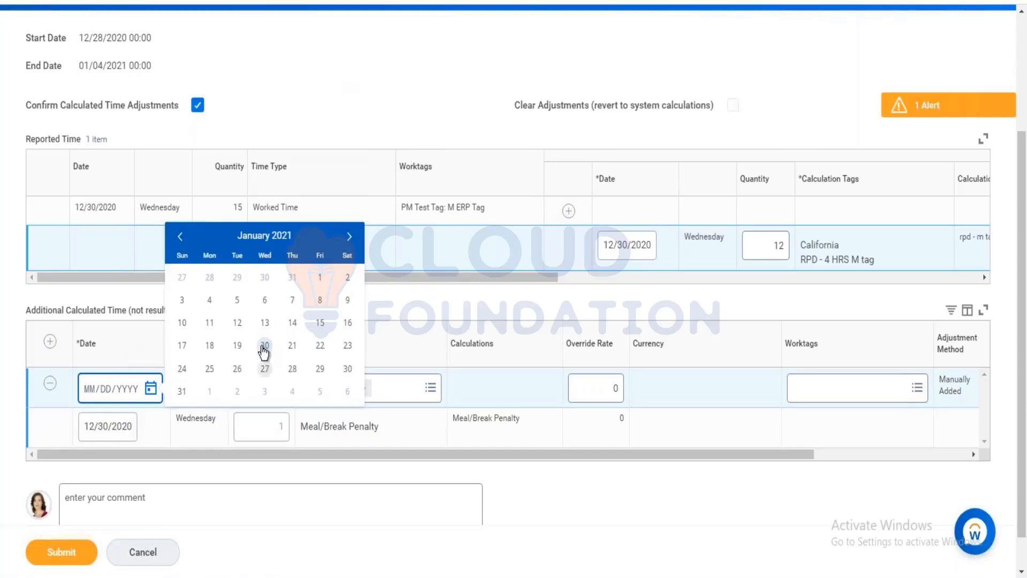
click(179, 236)
click(266, 392)
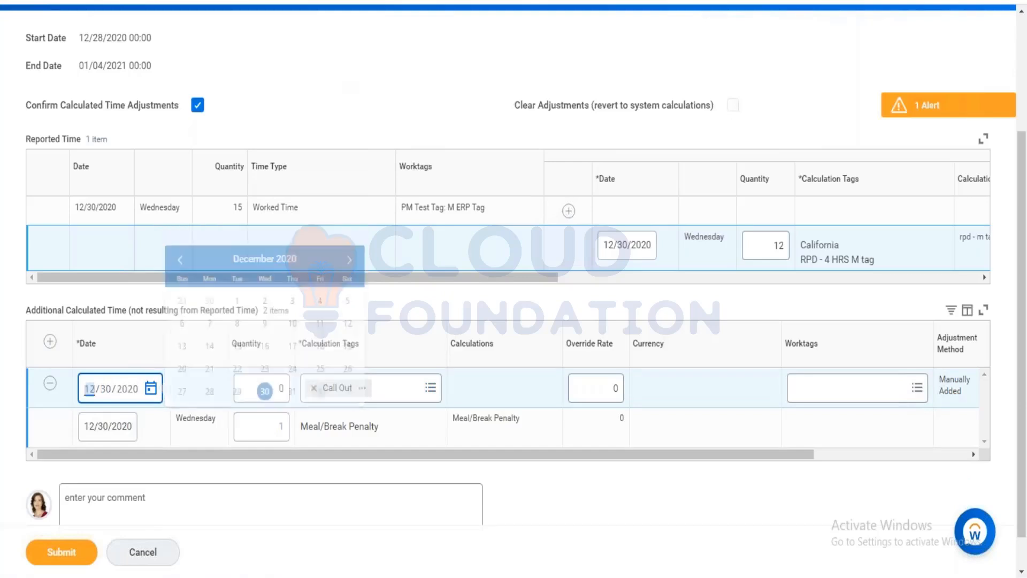
click(616, 394)
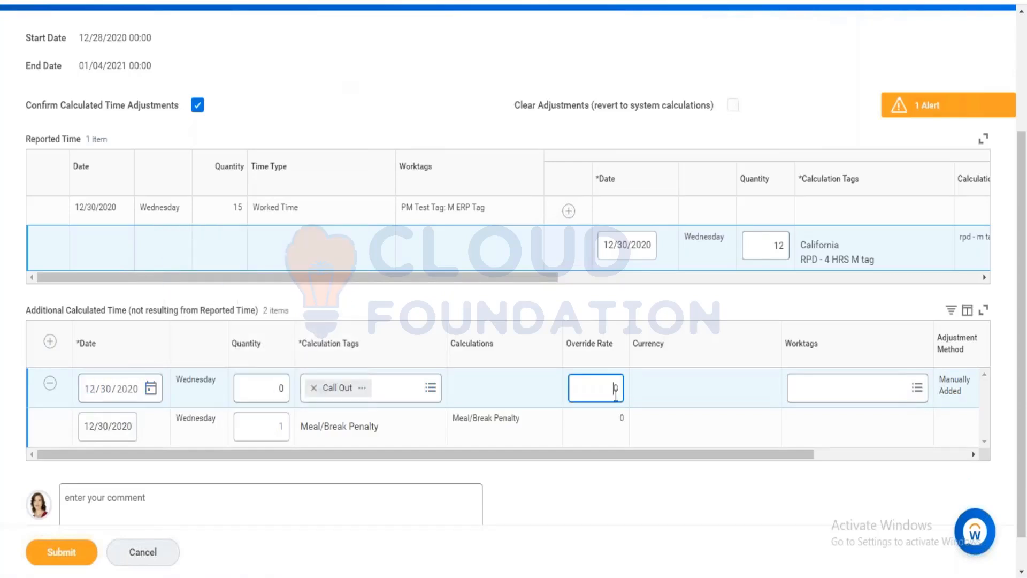
key(BackSpace)
key(BackSpace)
key(BackSpace)
text(5)
click(692, 461)
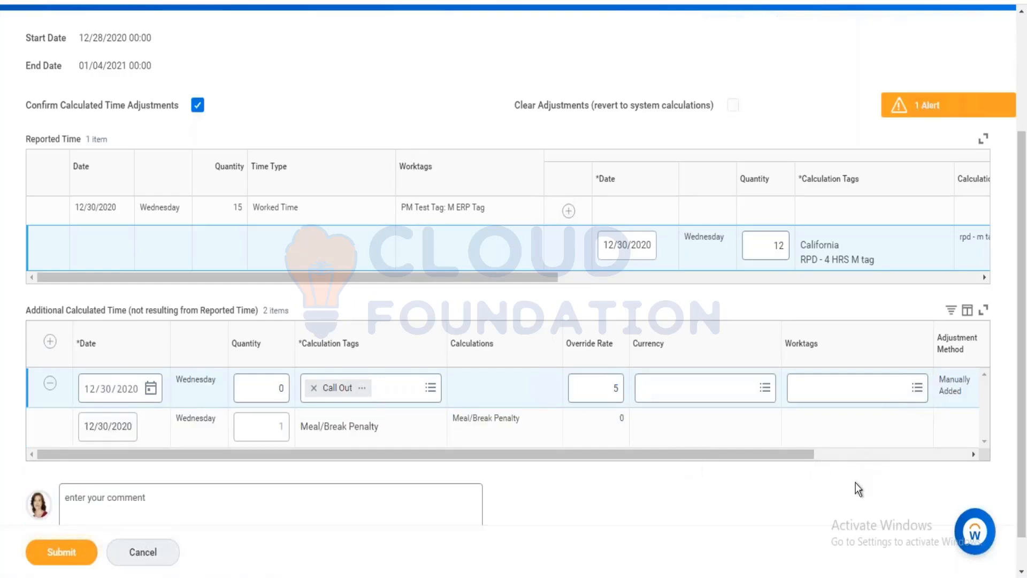
Scroll through the adjustments table and clear an accidental text highlight.
drag(547, 276, 225, 280)
scroll(313, 123, up, 3)
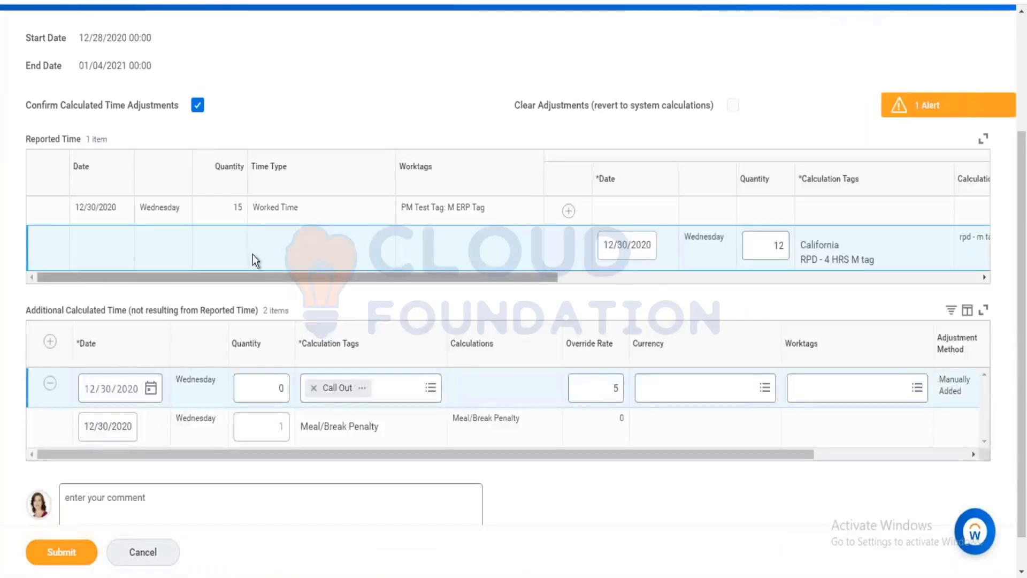
scroll(255, 259, up, 3)
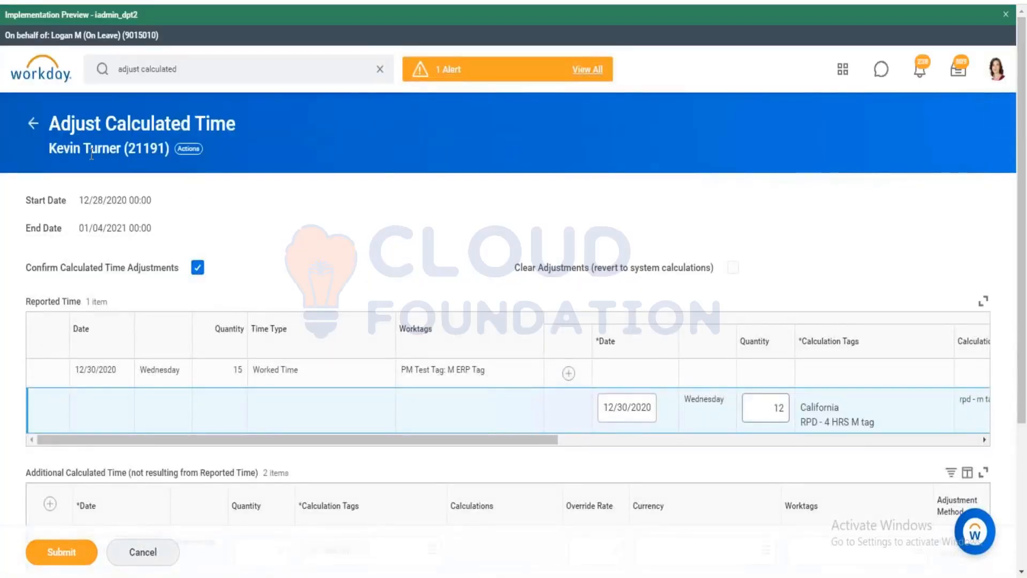
scroll(178, 202, down, 2)
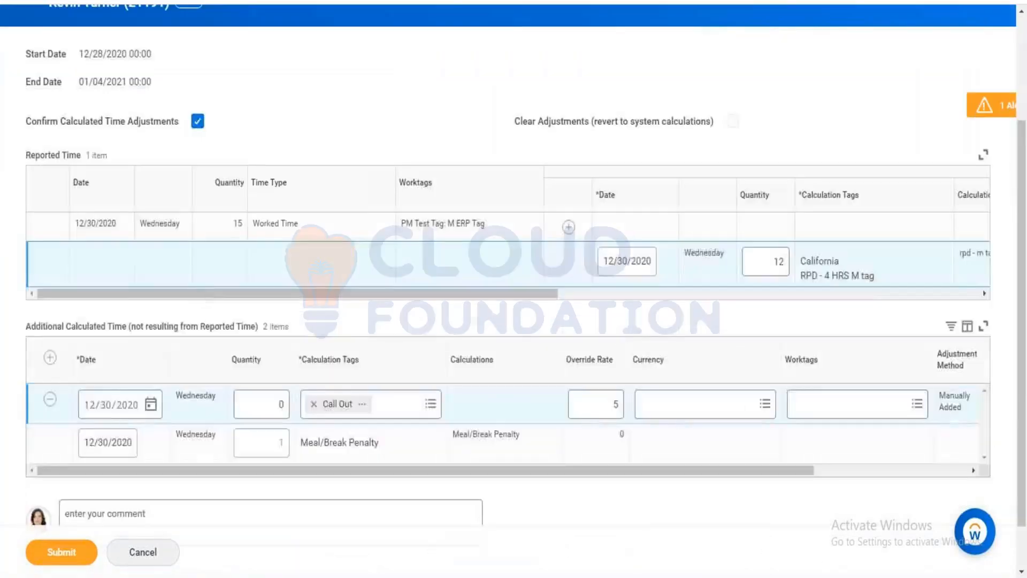
drag(236, 286, 89, 295)
click(297, 172)
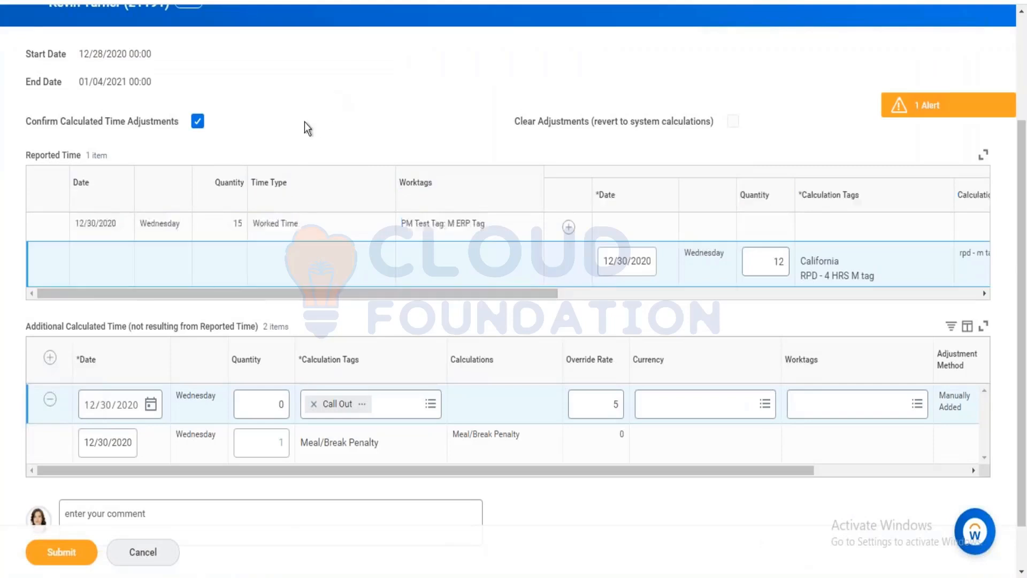
Add a Compensatory Time row with quantity 2 for 12/30/2020 and submit.
click(569, 226)
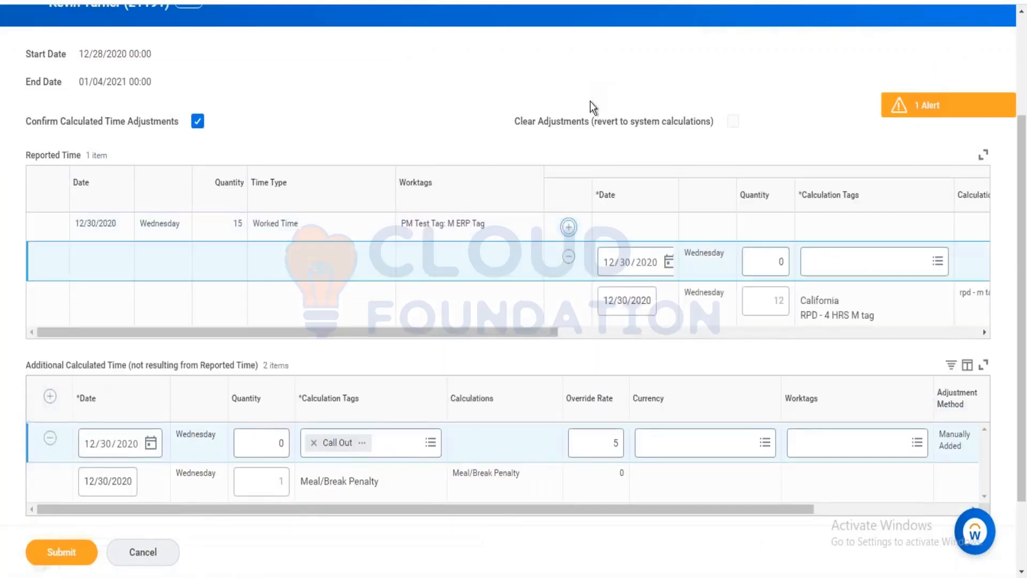
scroll(534, 223, down, 2)
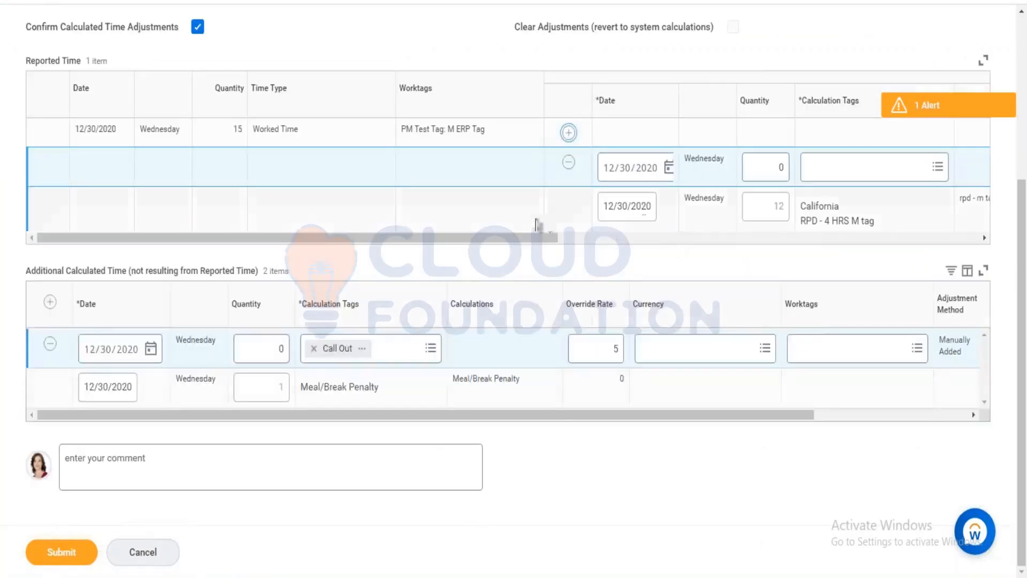
click(863, 173)
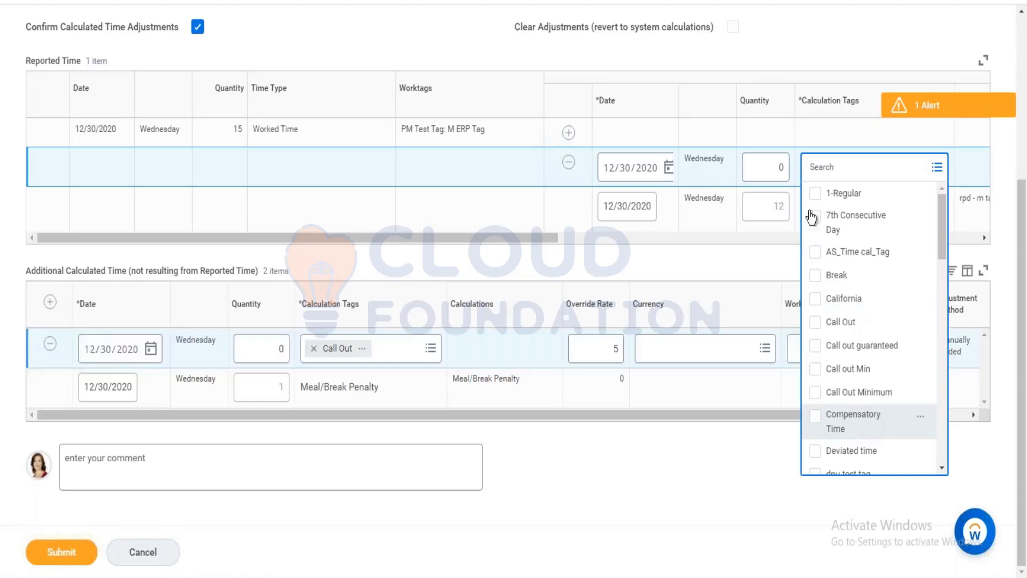
click(788, 168)
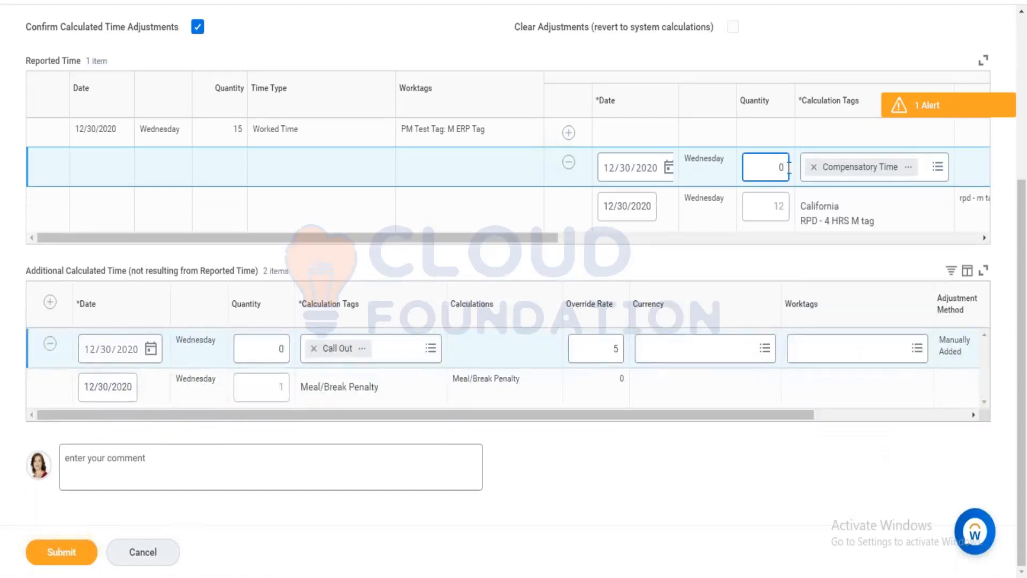
key(BackSpace)
text(13)
key(BackSpace)
key(BackSpace)
text(2)
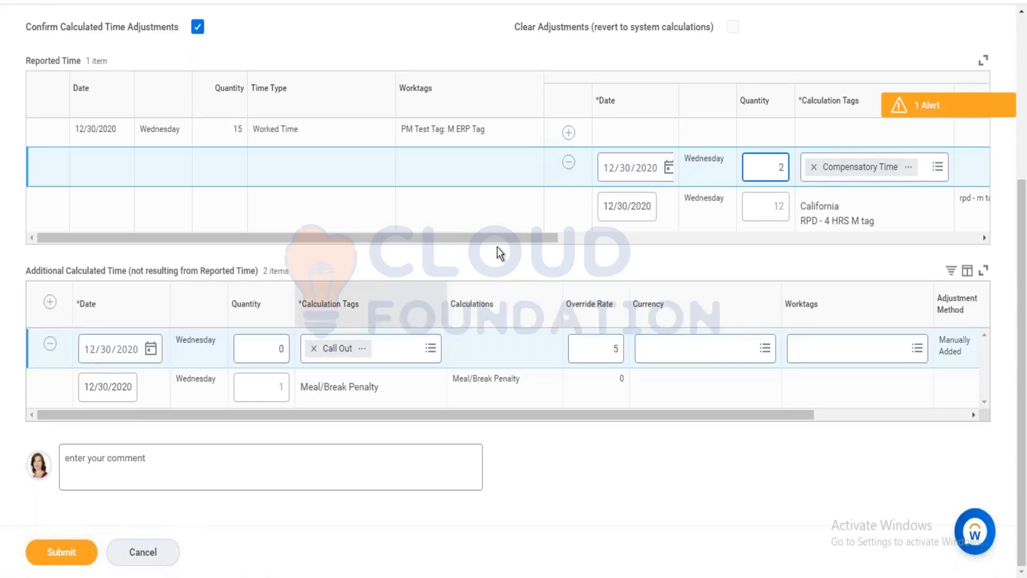
click(489, 261)
click(58, 547)
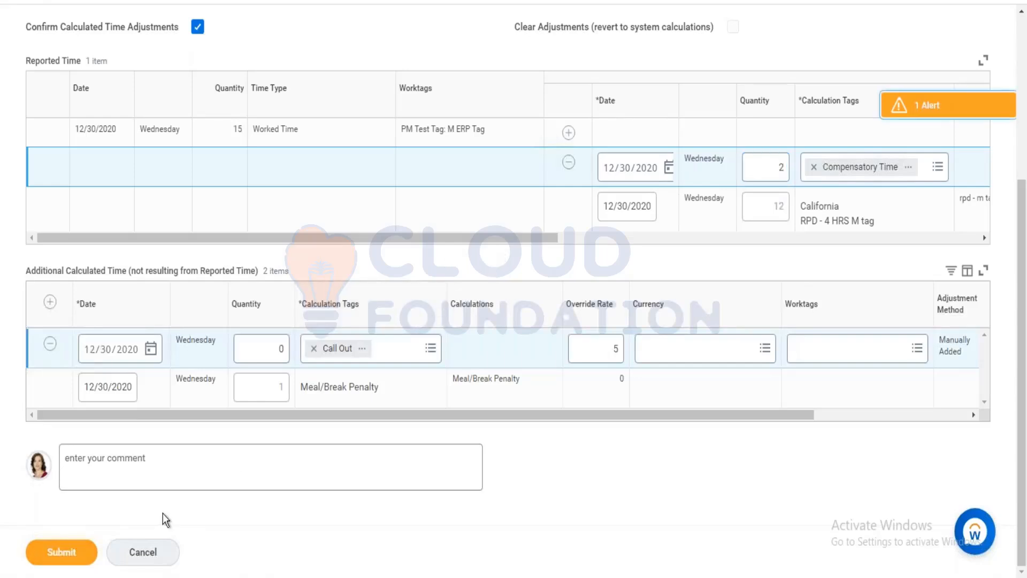
Correct the flagged Call Out quantity to 2 and resubmit the adjustments.
click(289, 382)
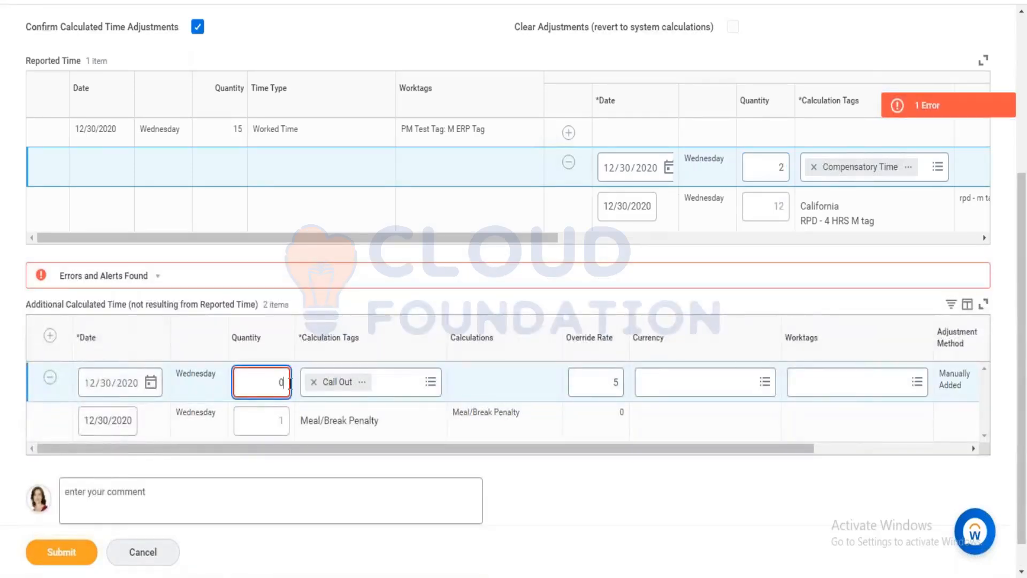
key(BackSpace)
text(2)
click(61, 552)
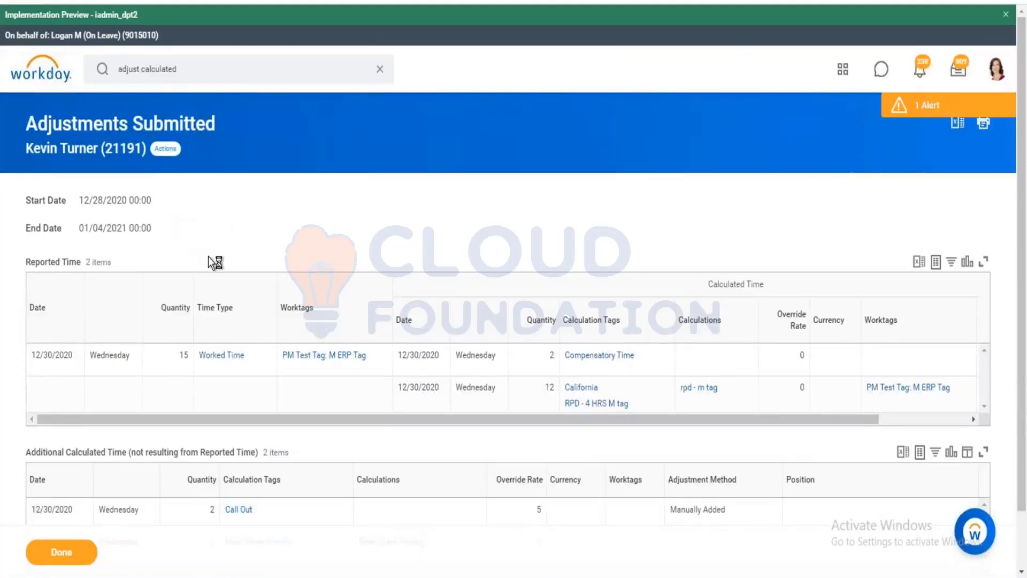
Open Enter Time for the worker's week of 12/30/2020 from Time and Leave actions.
click(165, 148)
scroll(220, 428, down, 5)
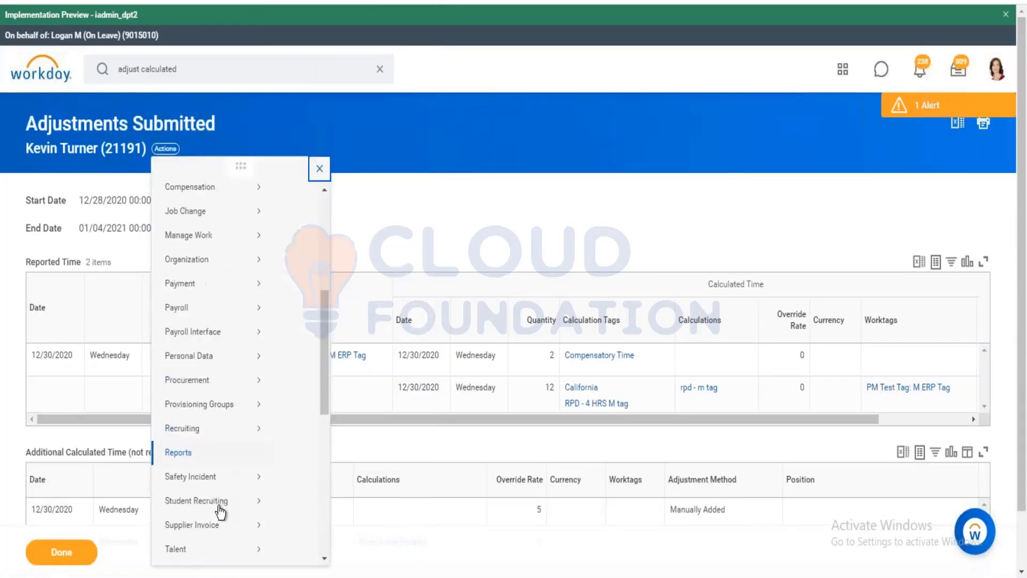
mouse_move(220, 512)
scroll(216, 516, down, 3)
mouse_move(216, 426)
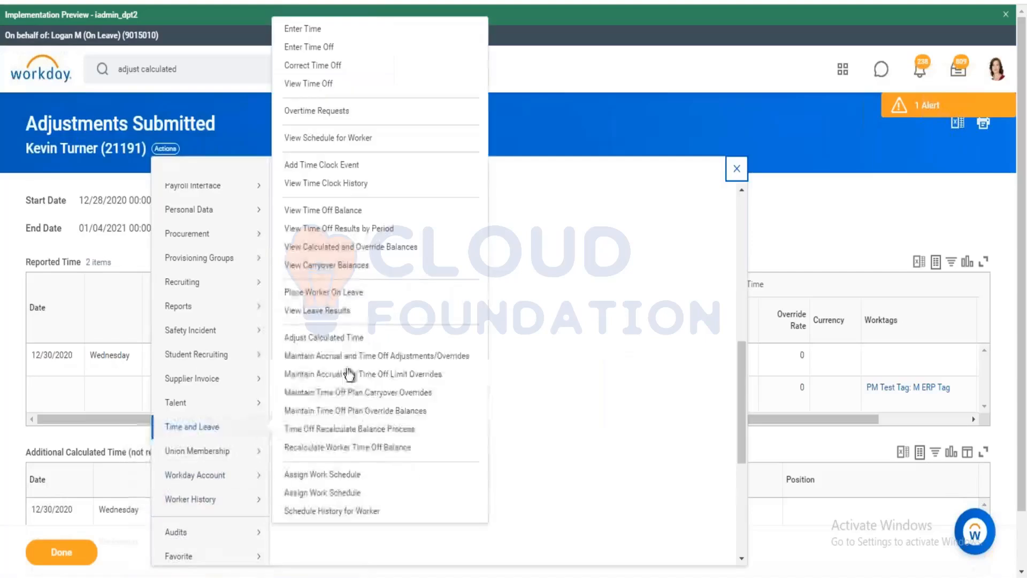
click(737, 169)
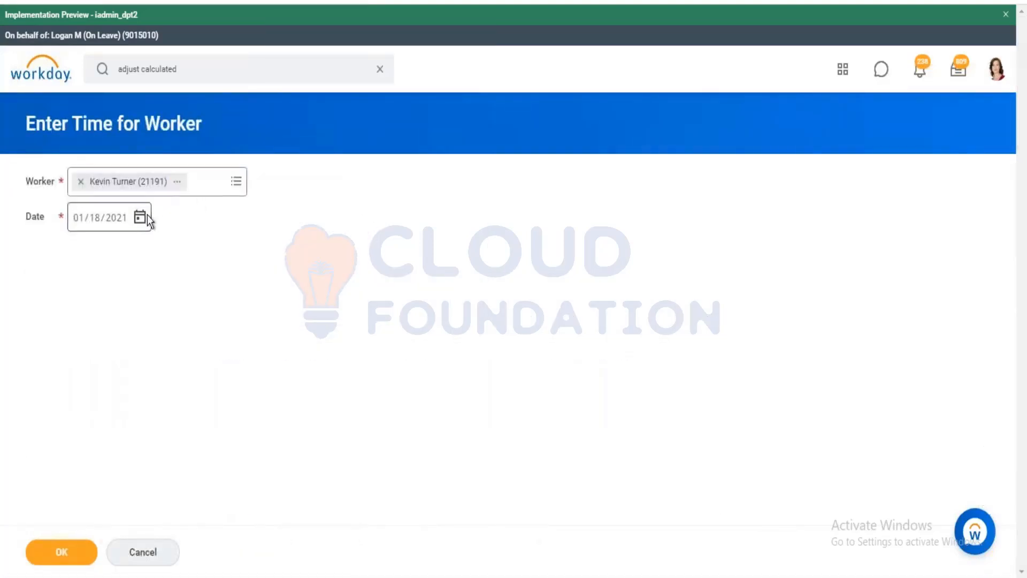
click(148, 215)
click(169, 214)
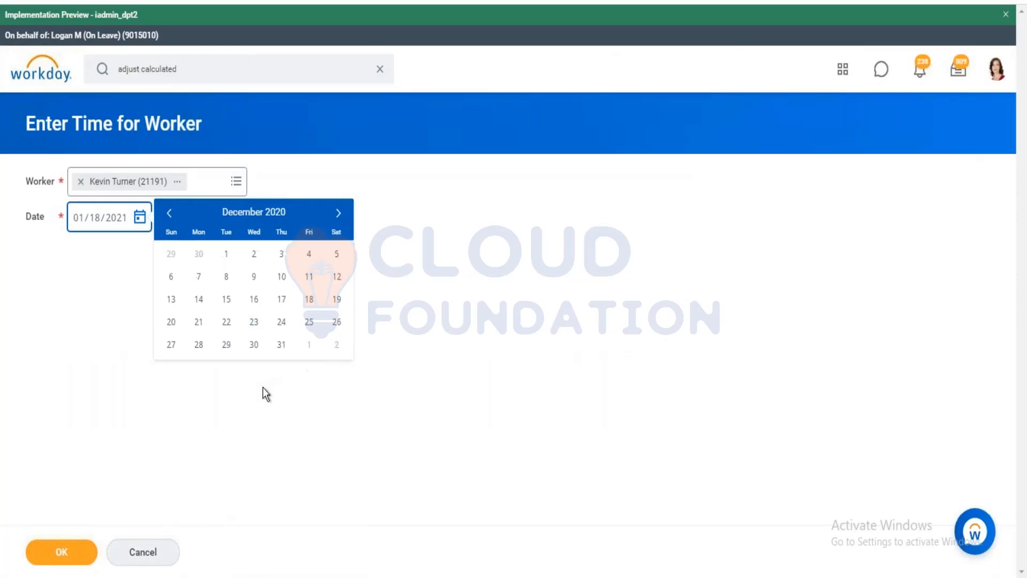
click(255, 345)
click(73, 542)
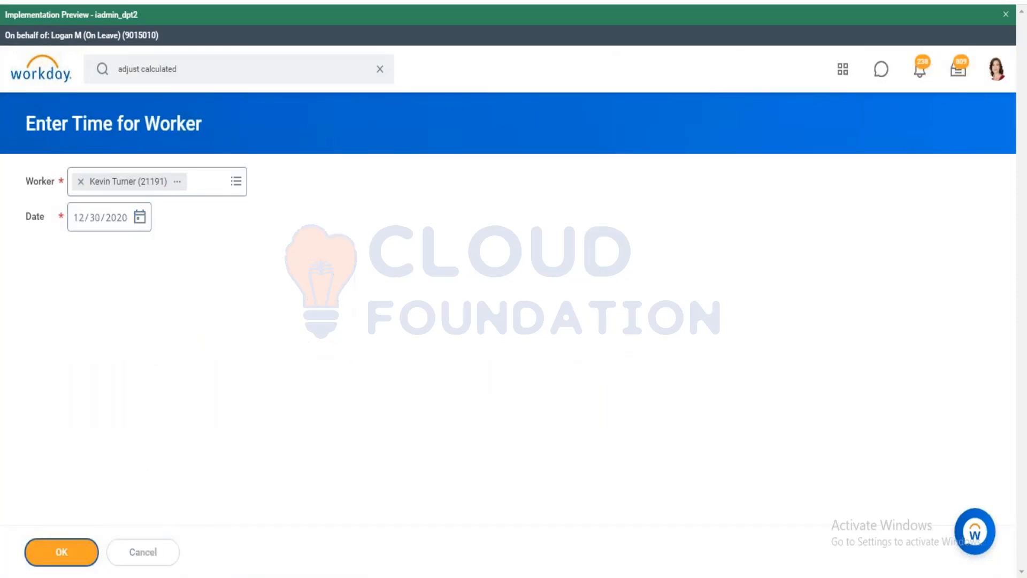
Inspect the 15-hour Worked Time entry and its calculated time, showing Call Out 2 approved.
scroll(357, 185, down, 3)
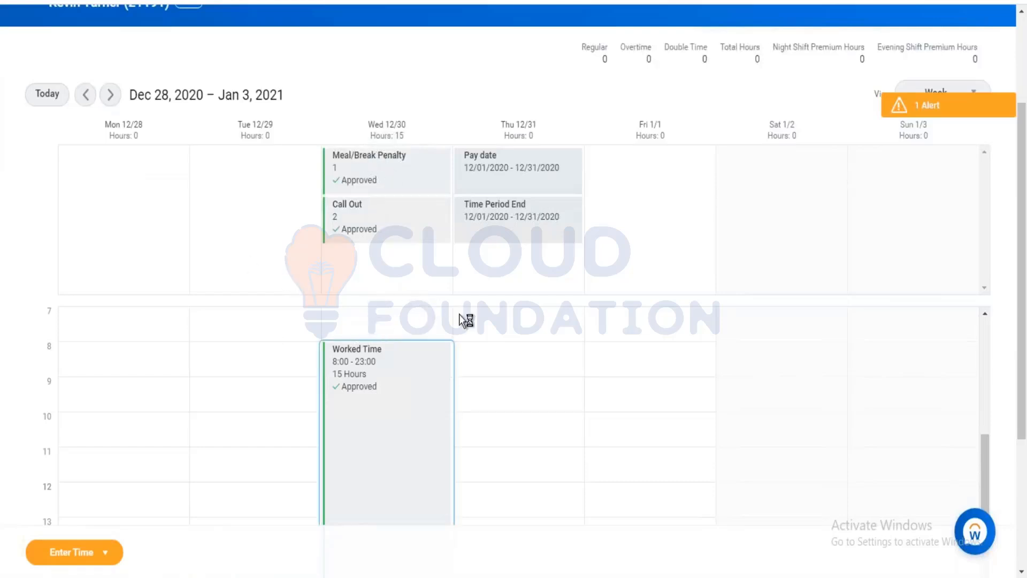
click(385, 351)
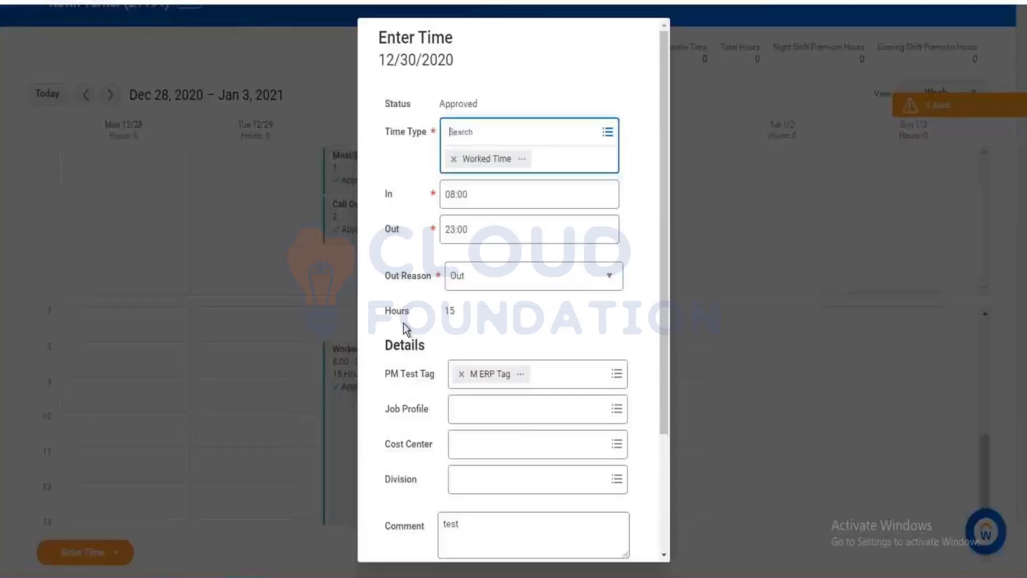
scroll(404, 324, down, 3)
click(458, 489)
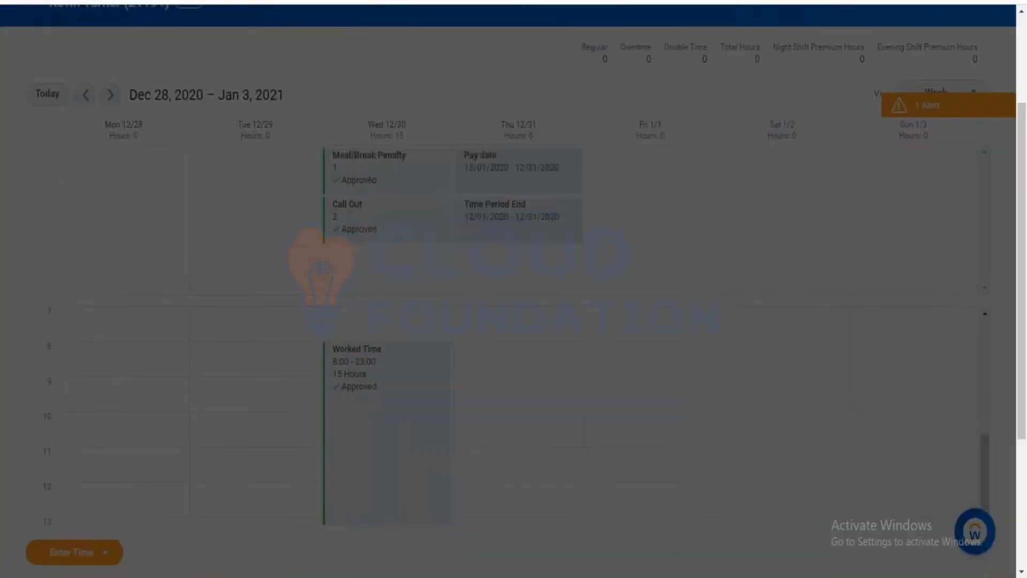
click(397, 138)
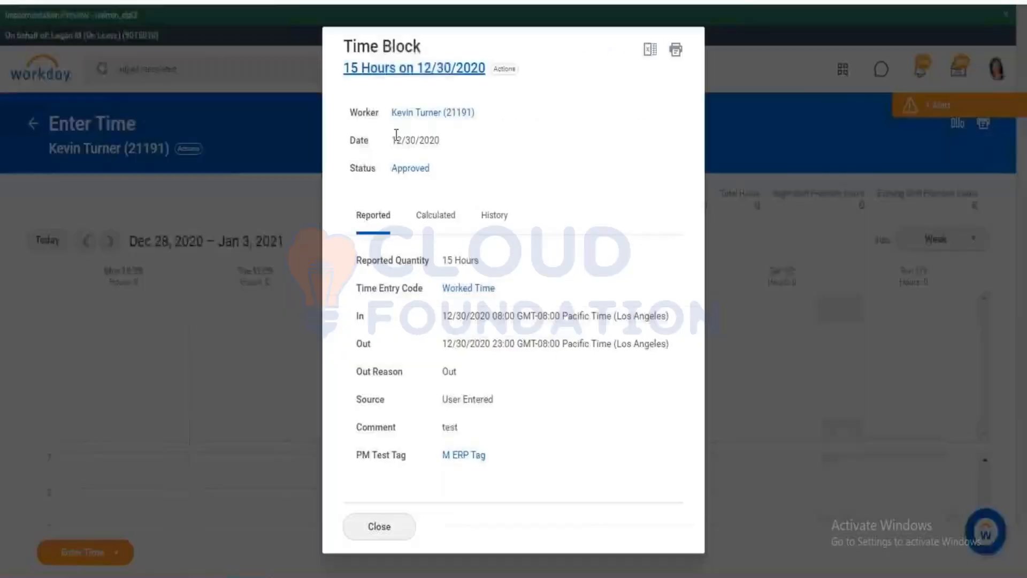
click(445, 223)
scroll(506, 327, down, 3)
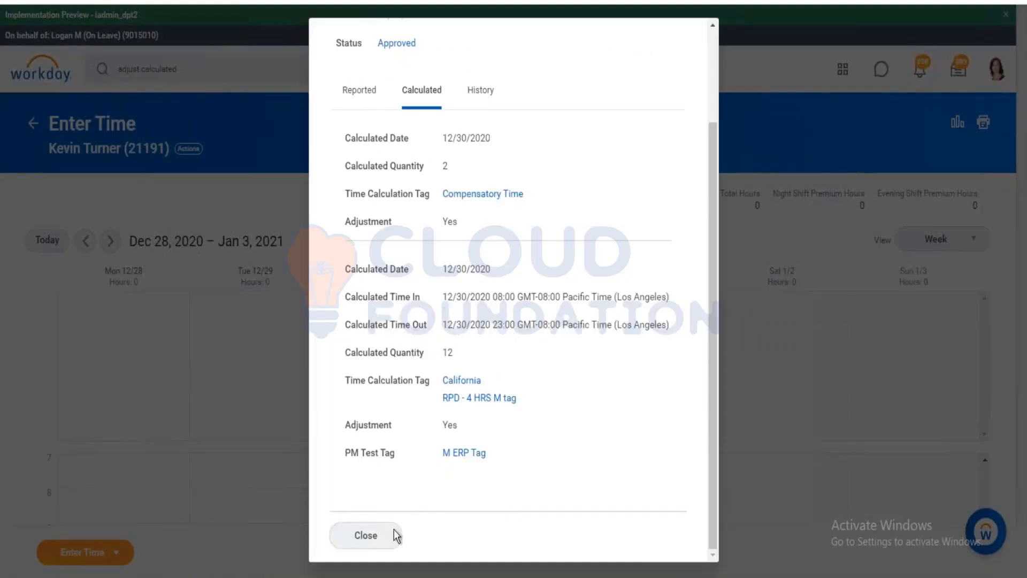
click(381, 539)
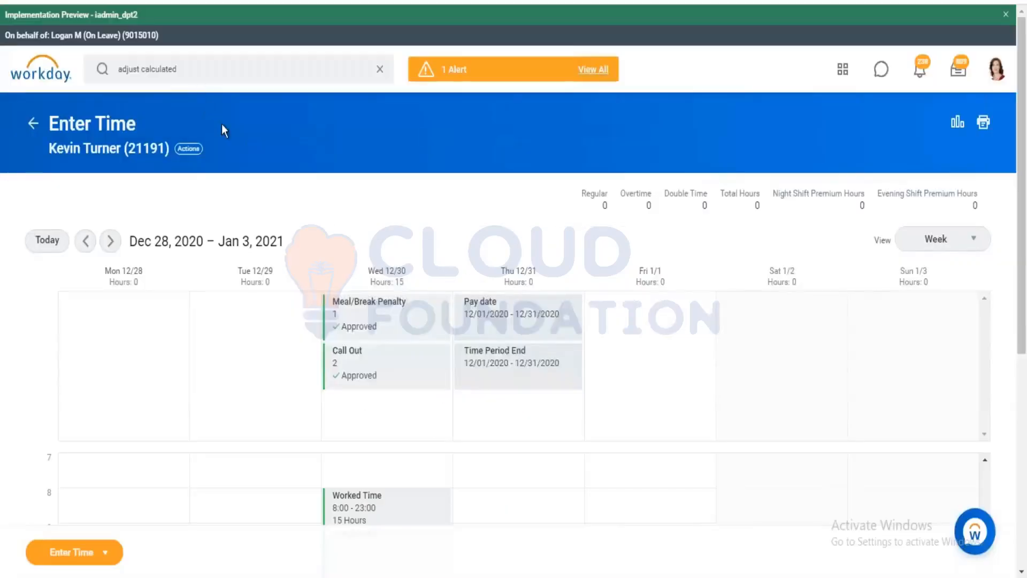